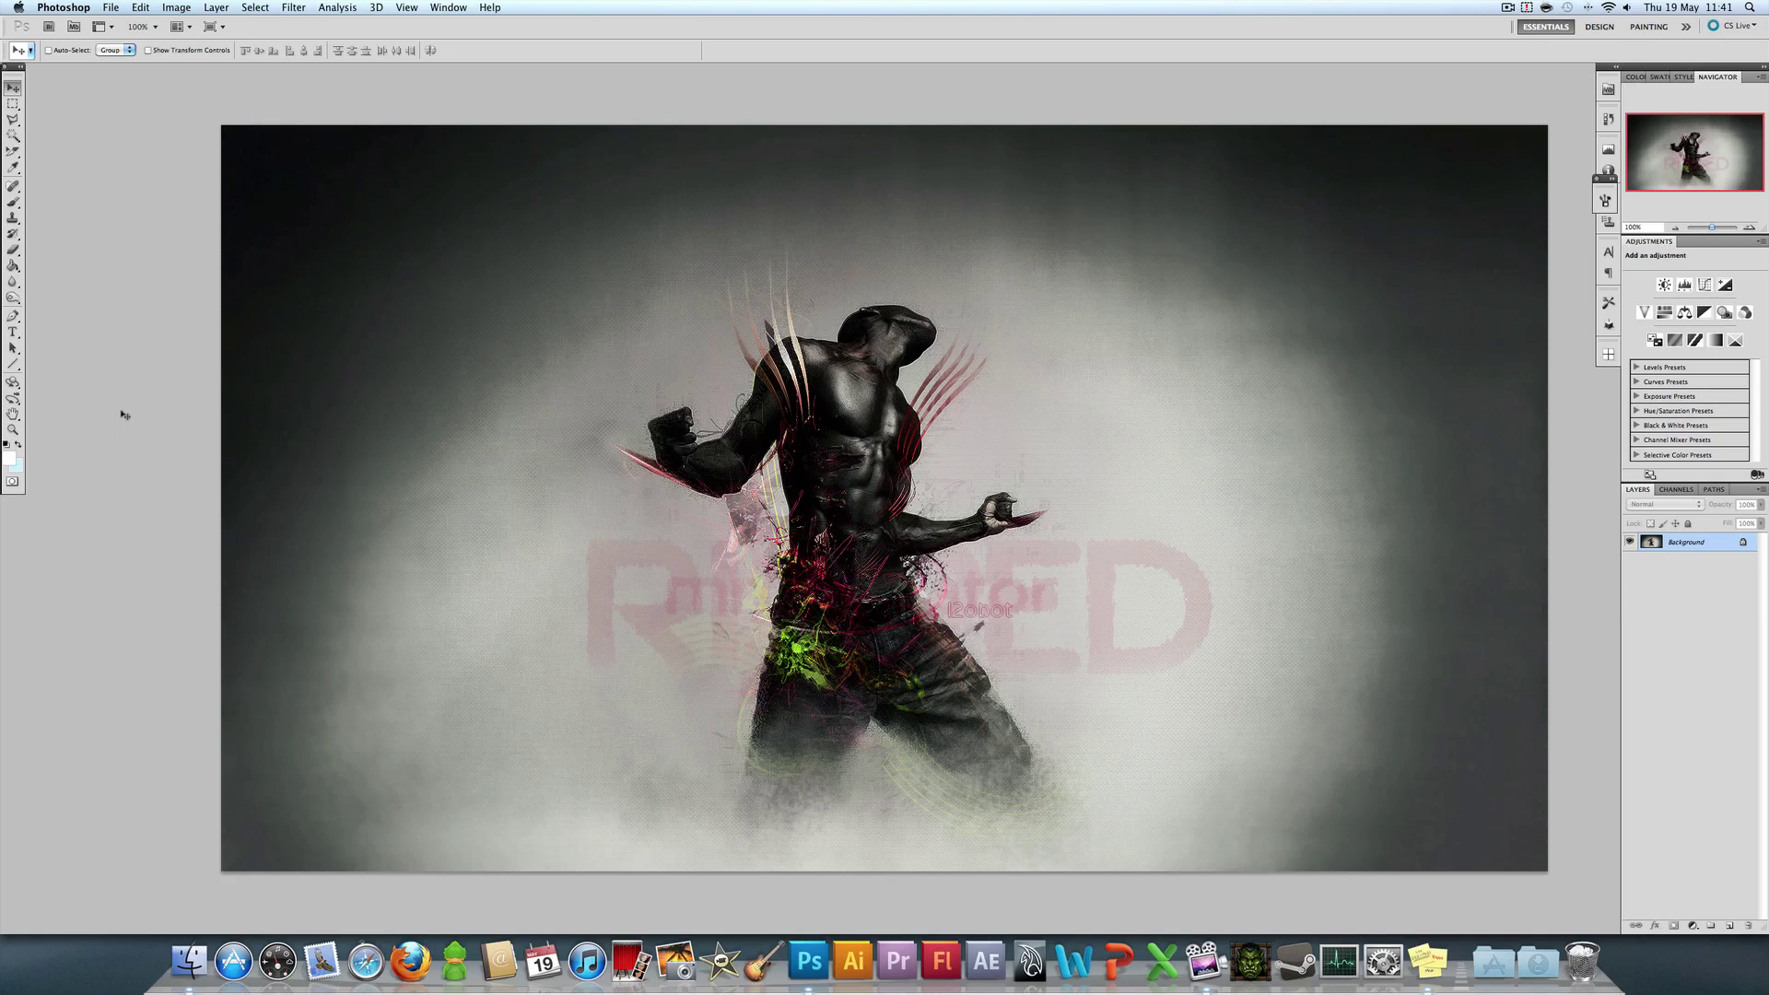
Step: Examine the cut and splatter details on the torso in the finished artwork
{"action": "left_click", "coordinate": [13, 429]}
{"action": "left_click", "coordinate": [866, 487]}
{"action": "left_click", "coordinate": [866, 486]}
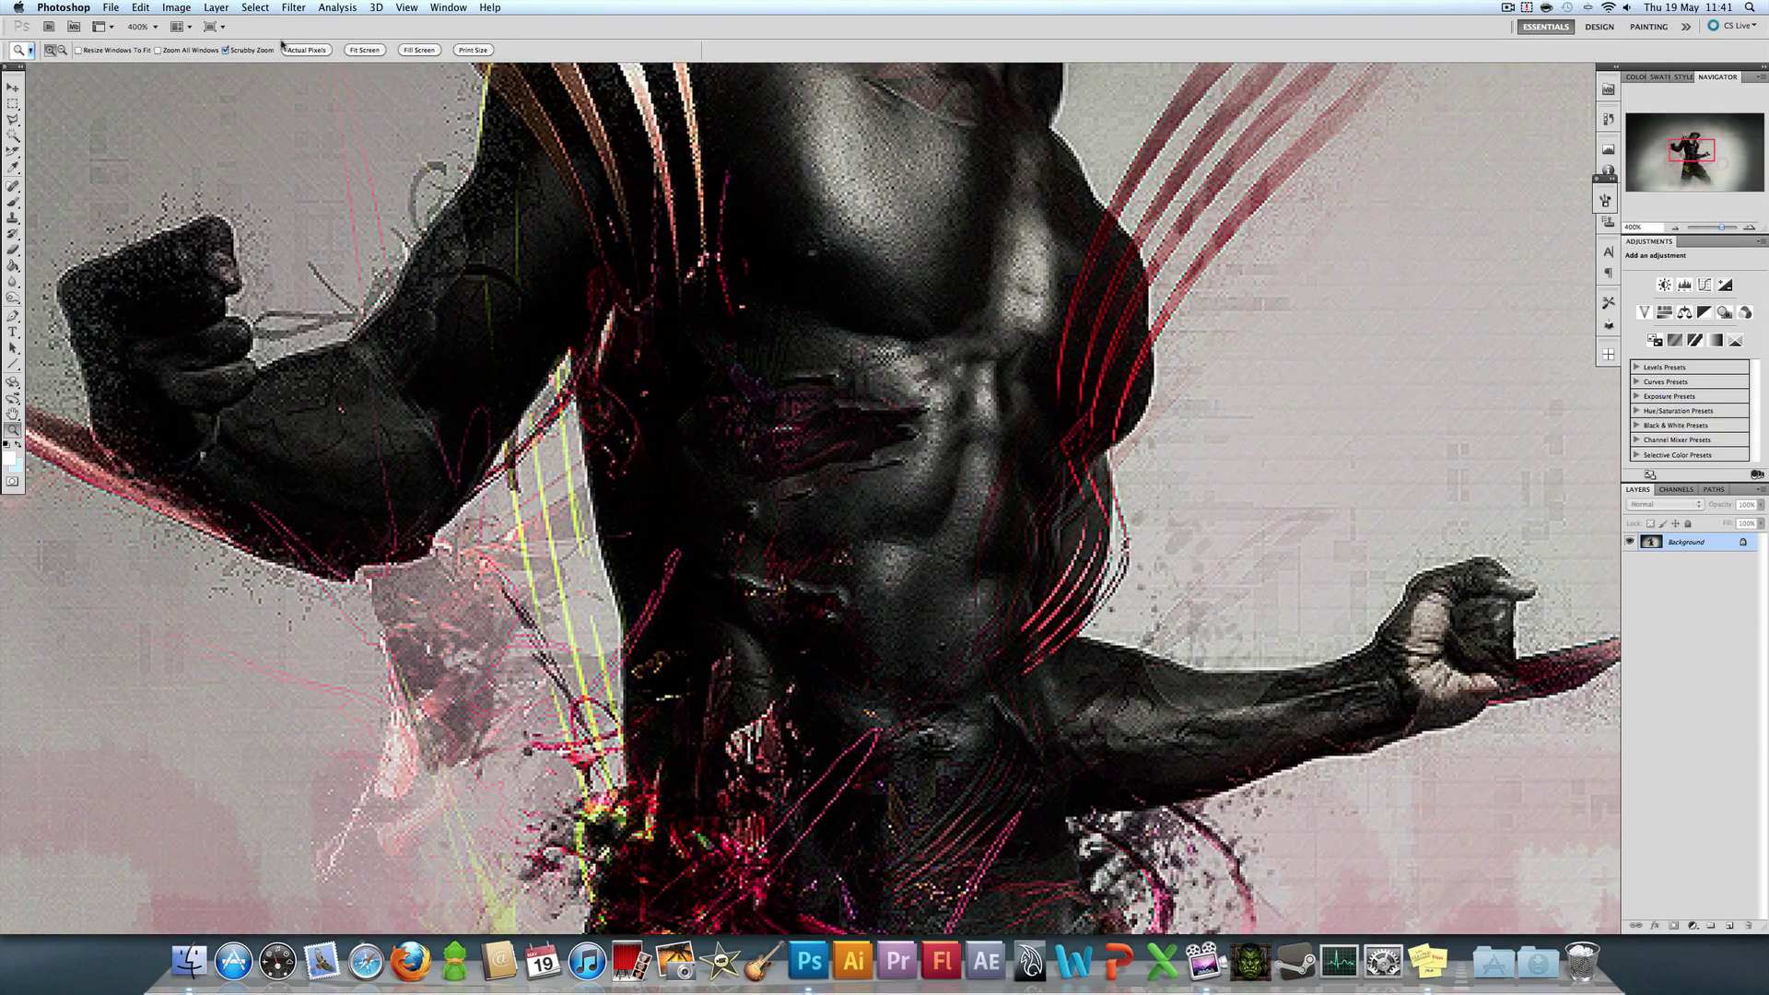
{"action": "left_click", "coordinate": [306, 50]}
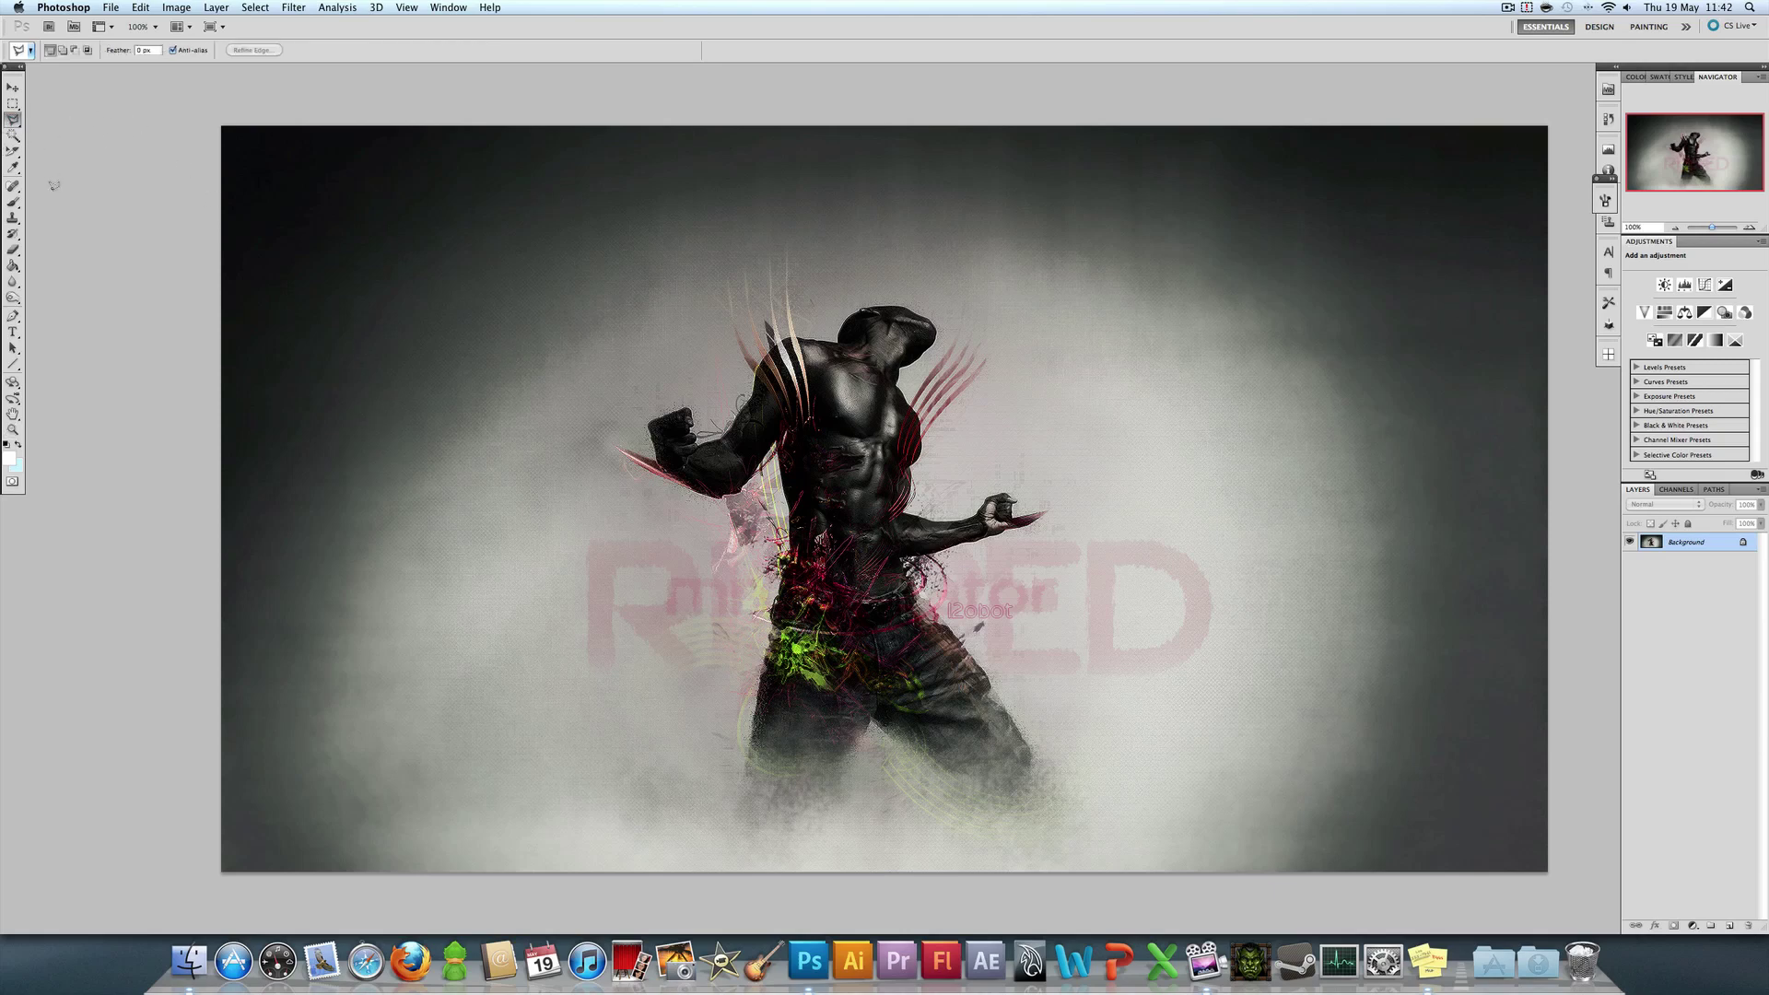
{"action": "left_click", "coordinate": [14, 201]}
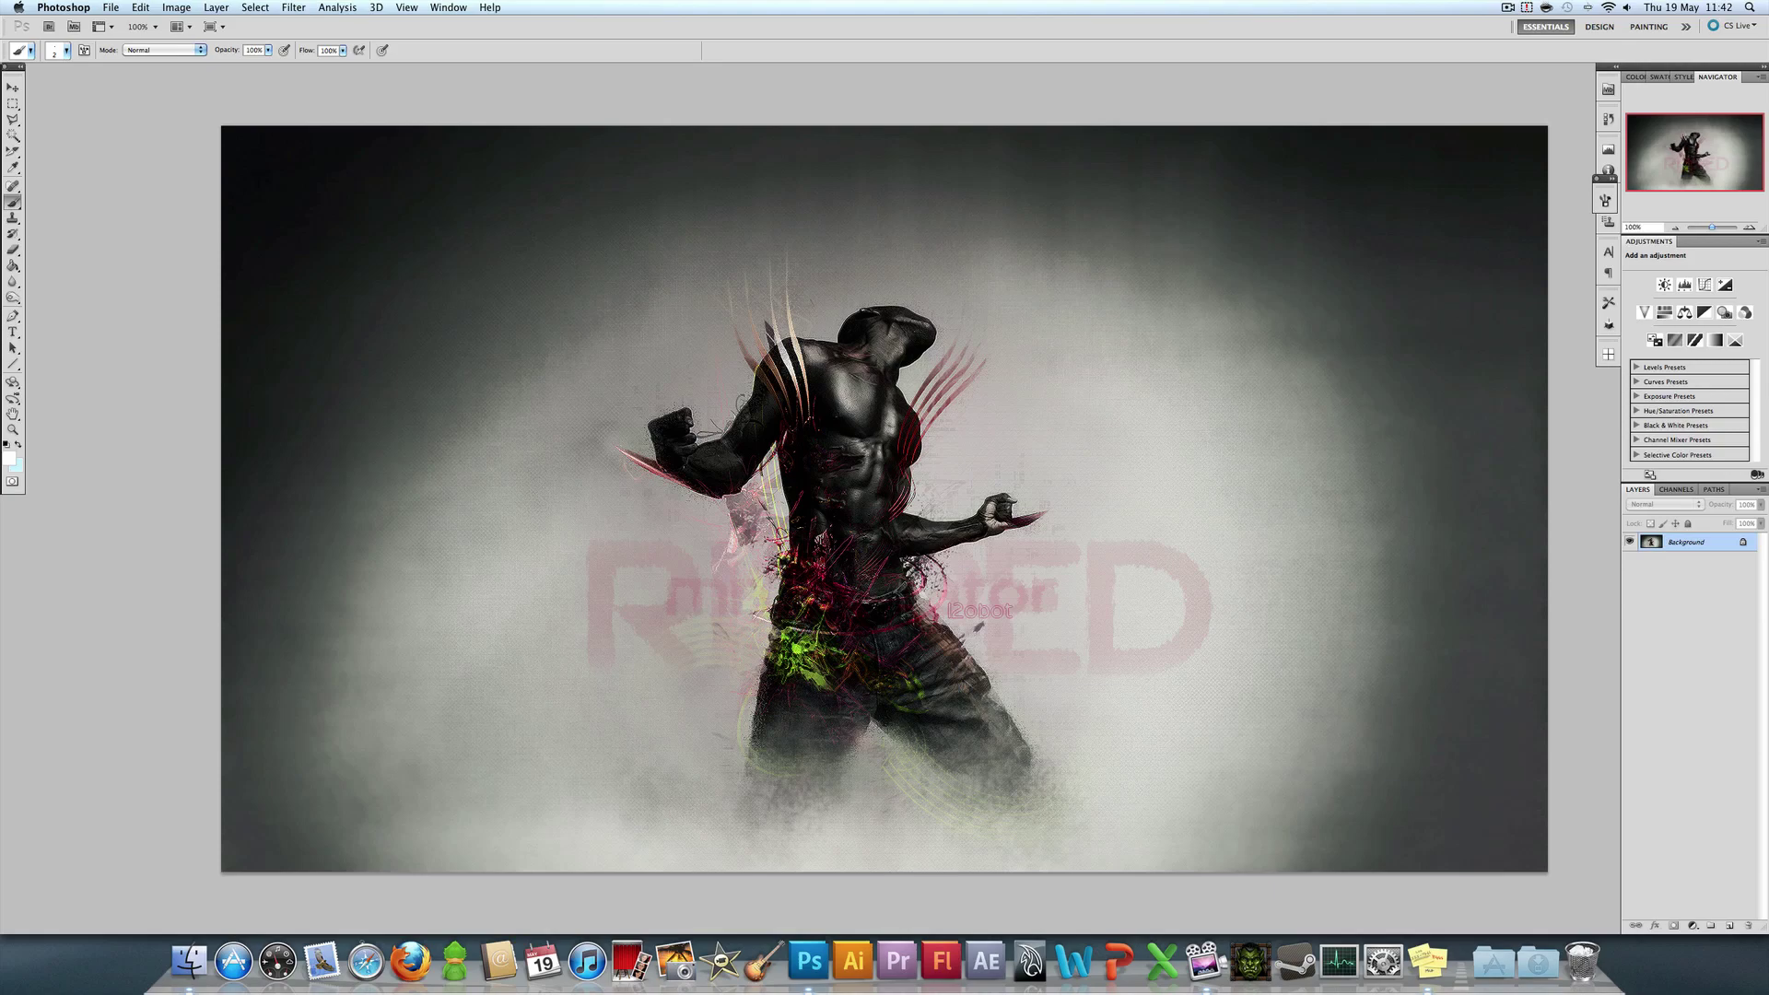
{"action": "left_click", "coordinate": [13, 430]}
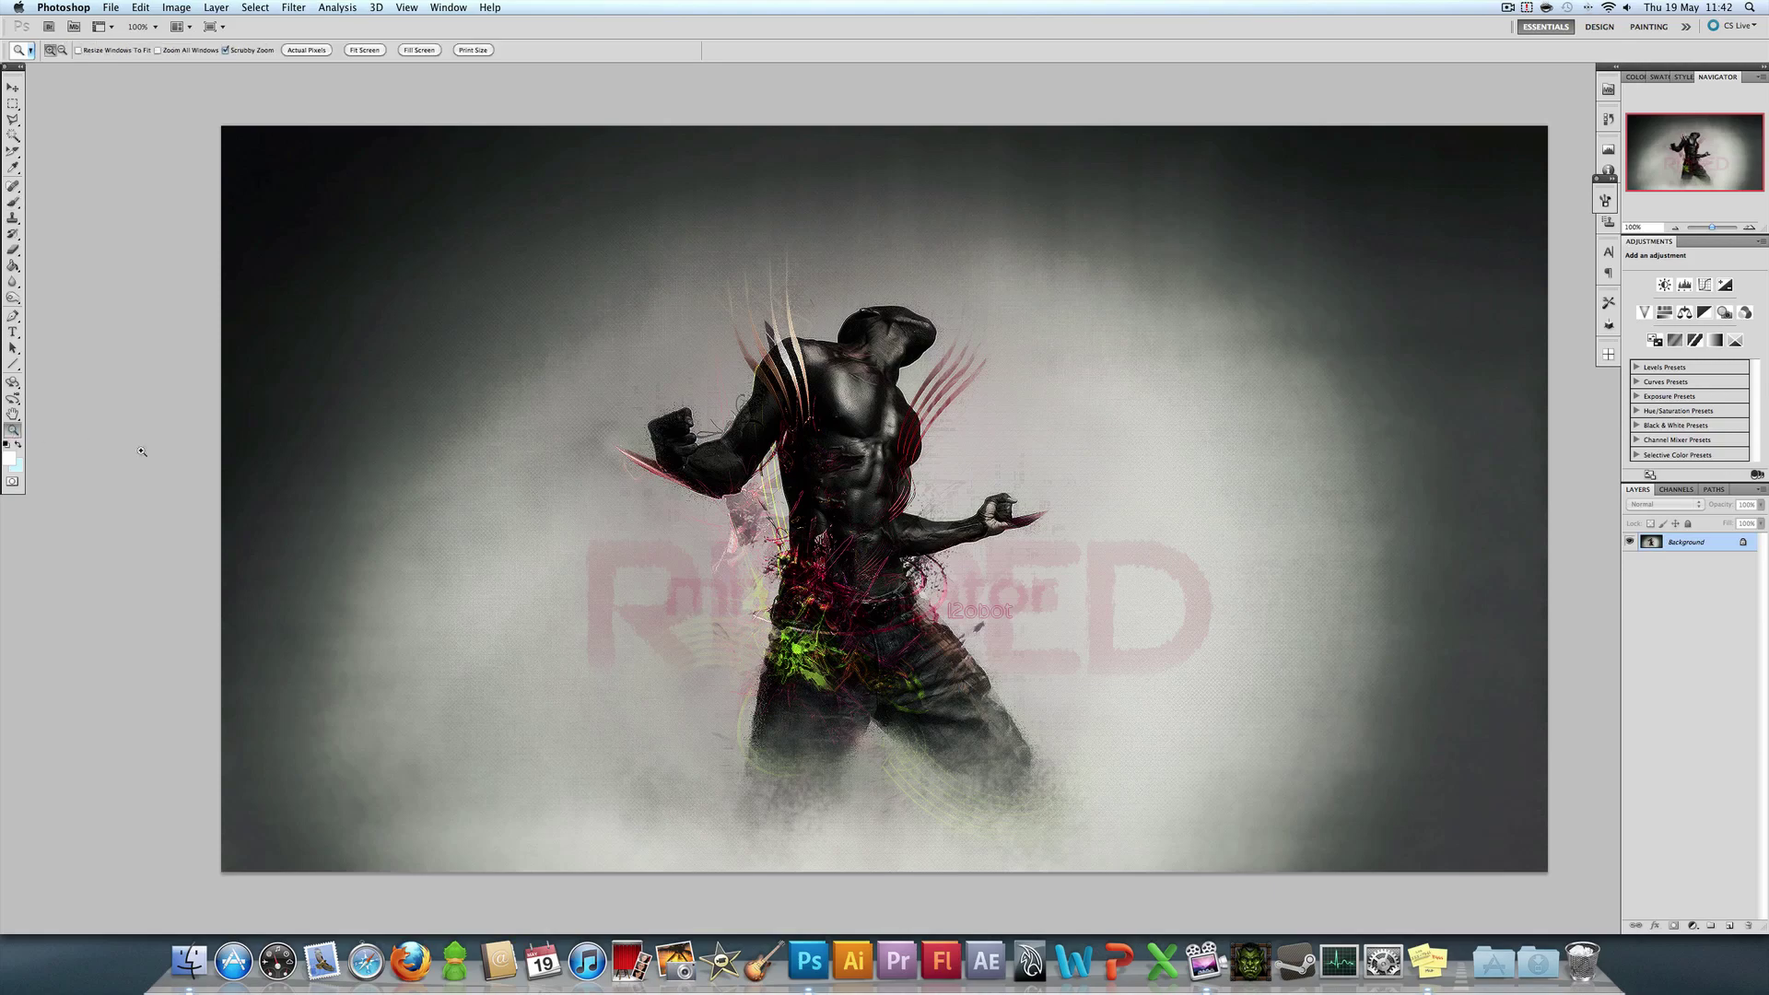
{"action": "left_click", "coordinate": [866, 474]}
{"action": "left_click", "coordinate": [800, 454]}
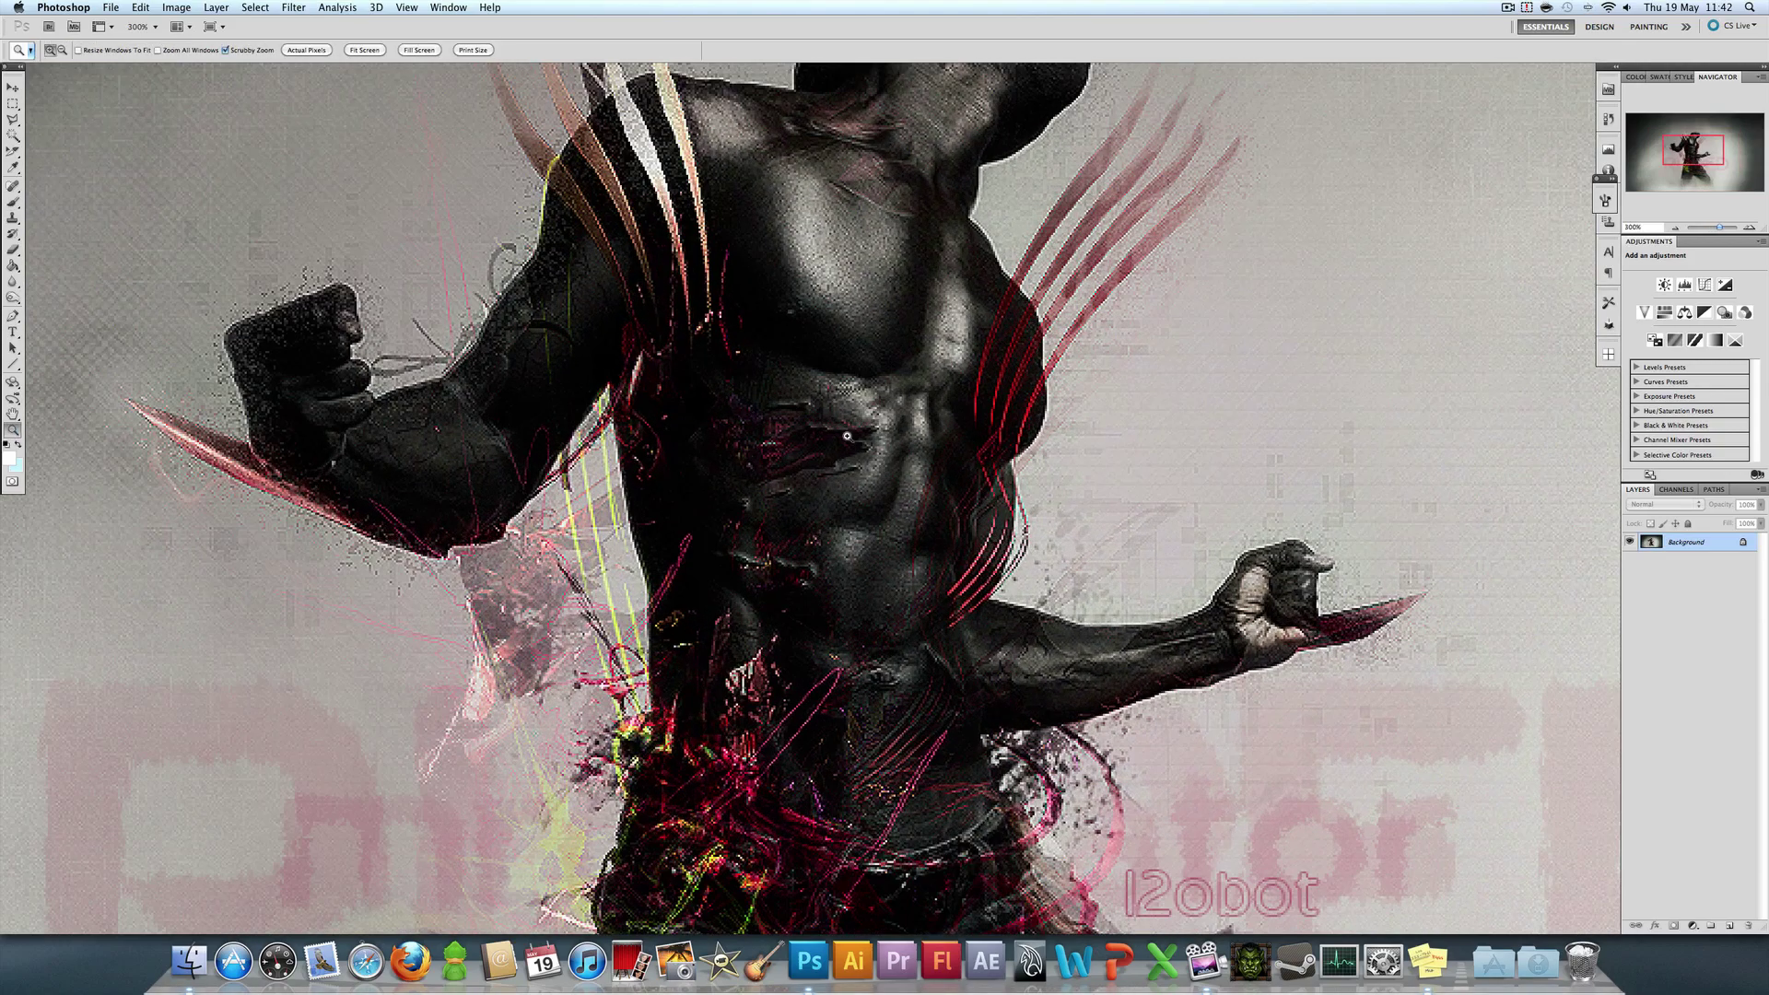
{"action": "left_click", "coordinate": [305, 51]}
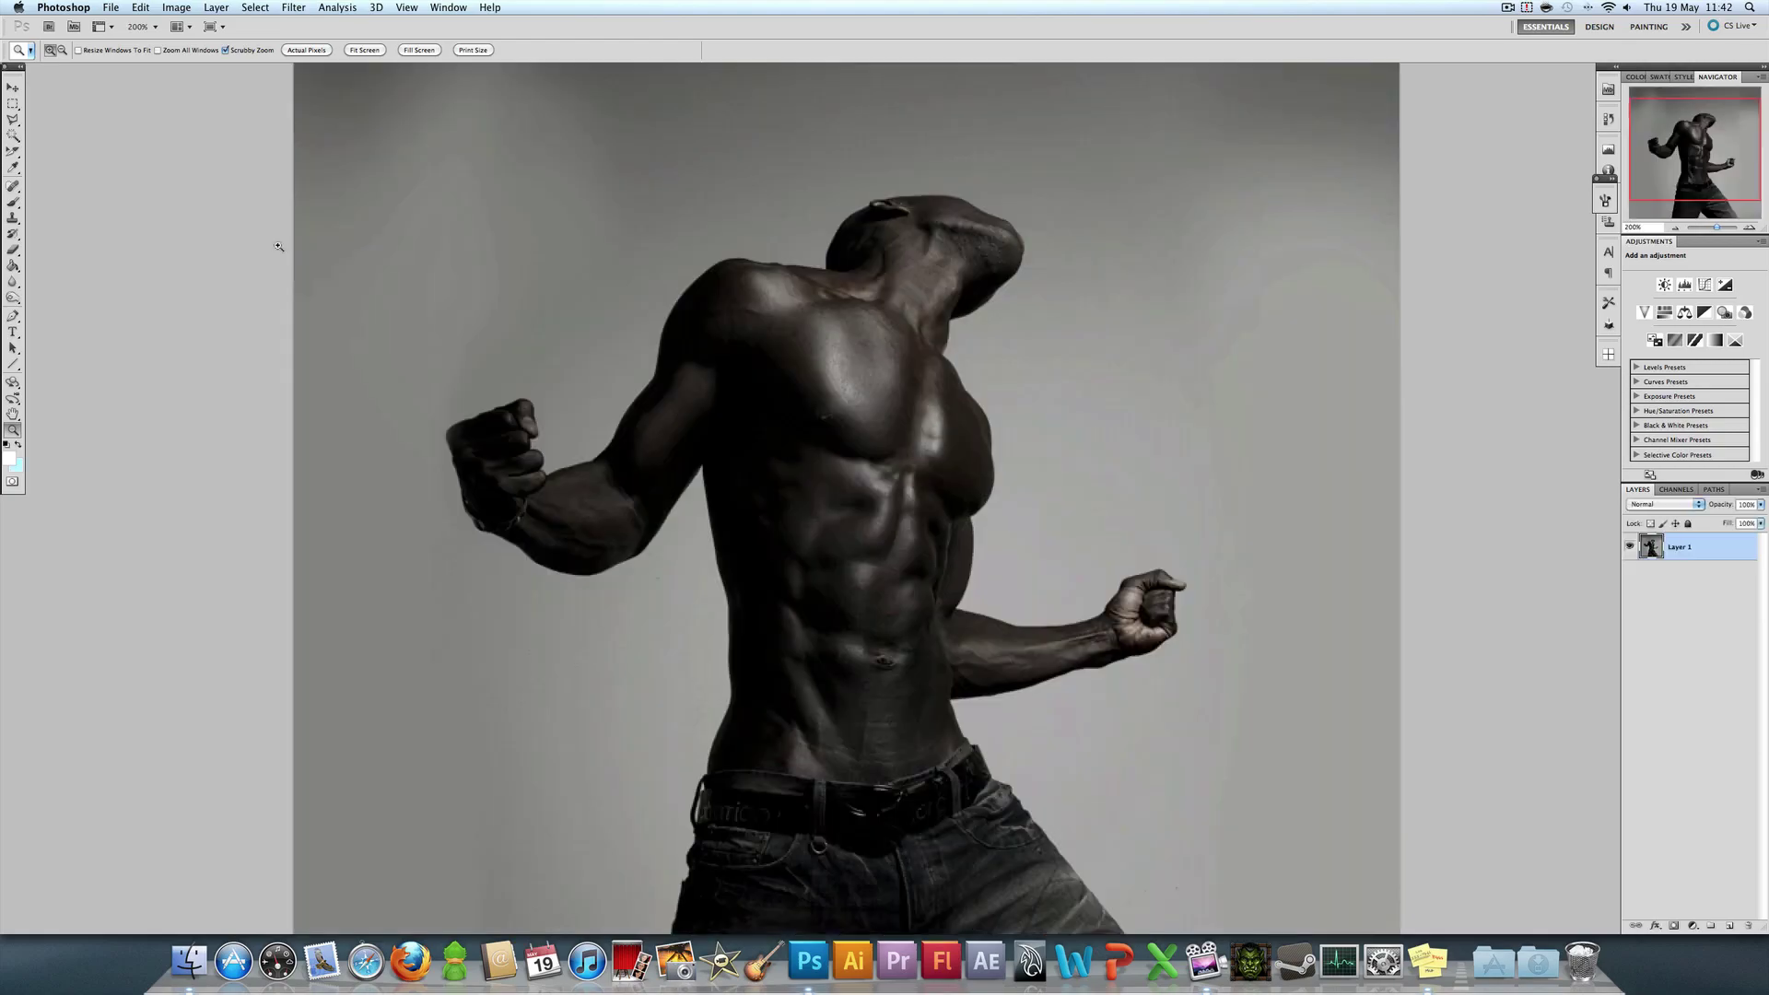
Step: Add a new empty layer above the torso photo
{"action": "left_click", "coordinate": [316, 53]}
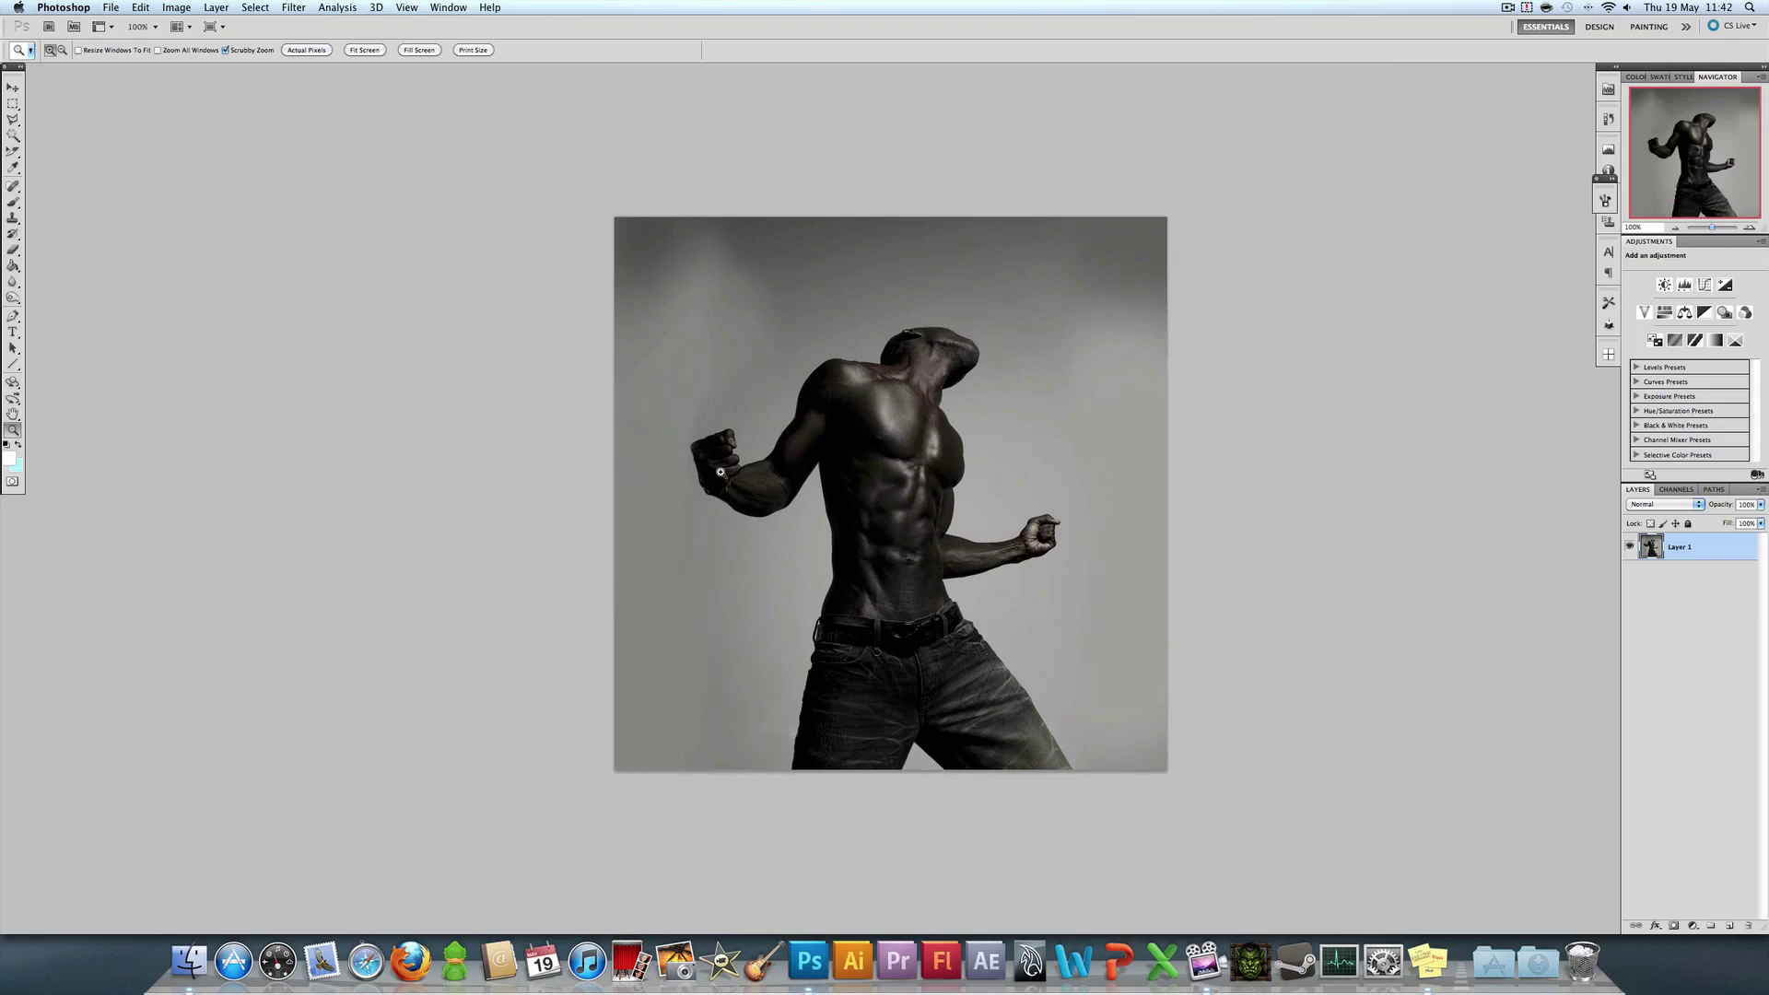
{"action": "left_click", "coordinate": [981, 444]}
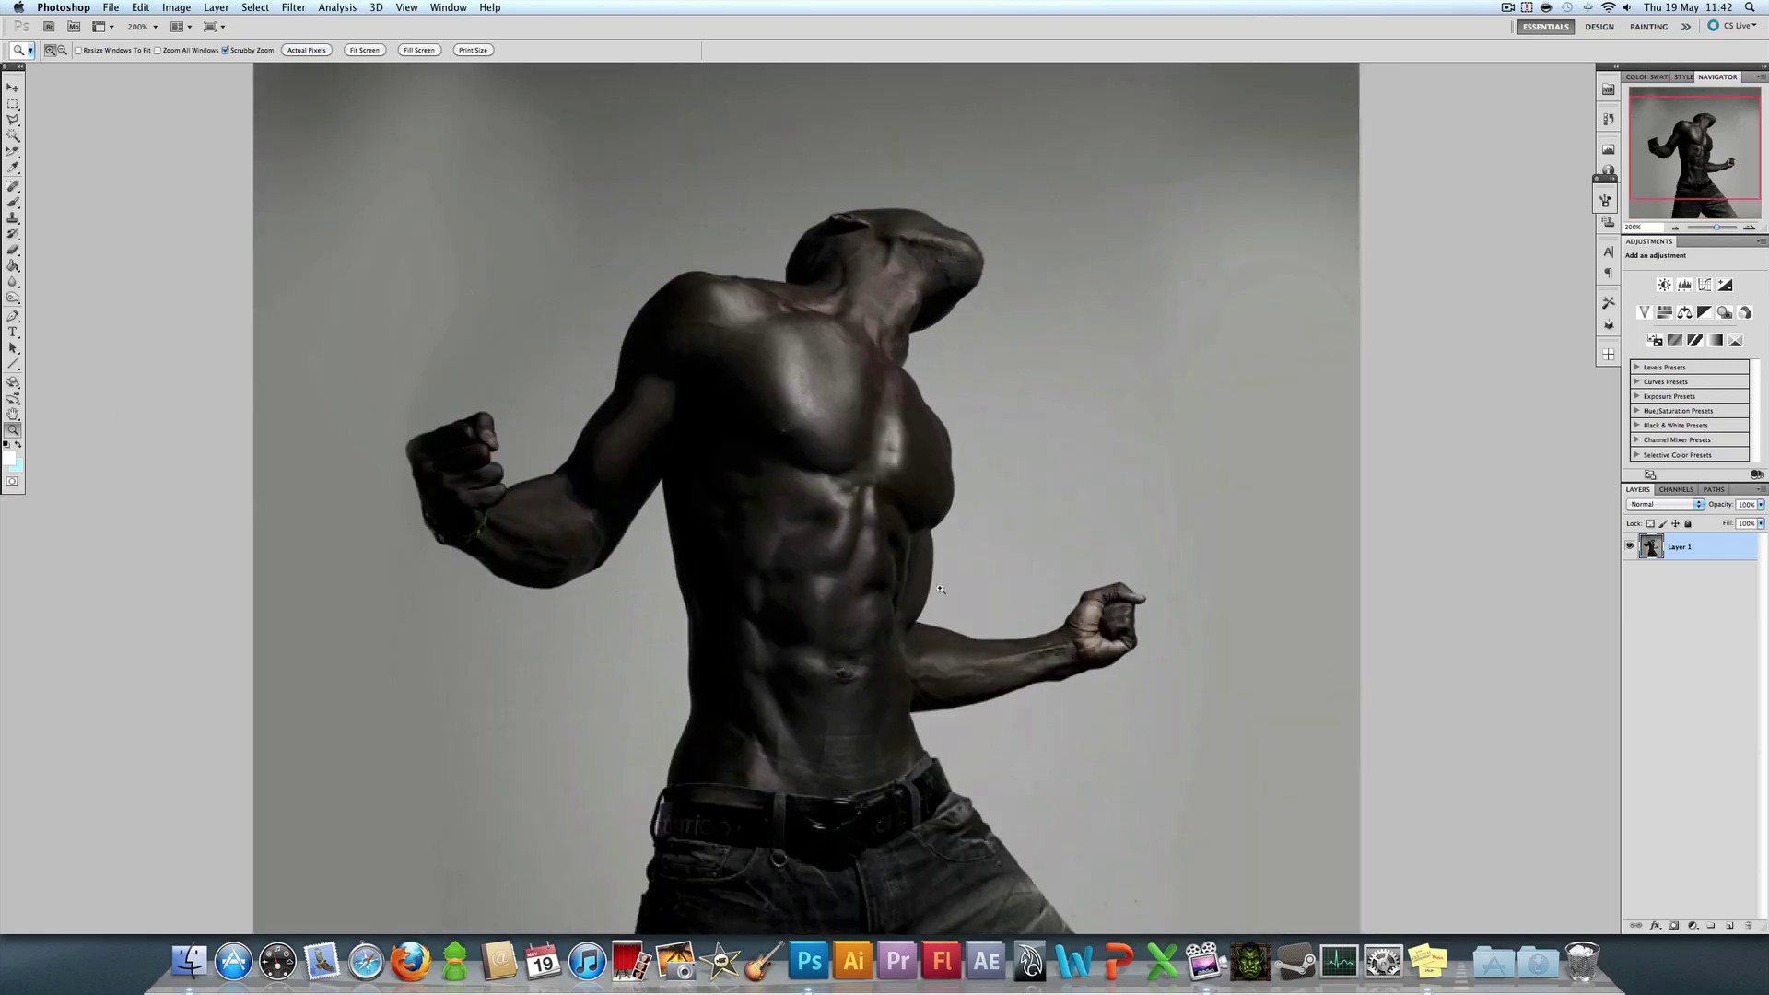
{"action": "left_click", "coordinate": [1730, 925]}
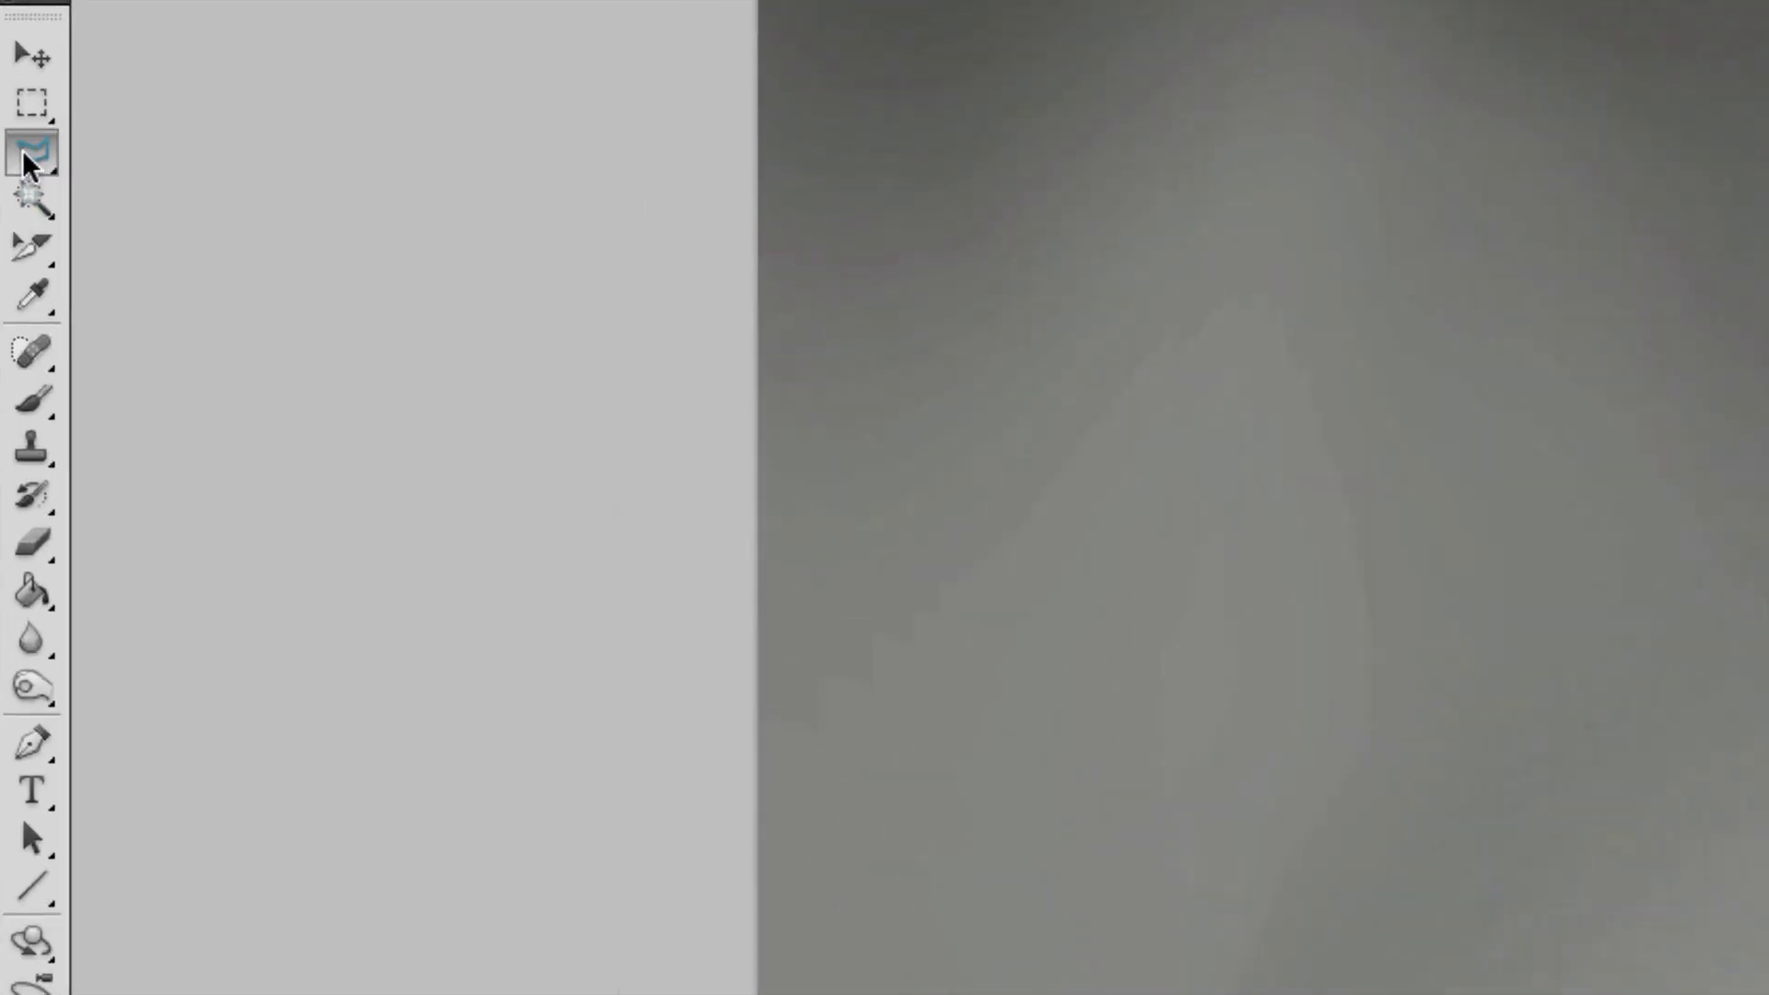
Step: Outline a horizontal tear with jagged ends across the upper abdomen using the Polygonal Lasso tool
{"action": "left_click_drag", "start_coordinate": [29, 156], "coordinate": [98, 182]}
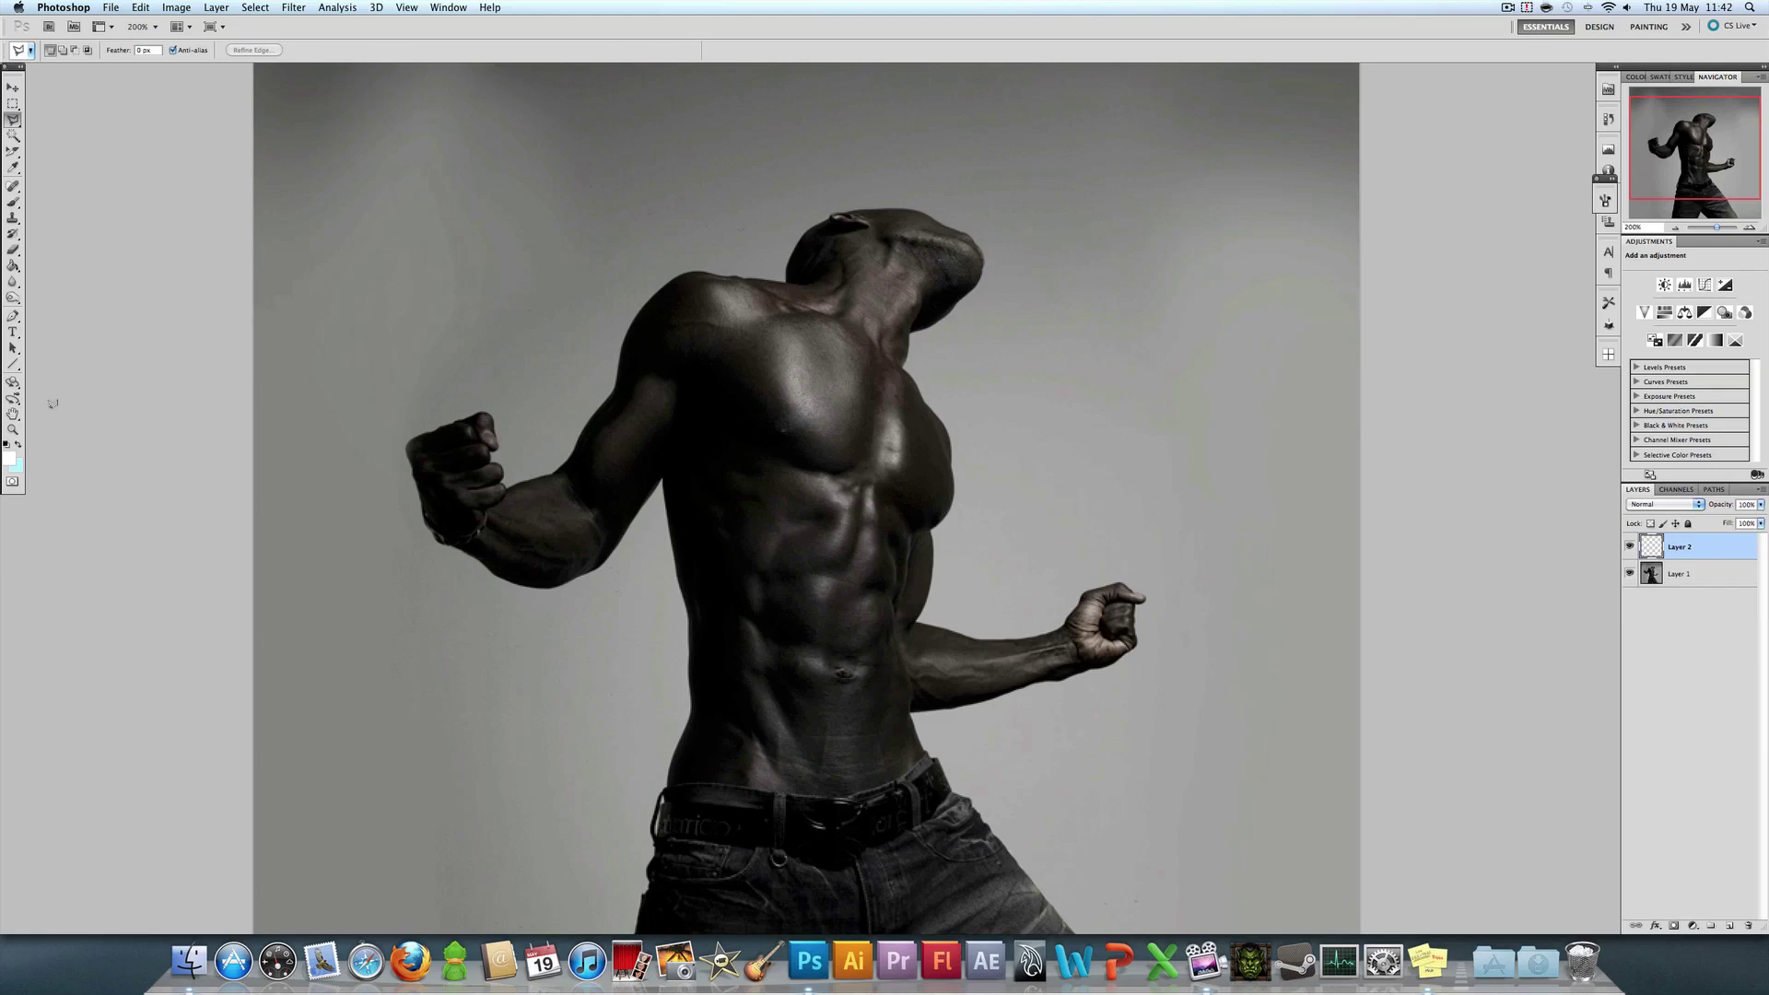
{"action": "left_click", "coordinate": [14, 429]}
{"action": "left_click", "coordinate": [817, 574]}
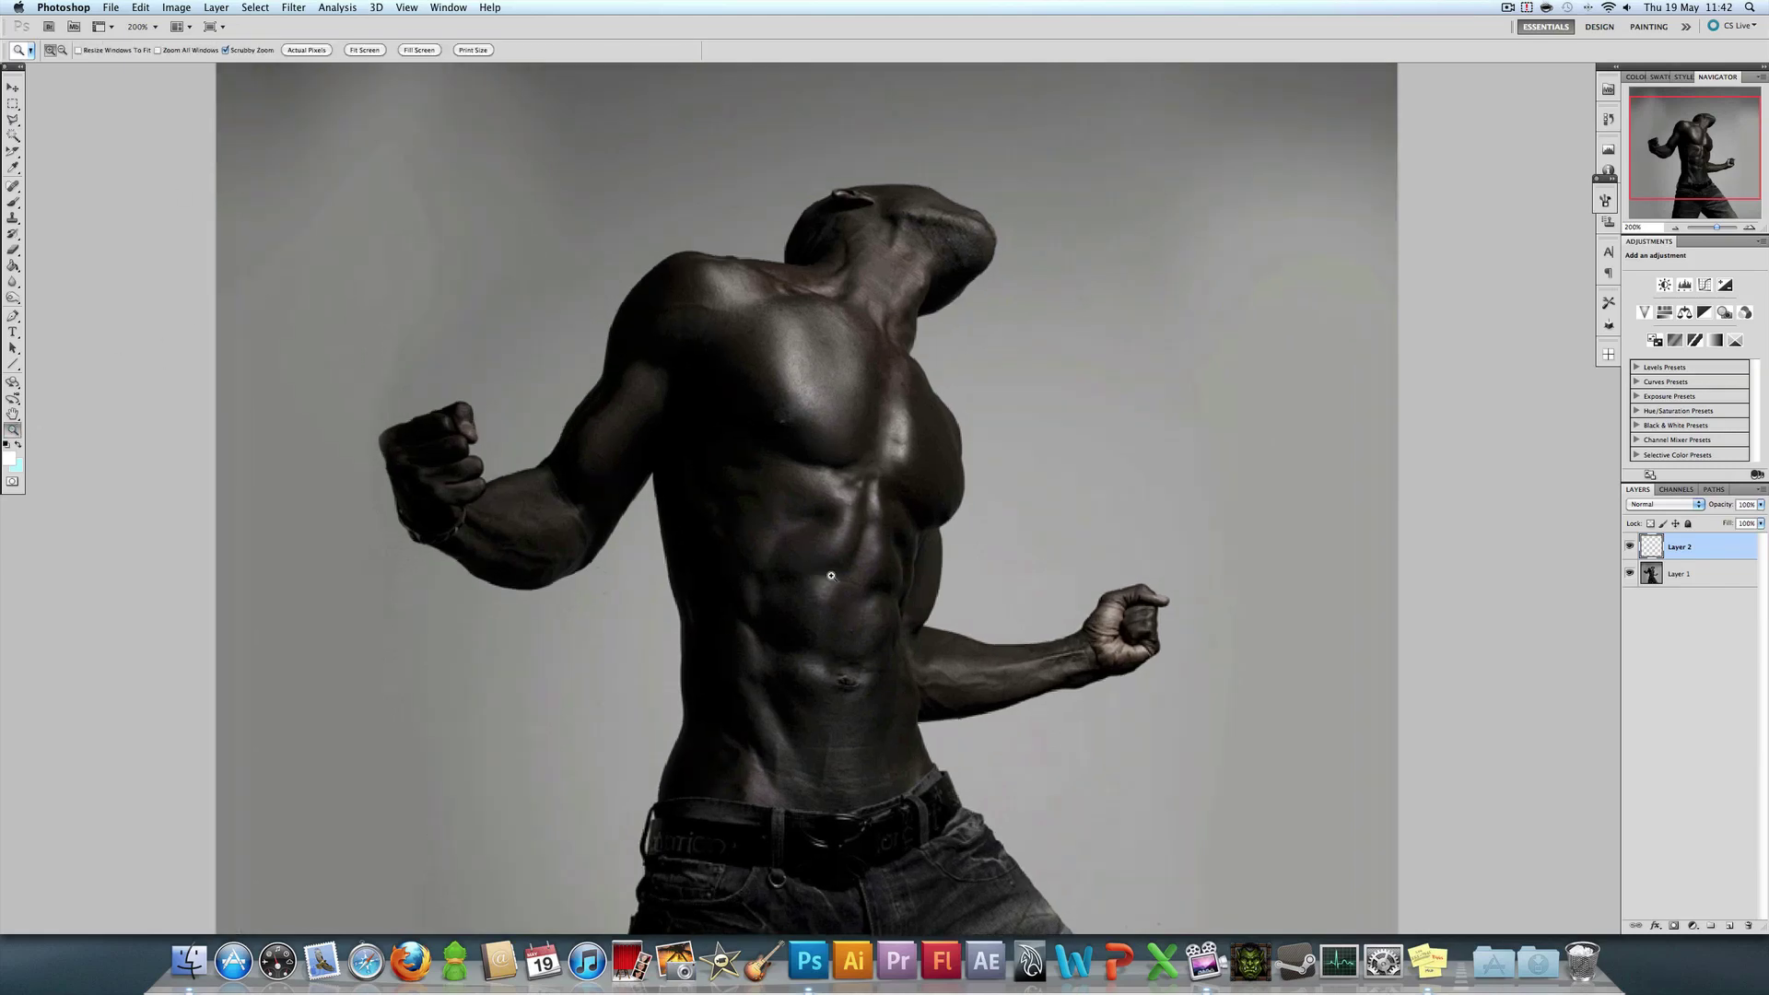
{"action": "key", "text": "l"}
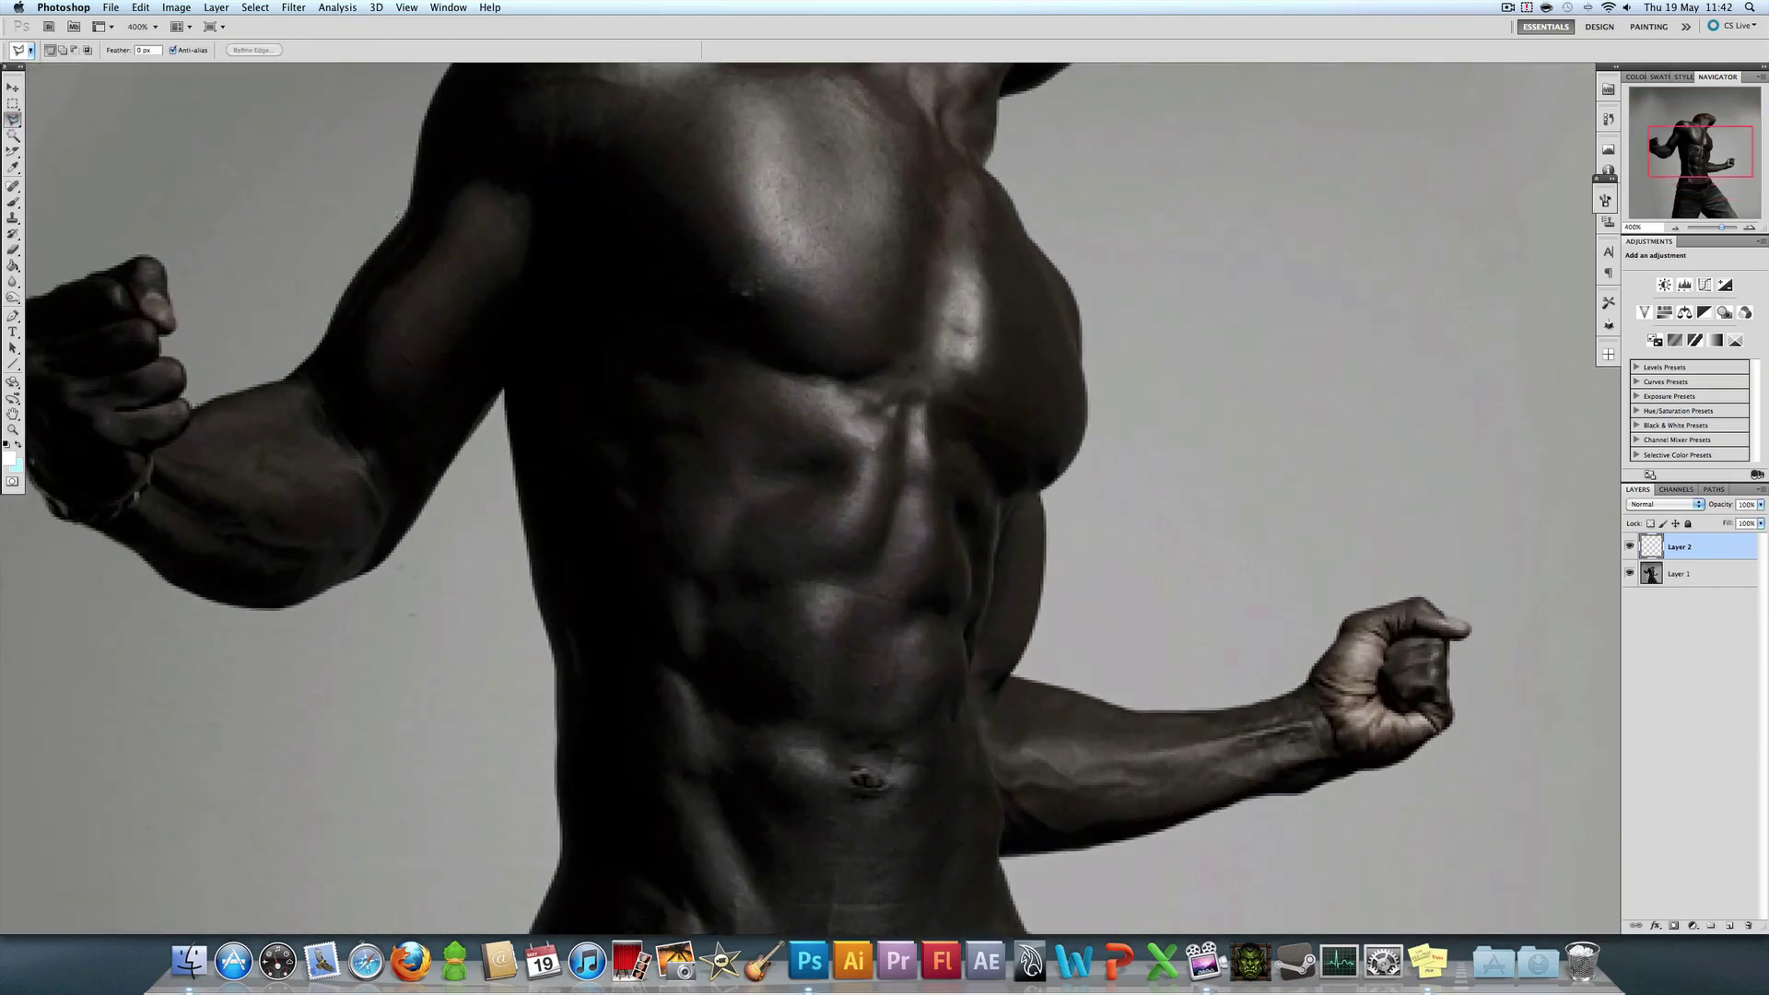
{"action": "left_click", "coordinate": [663, 449]}
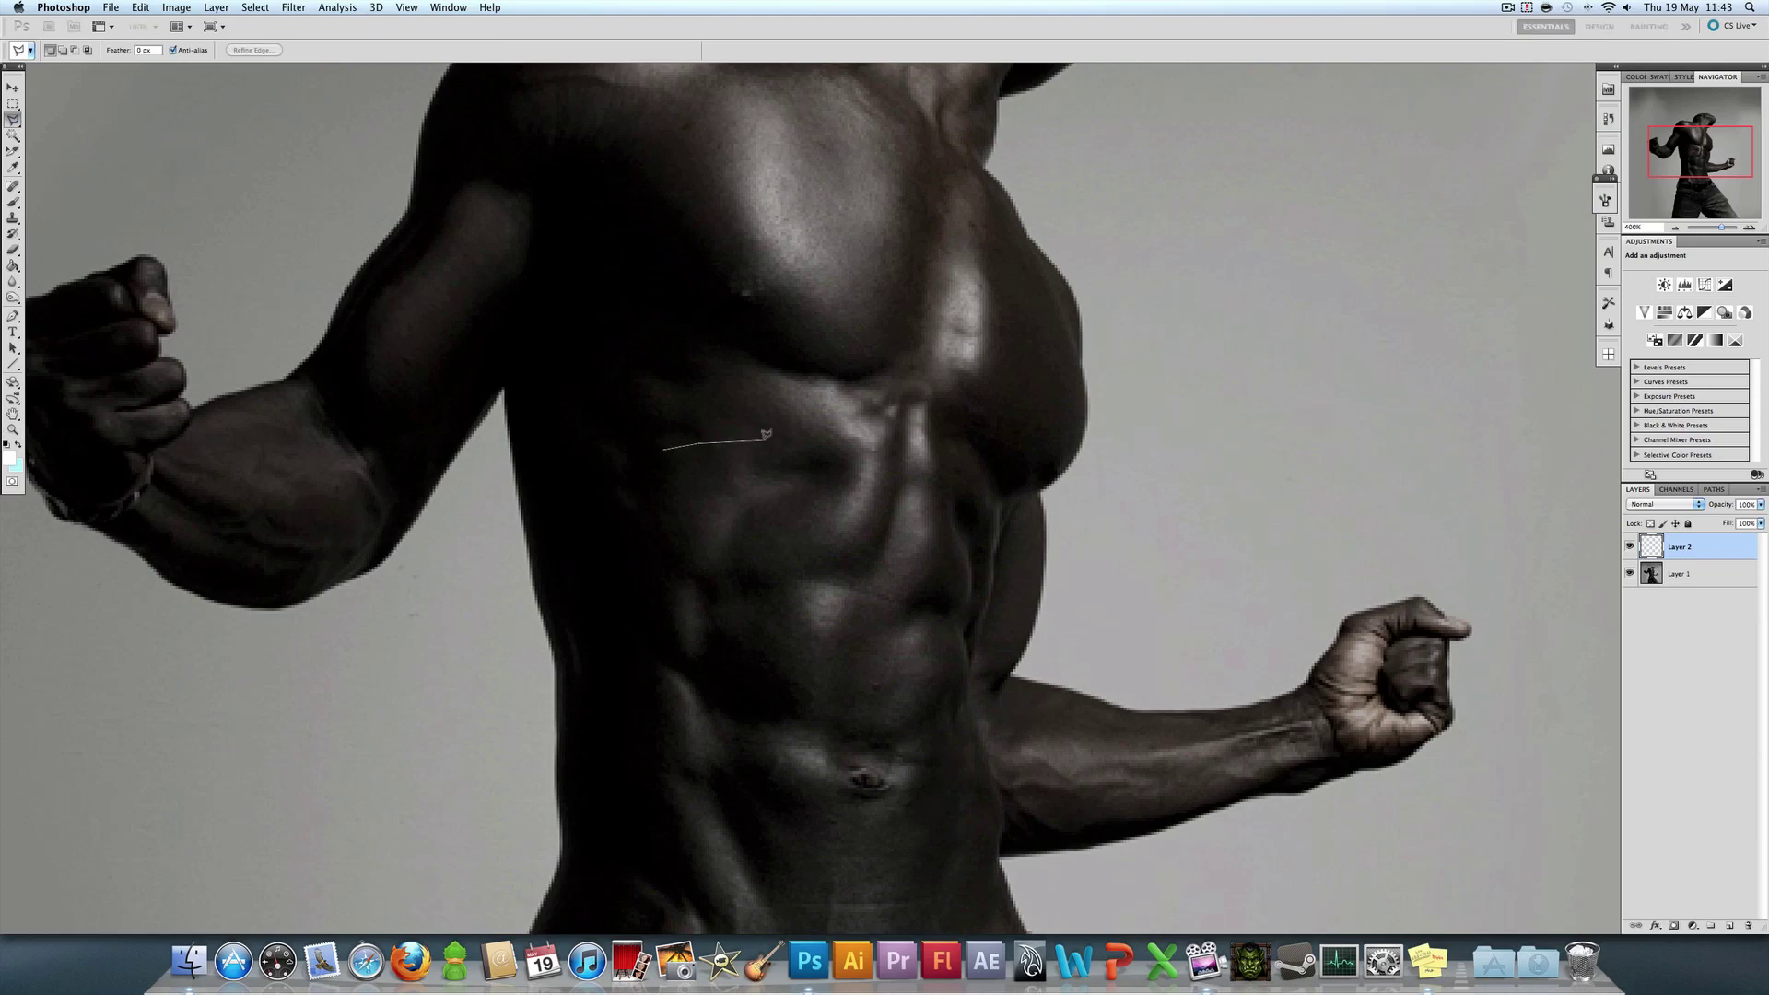
{"action": "left_click", "coordinate": [807, 437]}
{"action": "left_click", "coordinate": [849, 442]}
{"action": "left_click", "coordinate": [814, 454]}
{"action": "left_click", "coordinate": [842, 452]}
{"action": "left_click", "coordinate": [782, 485]}
{"action": "left_click", "coordinate": [829, 482]}
{"action": "left_click", "coordinate": [659, 494]}
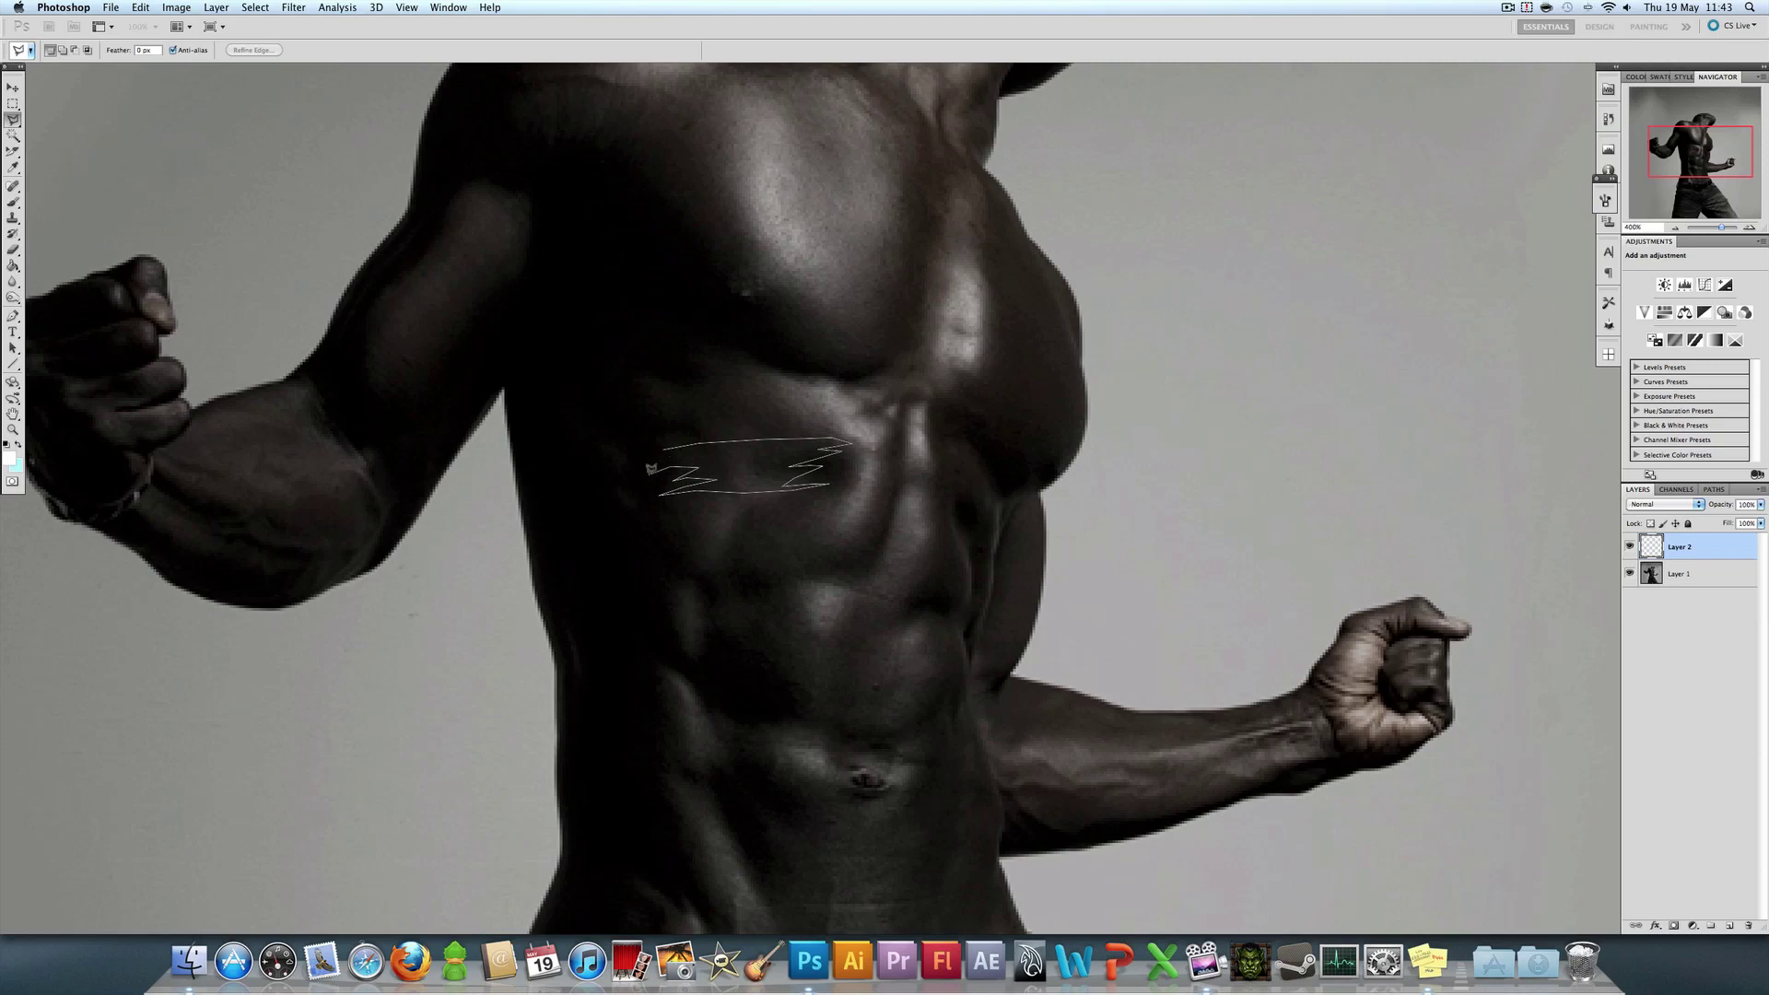
{"action": "left_click", "coordinate": [663, 444]}
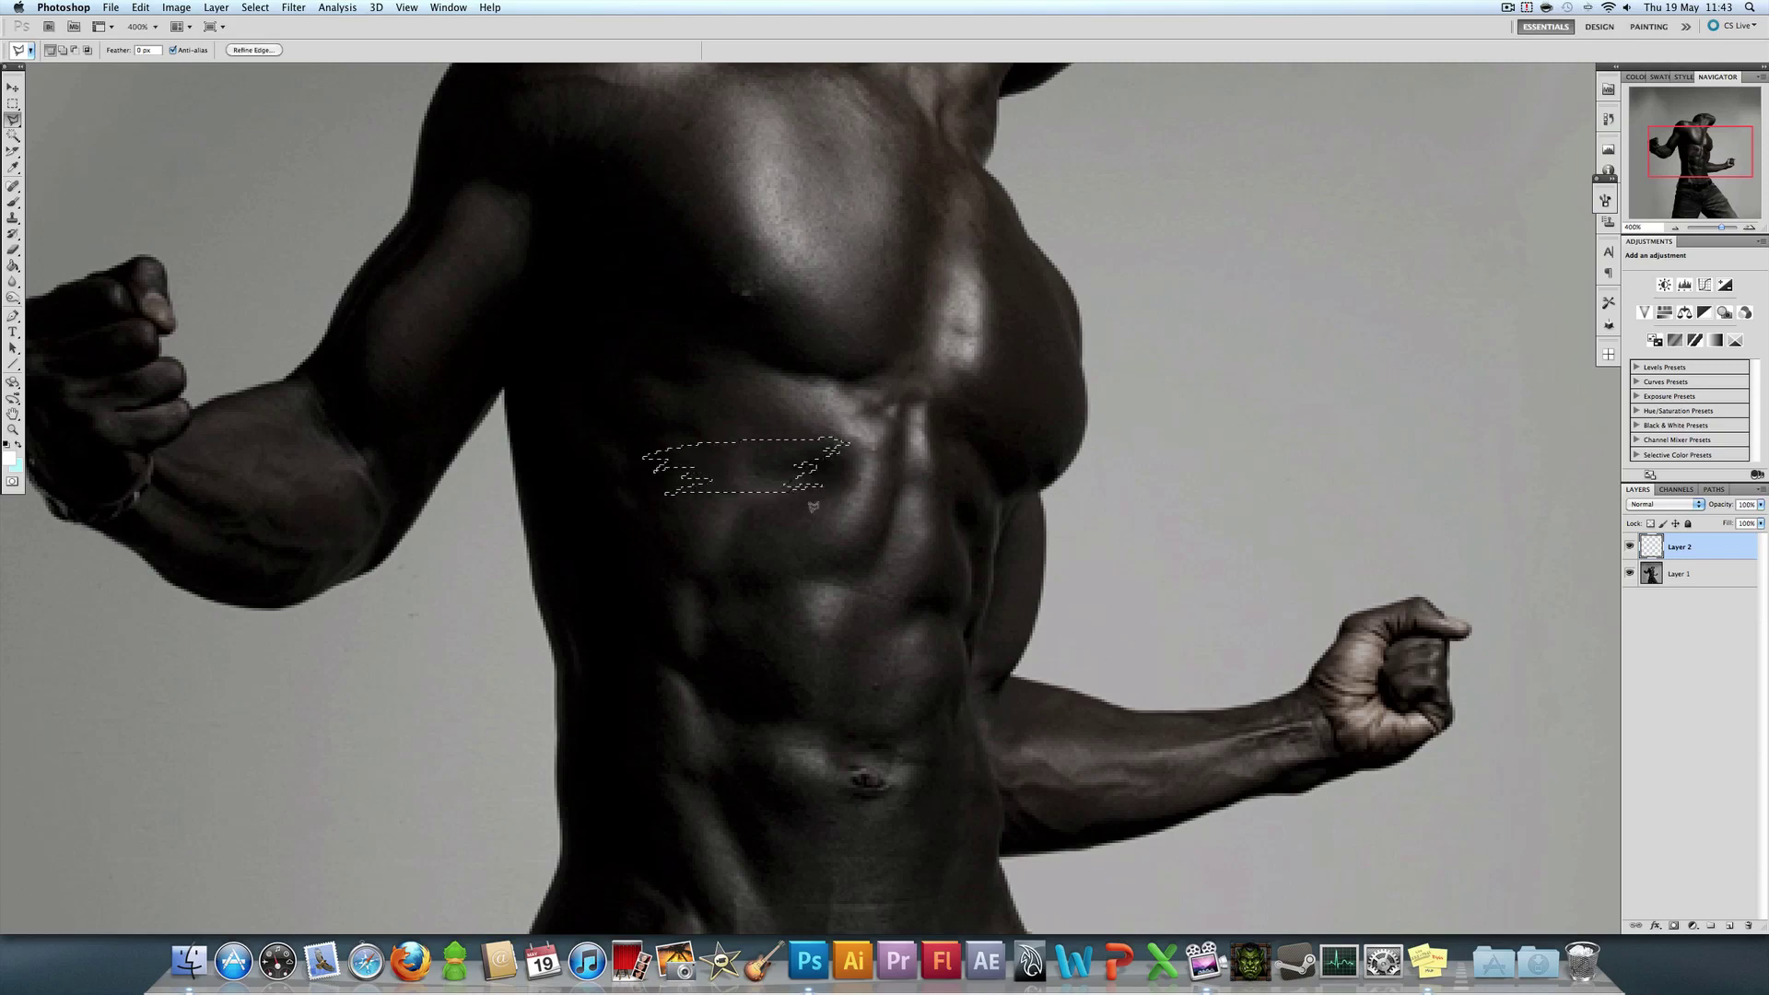
Step: Add small jagged slivers above, below and beside the tear to the existing selection
{"action": "key", "text": "shift"}
{"action": "left_click", "coordinate": [724, 508], "text": "shift"}
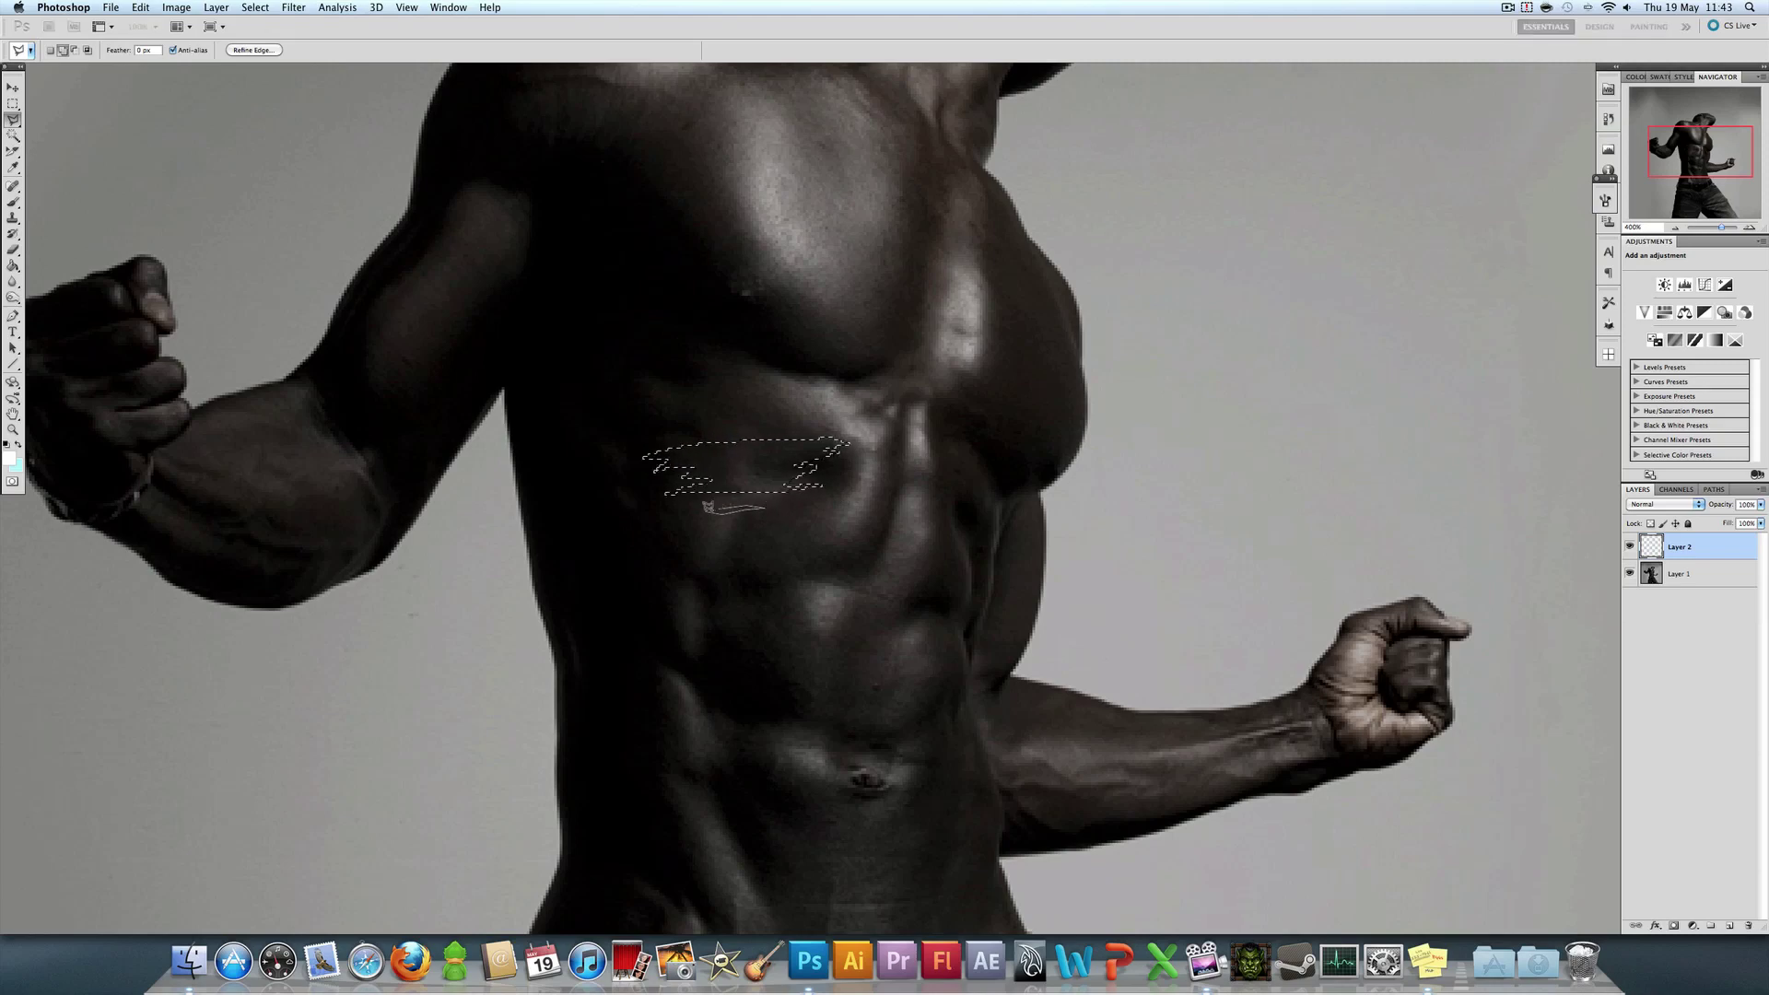
{"action": "double_click", "coordinate": [709, 508]}
{"action": "left_click", "coordinate": [728, 431], "text": "shift"}
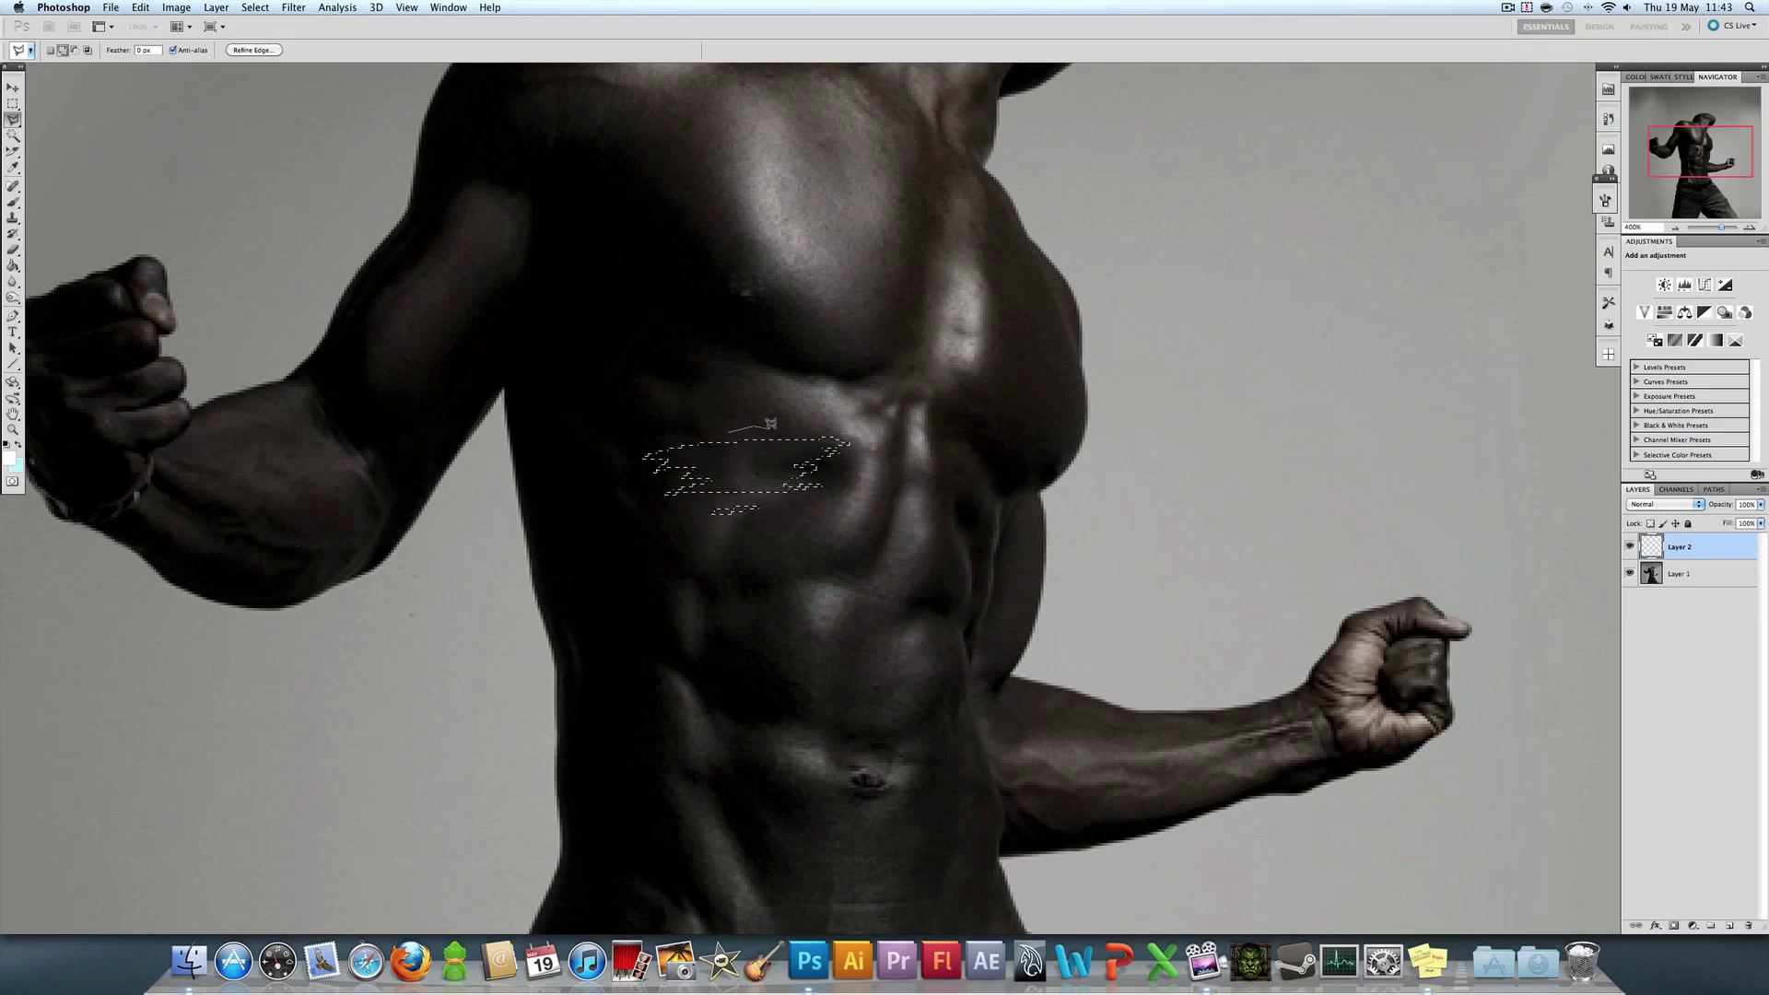
{"action": "double_click", "coordinate": [761, 428]}
{"action": "double_click", "coordinate": [700, 436]}
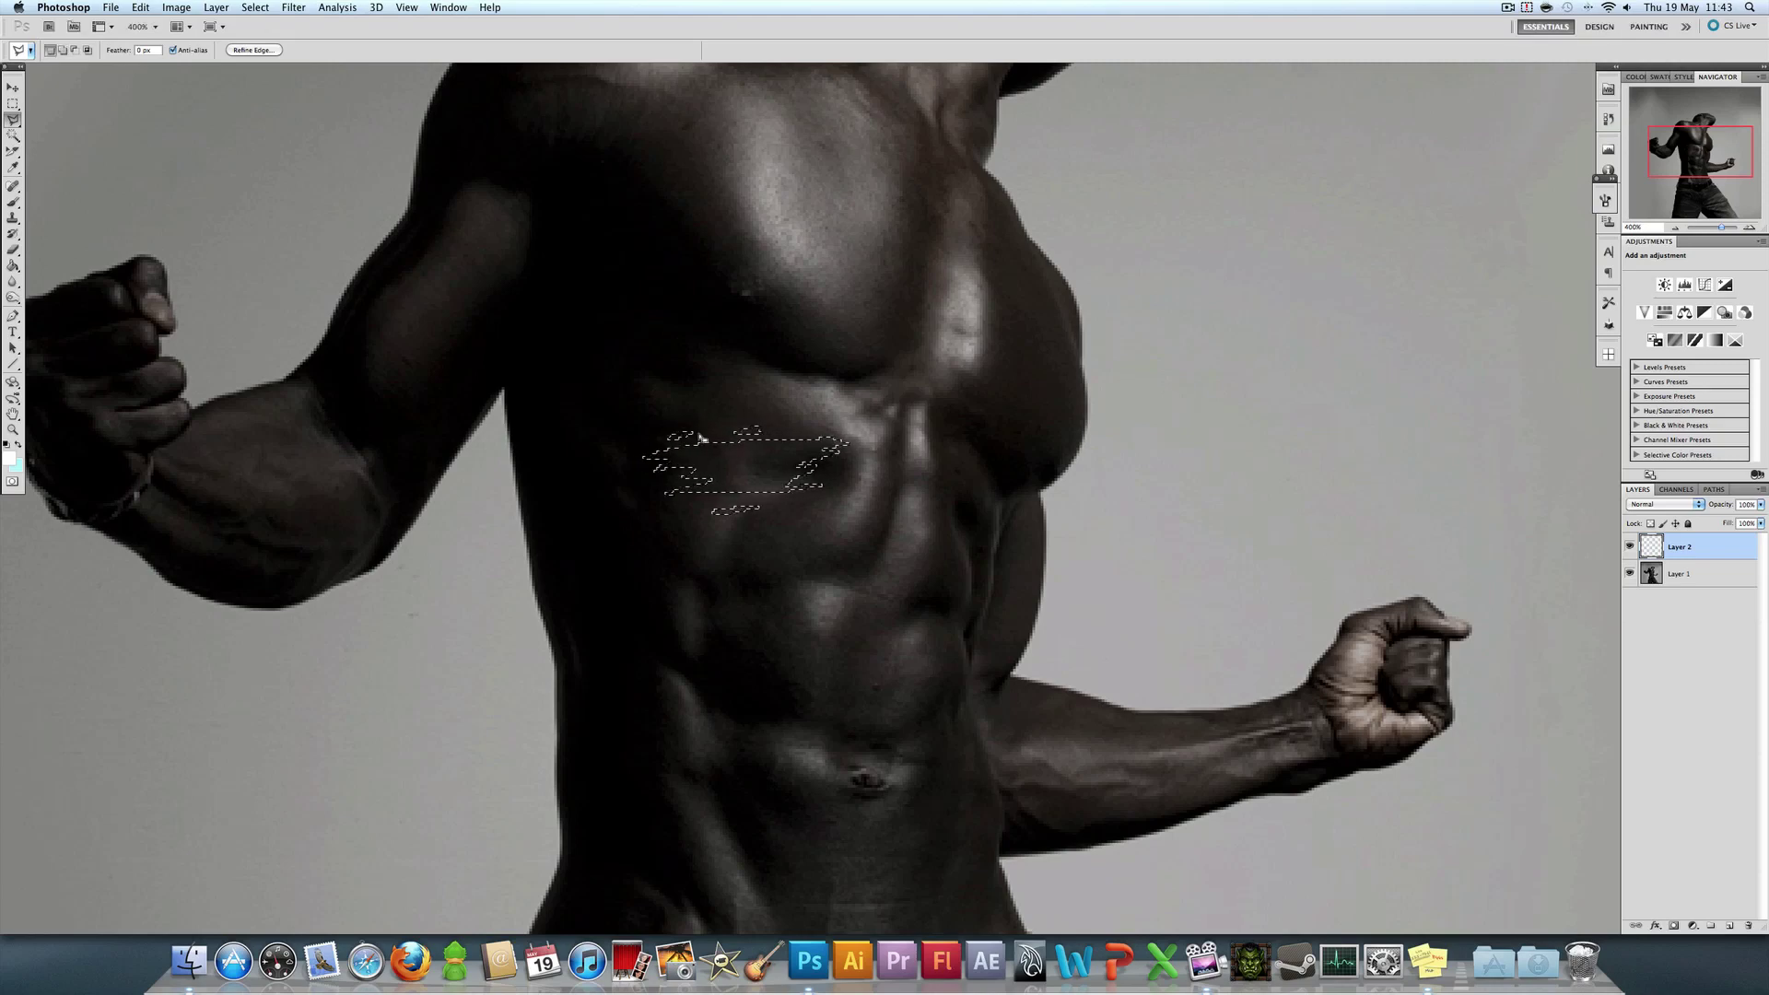
{"action": "left_click", "coordinate": [821, 474], "text": "shift"}
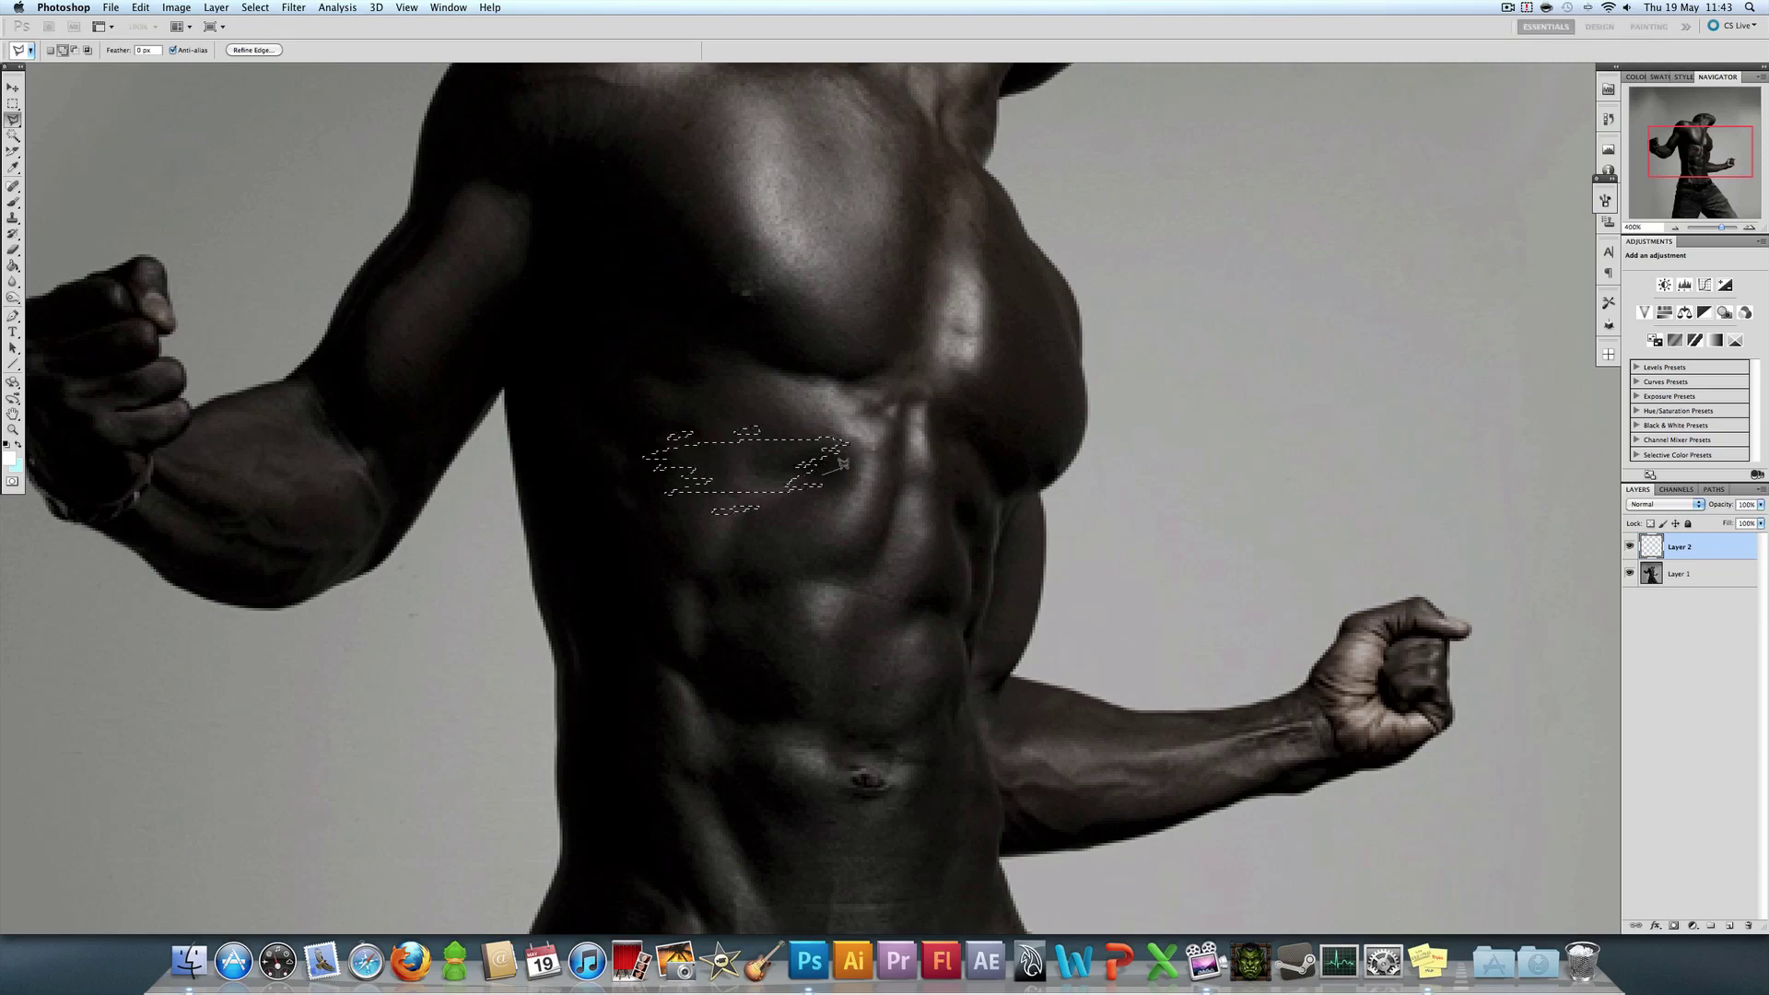
{"action": "double_click", "coordinate": [832, 470]}
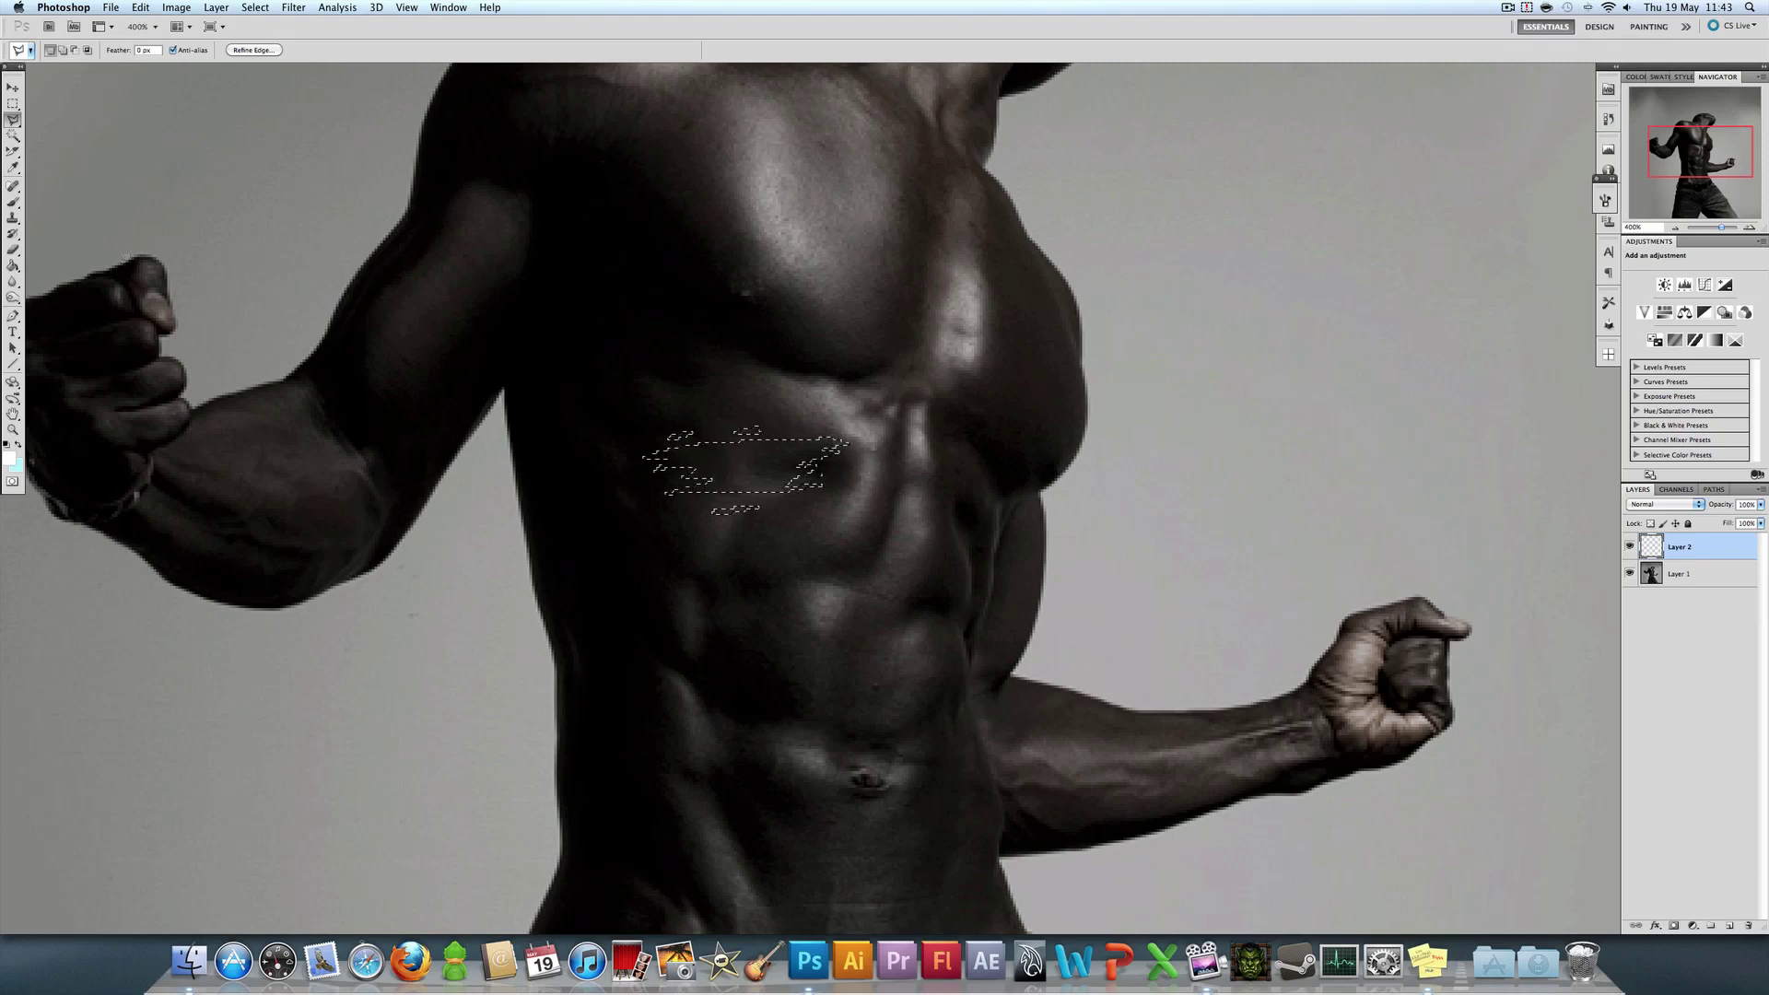
Step: Fill the tear selection with black on Layer 2 using the Paint Bucket, then deselect it
{"action": "left_click", "coordinate": [12, 266]}
{"action": "left_click", "coordinate": [8, 445]}
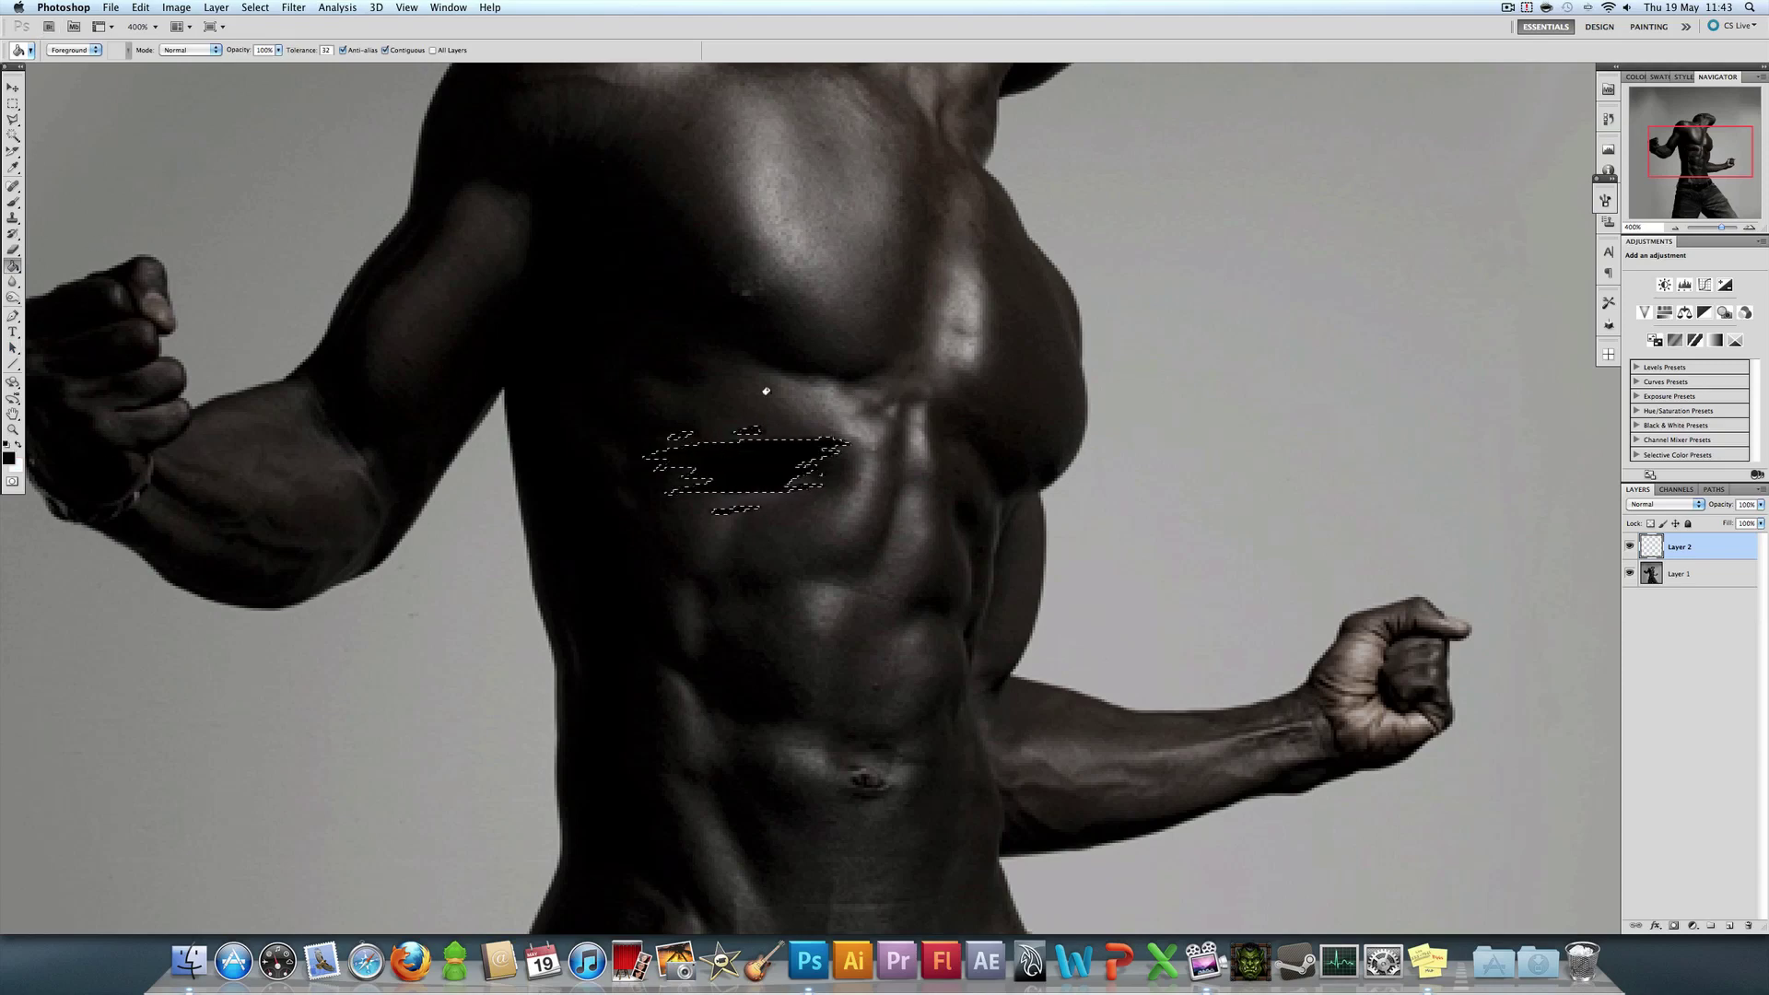
{"action": "key", "text": "super+d"}
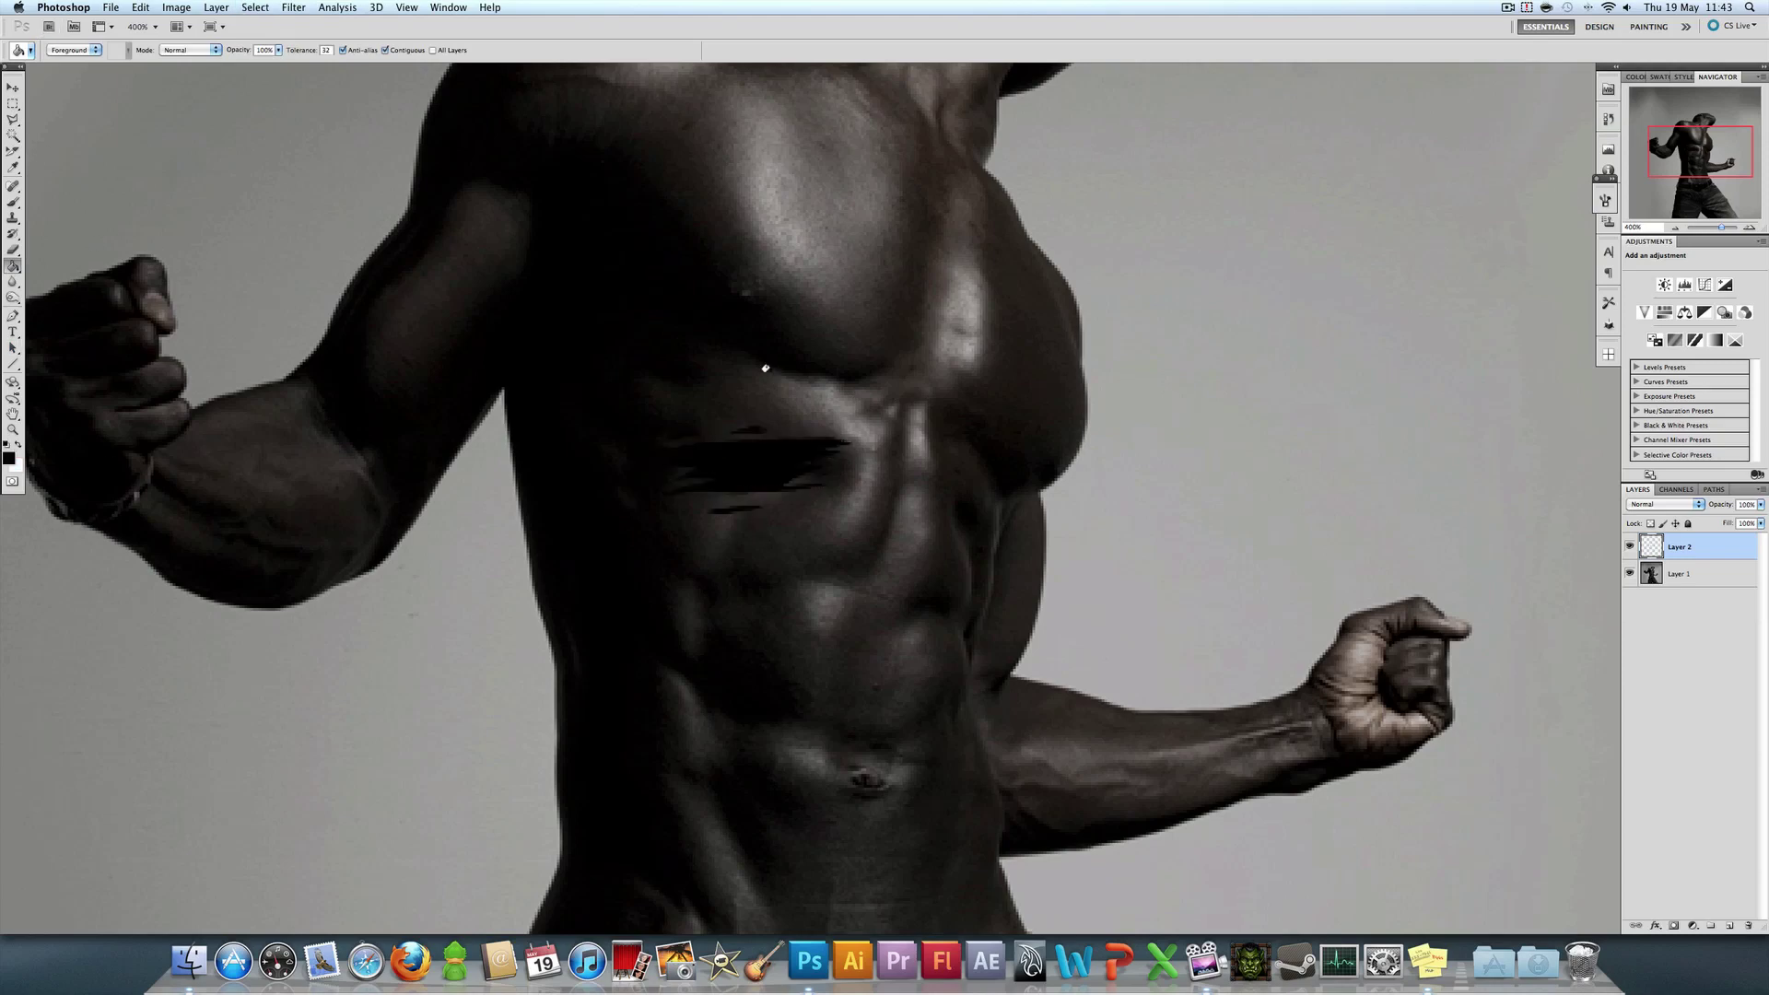
Step: Set the opacity of Layer 2 to 50%
{"action": "left_click", "coordinate": [14, 430]}
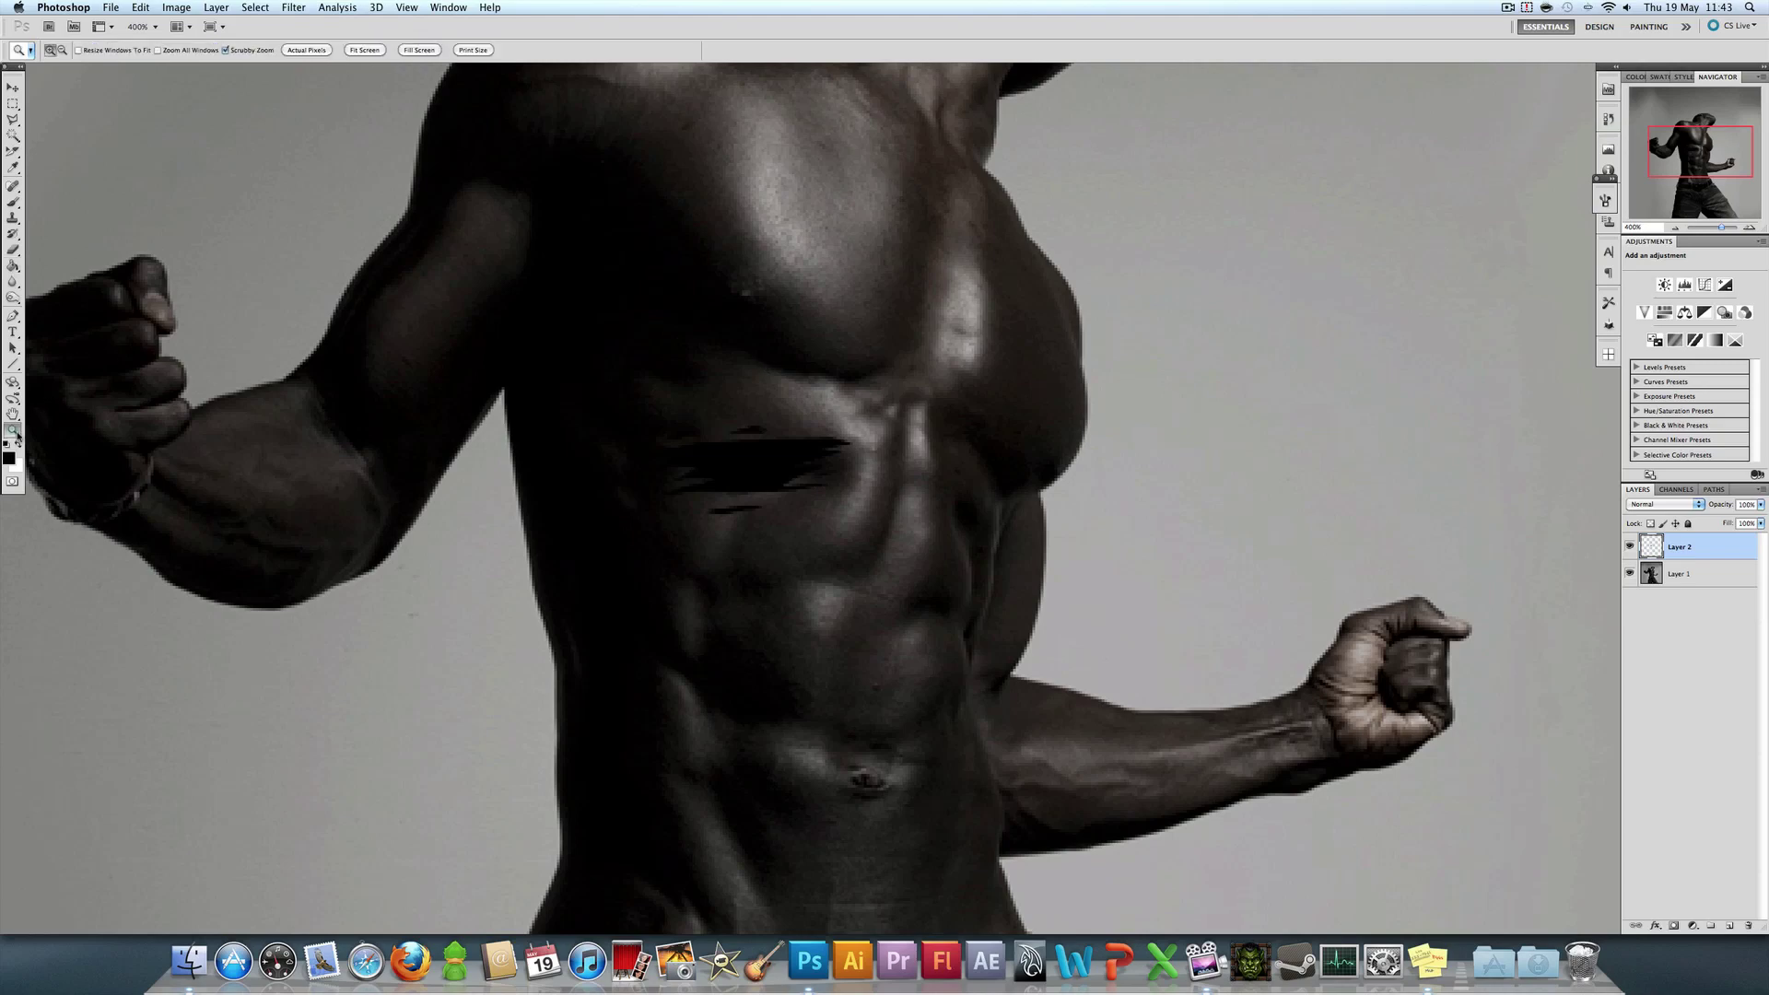
{"action": "left_click", "coordinate": [321, 50]}
{"action": "left_click", "coordinate": [1034, 451]}
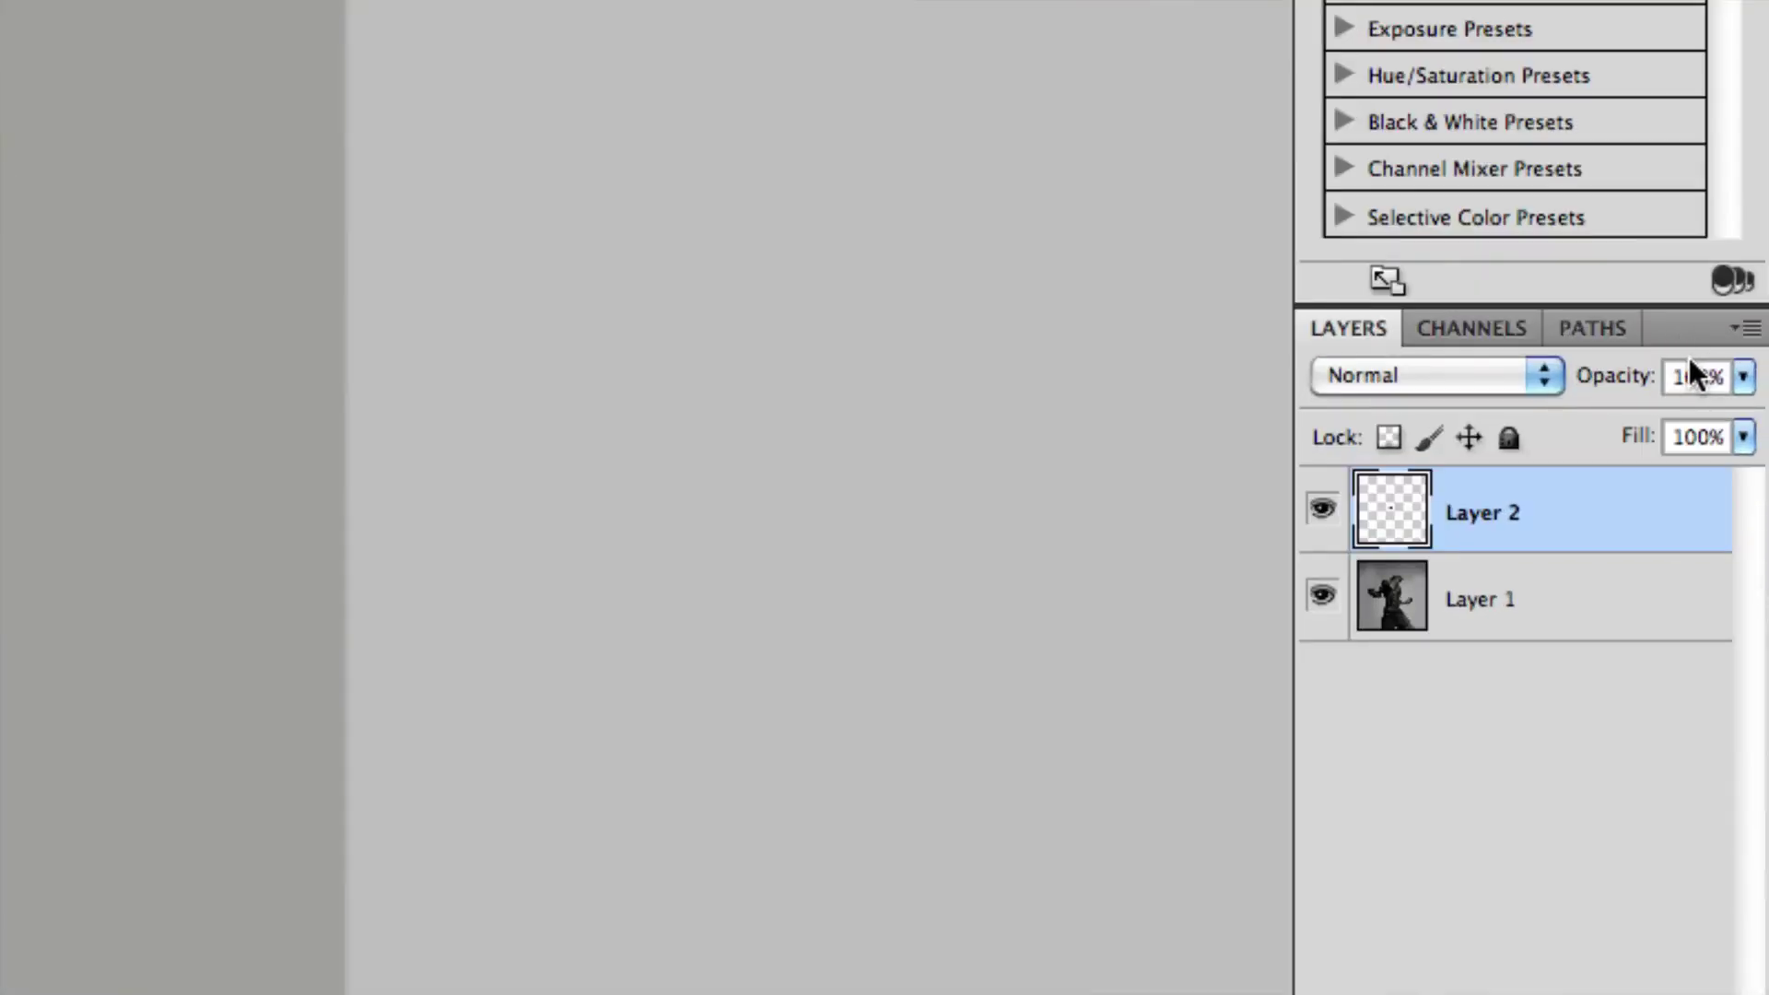
{"action": "type", "text": "50"}
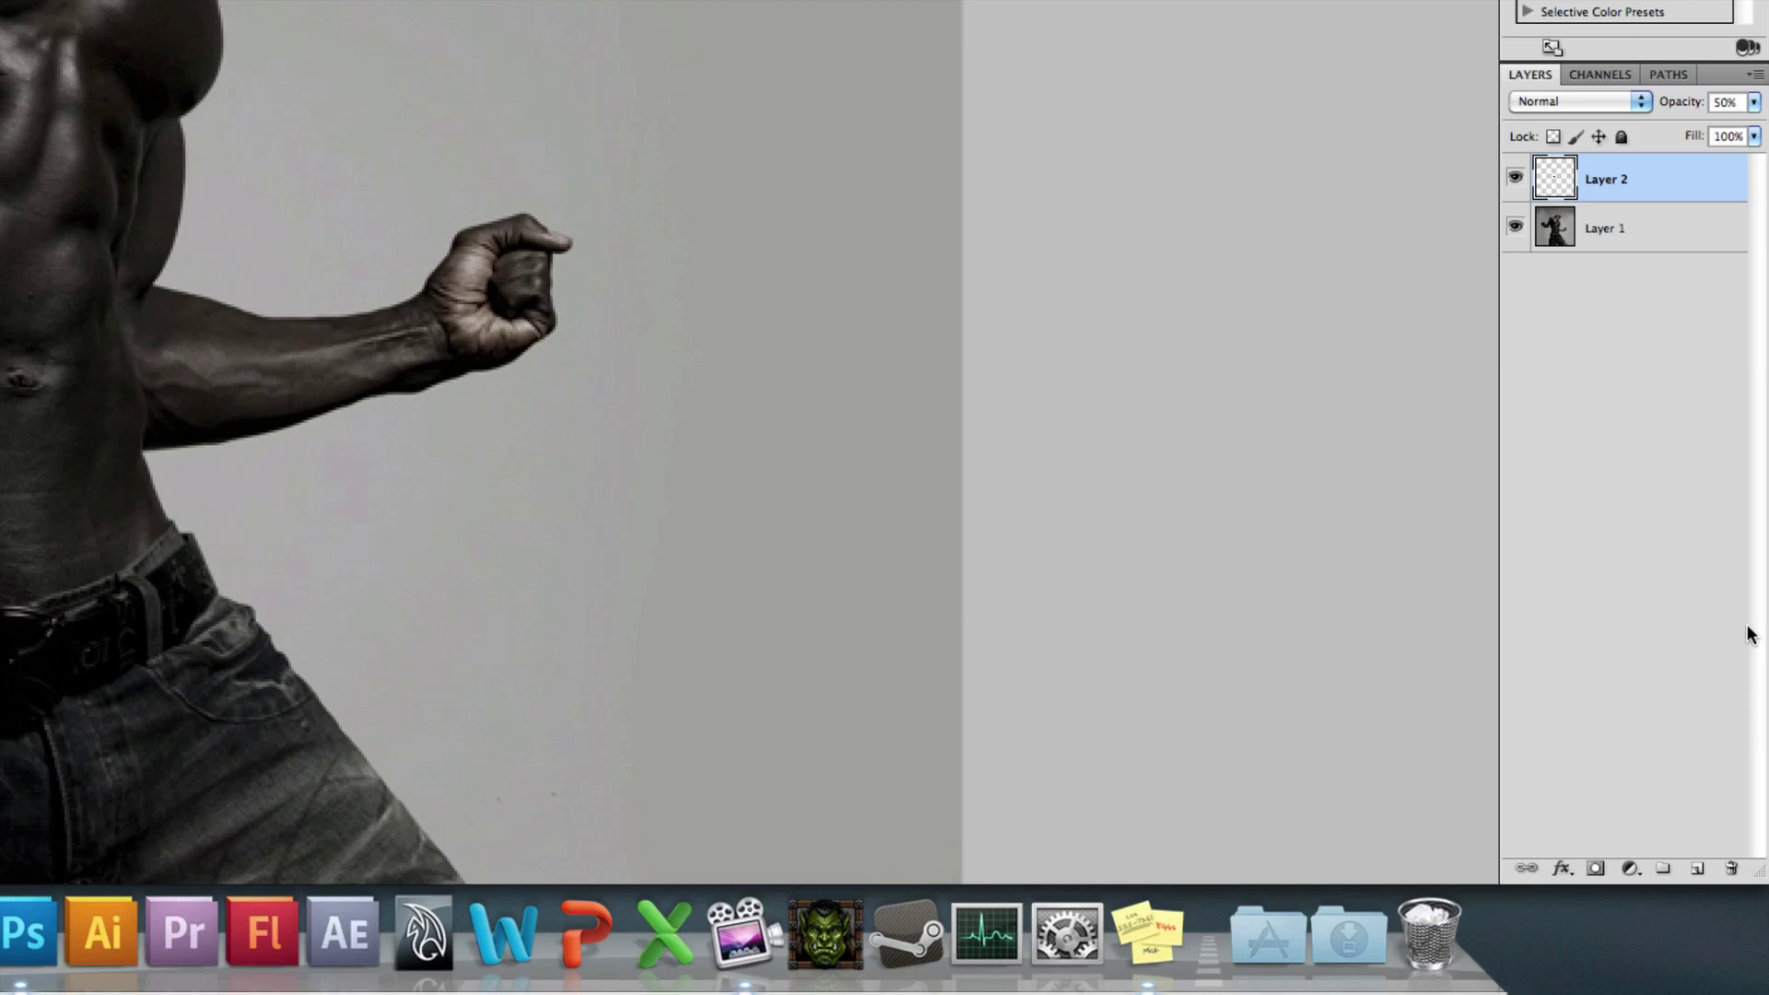
Step: Duplicate Layer 2 and give the copy 100% opacity and 0% fill
{"action": "left_click_drag", "start_coordinate": [1614, 181], "coordinate": [1698, 868]}
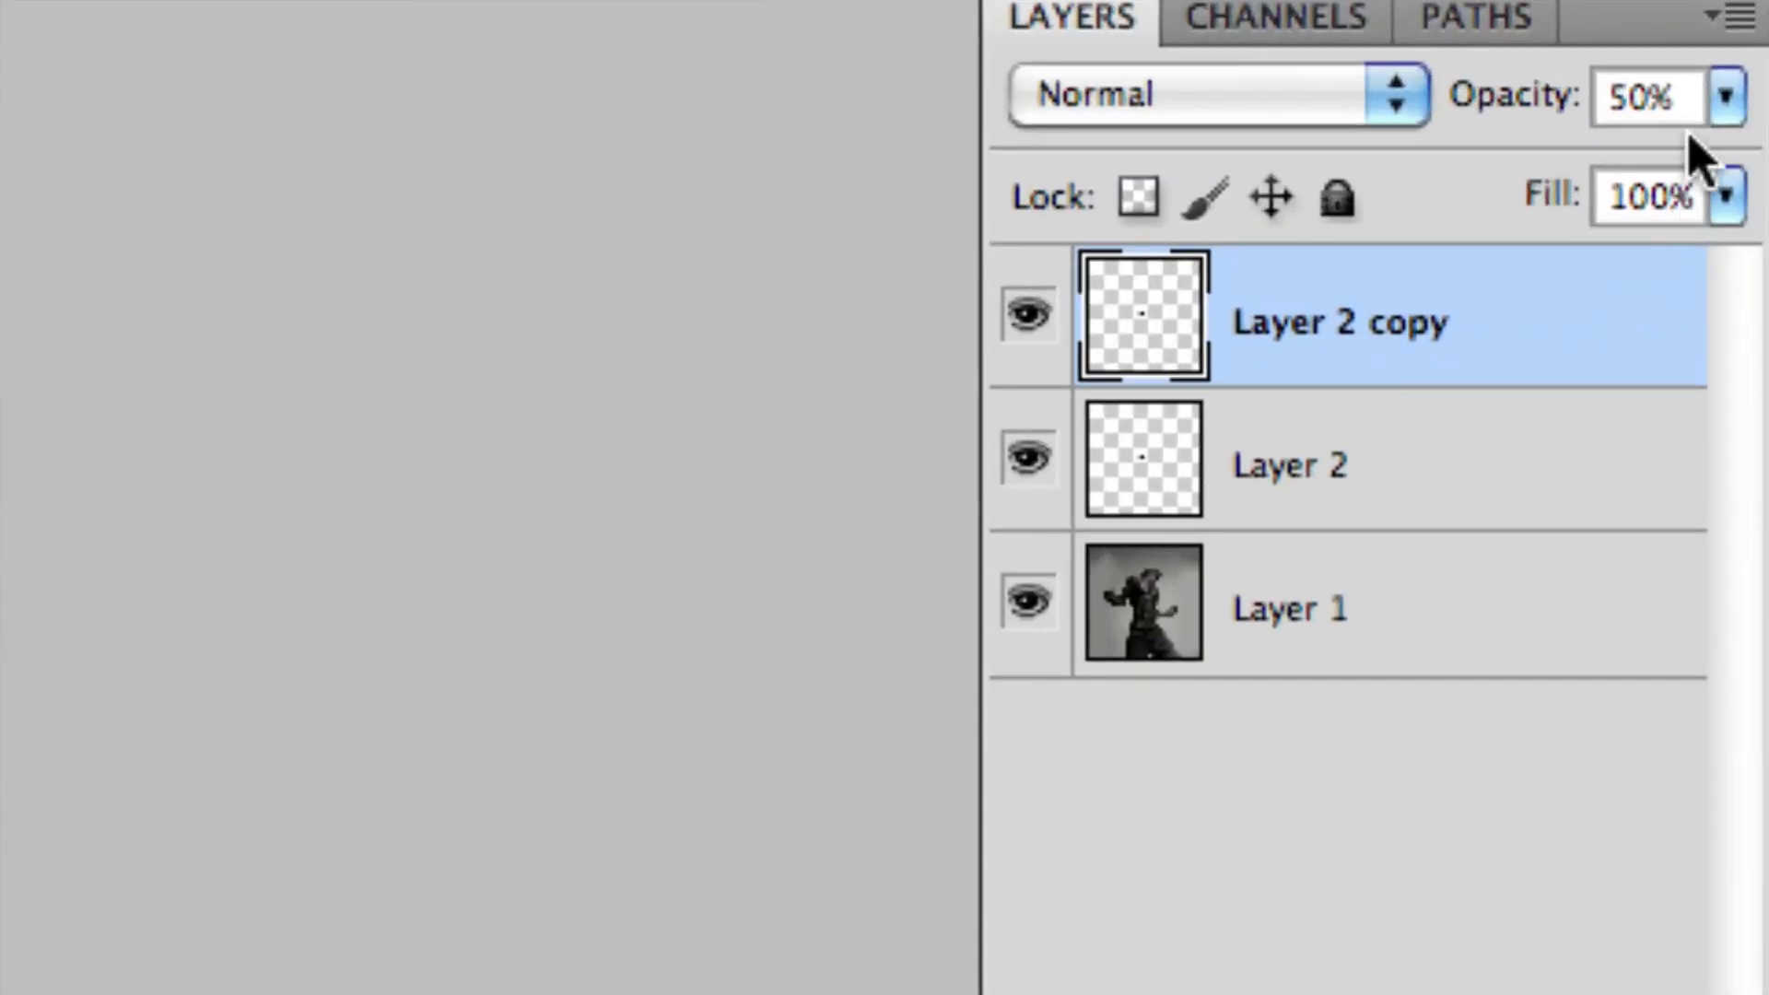
{"action": "left_click", "coordinate": [1726, 95]}
{"action": "left_click_drag", "start_coordinate": [1520, 166], "coordinate": [1714, 167]}
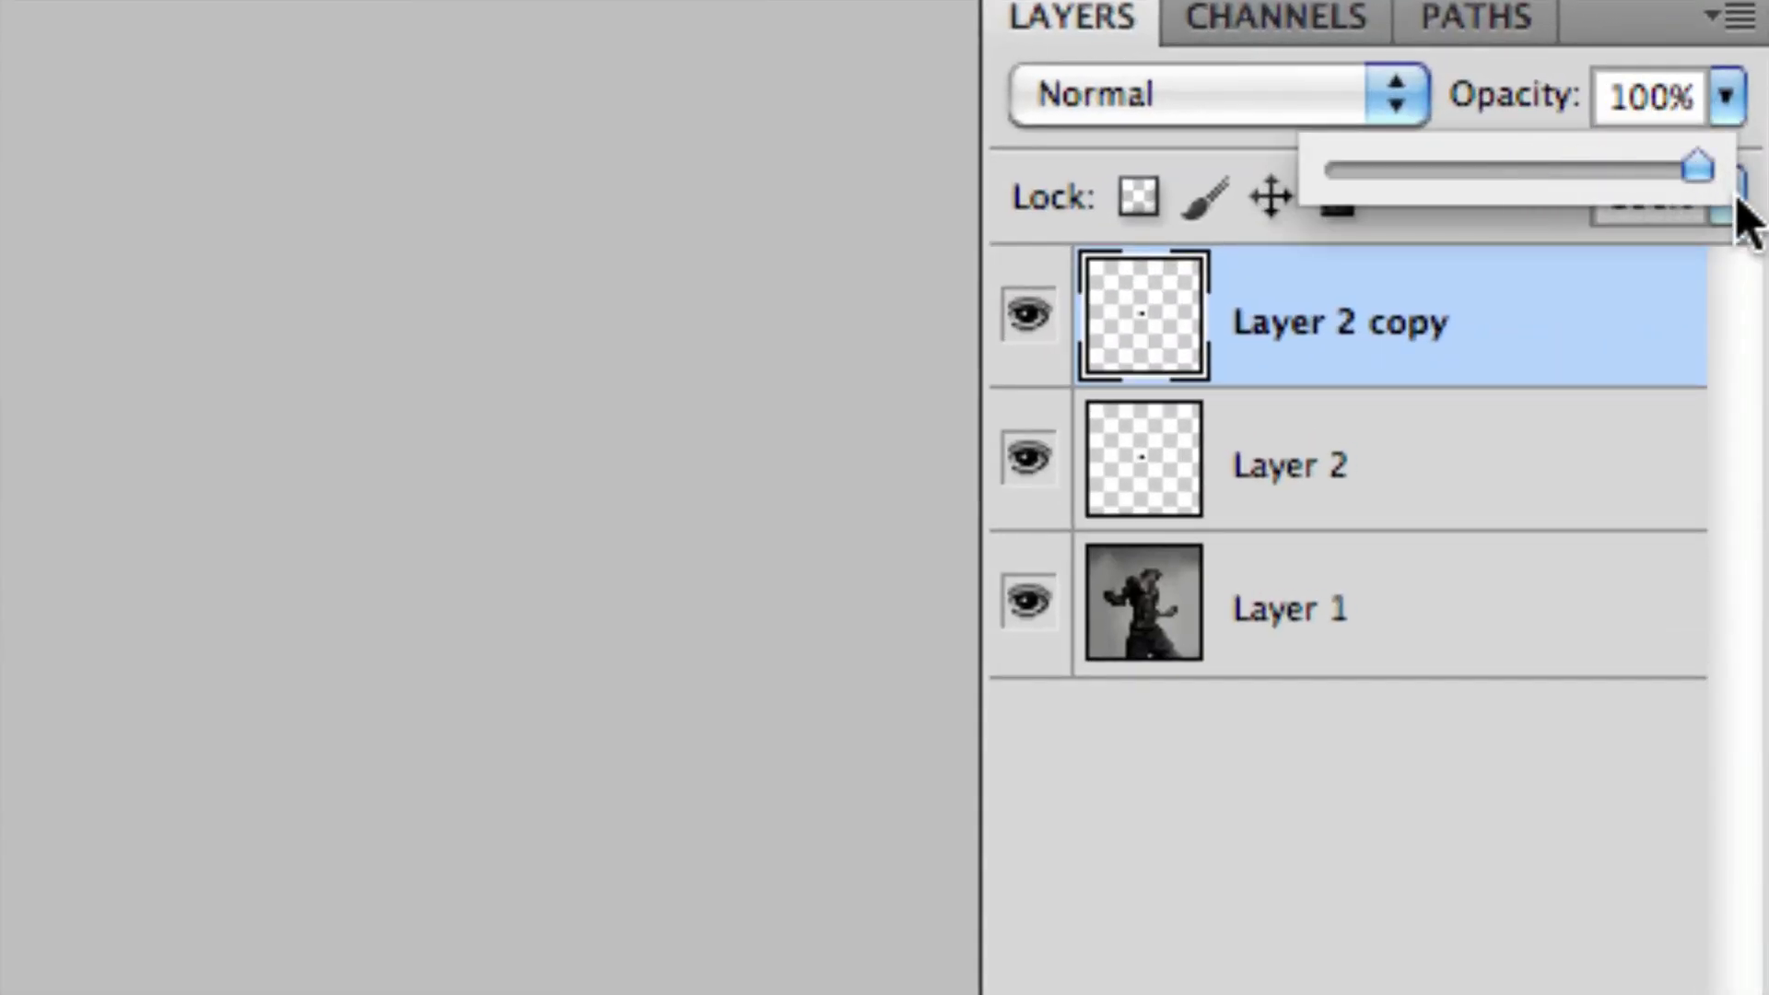
{"action": "left_click", "coordinate": [1744, 208]}
{"action": "left_click", "coordinate": [1725, 196]}
{"action": "left_click_drag", "start_coordinate": [1700, 274], "coordinate": [1263, 285]}
{"action": "left_click", "coordinate": [1276, 391]}
{"action": "left_click", "coordinate": [1347, 472]}
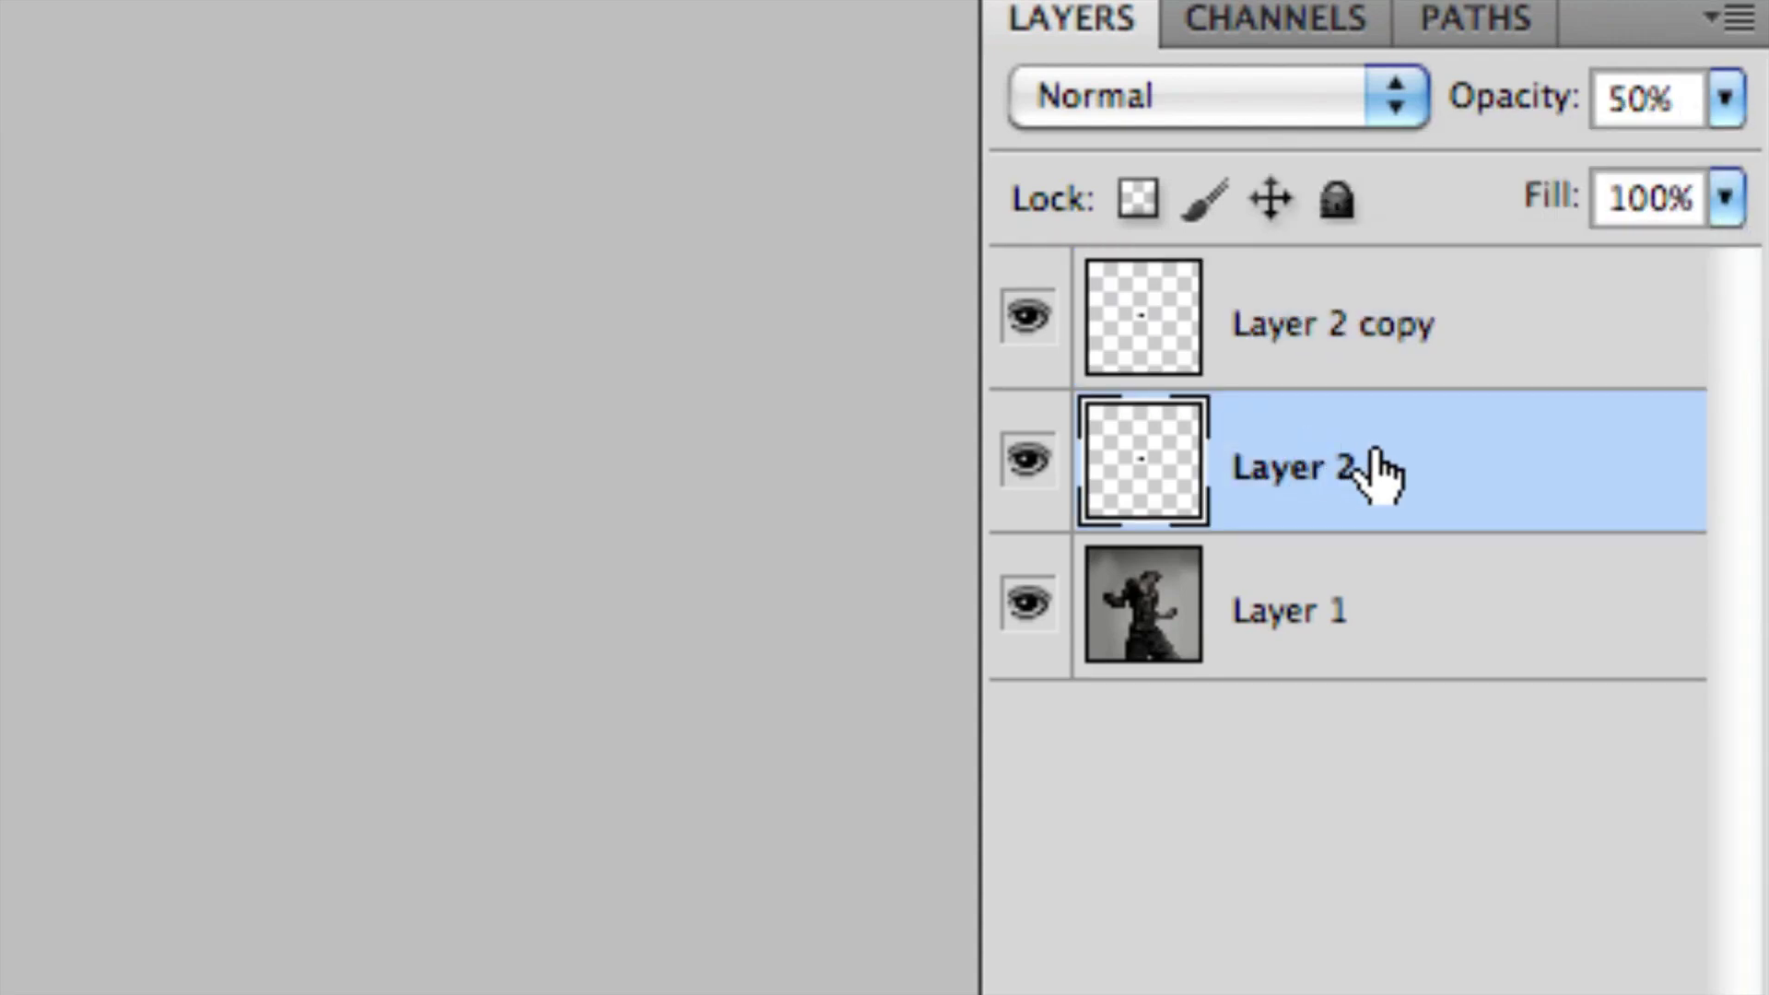
{"action": "left_click", "coordinate": [1313, 336]}
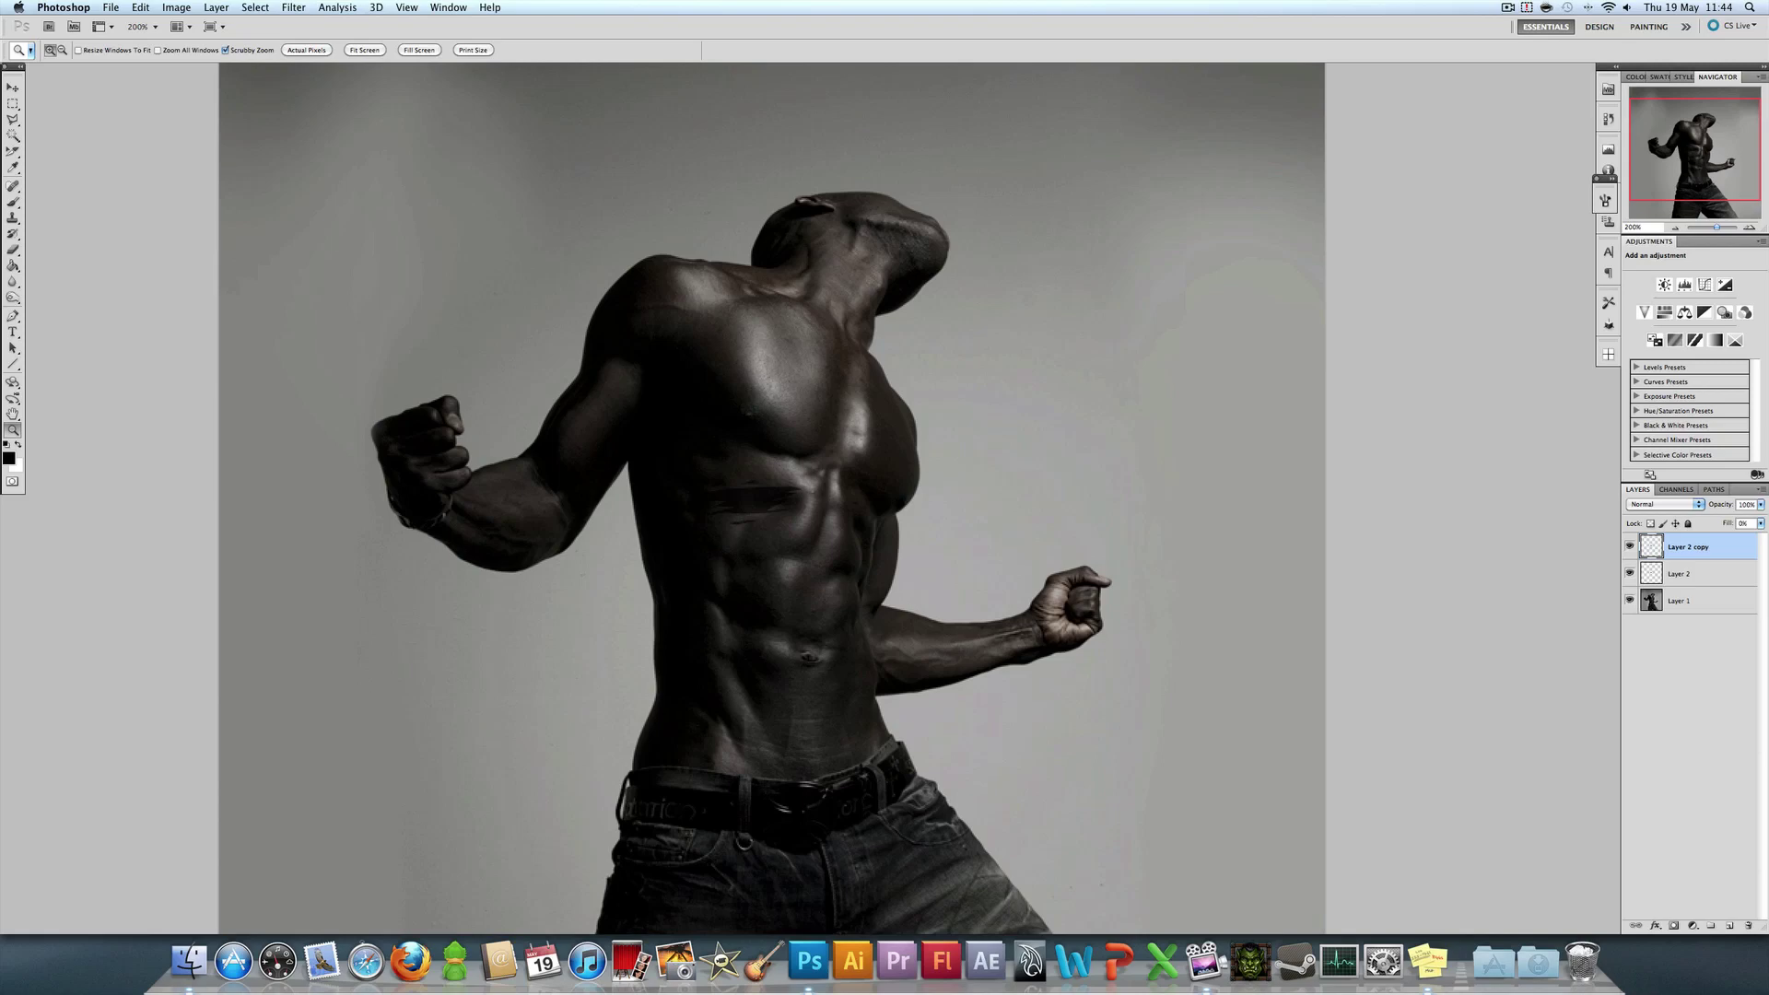
{"action": "left_click", "coordinate": [216, 8]}
{"action": "mouse_move", "coordinate": [277, 89]}
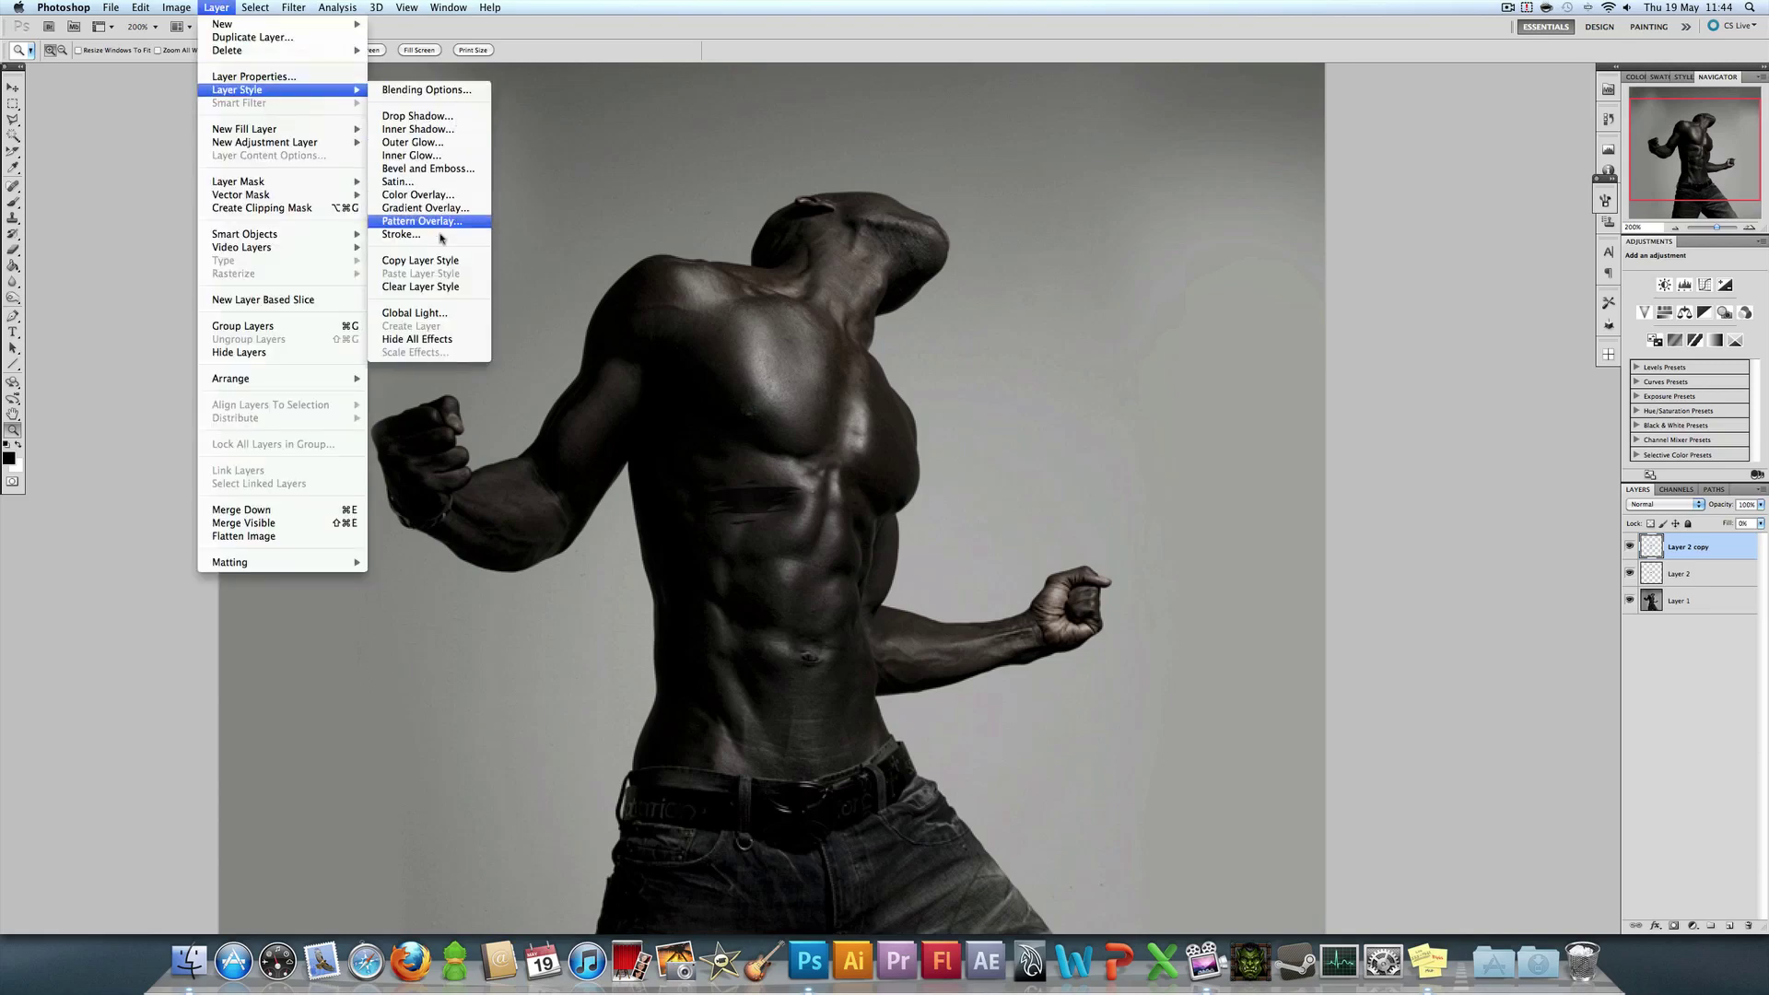
{"action": "left_click", "coordinate": [208, 8]}
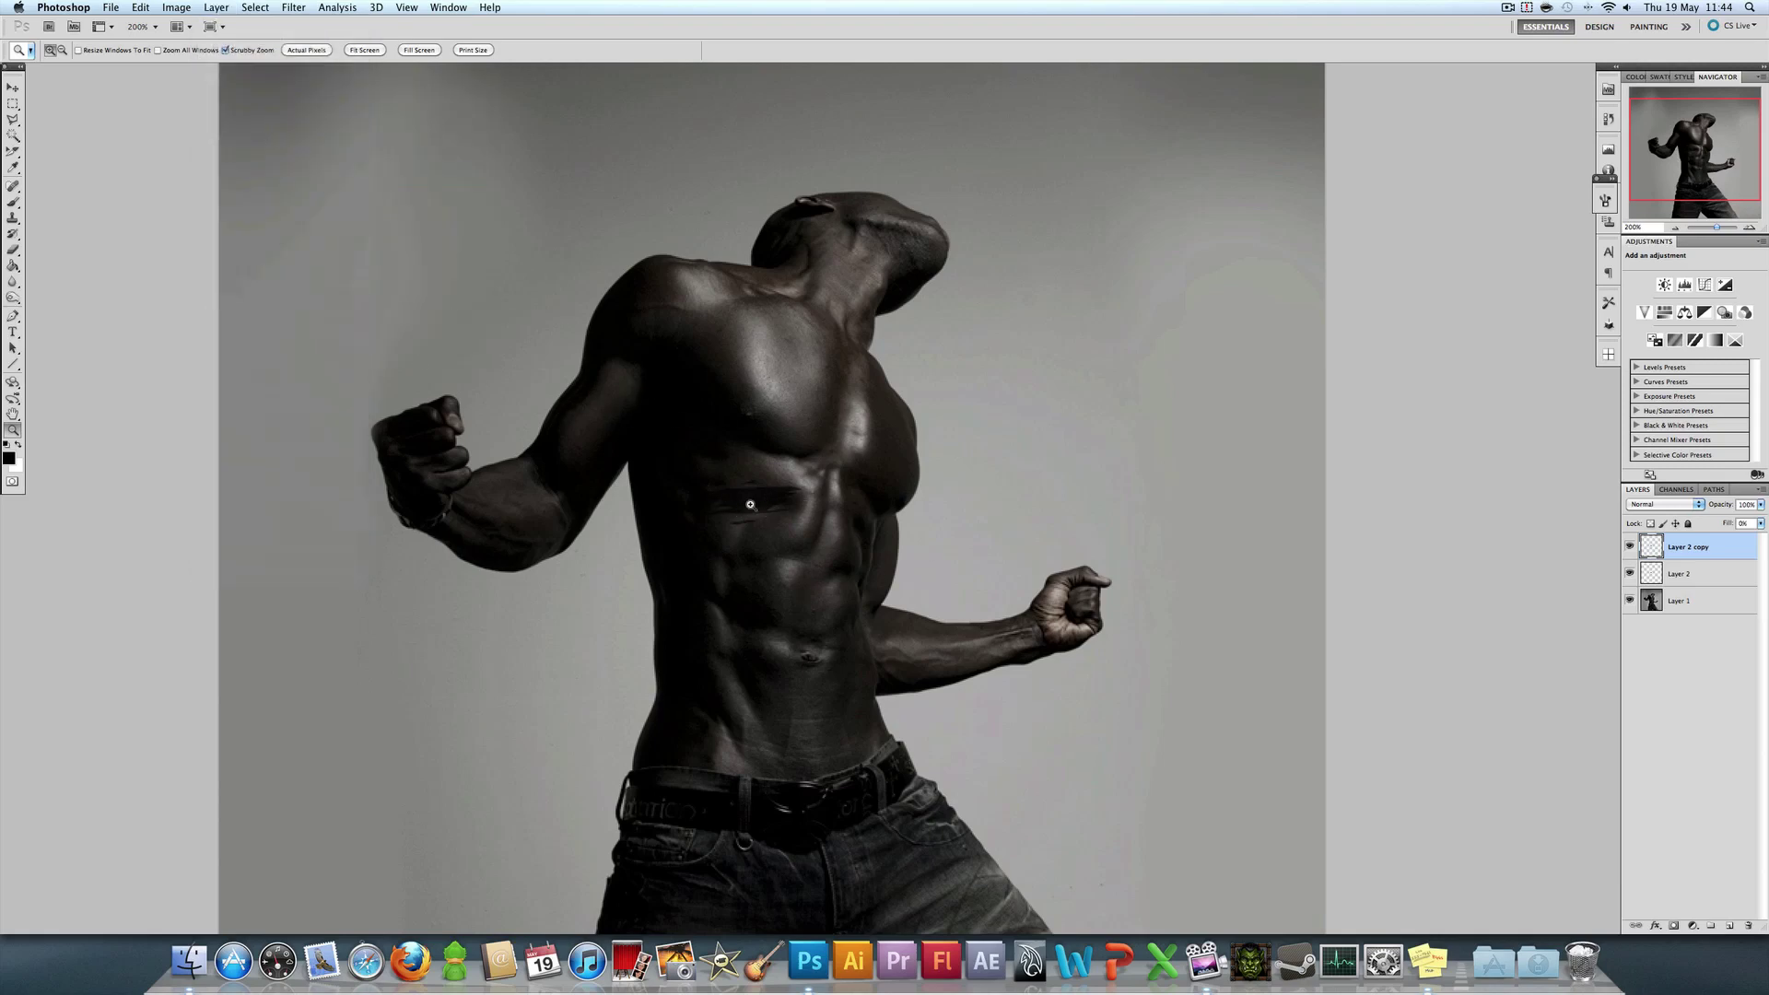
Step: Compare the image with Layer 2 copy hidden and shown
{"action": "left_click", "coordinate": [1629, 546]}
{"action": "left_click", "coordinate": [1629, 546]}
{"action": "left_click", "coordinate": [1629, 546]}
{"action": "left_click", "coordinate": [1630, 548]}
{"action": "left_click", "coordinate": [1630, 548]}
{"action": "left_click", "coordinate": [1630, 548]}
{"action": "left_click", "coordinate": [1629, 548]}
Step: Add a Bevel and Emboss layer style to Layer 2 copy and set its style to Outer Bevel
{"action": "left_click", "coordinate": [772, 522]}
{"action": "left_click", "coordinate": [216, 8]}
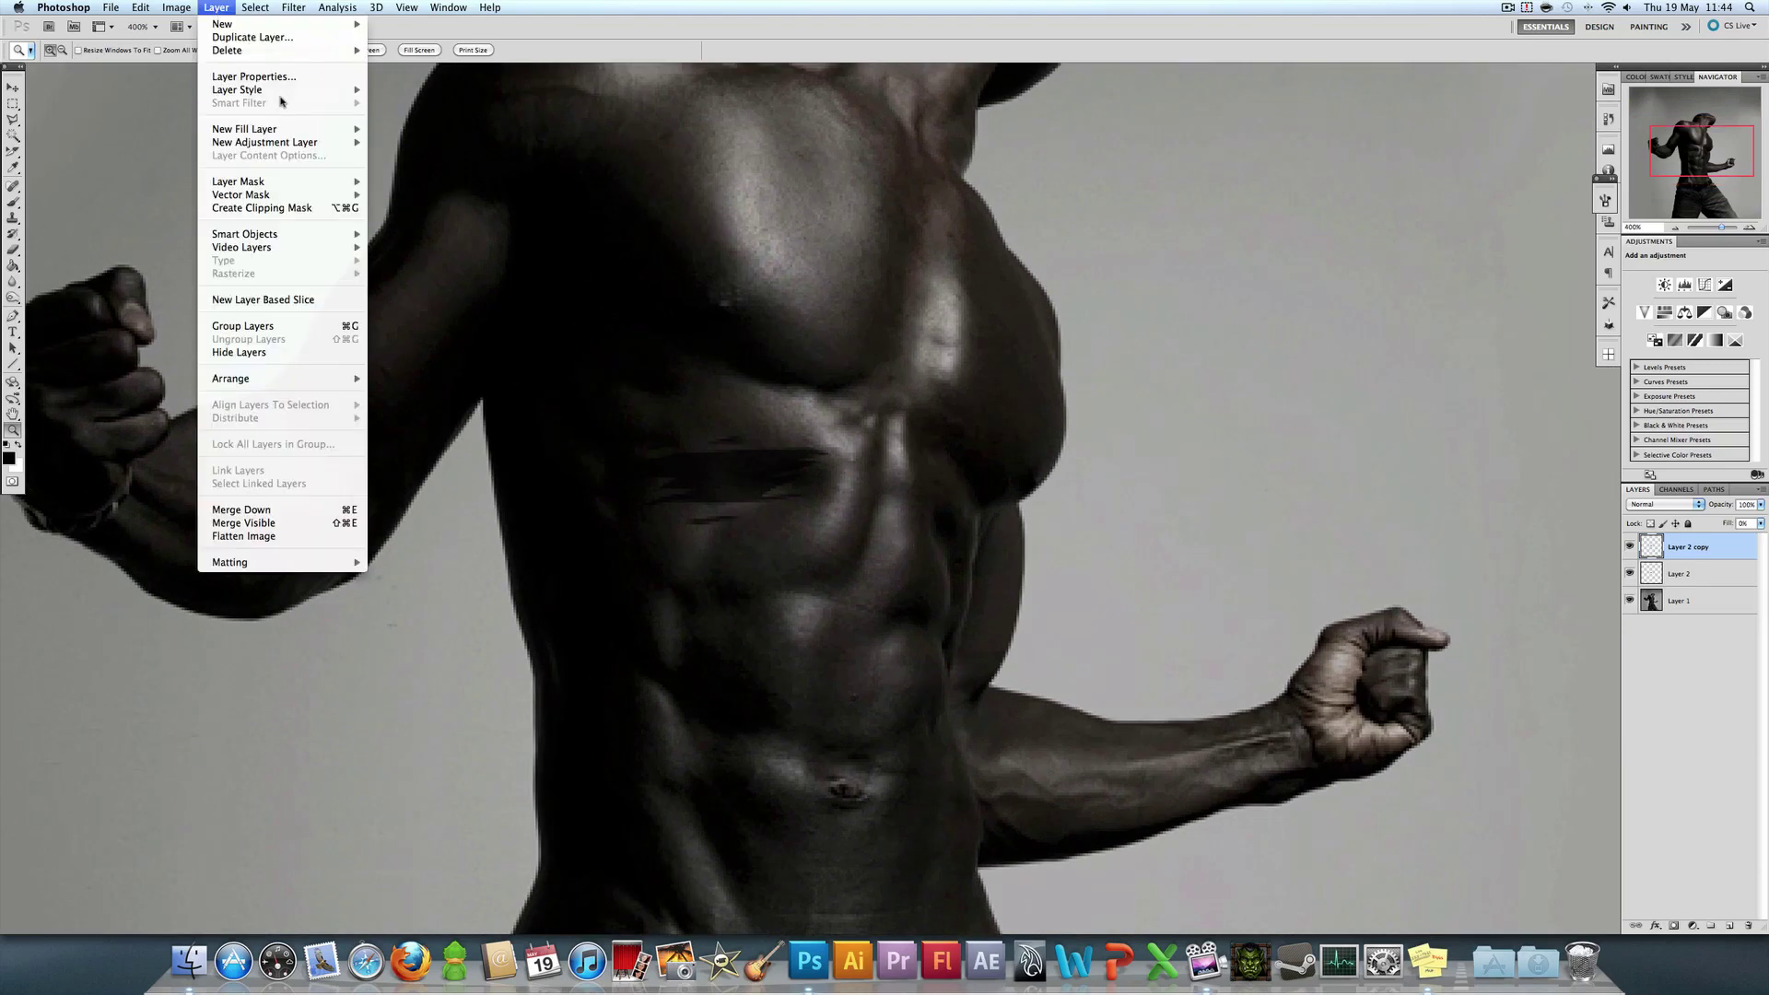
{"action": "mouse_move", "coordinate": [286, 91]}
{"action": "left_click", "coordinate": [438, 170]}
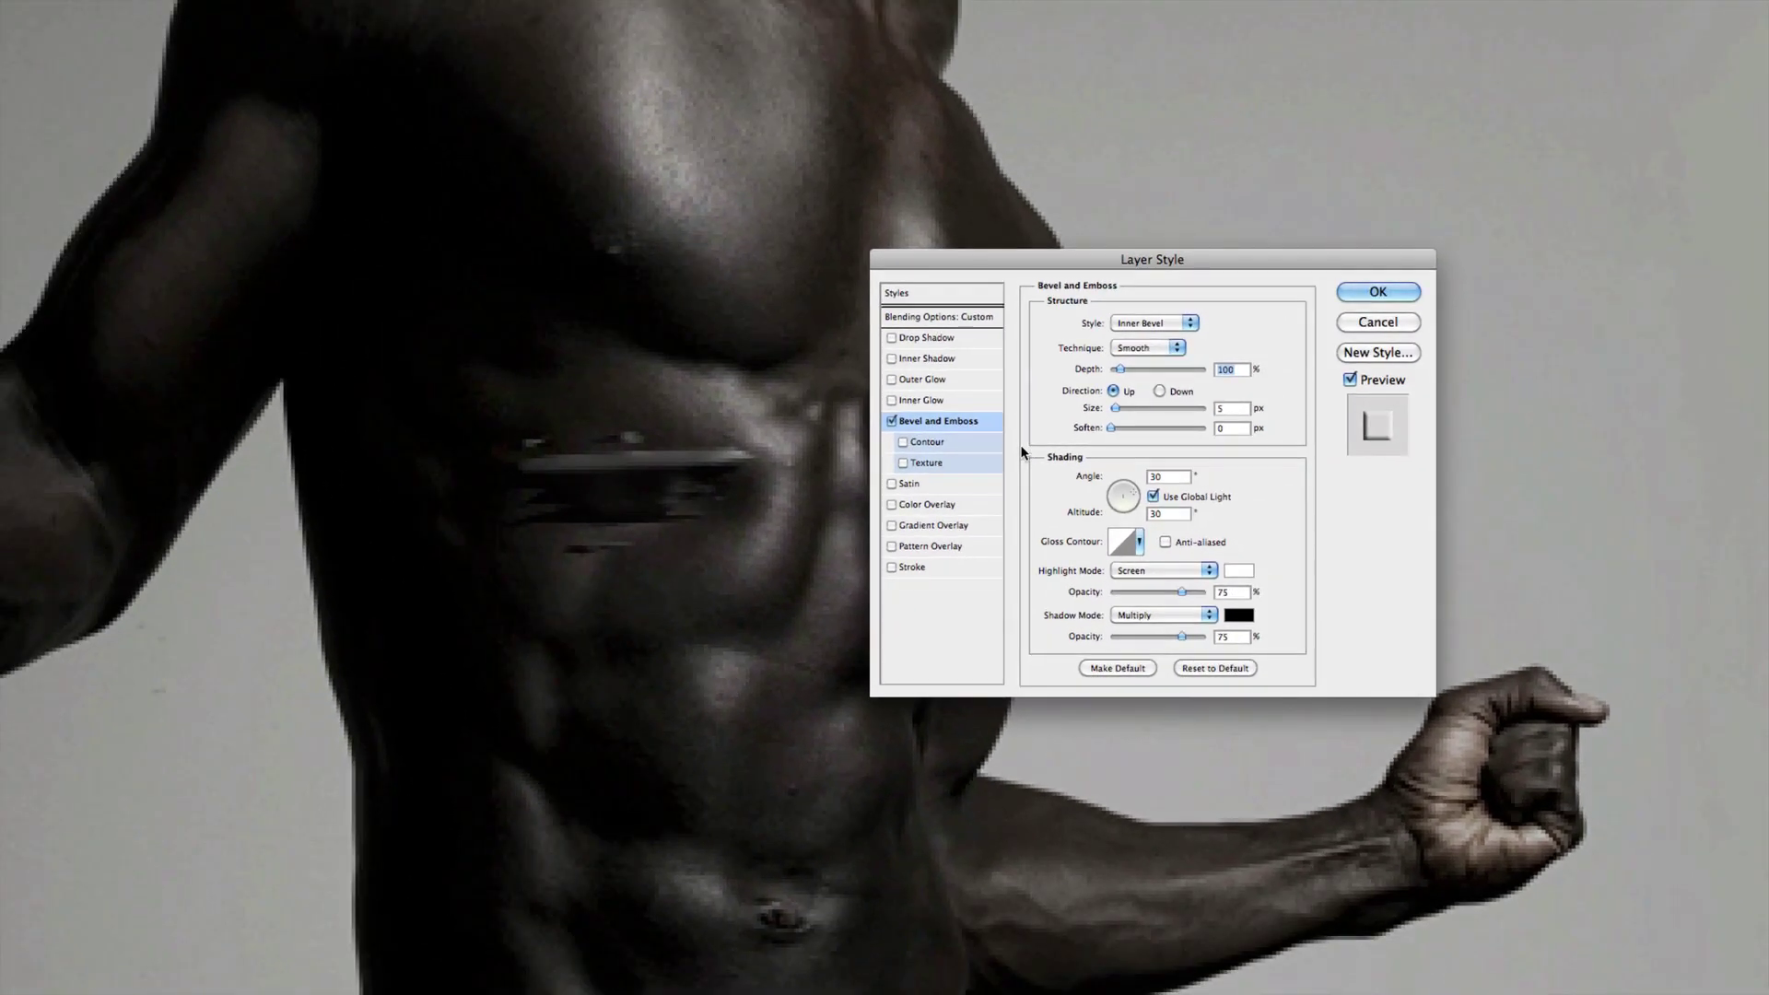
{"action": "left_click", "coordinate": [1189, 323]}
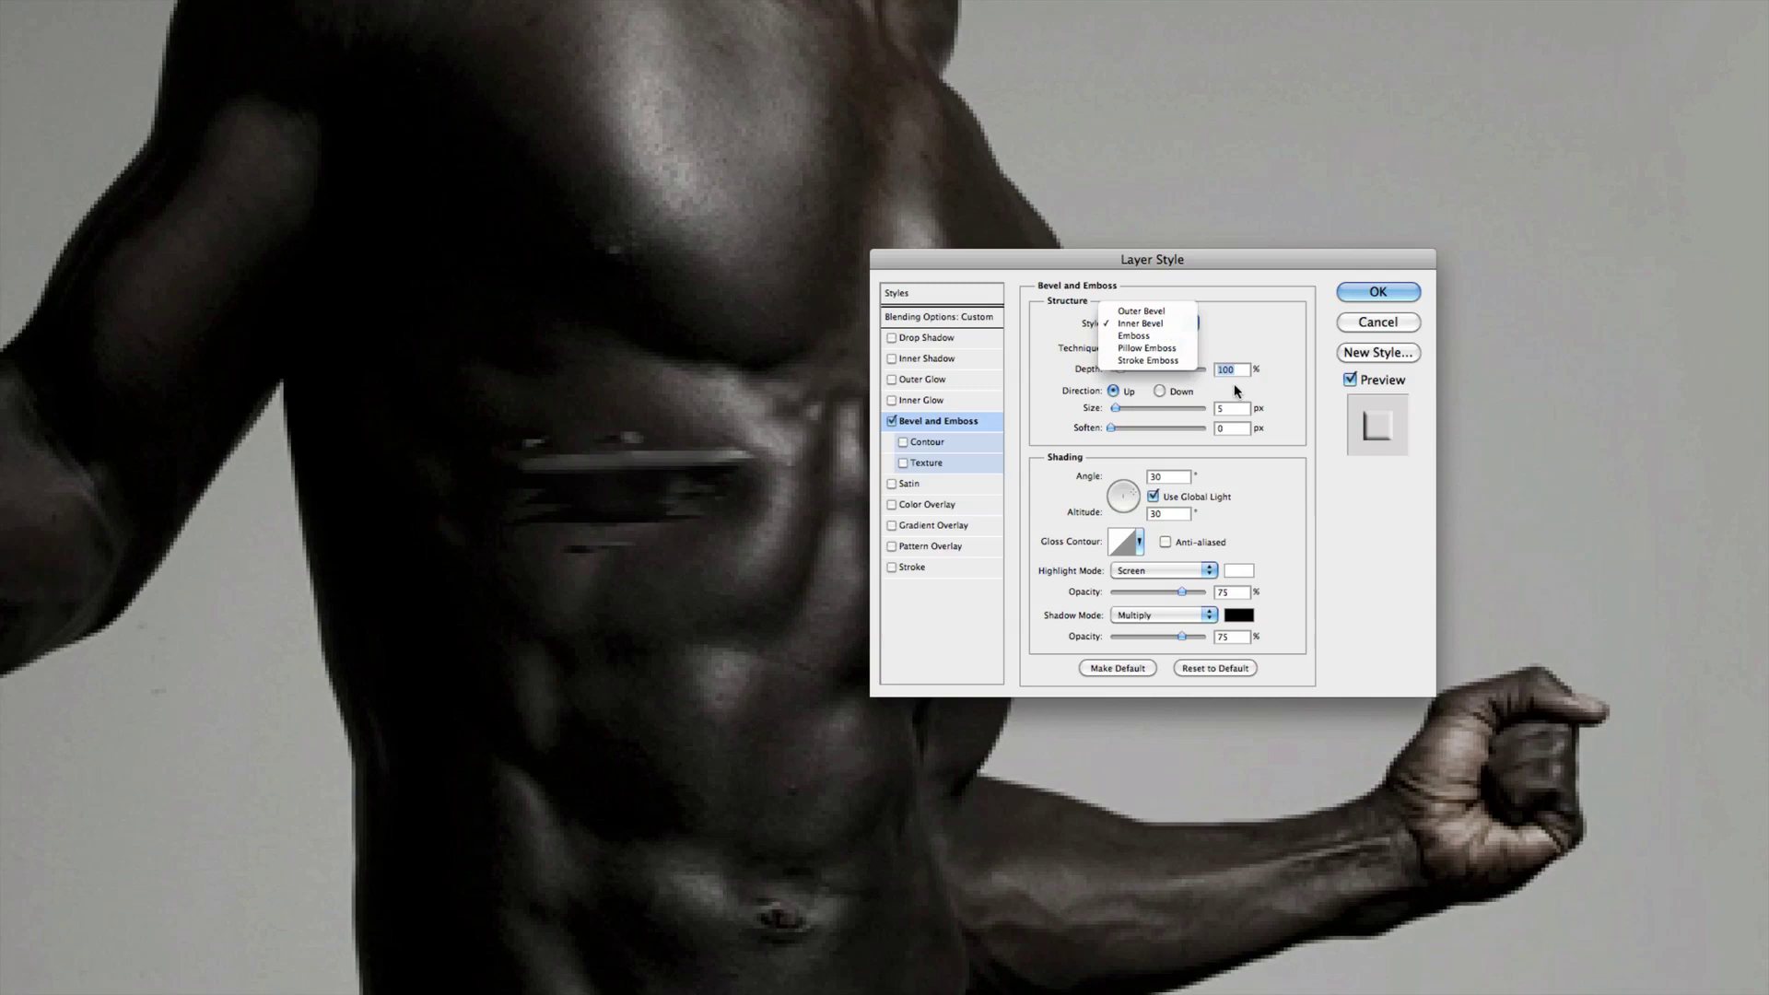
{"action": "left_click", "coordinate": [1163, 313]}
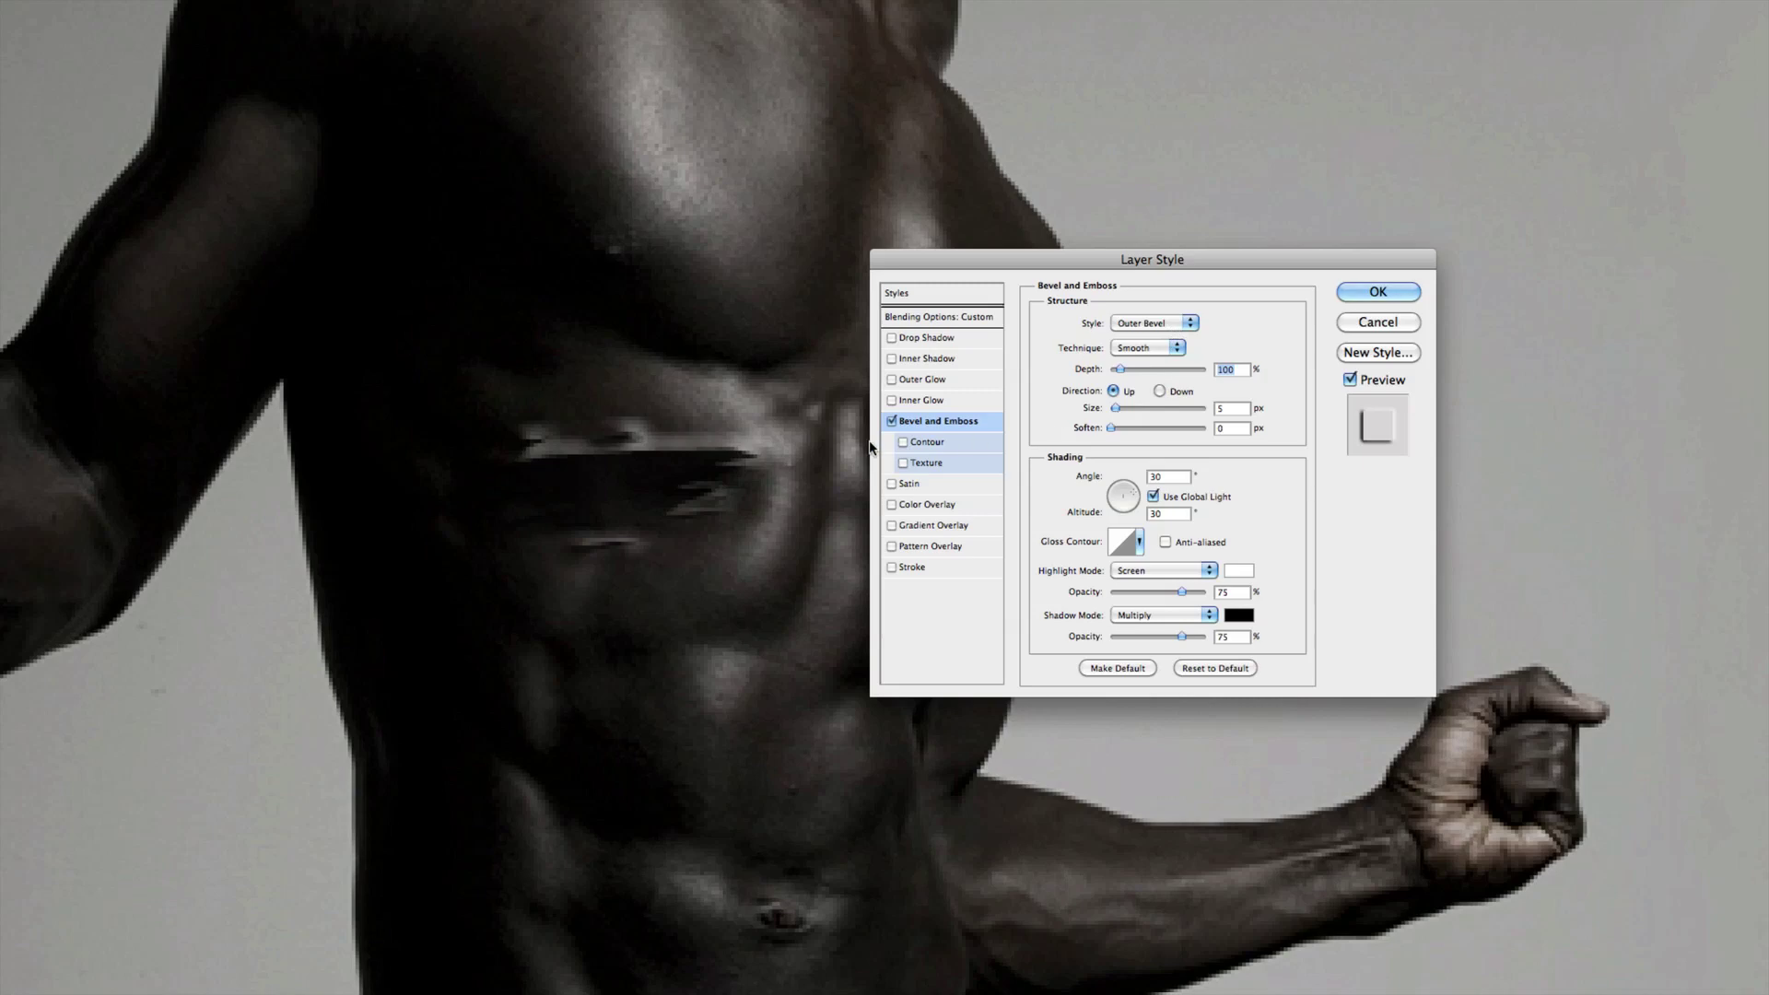
Step: Compare the Inner Bevel and Outer Bevel styles on Layer 2 copy, returning to Outer Bevel
{"action": "left_click", "coordinate": [1173, 323]}
{"action": "left_click", "coordinate": [1147, 340]}
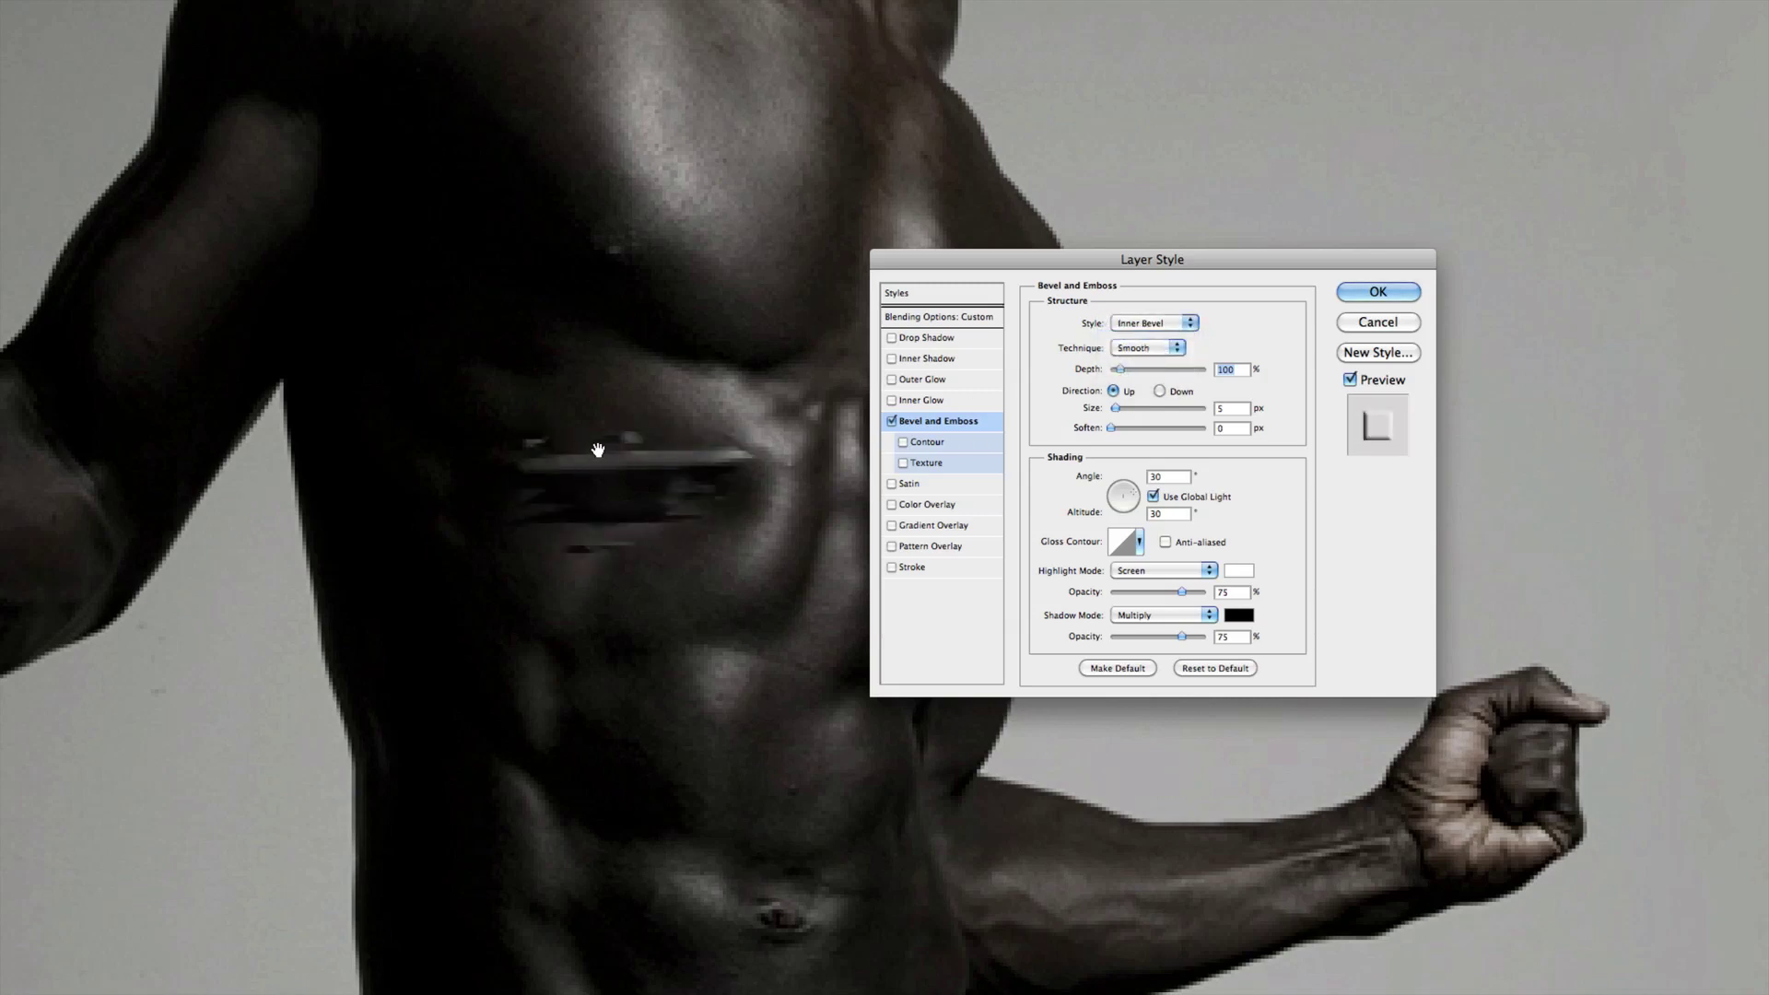
{"action": "left_click", "coordinate": [1159, 323]}
{"action": "left_click", "coordinate": [1170, 310]}
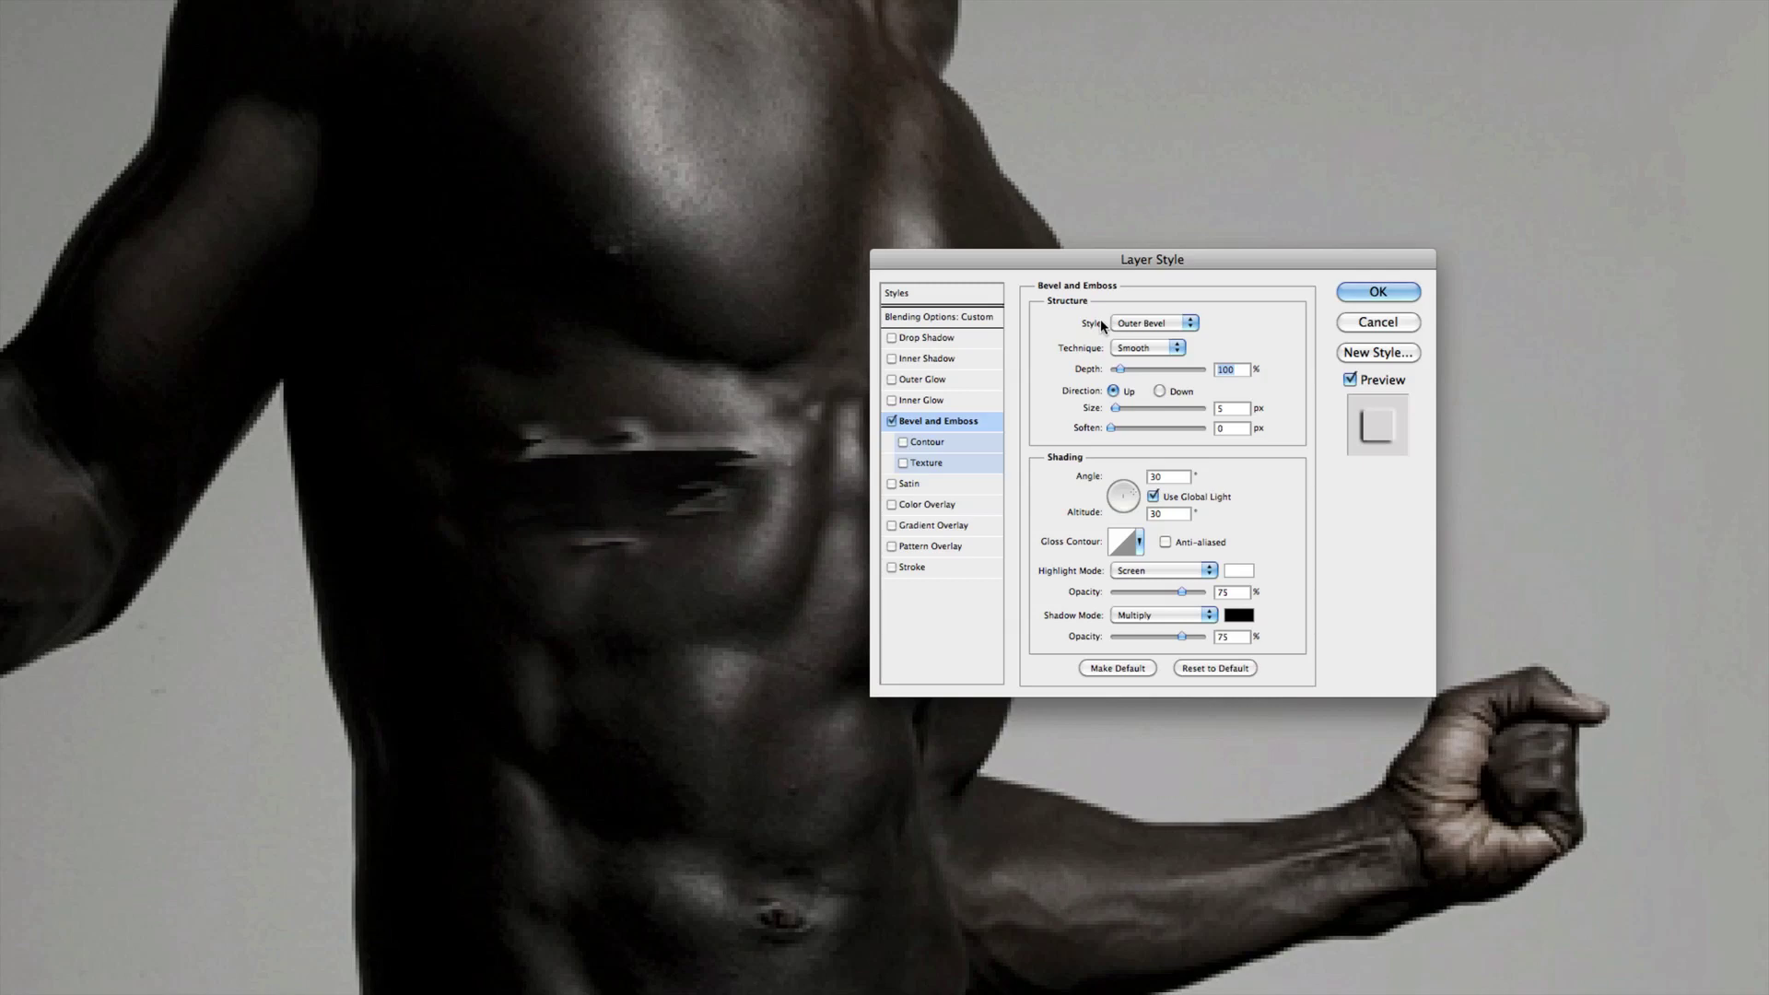
{"action": "left_click", "coordinate": [1156, 324]}
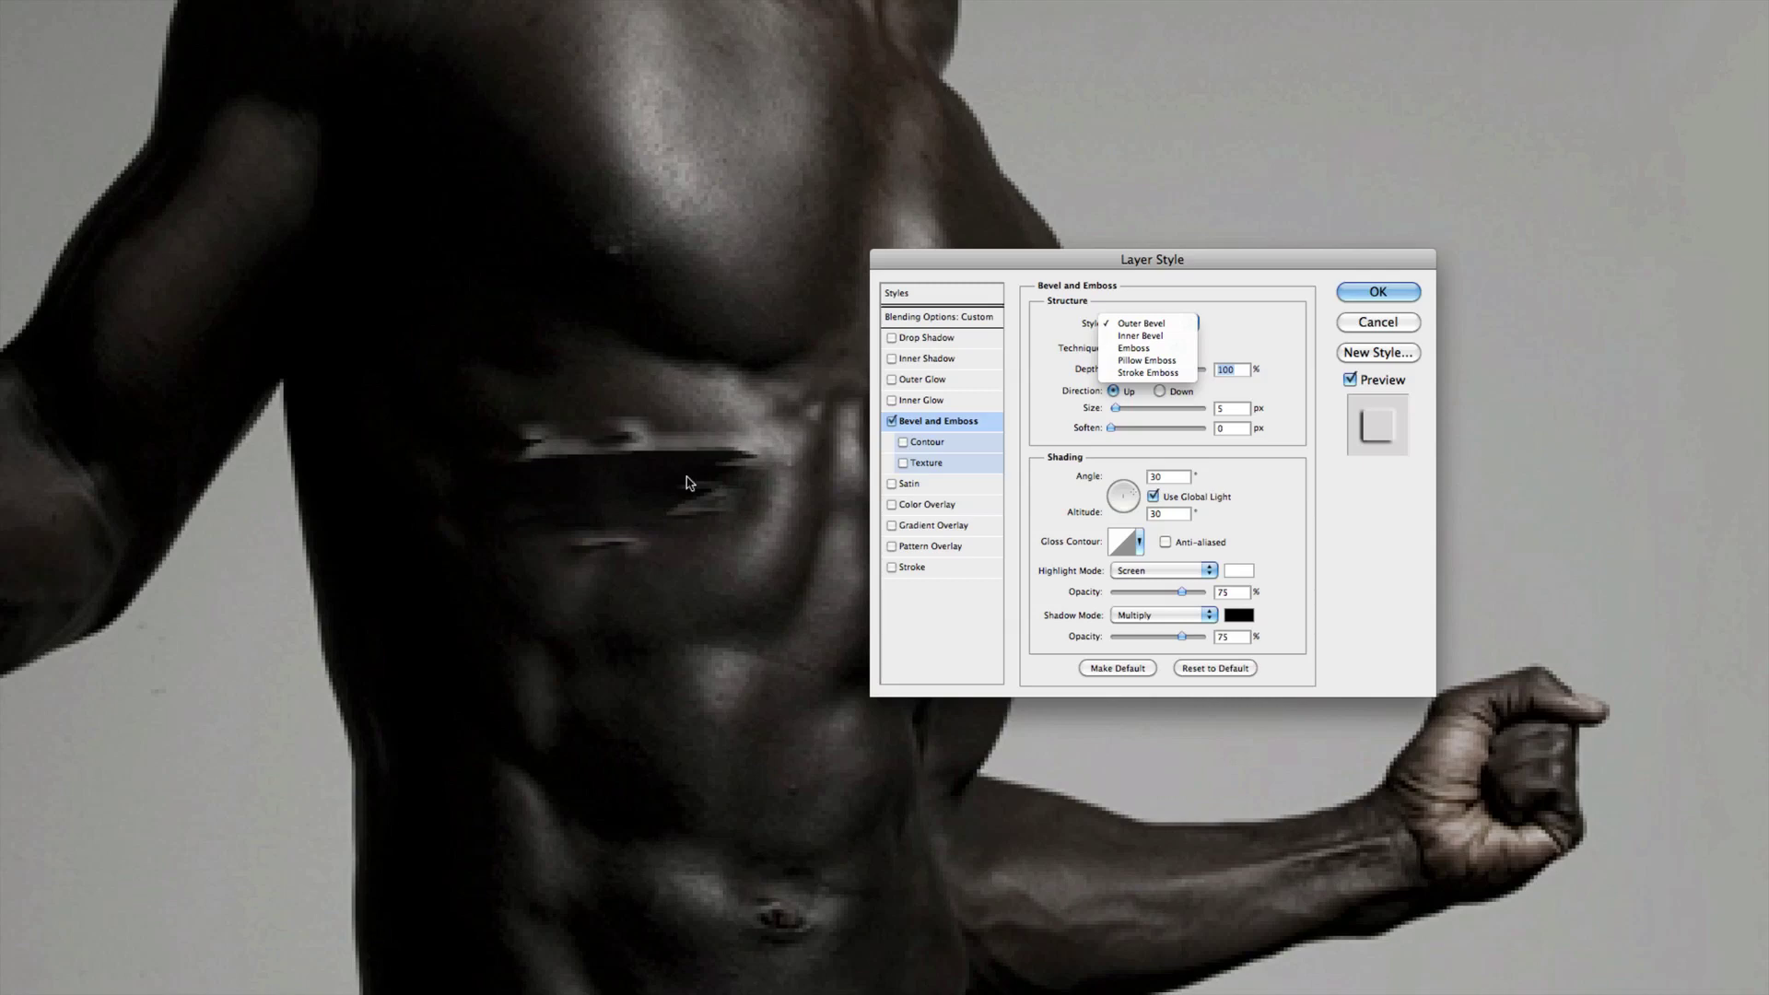
{"action": "left_click", "coordinate": [1142, 336]}
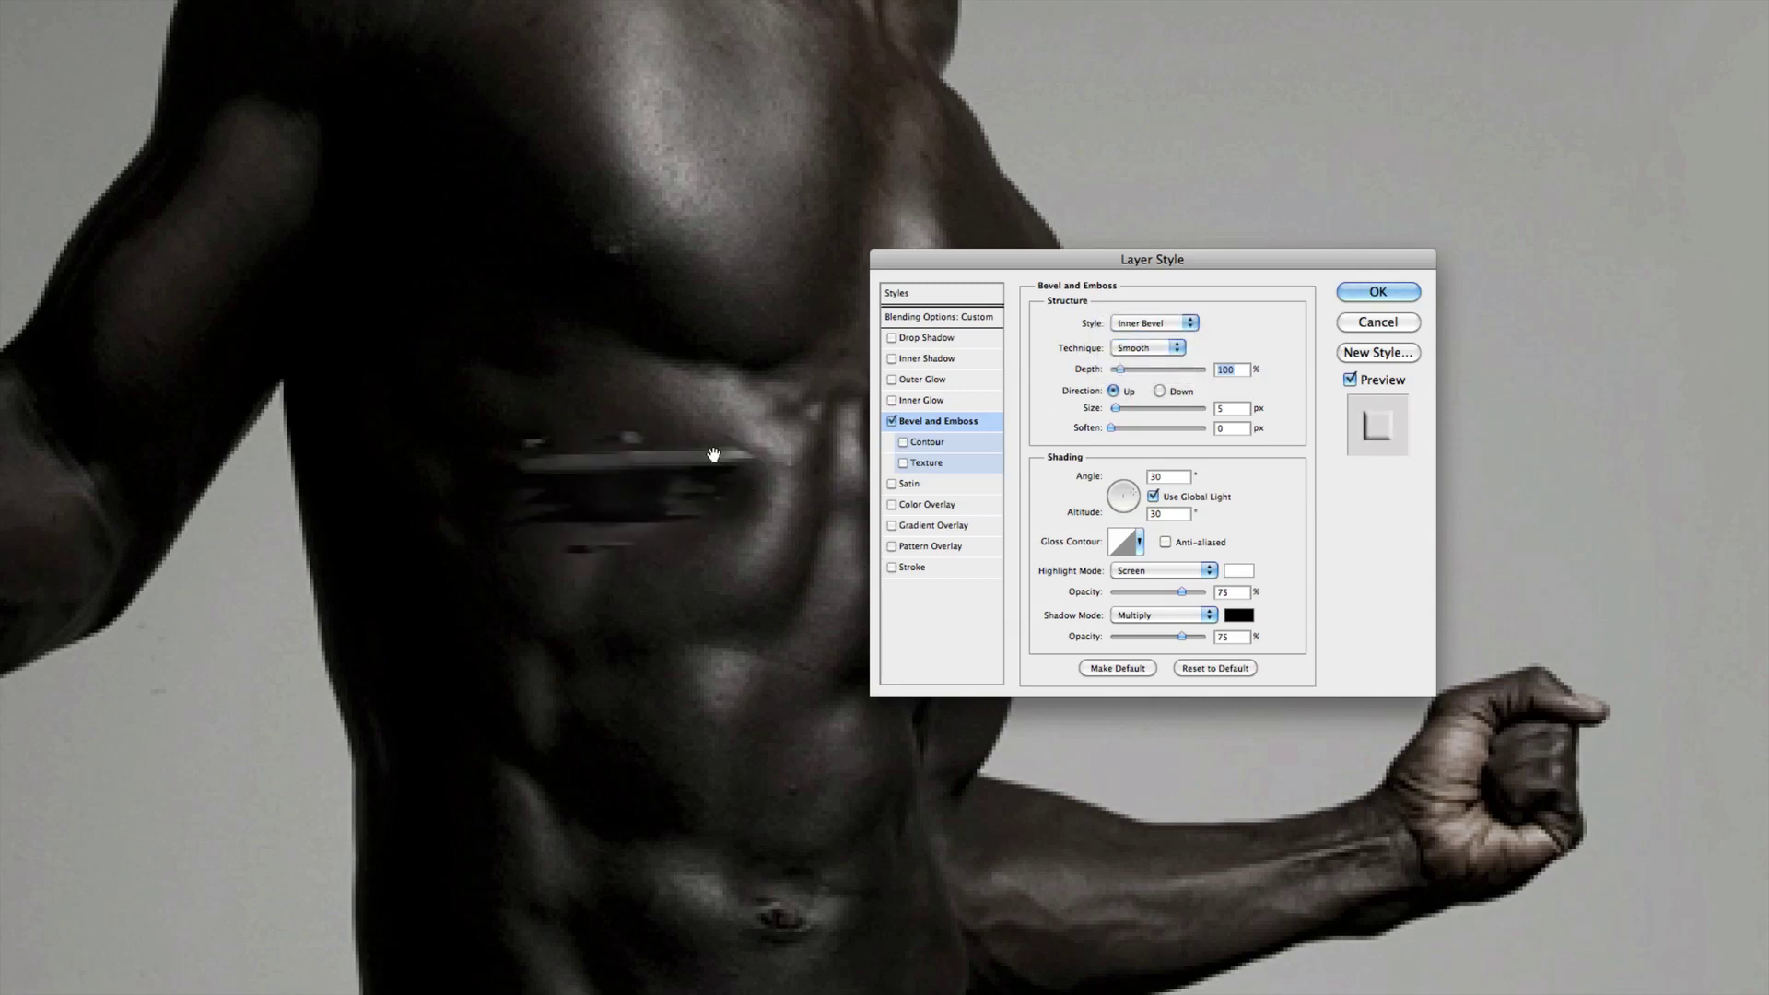
{"action": "left_click", "coordinate": [1185, 323]}
{"action": "left_click", "coordinate": [1177, 315]}
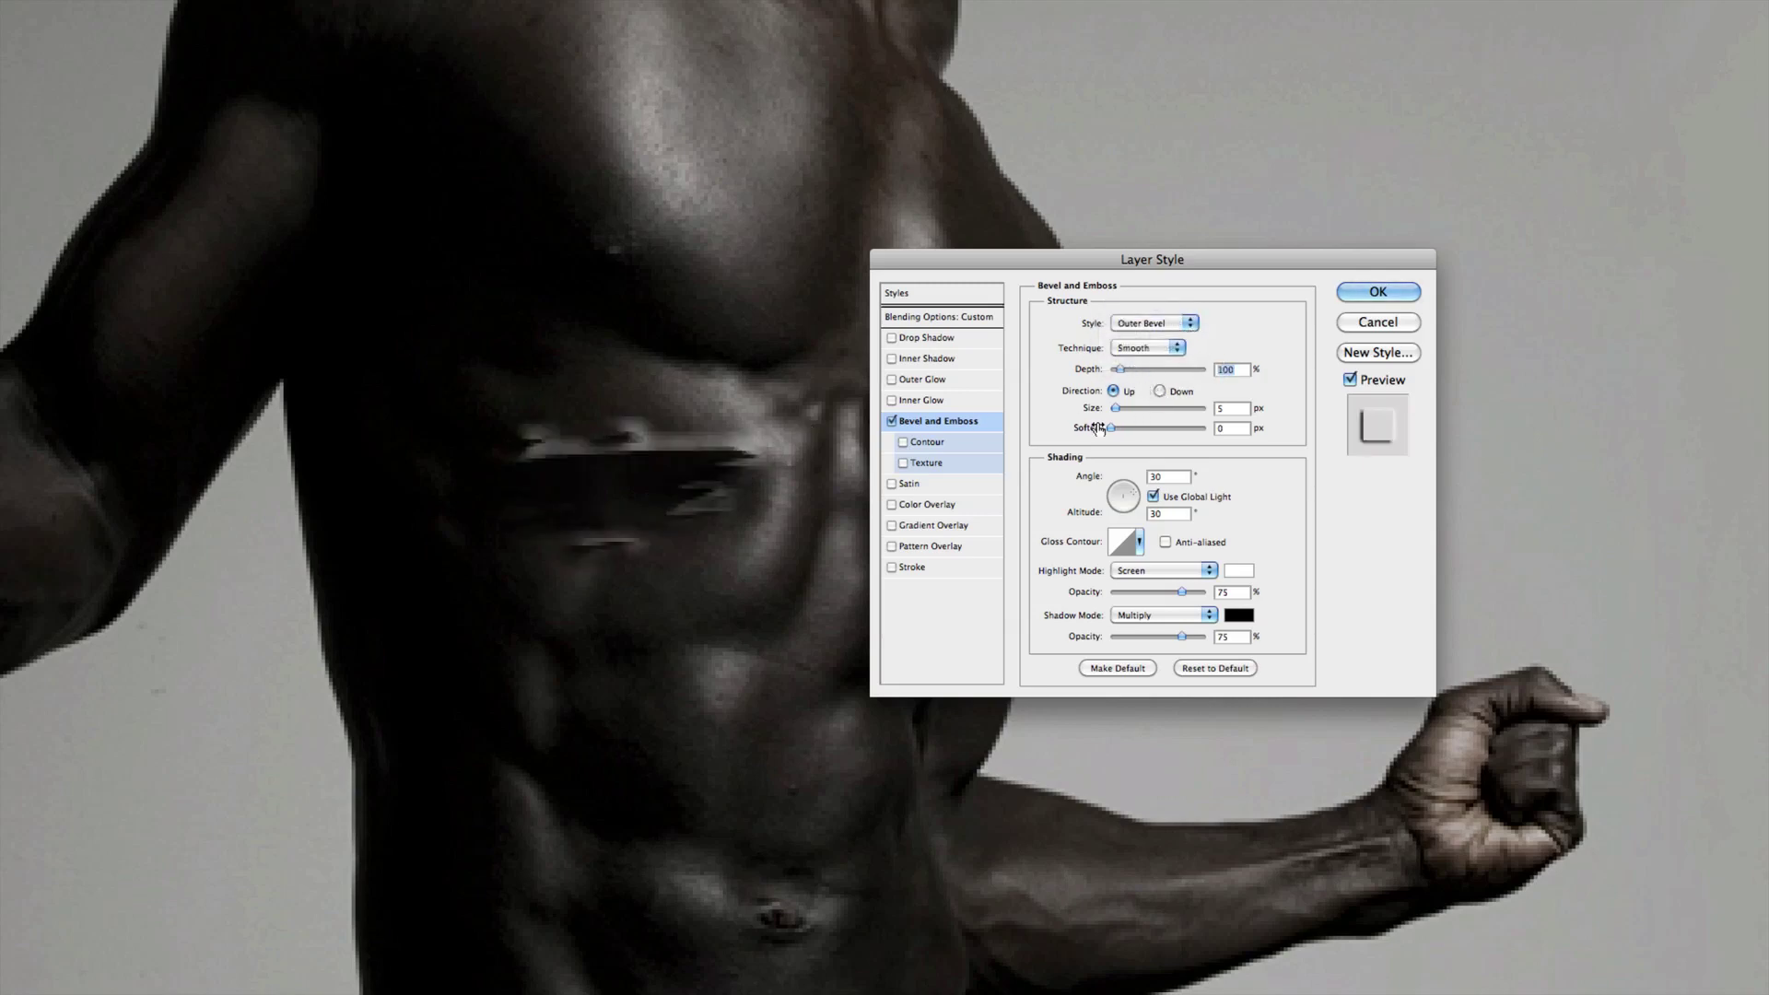
Step: Set the bevel's size to 4 px and highlight opacity to 50%, reduce the shadow opacity to a very low value, and apply the layer style
{"action": "key", "text": "Tab"}
{"action": "type", "text": "4"}
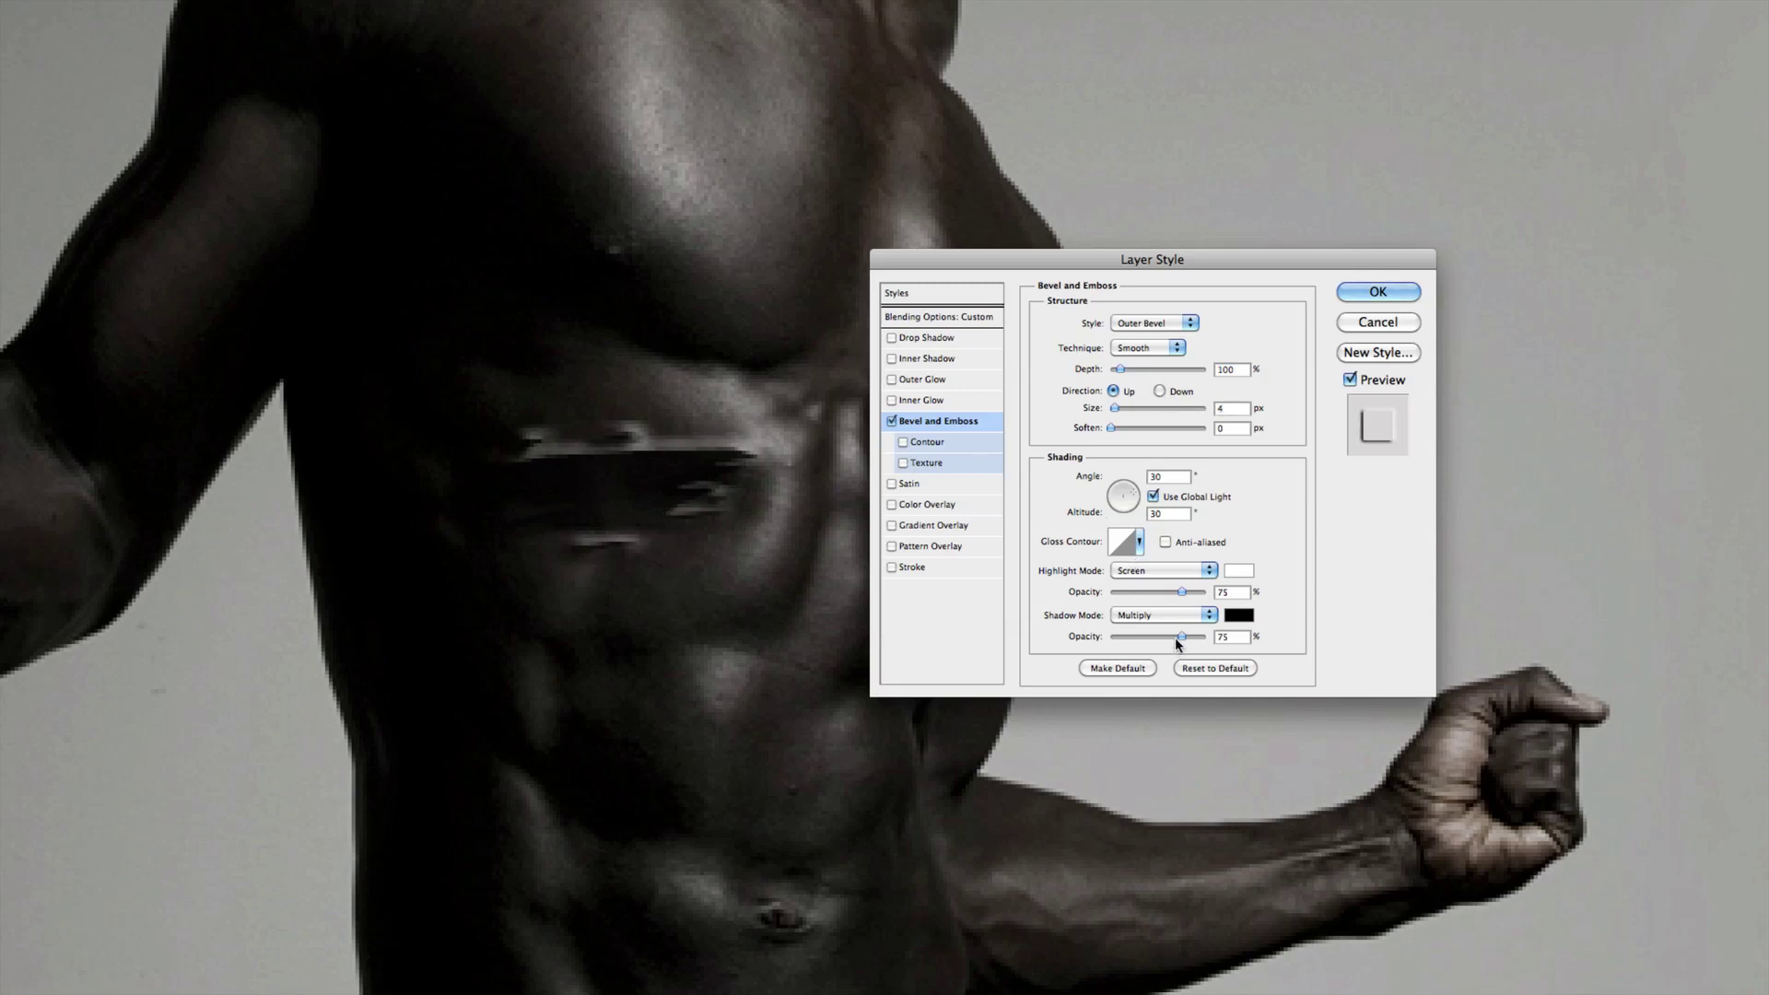
{"action": "mouse_move", "coordinate": [1178, 636]}
{"action": "left_mouse_down"}
{"action": "mouse_move", "coordinate": [1109, 637]}
{"action": "mouse_move", "coordinate": [1167, 592]}
{"action": "left_mouse_up"}
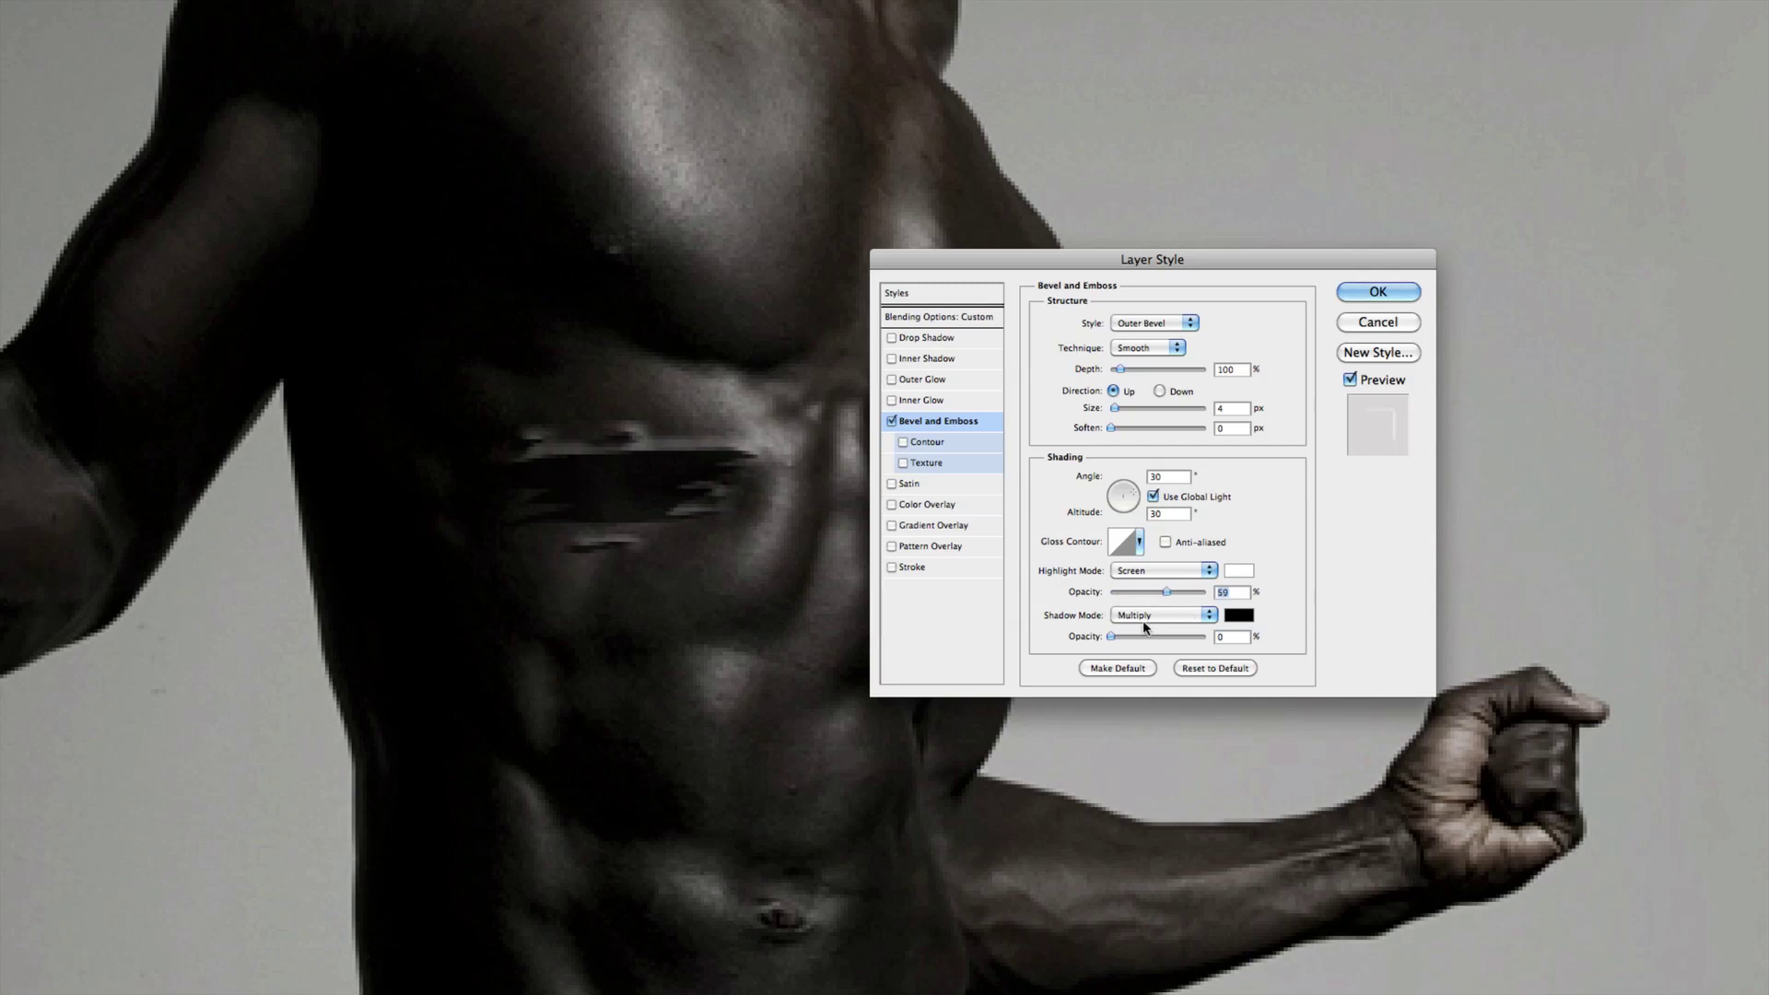
{"action": "mouse_move", "coordinate": [1114, 635]}
{"action": "left_mouse_down"}
{"action": "mouse_move", "coordinate": [1198, 639]}
{"action": "mouse_move", "coordinate": [1103, 636]}
{"action": "mouse_move", "coordinate": [1118, 633]}
{"action": "left_mouse_up"}
{"action": "left_click_drag", "start_coordinate": [1120, 636], "coordinate": [1127, 637]}
{"action": "left_click", "coordinate": [1372, 293]}
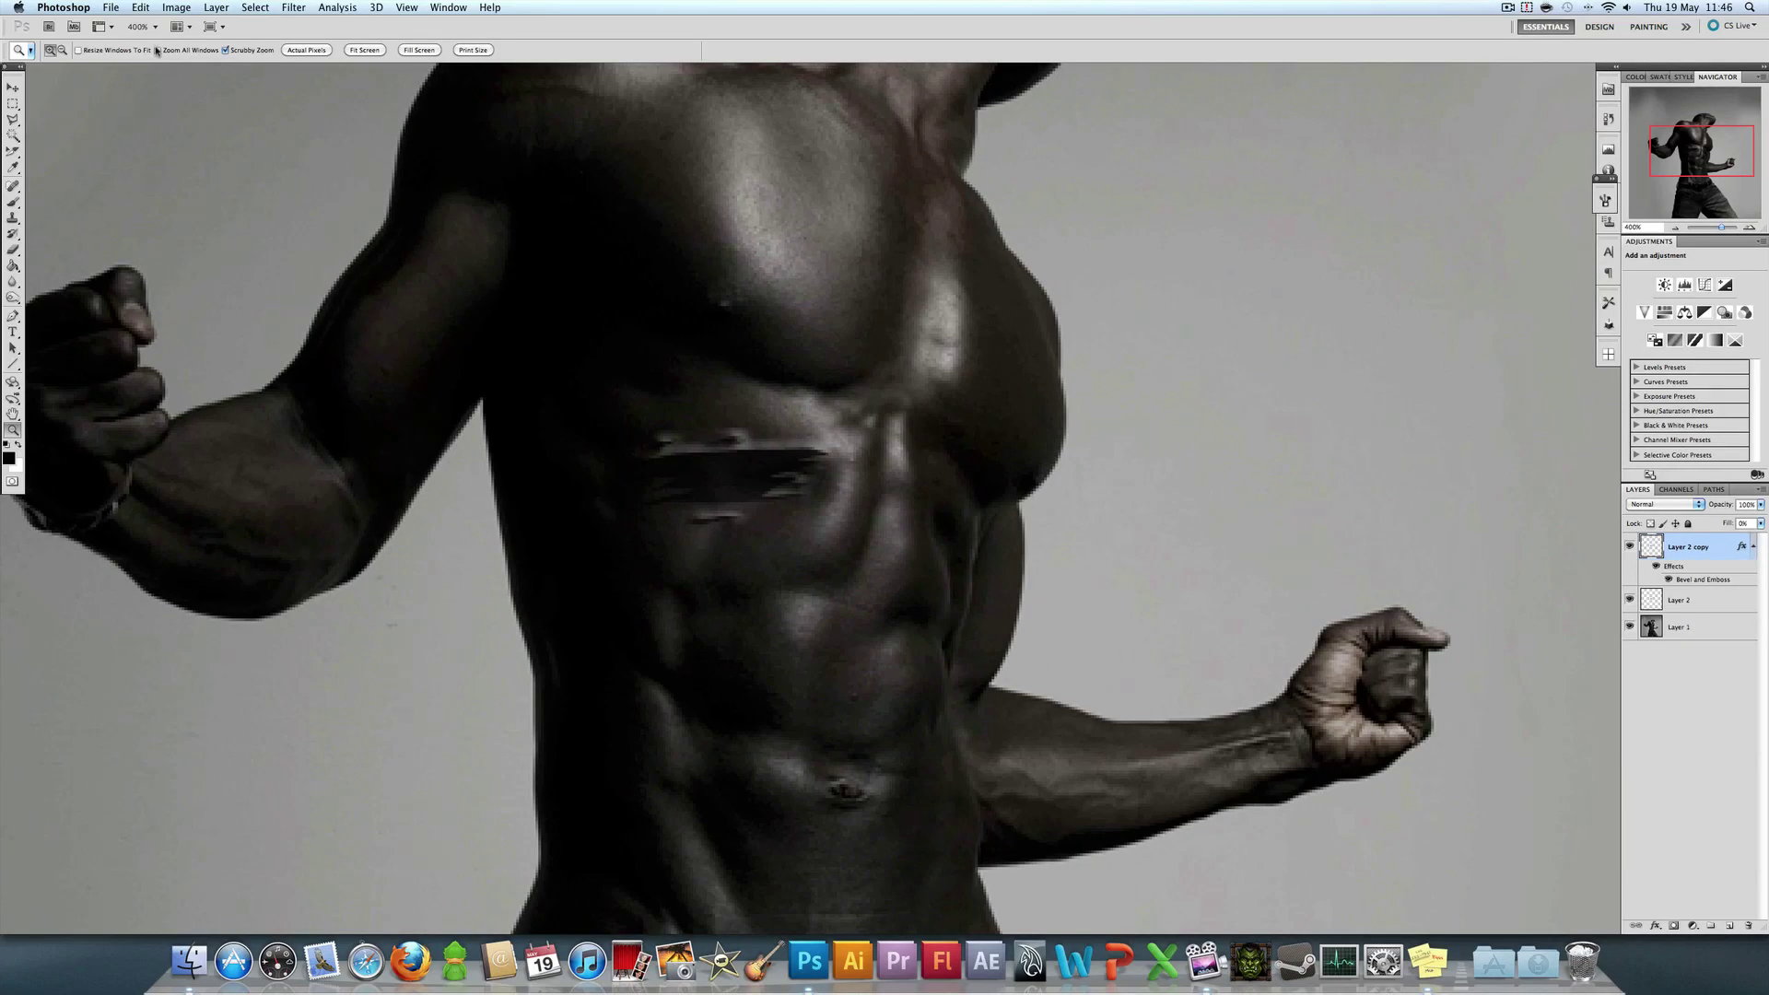
Step: Examine the beveled wound on the torso at several zoom levels, from the whole figure to a close-up of the ribs
{"action": "left_click", "coordinate": [63, 51]}
{"action": "left_click", "coordinate": [820, 451]}
{"action": "left_click", "coordinate": [917, 507]}
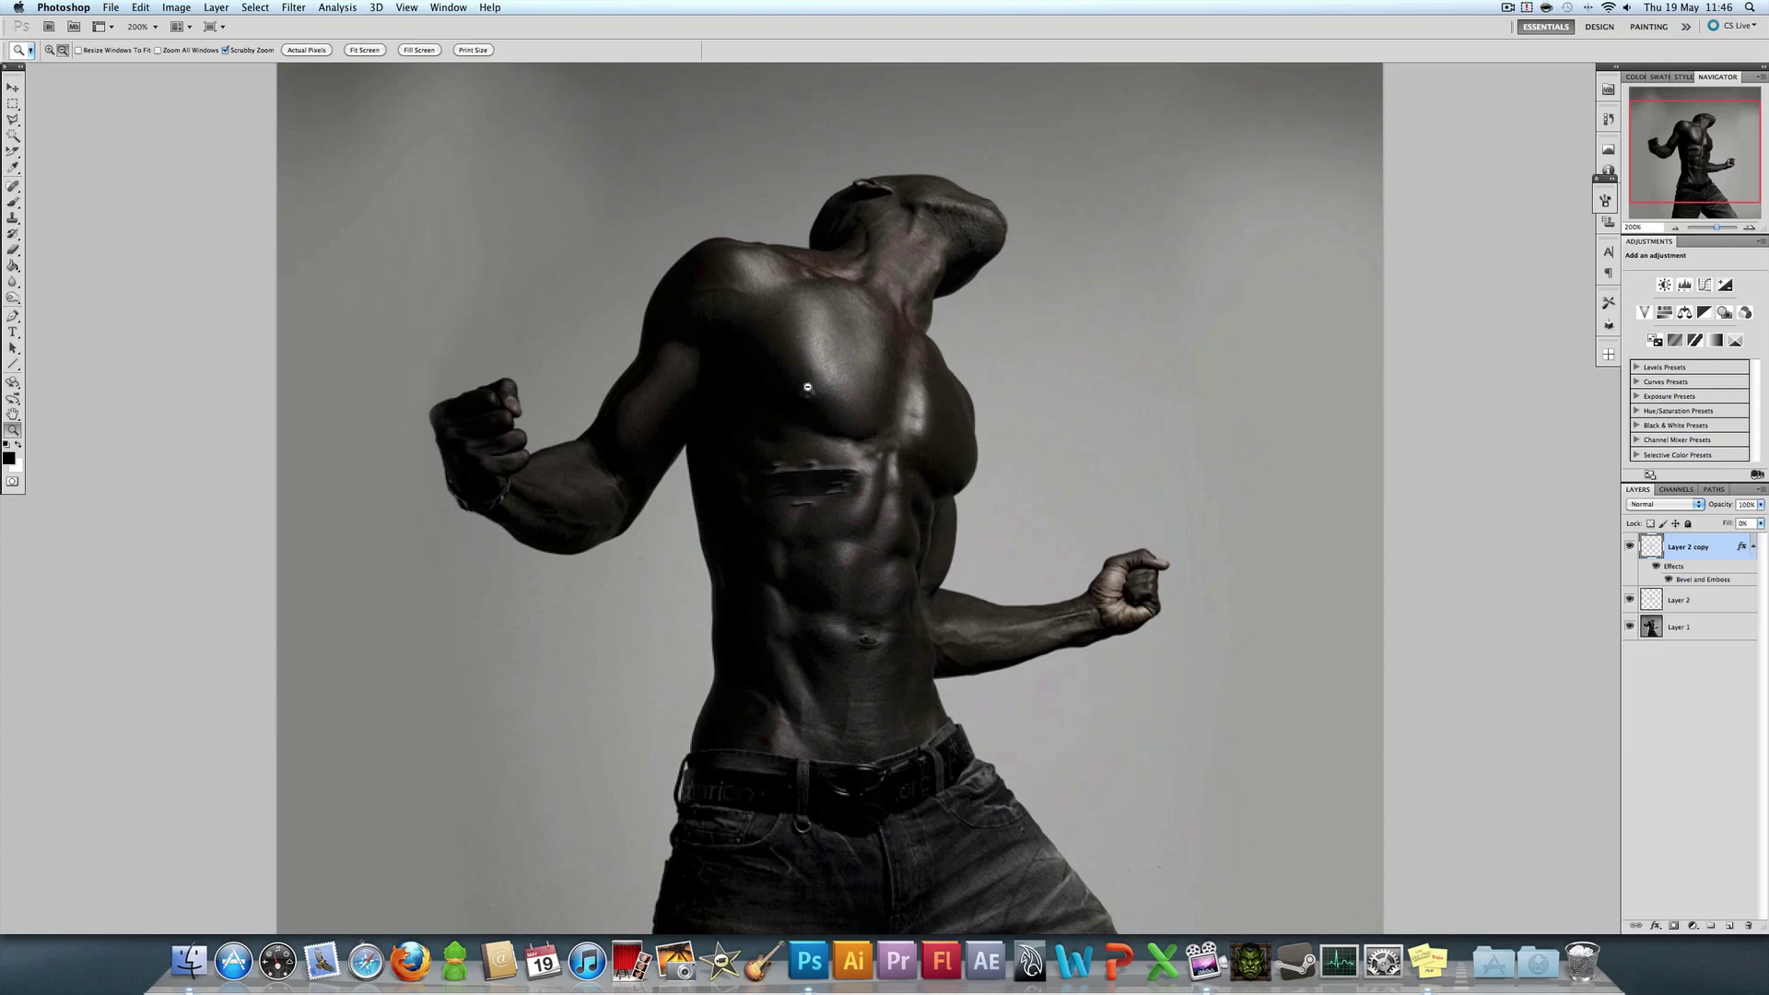
{"action": "double_click", "coordinate": [846, 502]}
{"action": "left_click", "coordinate": [51, 49]}
{"action": "left_click", "coordinate": [840, 472]}
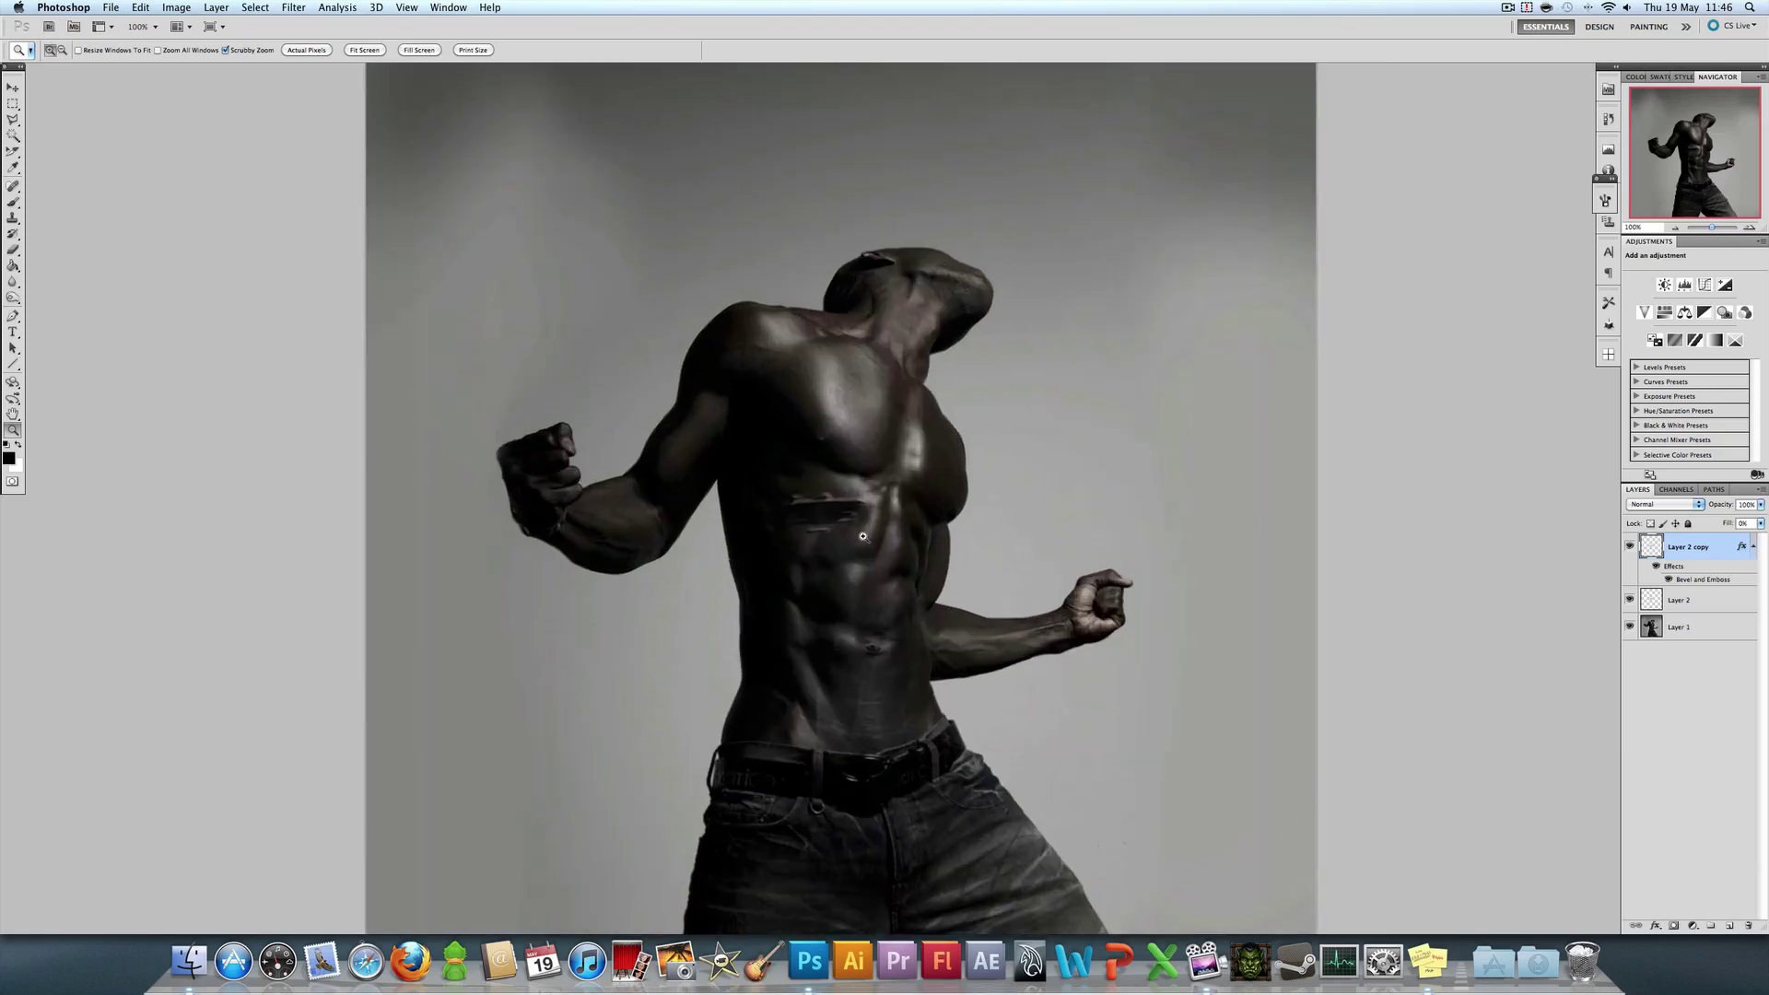
{"action": "left_click_drag", "start_coordinate": [863, 536], "coordinate": [1099, 438]}
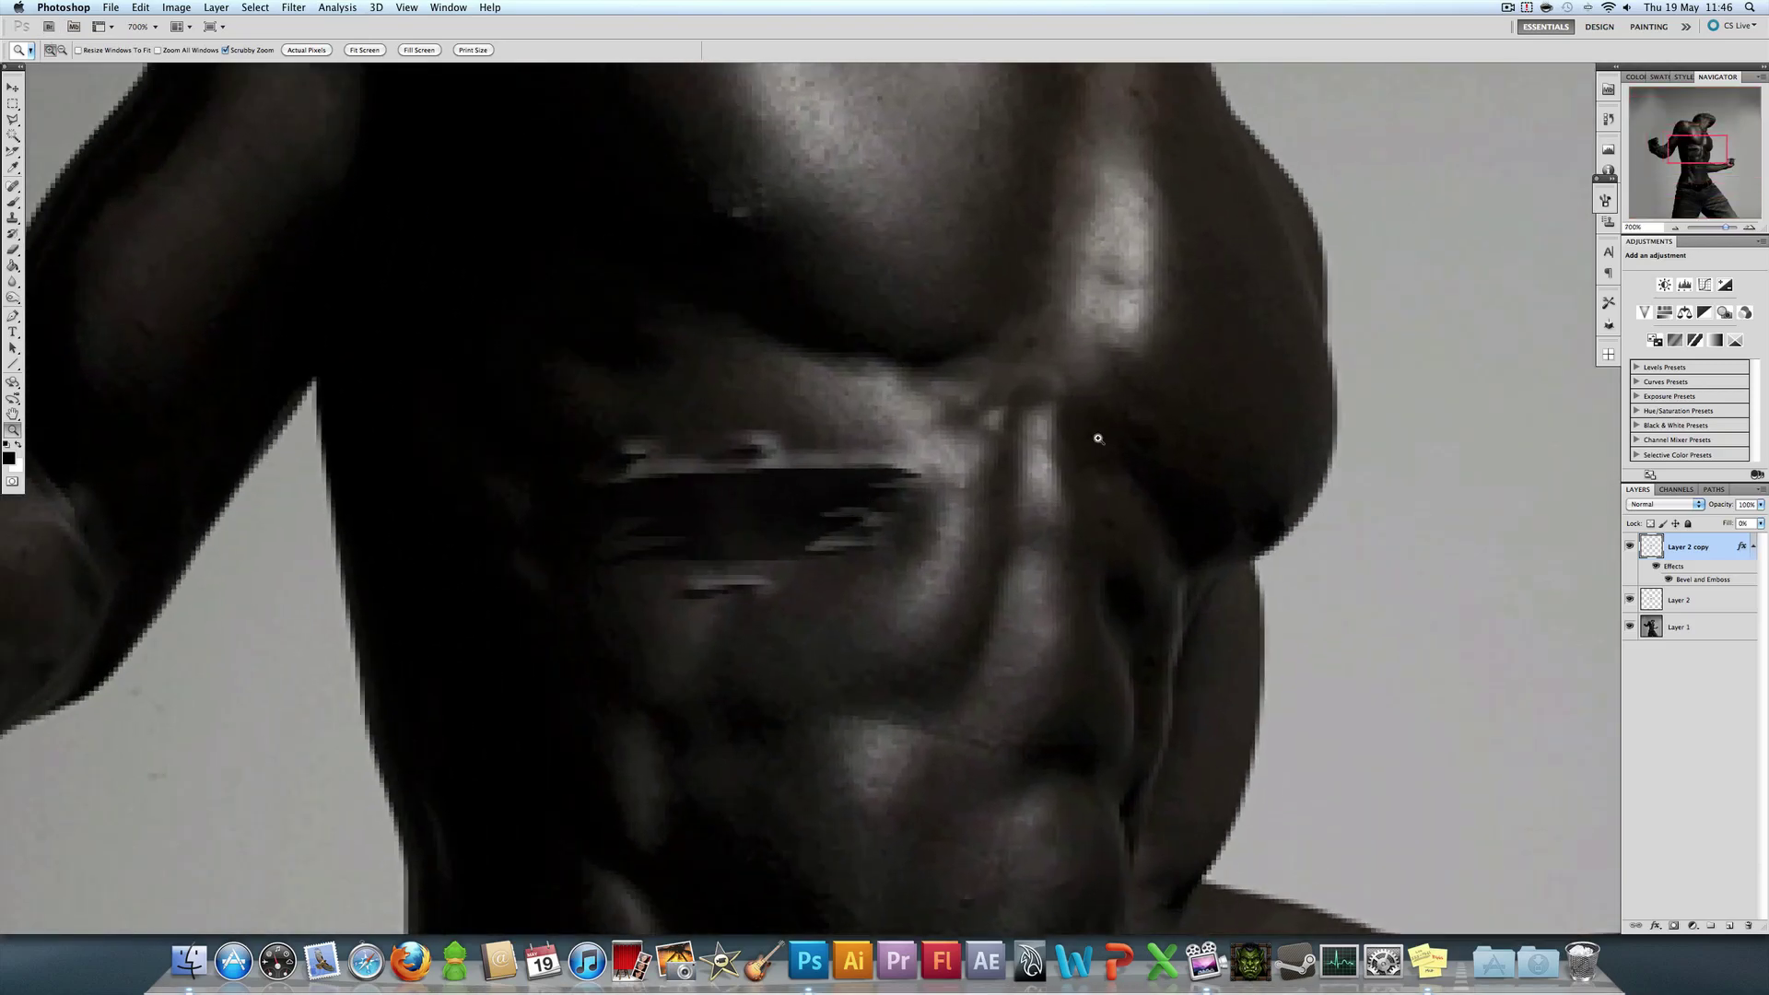
{"action": "left_click_drag", "start_coordinate": [1223, 526], "coordinate": [1253, 584]}
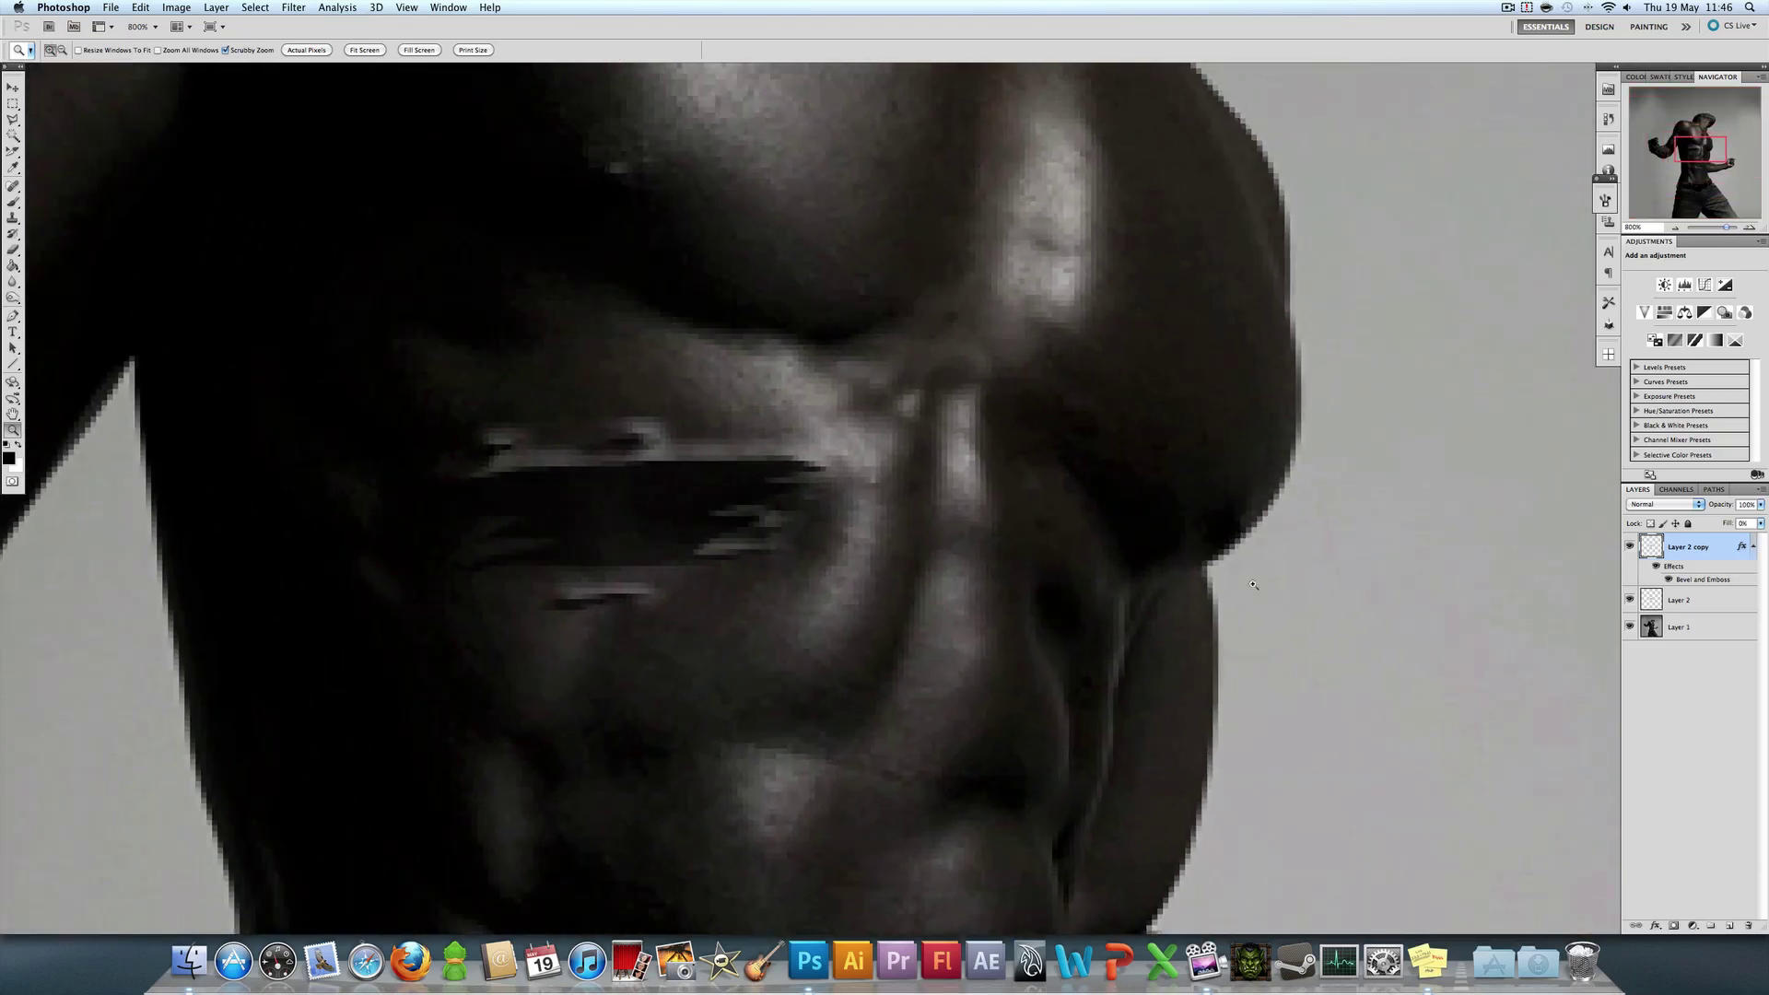
{"action": "left_click", "coordinate": [61, 50]}
{"action": "left_click", "coordinate": [604, 625]}
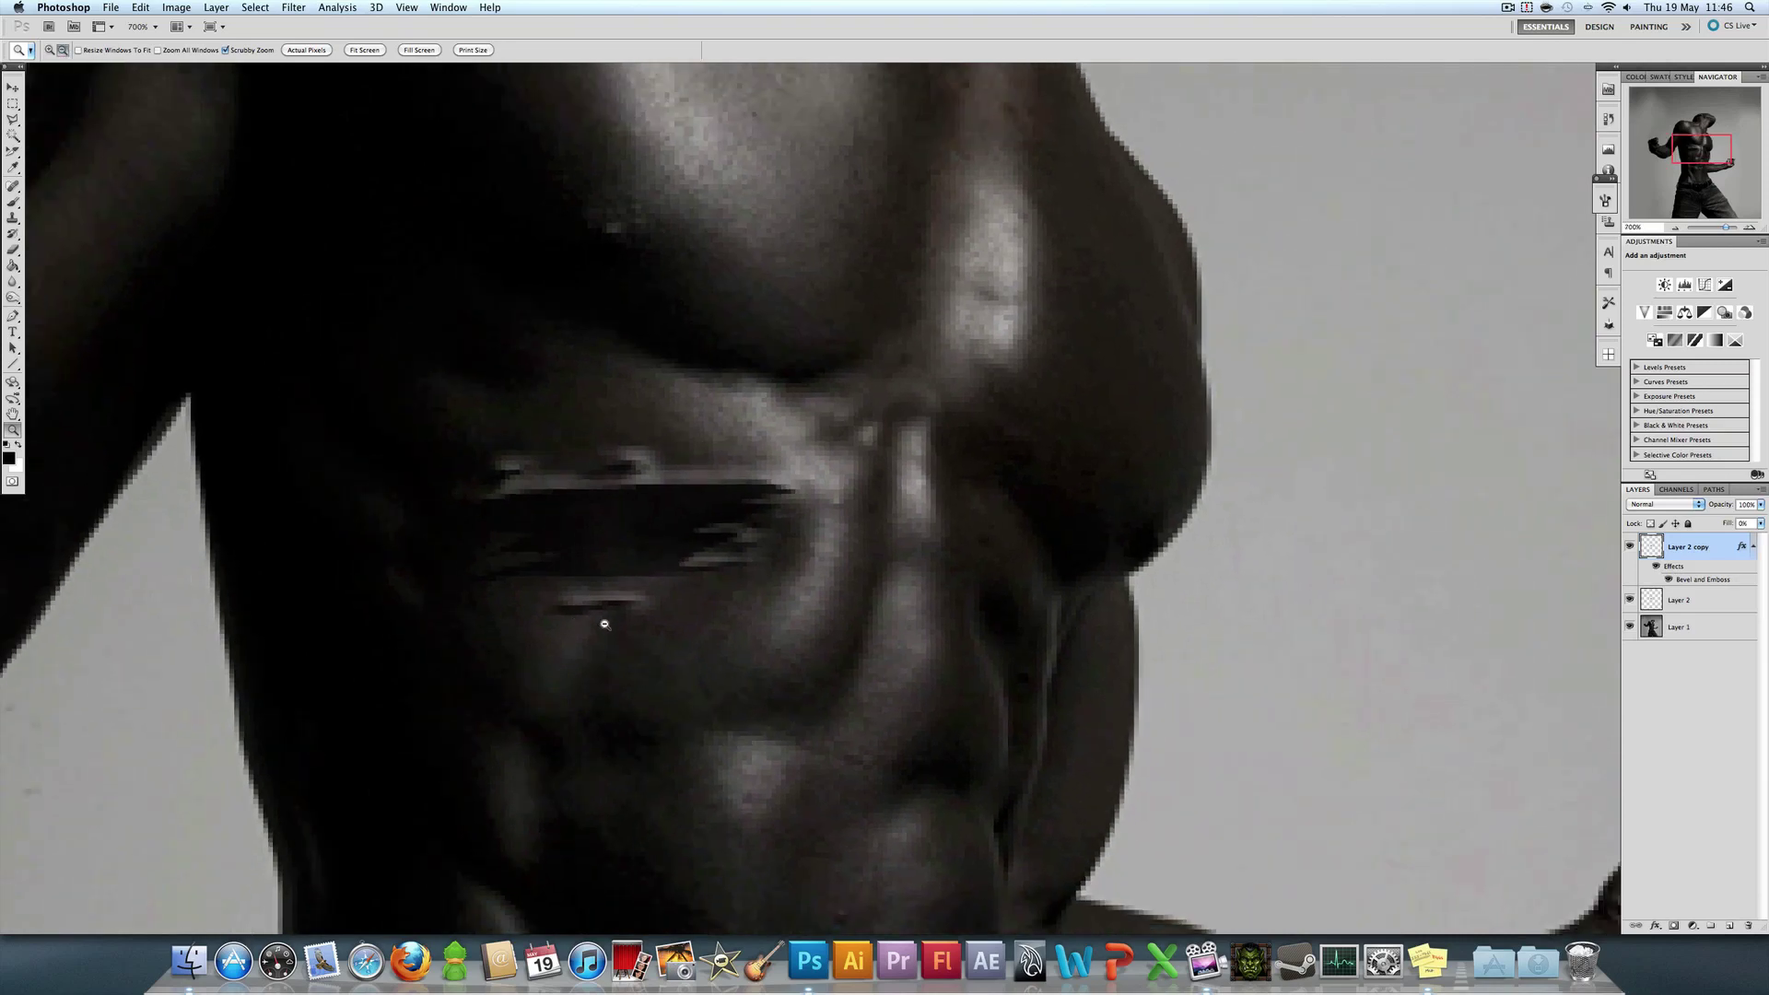
{"action": "left_click_drag", "start_coordinate": [1666, 147], "coordinate": [1689, 145]}
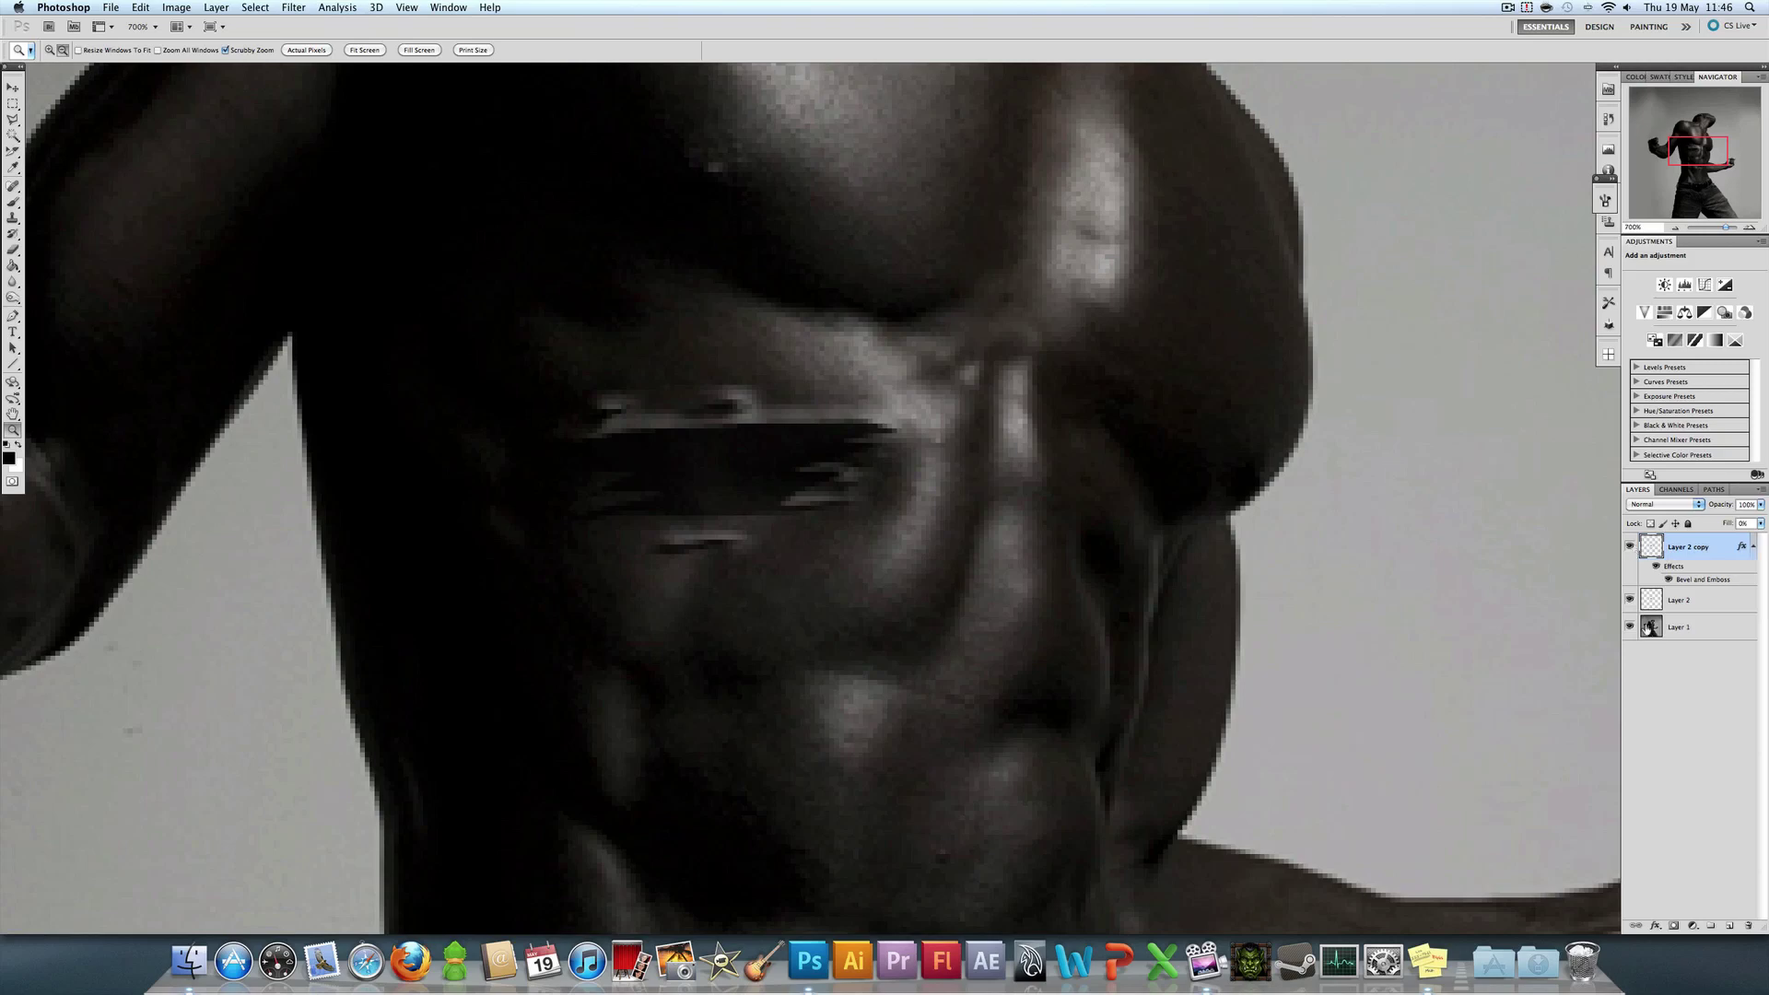
Step: Add a new layer above Layer 2 copy and scribble thin dark red brush strokes across the whole wound
{"action": "left_click", "coordinate": [1730, 926]}
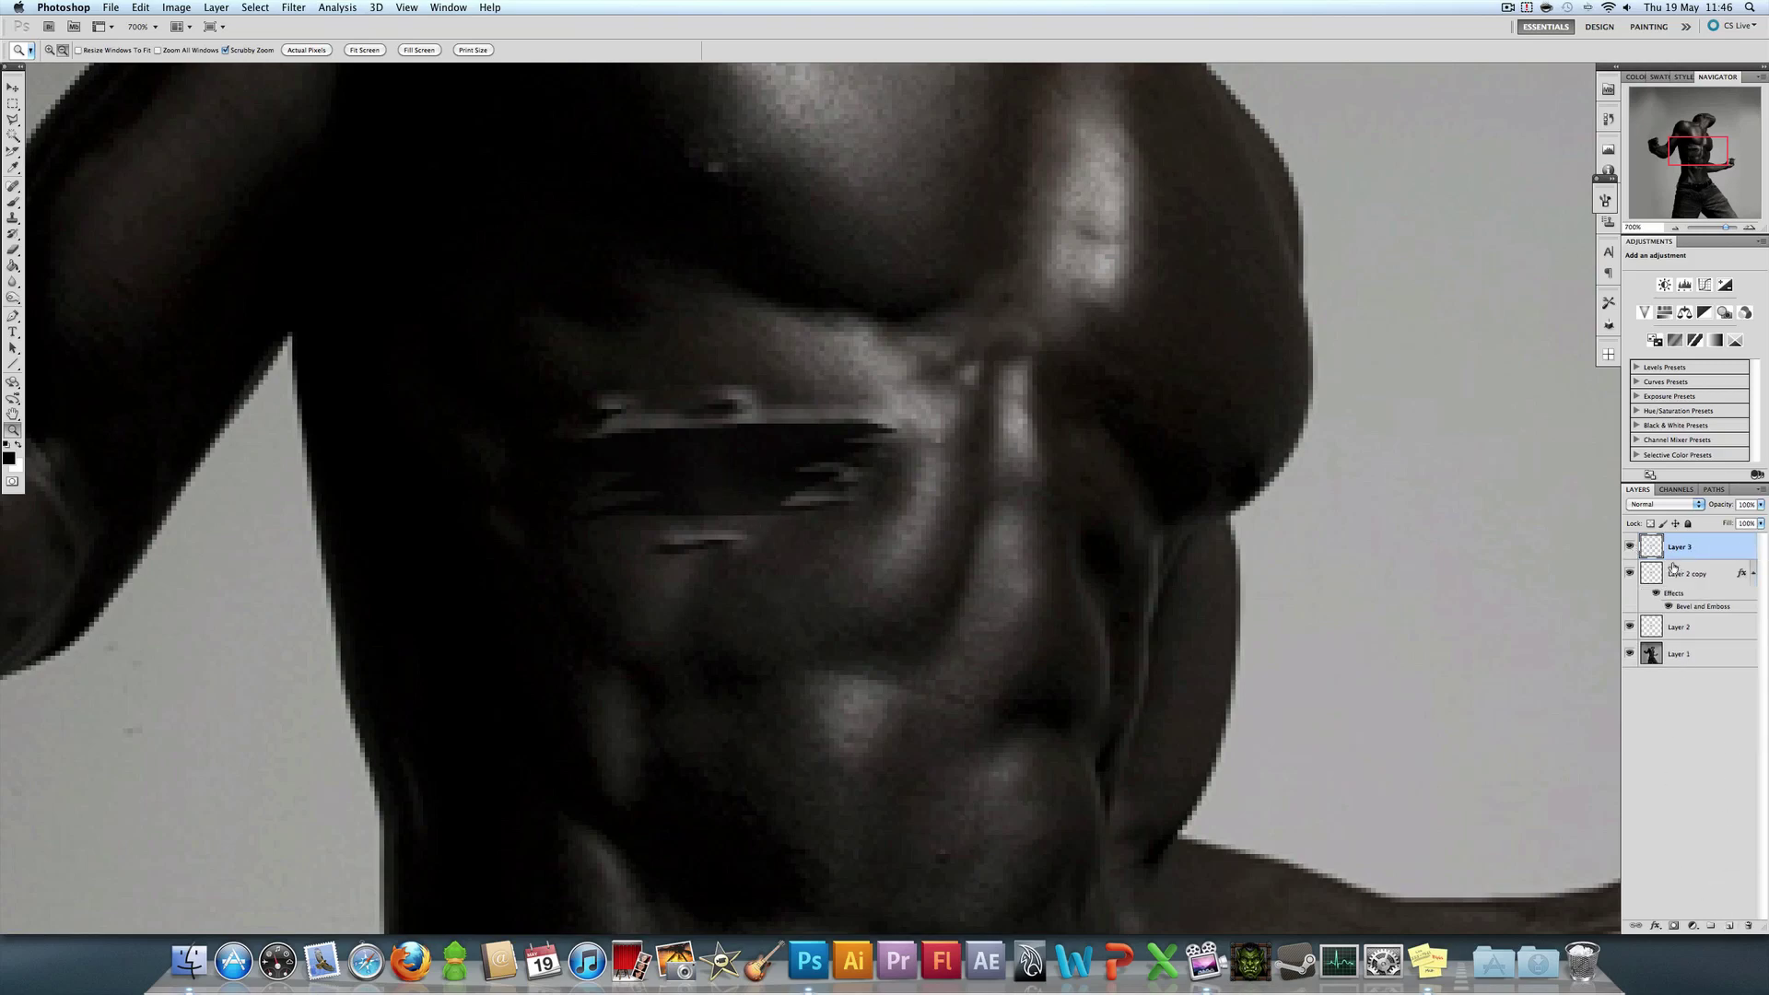
{"action": "mouse_move", "coordinate": [1673, 566]}
{"action": "left_mouse_down"}
{"action": "mouse_move", "coordinate": [1674, 612]}
{"action": "mouse_move", "coordinate": [1674, 551]}
{"action": "mouse_move", "coordinate": [1692, 546]}
{"action": "left_mouse_up"}
{"action": "left_click", "coordinate": [13, 202]}
{"action": "left_click", "coordinate": [9, 458]}
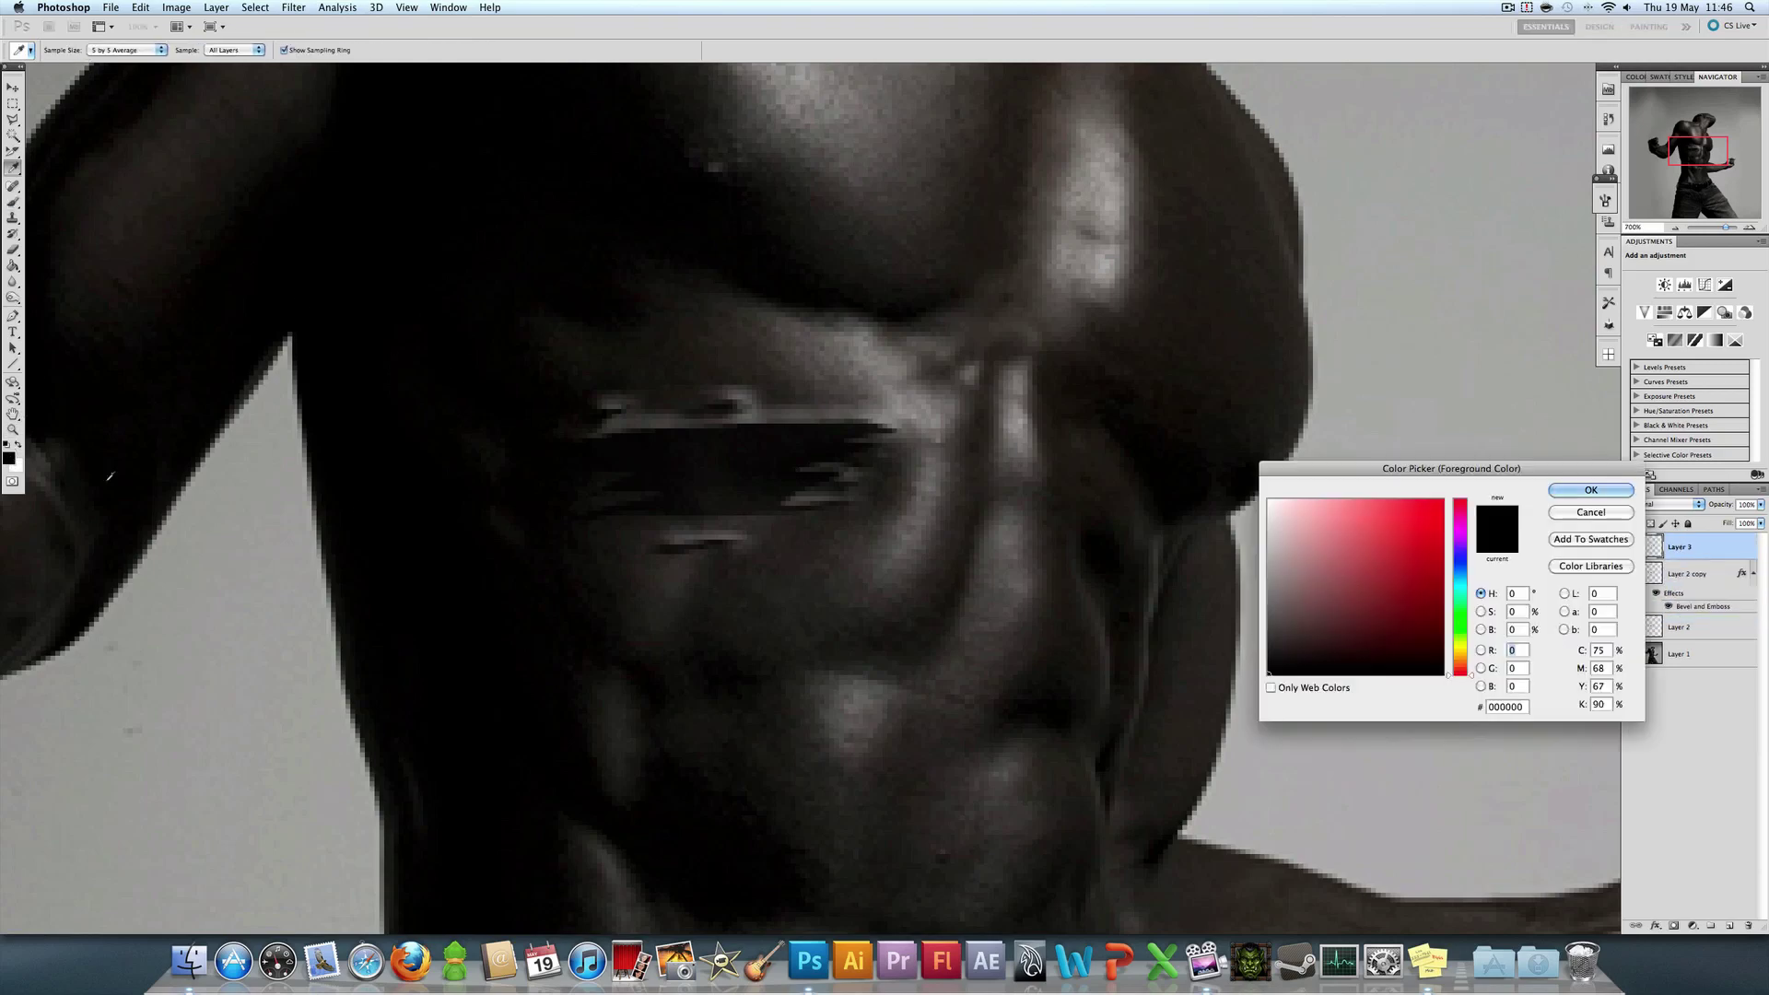
{"action": "left_click", "coordinate": [1358, 592]}
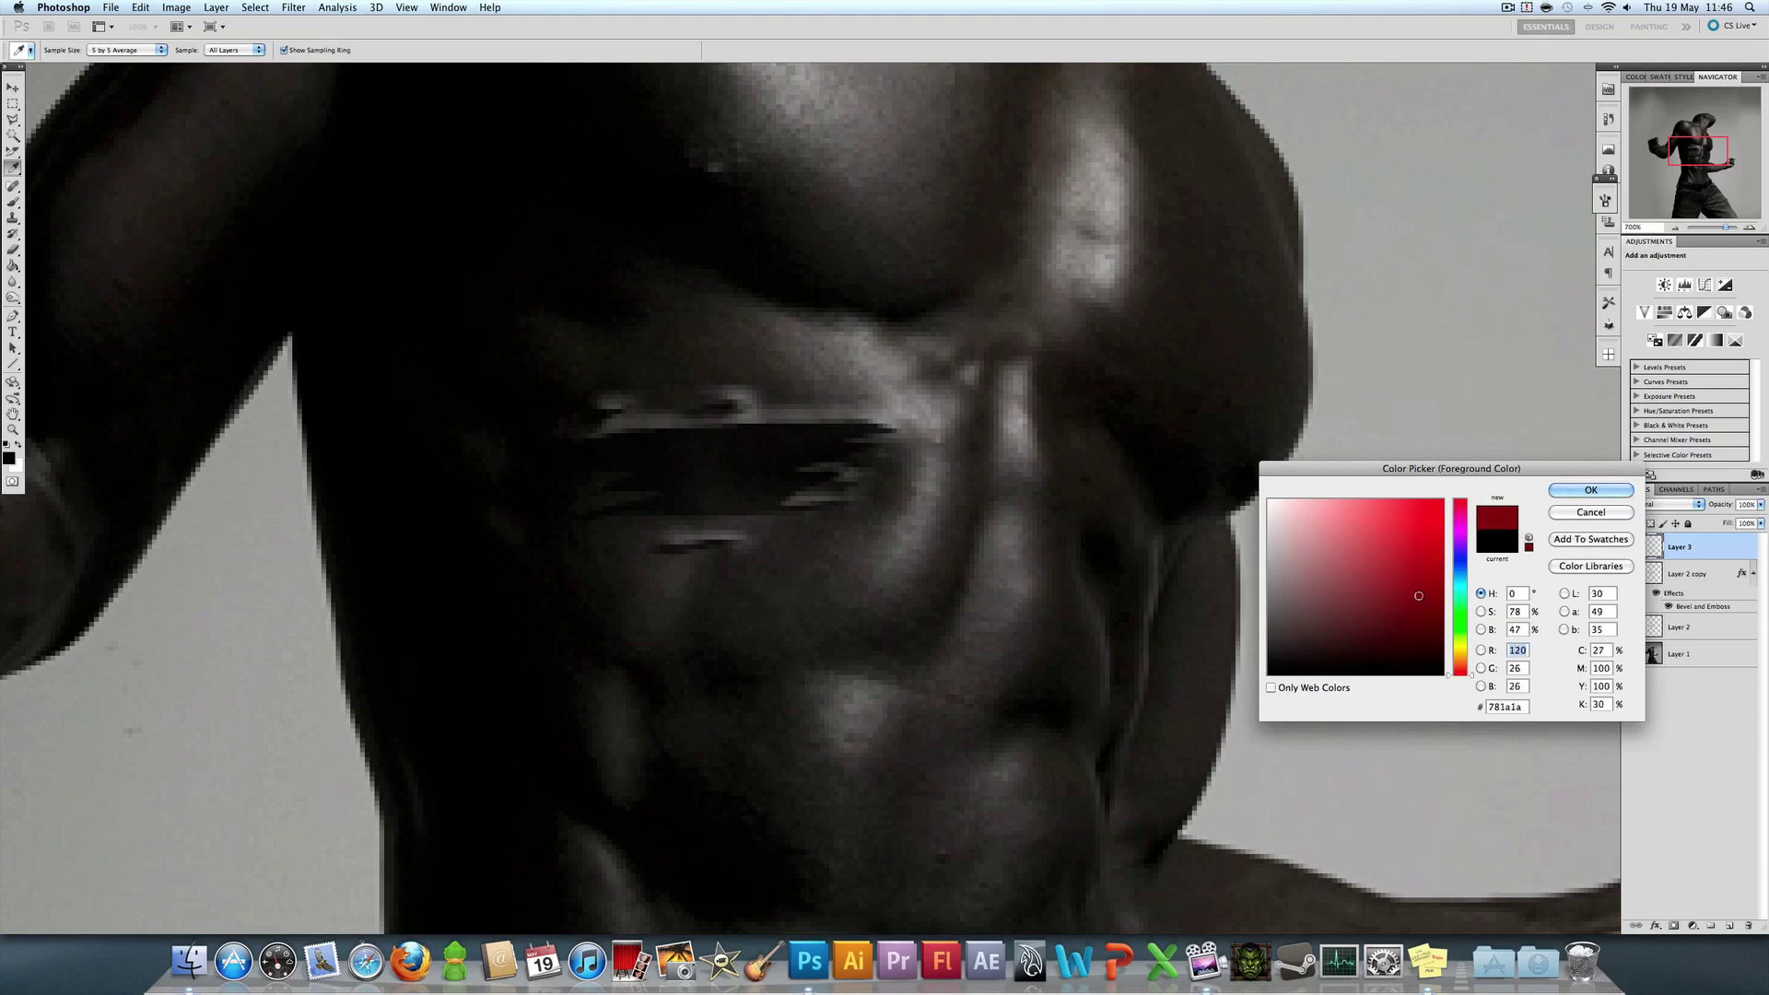
{"action": "left_click", "coordinate": [1591, 489]}
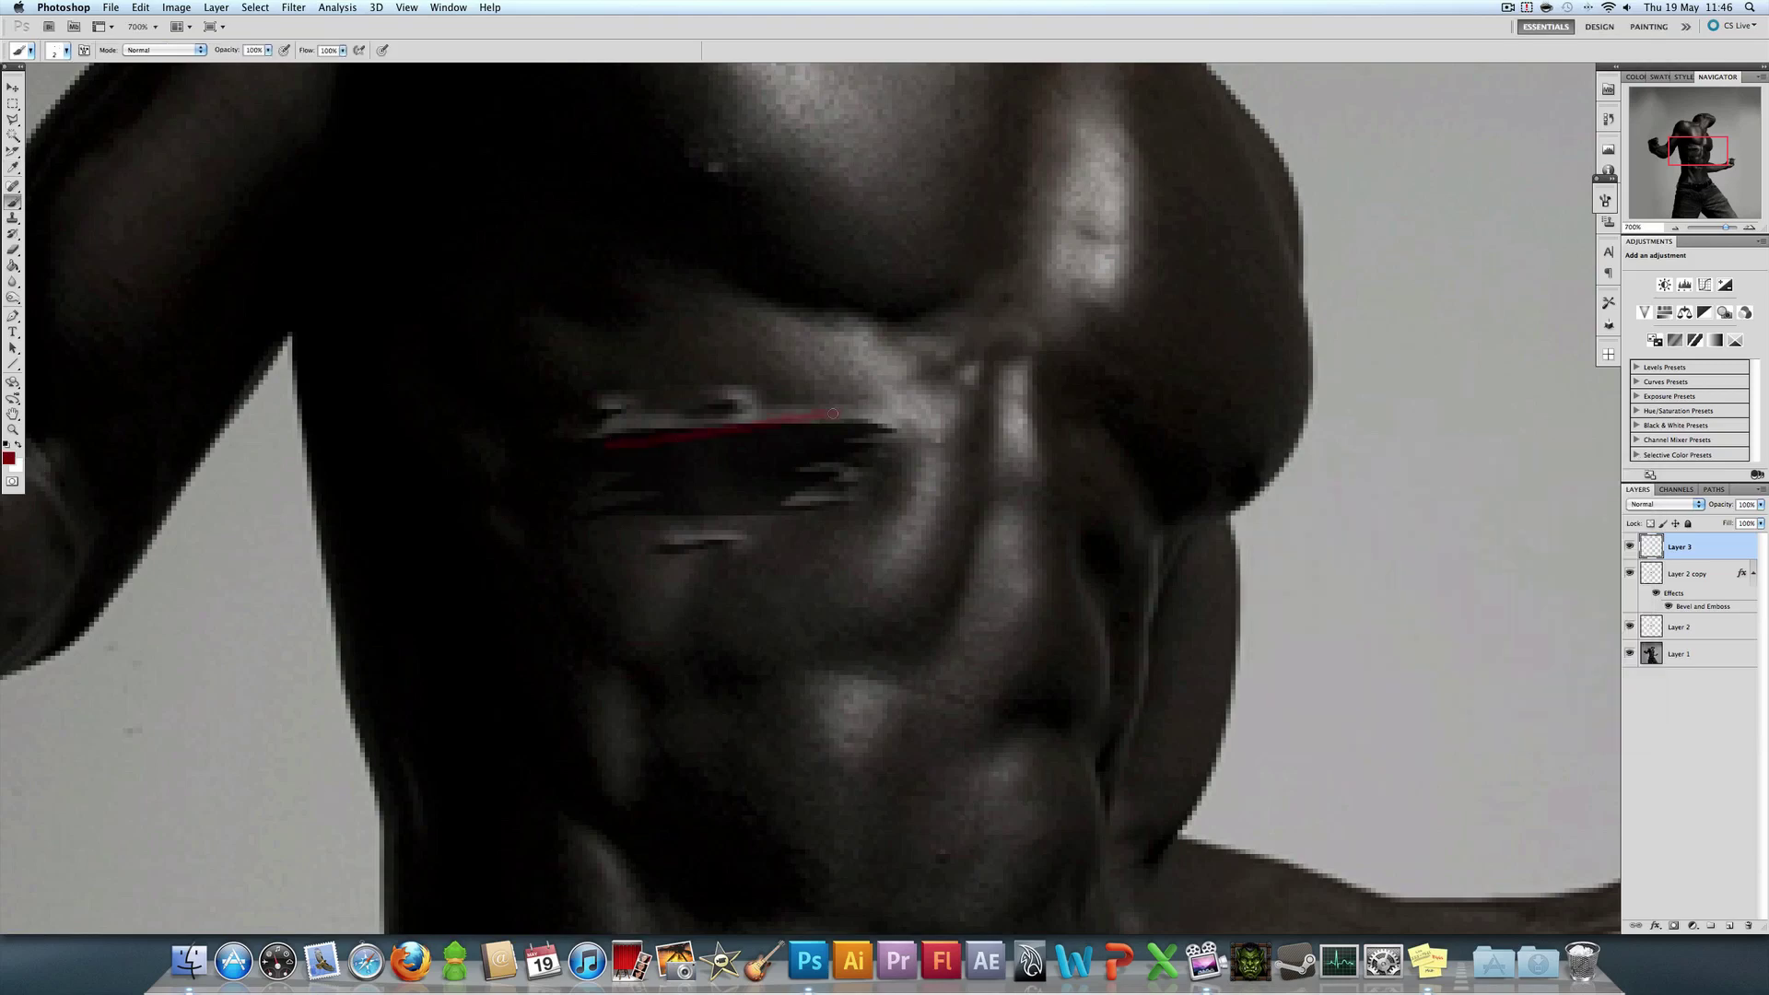
{"action": "mouse_move", "coordinate": [603, 482]}
{"action": "left_mouse_down"}
{"action": "mouse_move", "coordinate": [735, 489]}
{"action": "mouse_move", "coordinate": [726, 459]}
{"action": "mouse_move", "coordinate": [652, 446]}
{"action": "mouse_move", "coordinate": [790, 464]}
{"action": "mouse_move", "coordinate": [712, 481]}
{"action": "mouse_move", "coordinate": [786, 493]}
{"action": "mouse_move", "coordinate": [564, 530]}
{"action": "mouse_move", "coordinate": [791, 516]}
{"action": "mouse_move", "coordinate": [832, 429]}
{"action": "mouse_move", "coordinate": [542, 429]}
{"action": "left_mouse_up"}
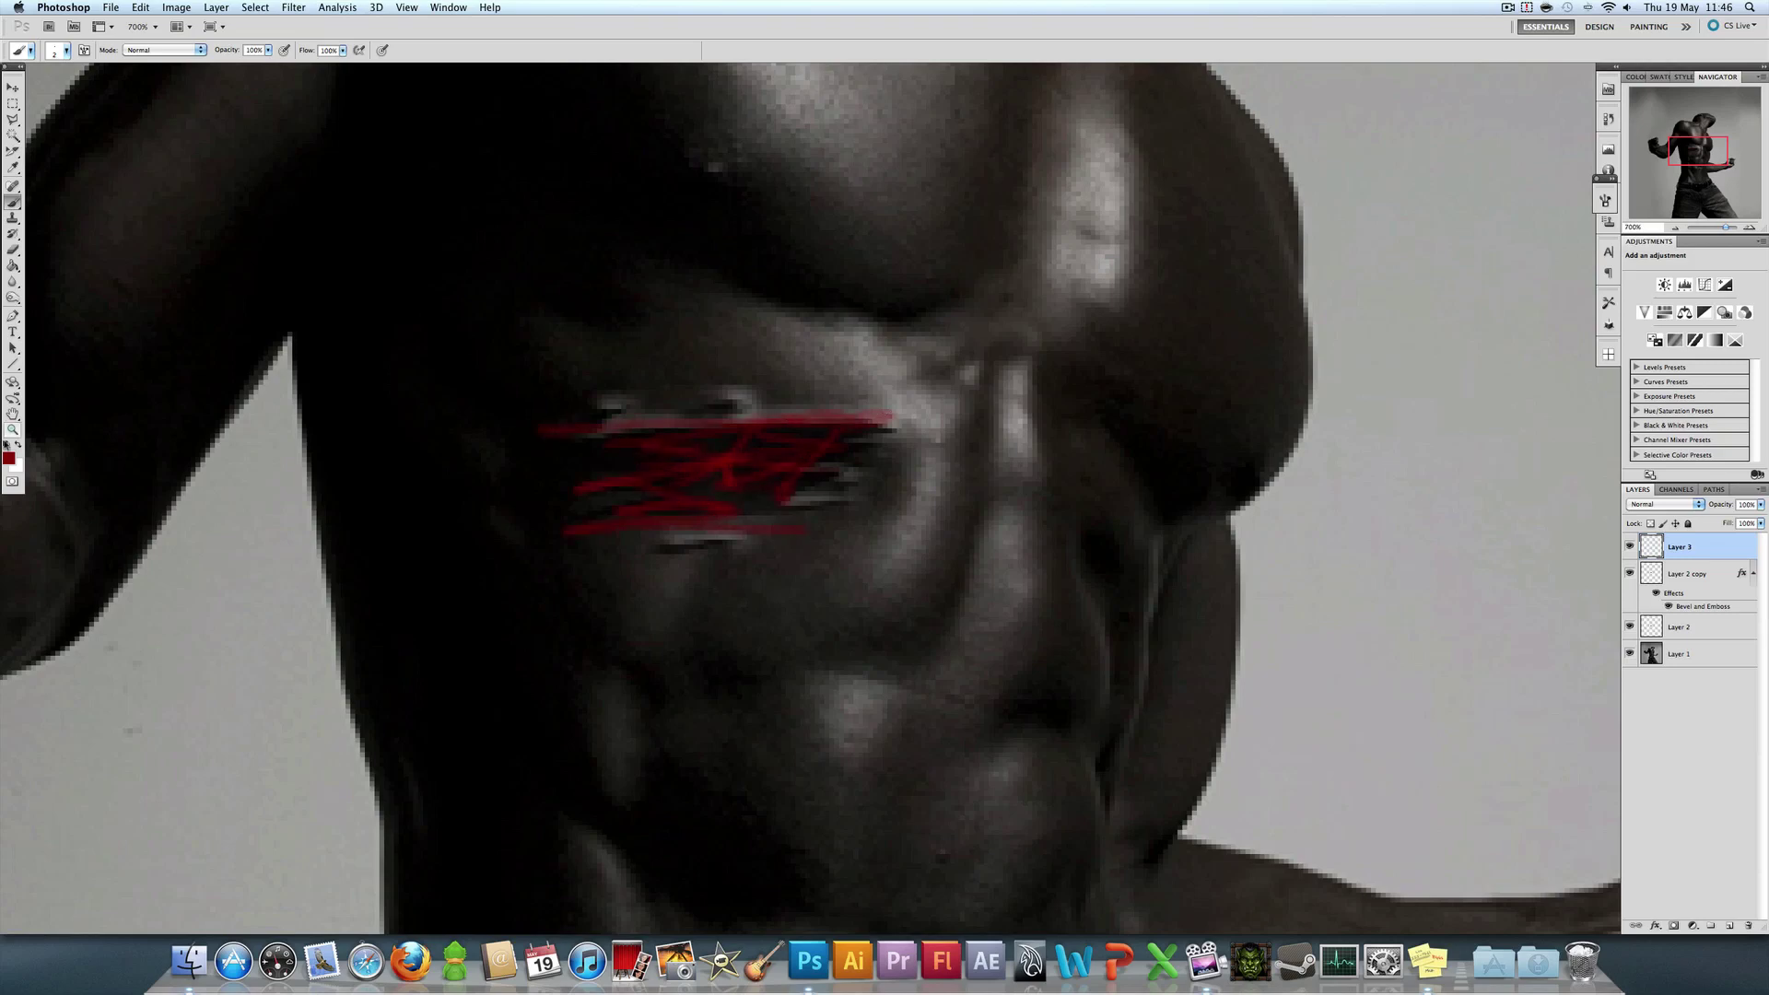
Step: Try painting a pale cream stroke across the upper part of the wound, and undo it
{"action": "left_click", "coordinate": [8, 458]}
{"action": "left_click_drag", "start_coordinate": [1464, 653], "coordinate": [1463, 645]}
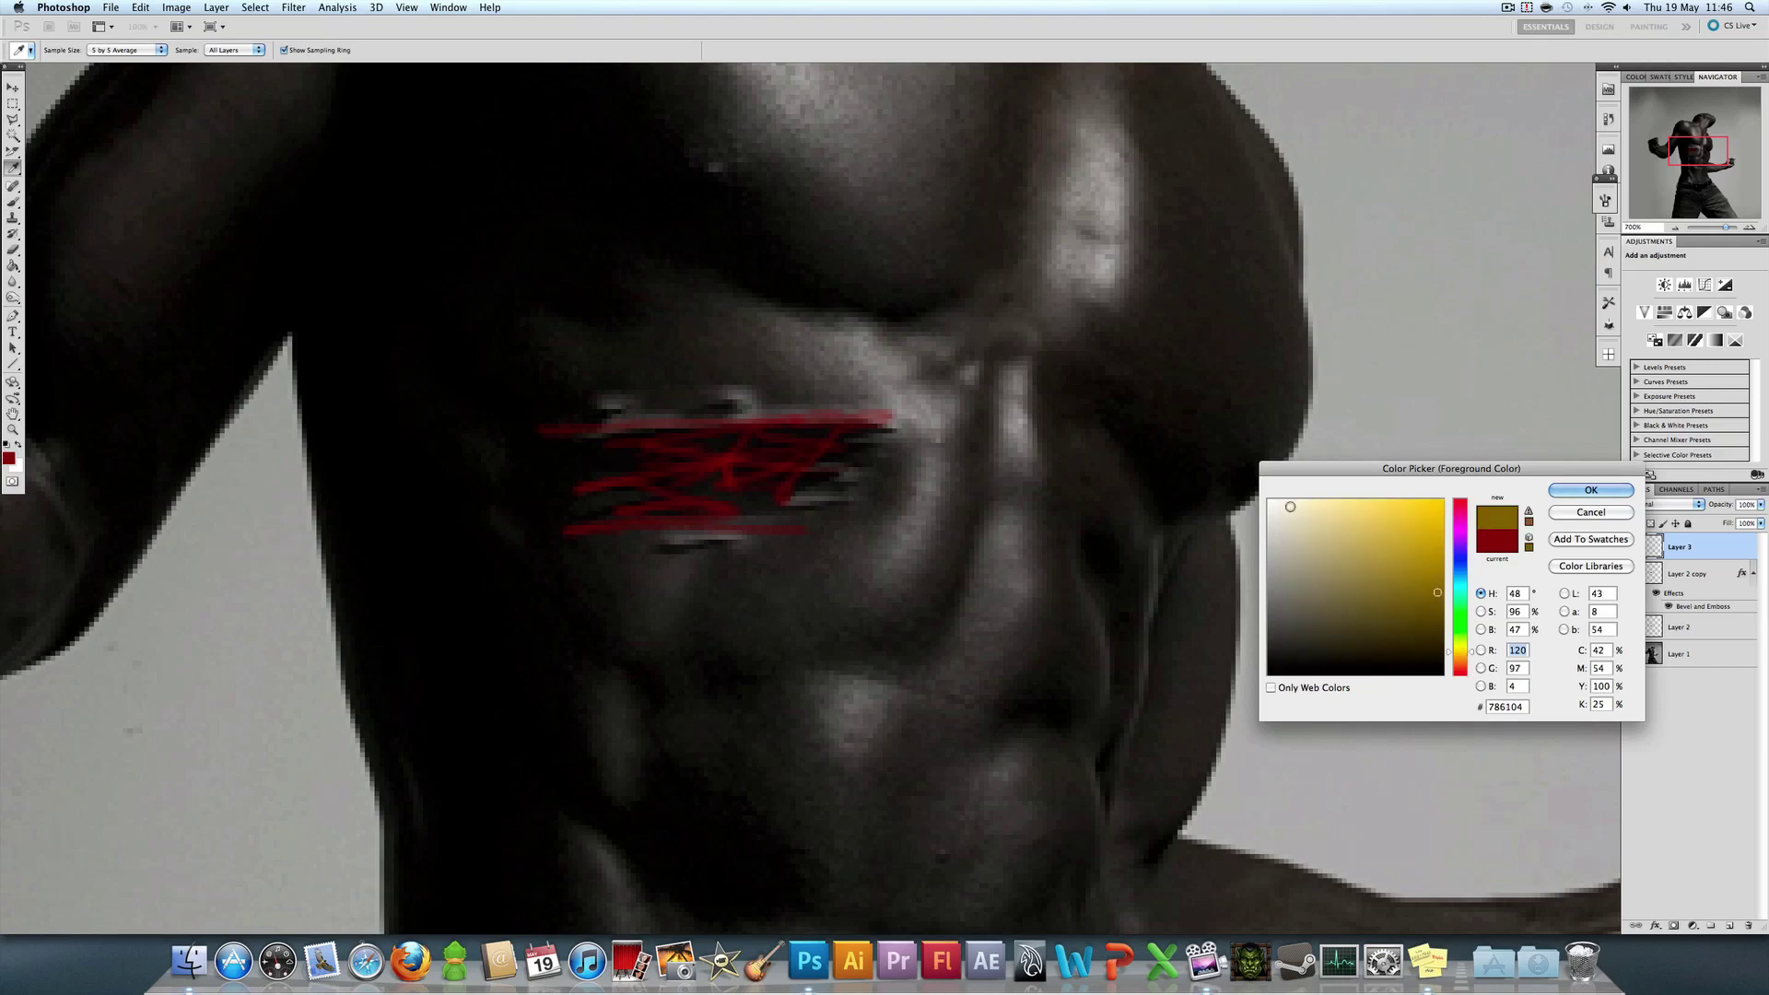
{"action": "left_click", "coordinate": [1290, 502]}
{"action": "left_click", "coordinate": [1591, 489]}
{"action": "mouse_move", "coordinate": [626, 446]}
{"action": "left_mouse_down"}
{"action": "mouse_move", "coordinate": [828, 452]}
{"action": "mouse_move", "coordinate": [576, 451]}
{"action": "mouse_move", "coordinate": [874, 448]}
{"action": "mouse_move", "coordinate": [755, 459]}
{"action": "left_mouse_up"}
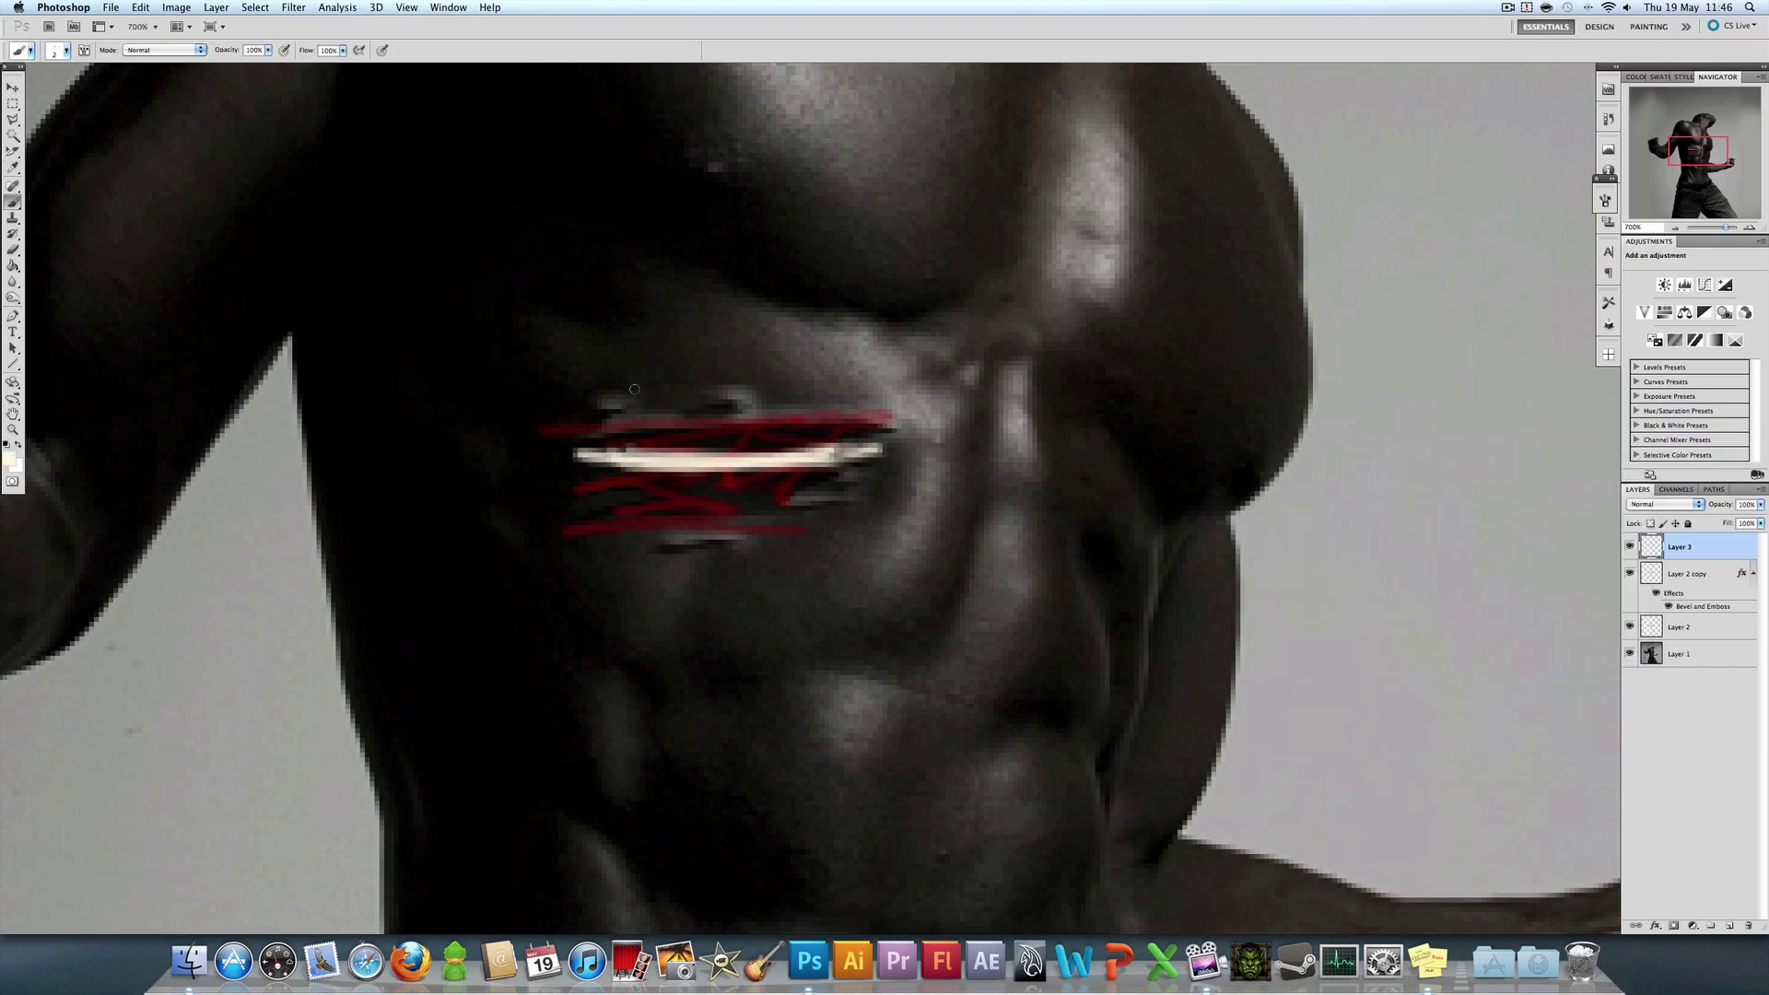
{"action": "key", "text": "super+z"}
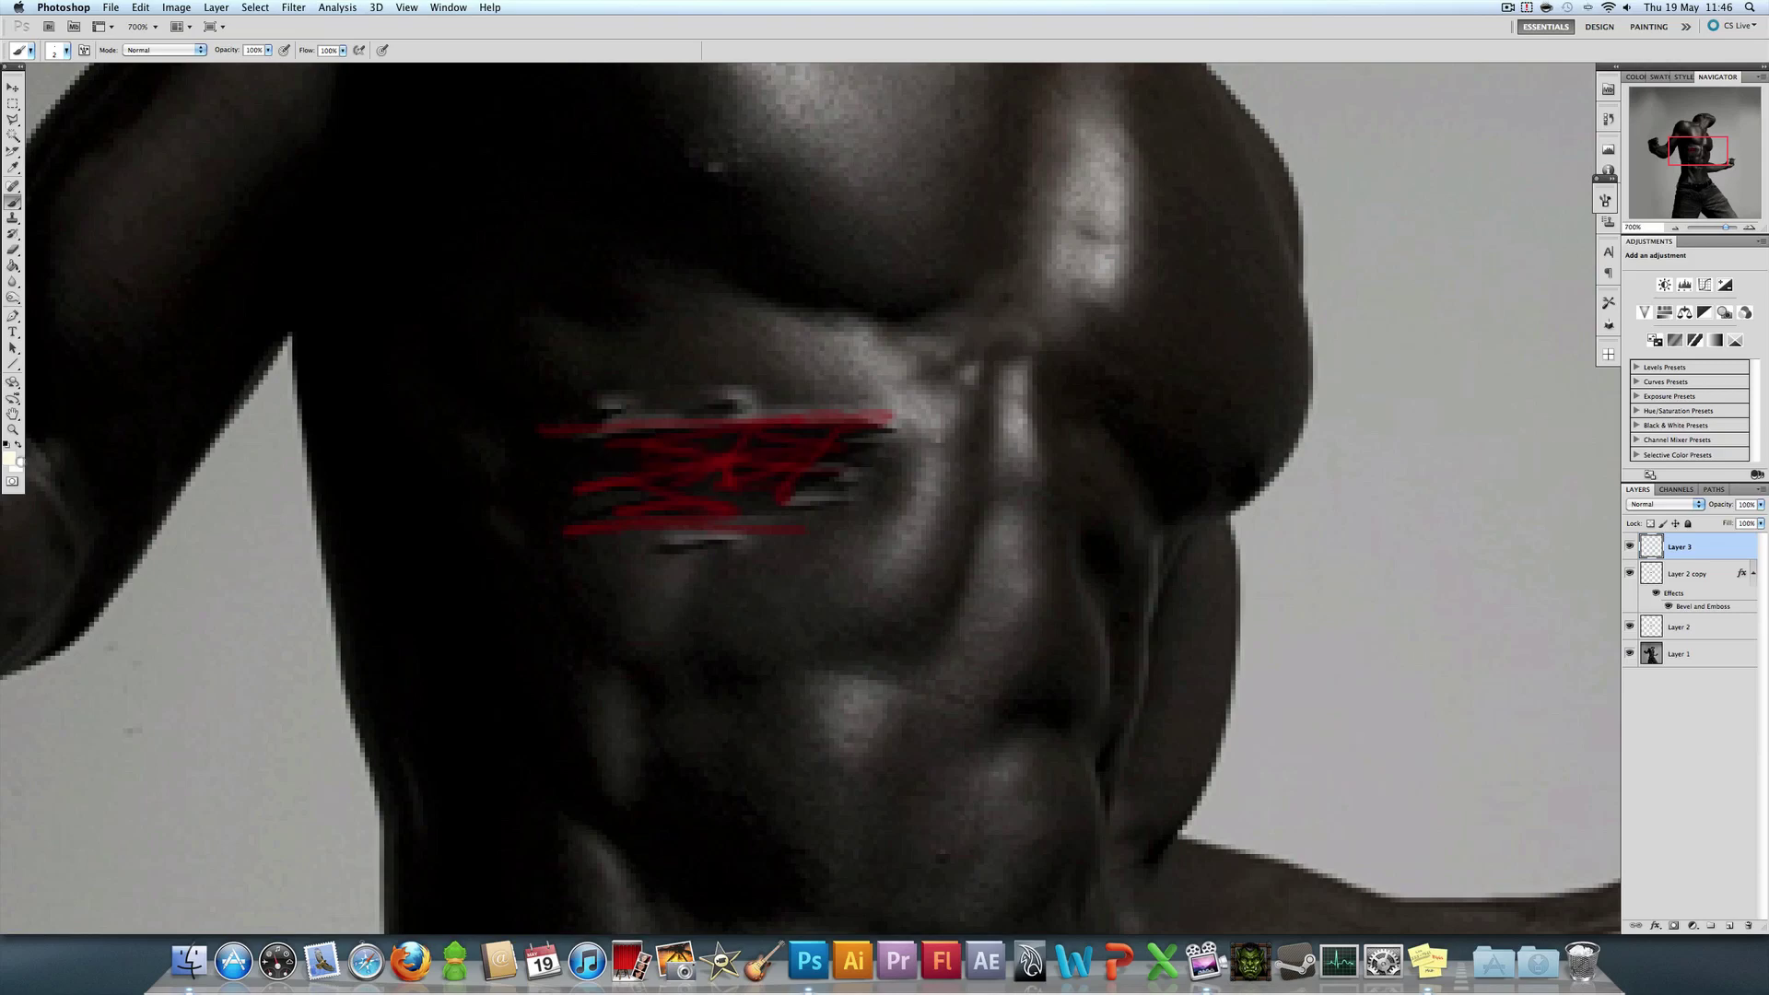
Step: Set the foreground colour to beige #b9b39b and paint two horizontal rib-like bands across the wound on Layer 3
{"action": "left_click", "coordinate": [10, 458]}
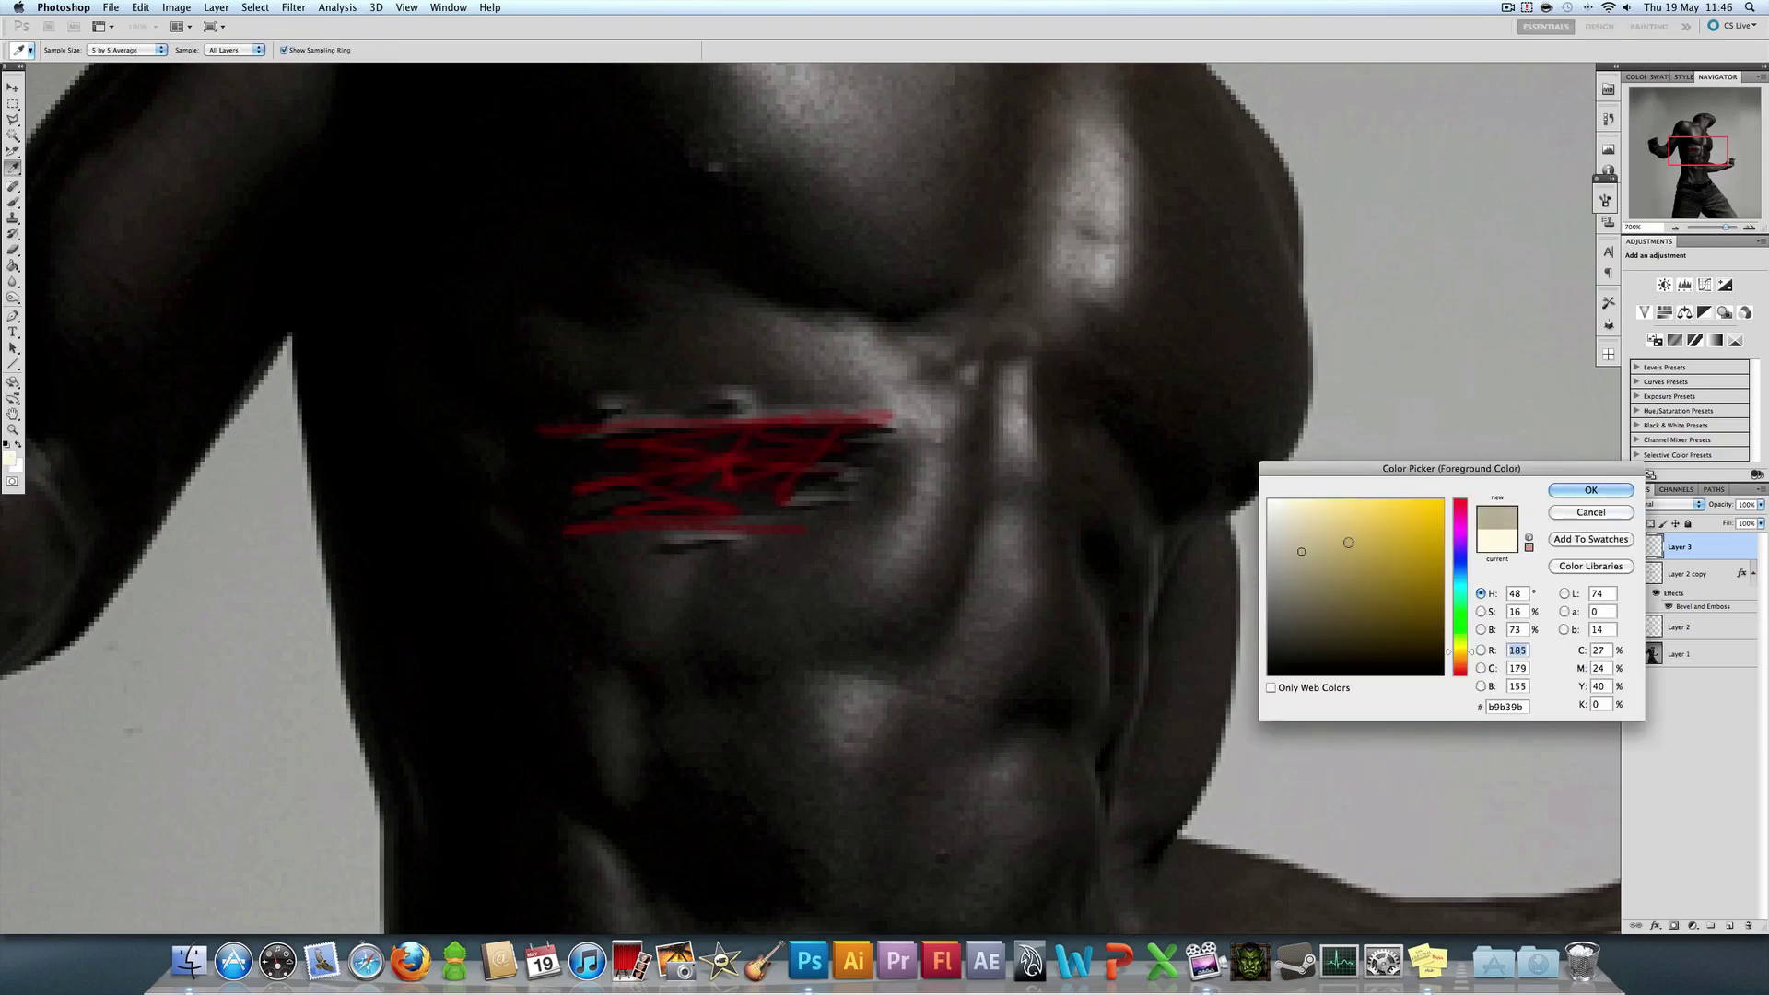
{"action": "left_click", "coordinate": [1586, 490]}
{"action": "mouse_move", "coordinate": [598, 446]}
{"action": "left_mouse_down"}
{"action": "mouse_move", "coordinate": [894, 458]}
{"action": "mouse_move", "coordinate": [576, 466]}
{"action": "mouse_move", "coordinate": [880, 463]}
{"action": "mouse_move", "coordinate": [645, 461]}
{"action": "left_mouse_up"}
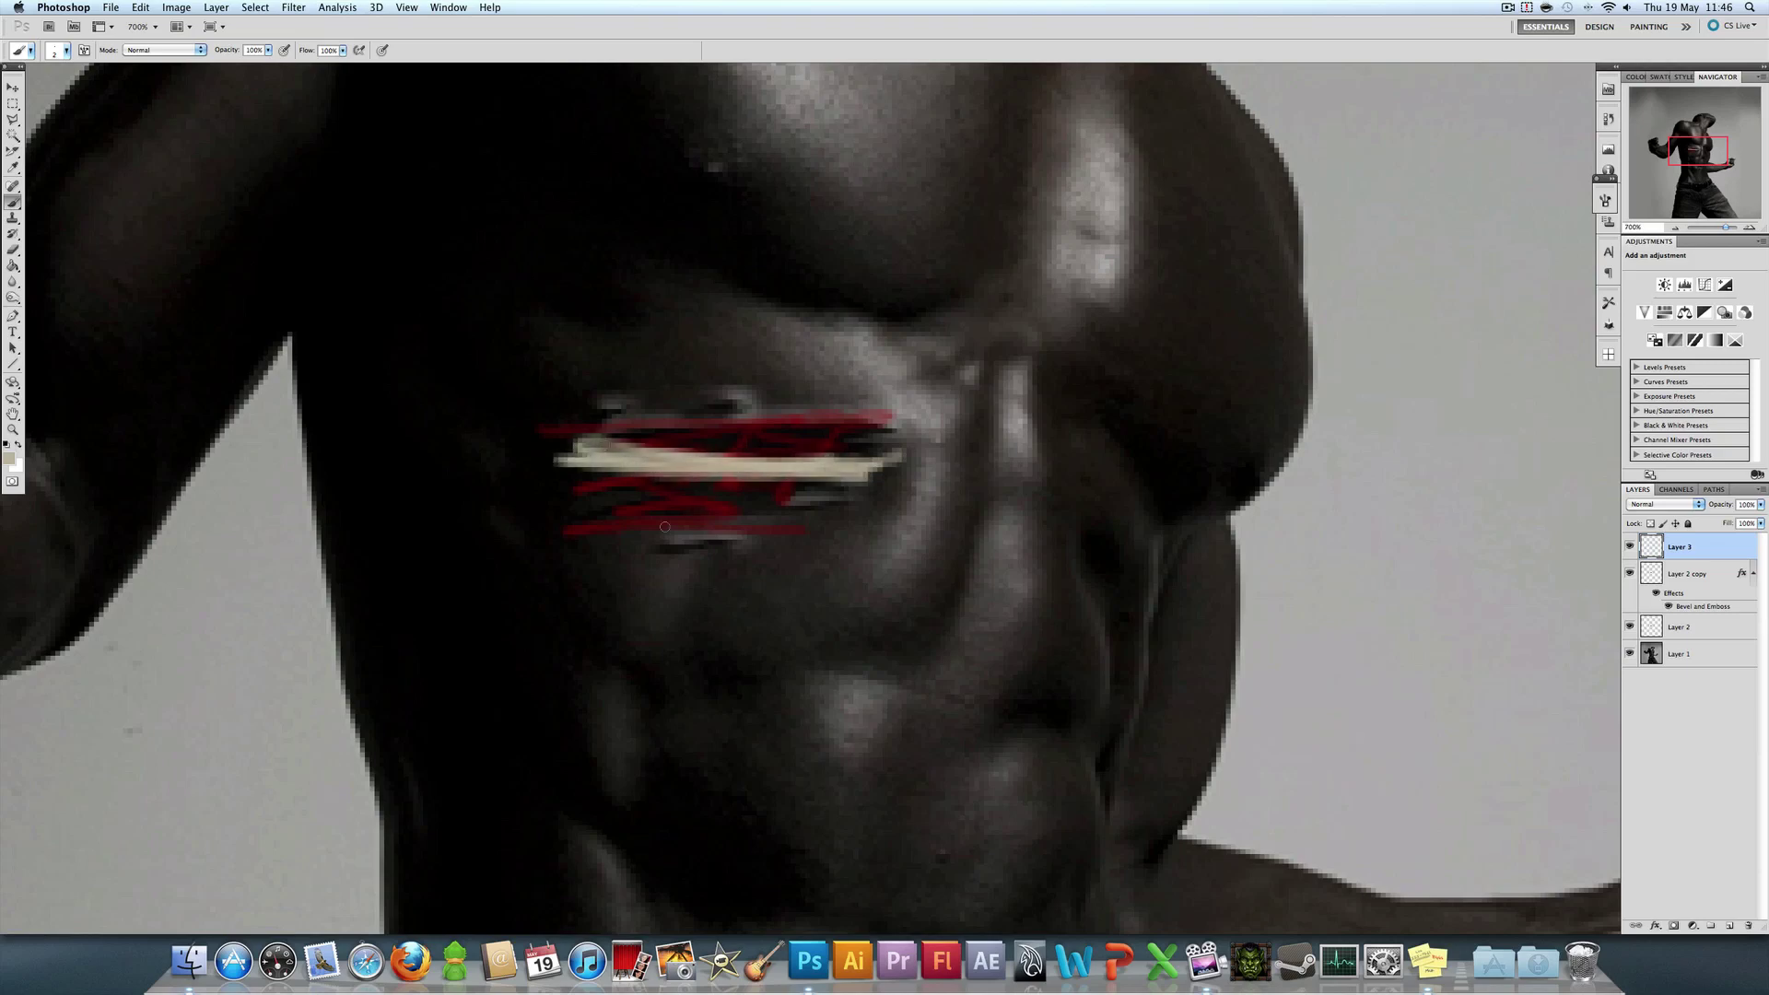
{"action": "mouse_move", "coordinate": [567, 516]}
{"action": "left_mouse_down"}
{"action": "mouse_move", "coordinate": [866, 512]}
{"action": "mouse_move", "coordinate": [511, 495]}
{"action": "left_mouse_up"}
Step: Switch the foreground colour back to dark red and brush blood strokes over and around the two beige bands
{"action": "left_click", "coordinate": [9, 458]}
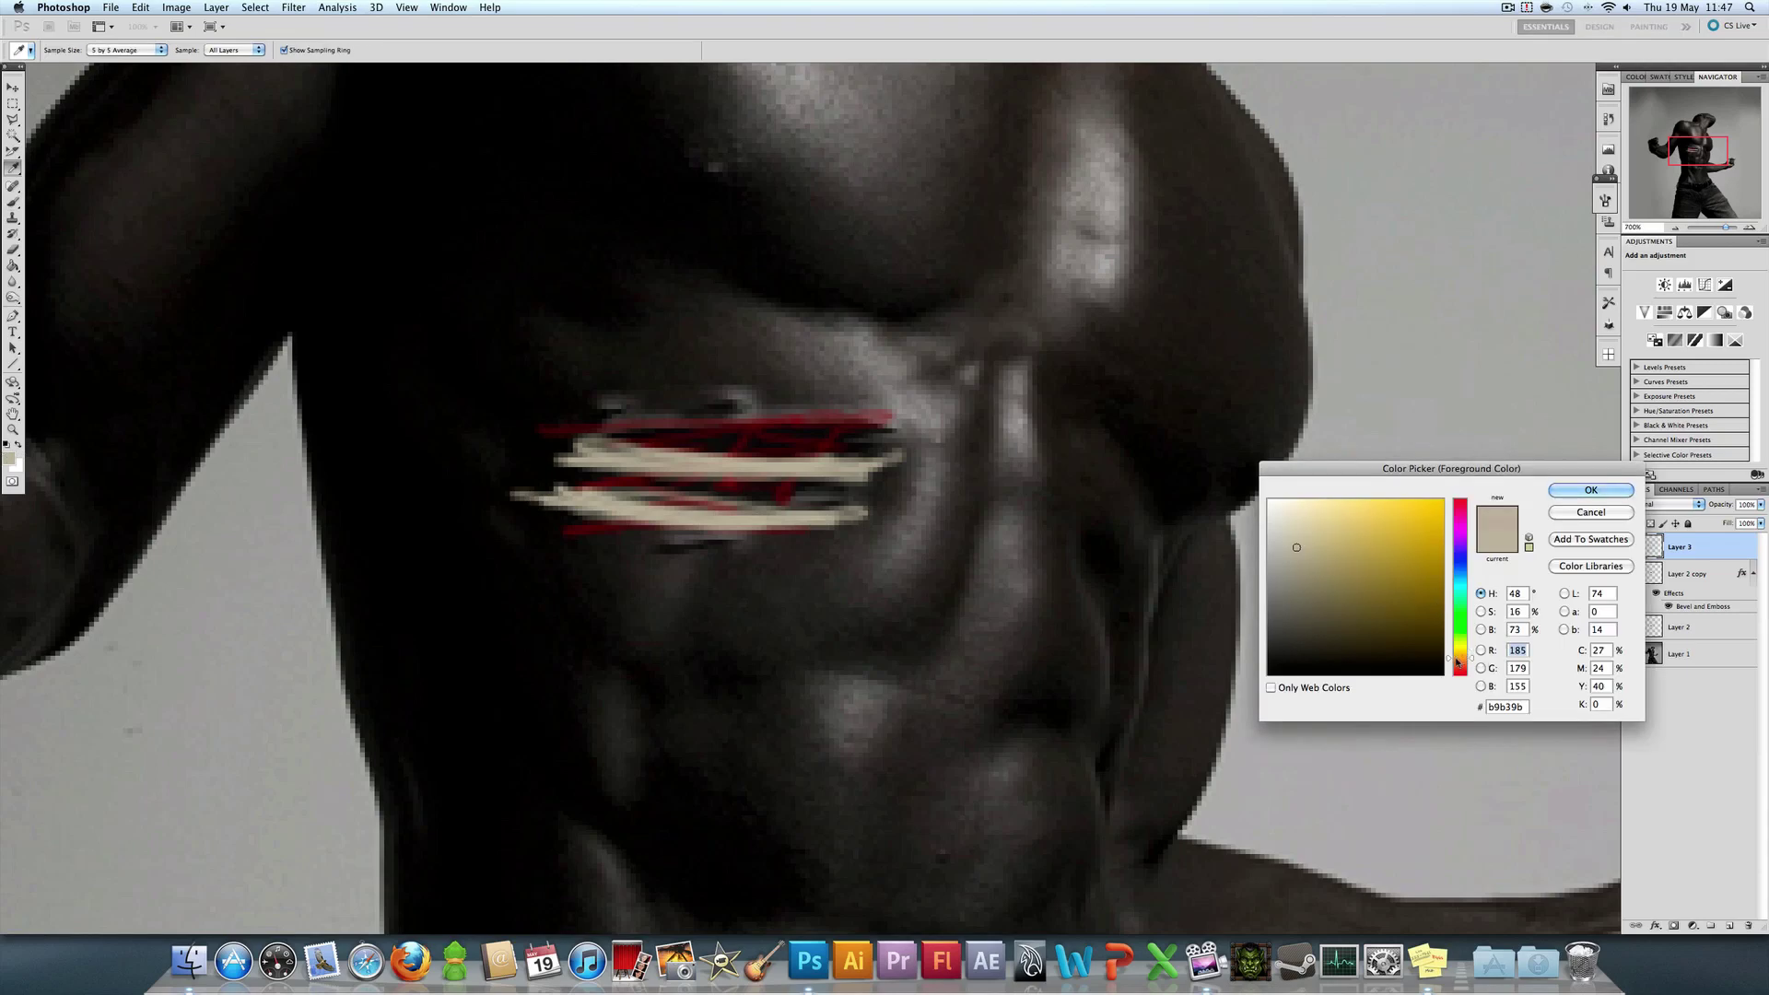
{"action": "left_click", "coordinate": [1460, 672]}
{"action": "left_click", "coordinate": [1400, 597]}
{"action": "left_click", "coordinate": [1590, 489]}
{"action": "mouse_move", "coordinate": [727, 458]}
{"action": "left_mouse_down"}
{"action": "mouse_move", "coordinate": [649, 468]}
{"action": "mouse_move", "coordinate": [582, 446]}
{"action": "left_mouse_up"}
{"action": "left_click_drag", "start_coordinate": [848, 467], "coordinate": [594, 456]}
{"action": "left_click_drag", "start_coordinate": [553, 512], "coordinate": [783, 548]}
{"action": "left_click_drag", "start_coordinate": [764, 465], "coordinate": [713, 443]}
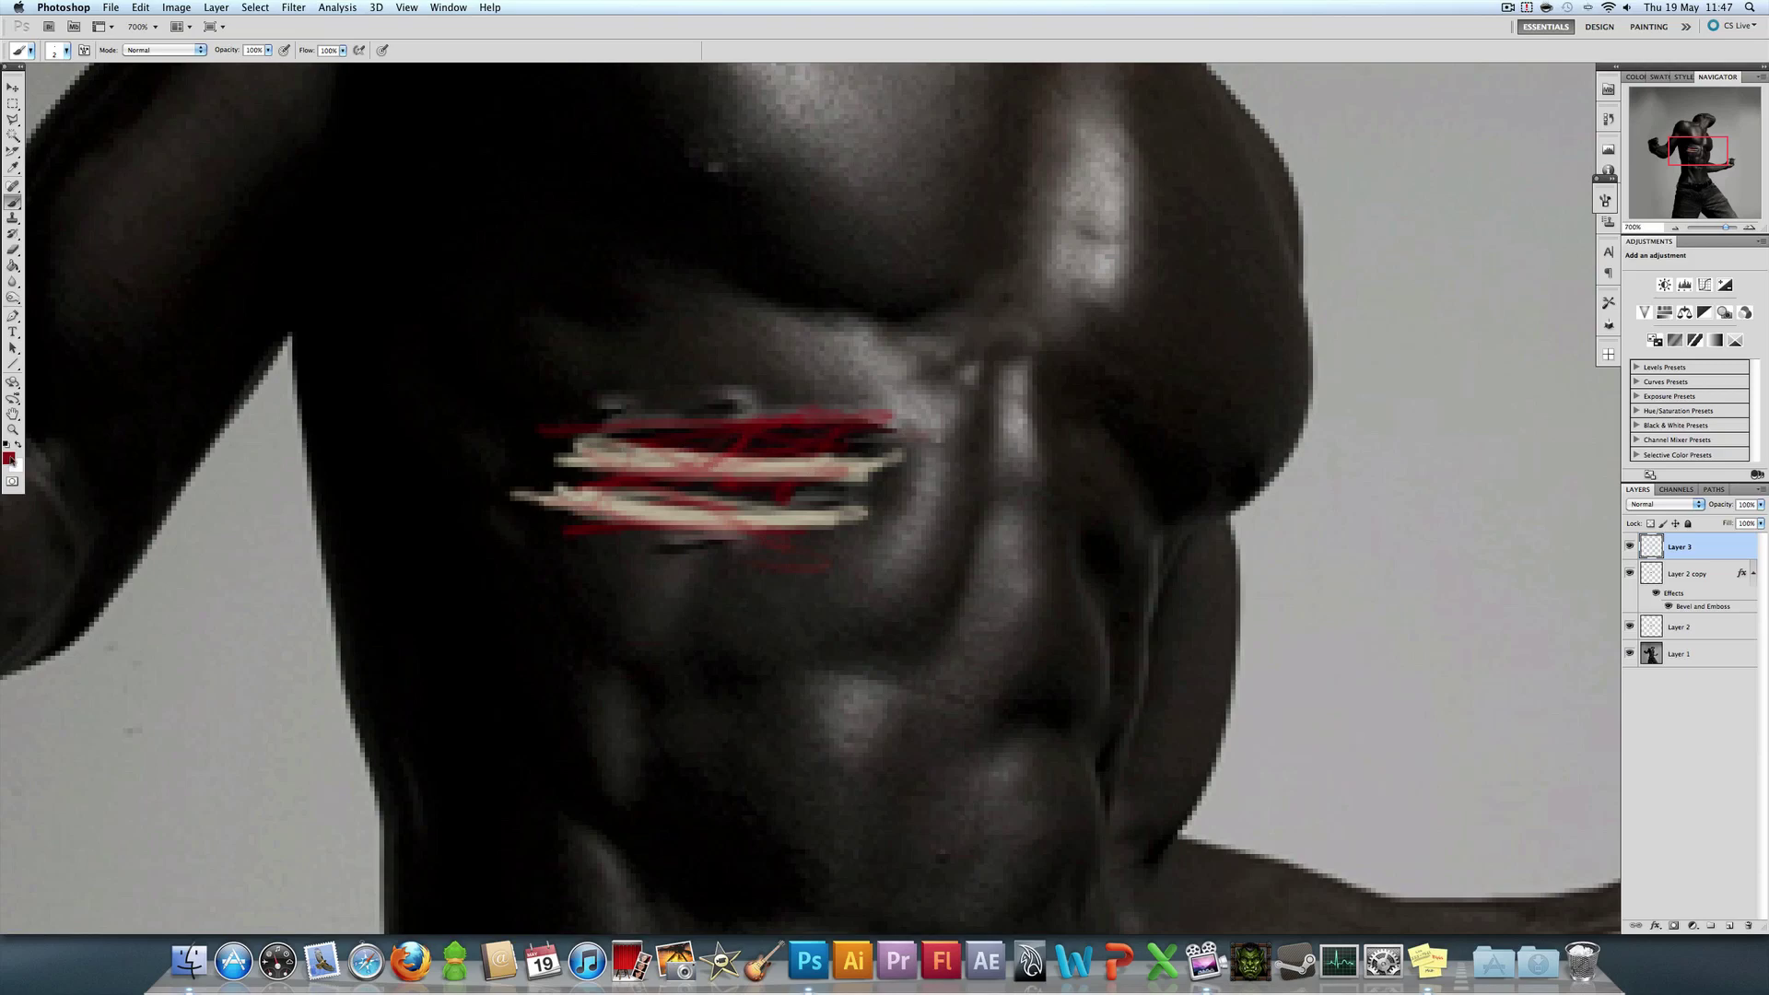
{"action": "mouse_move", "coordinate": [747, 419]}
{"action": "left_mouse_down"}
{"action": "mouse_move", "coordinate": [778, 398]}
{"action": "mouse_move", "coordinate": [837, 432]}
{"action": "mouse_move", "coordinate": [812, 422]}
{"action": "mouse_move", "coordinate": [804, 457]}
{"action": "left_mouse_up"}
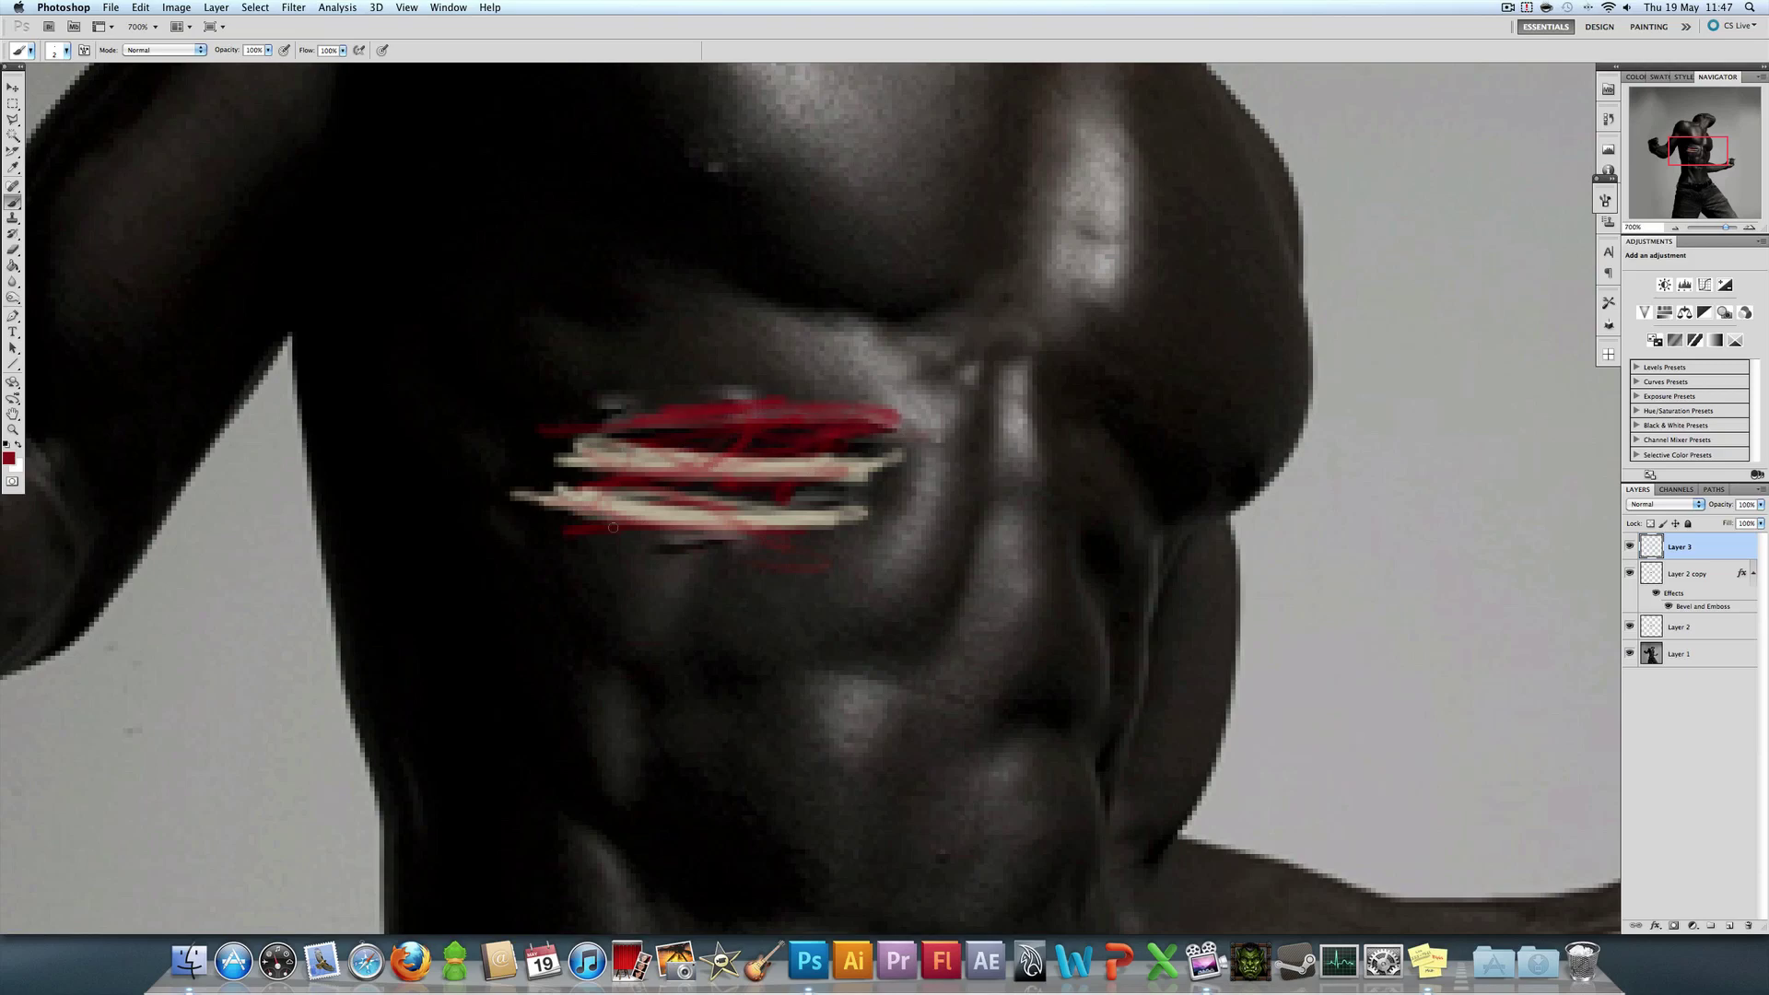
{"action": "left_click_drag", "start_coordinate": [613, 527], "coordinate": [502, 536]}
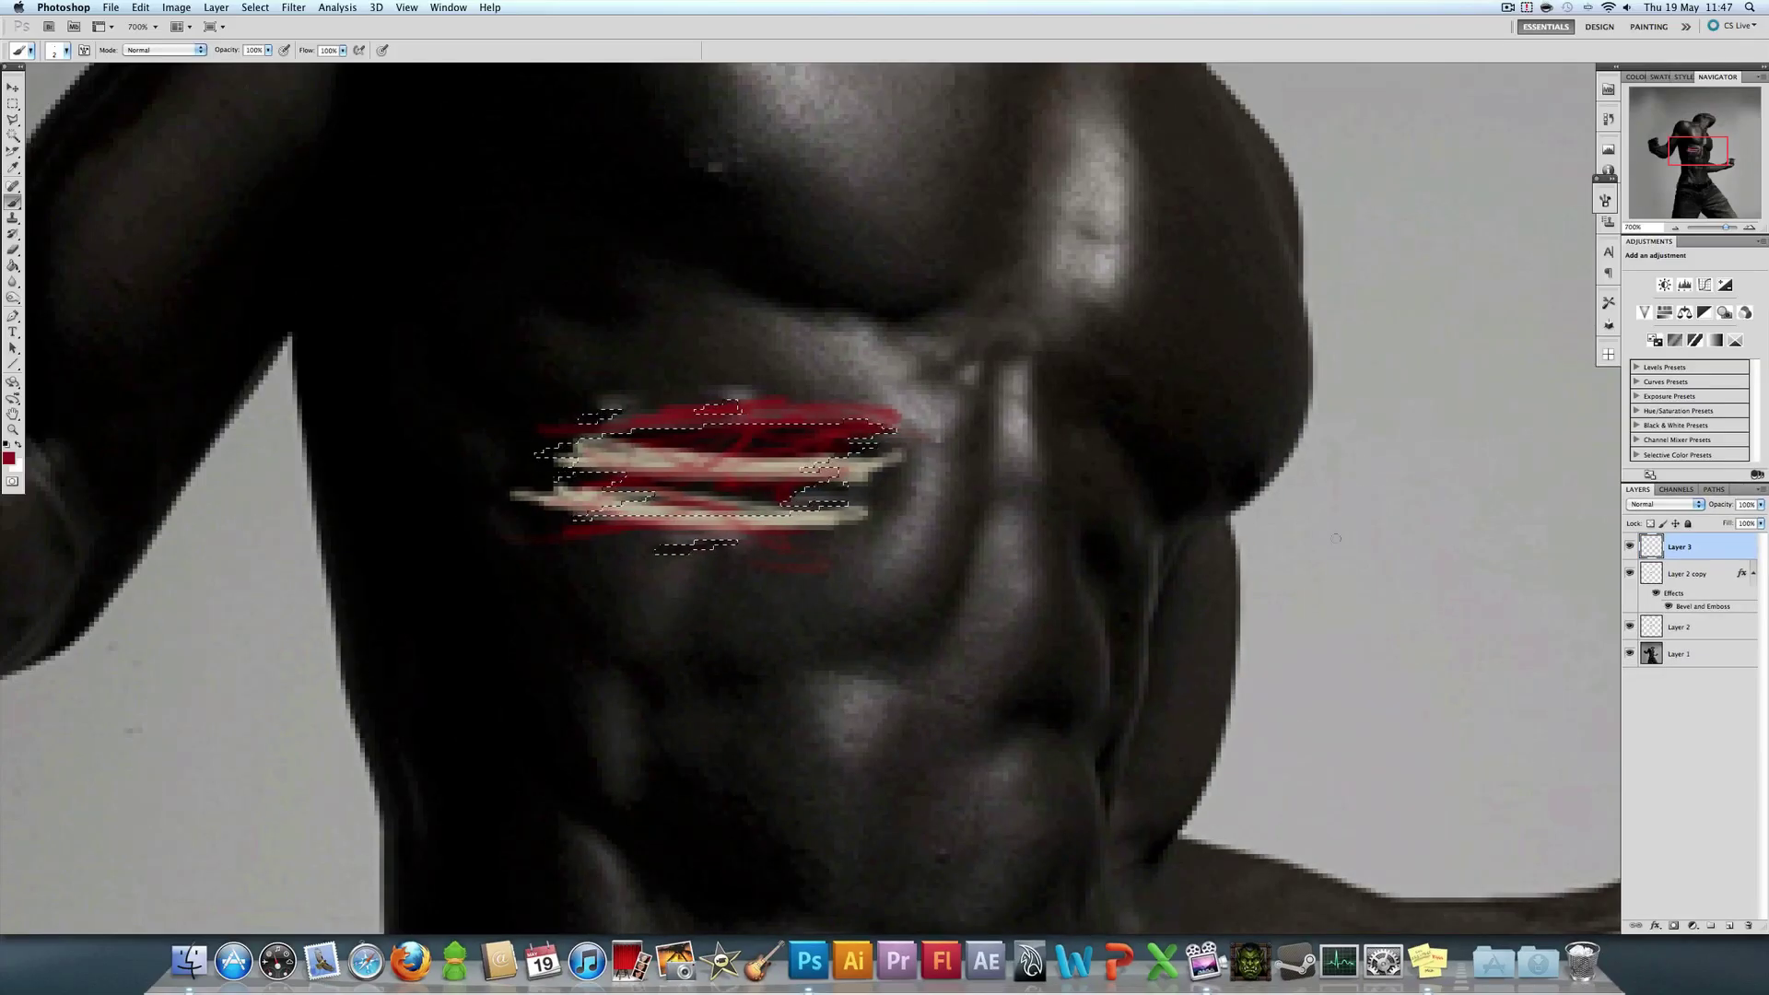
Step: Invert the wound-shaped selection, delete the Layer 3 paint outside the wound, and deselect
{"action": "left_click", "coordinate": [255, 8]}
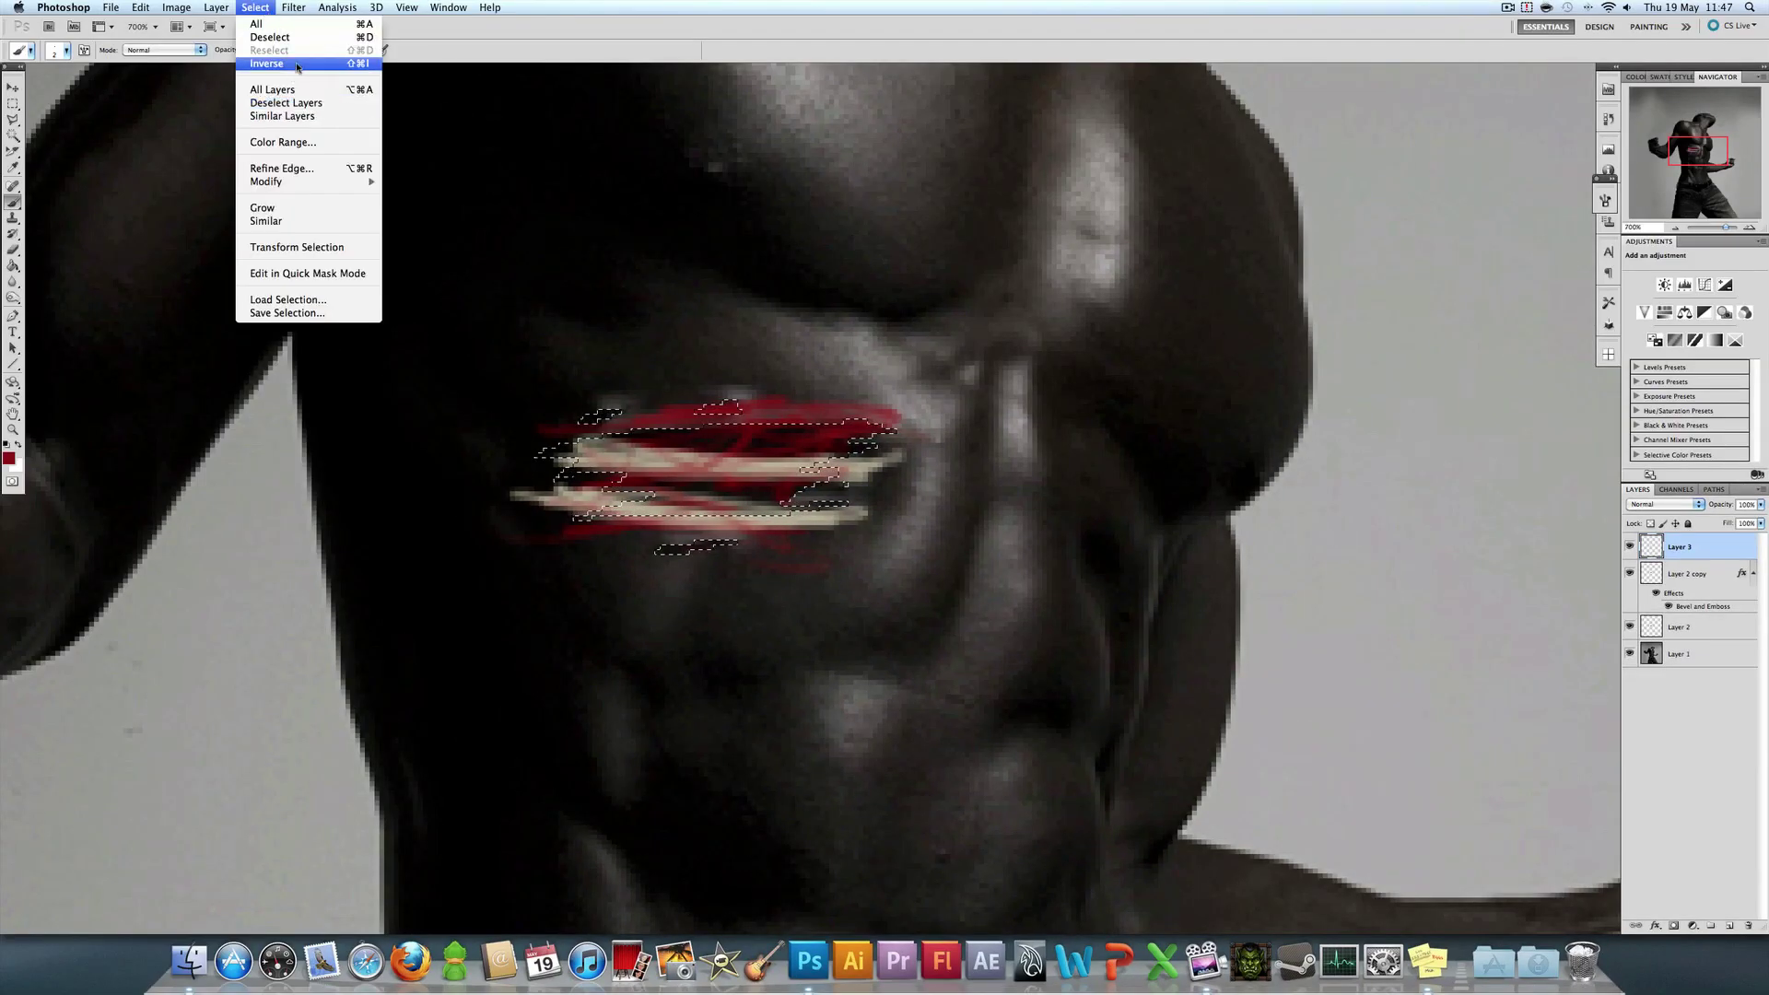
{"action": "left_click", "coordinate": [296, 64]}
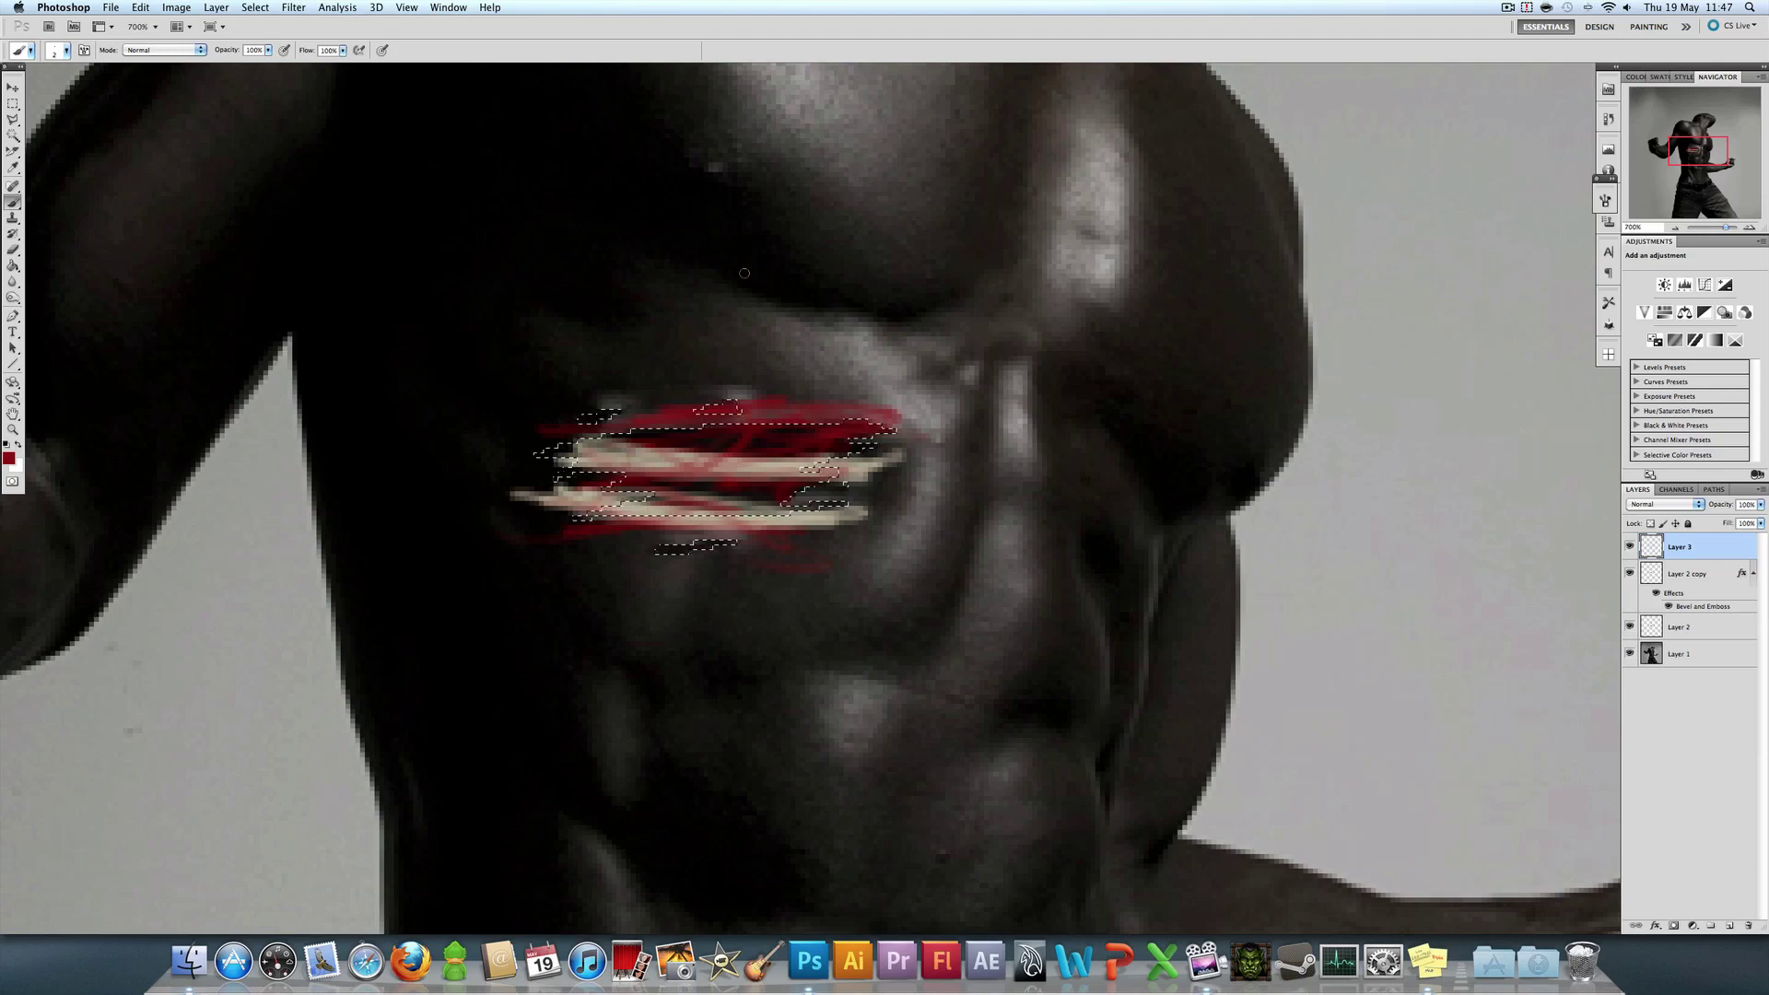
{"action": "key", "text": "Delete"}
{"action": "key", "text": "super+d"}
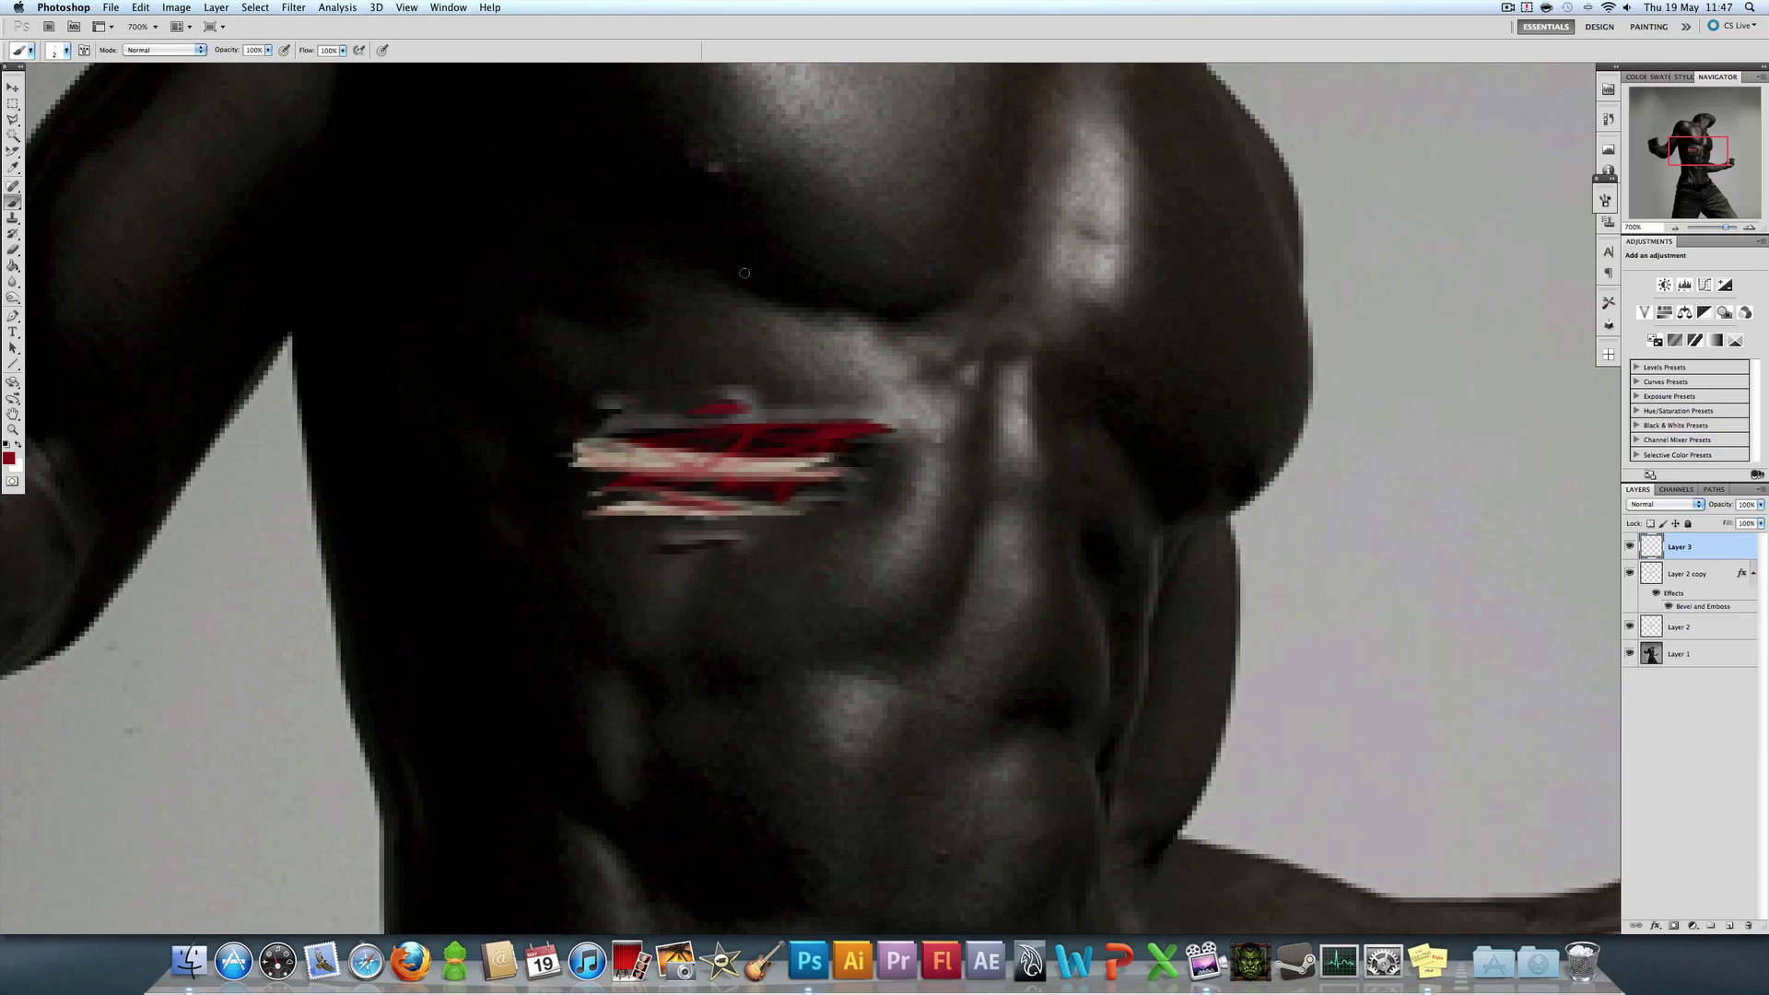
Step: Try the Overlay, Color Dodge and Lighten blend modes on Layer 3, and return it to Normal
{"action": "left_click", "coordinate": [1669, 509]}
{"action": "left_click", "coordinate": [1655, 636]}
{"action": "left_click", "coordinate": [1656, 506]}
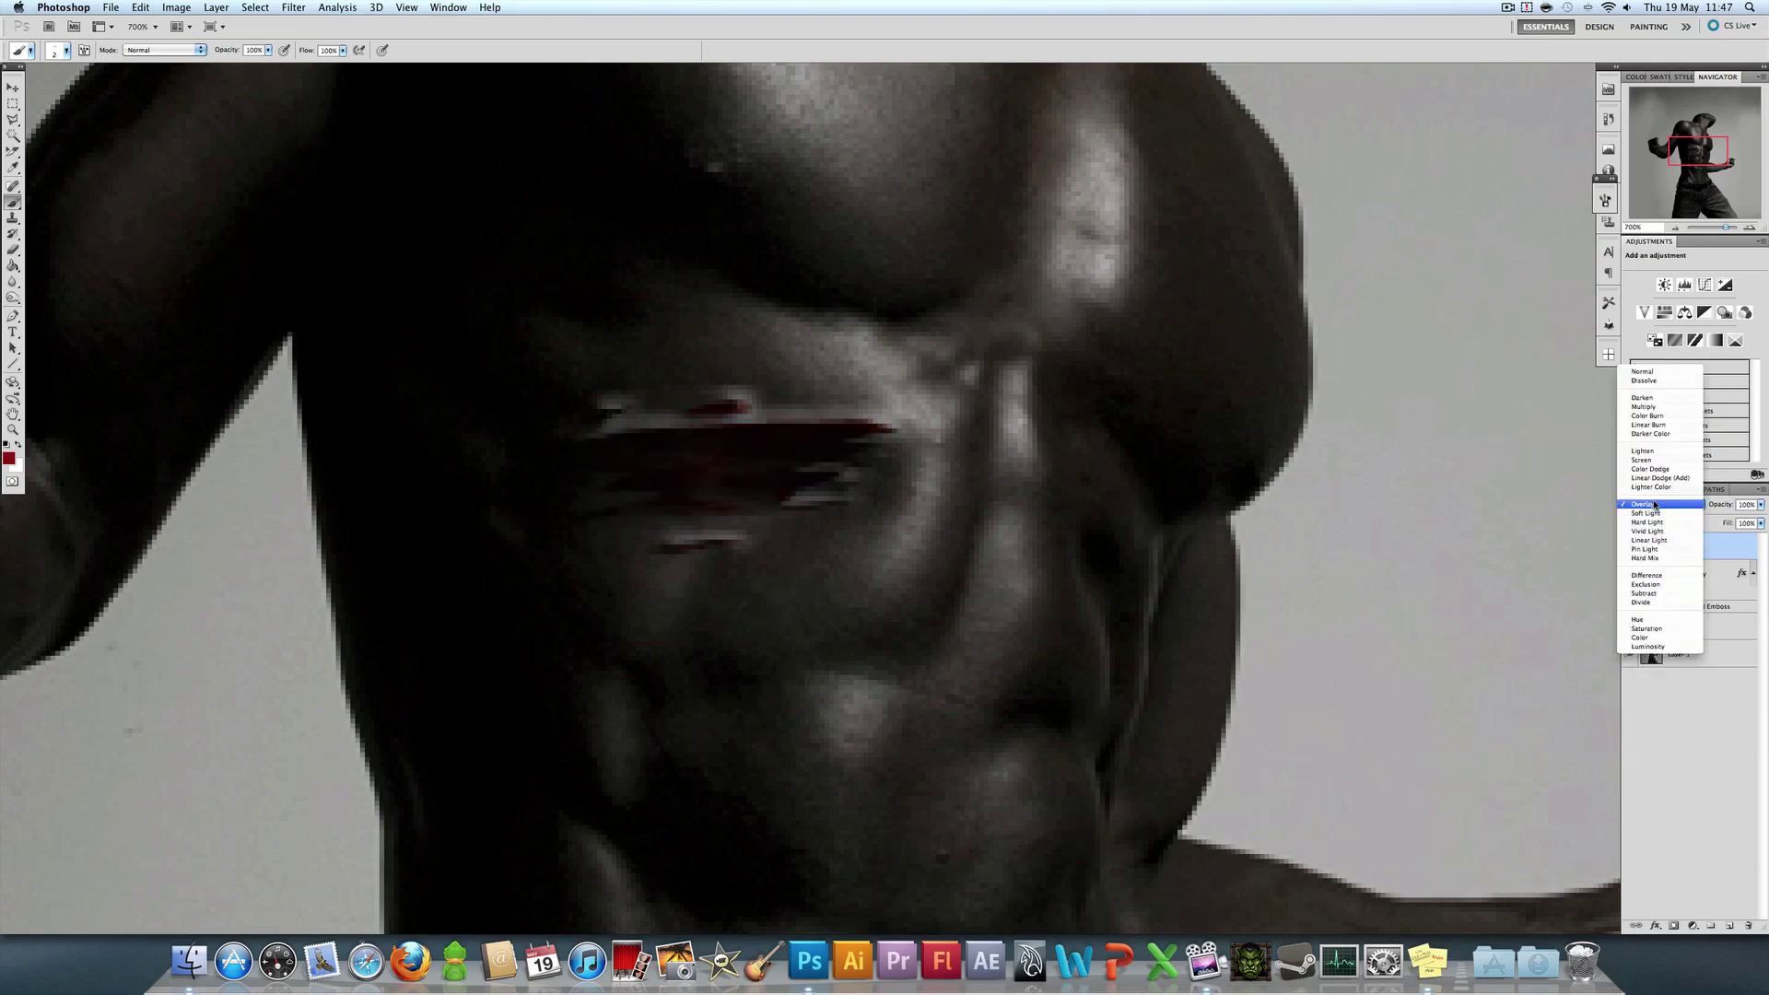
{"action": "left_click", "coordinate": [1672, 468]}
{"action": "left_click", "coordinate": [1685, 507]}
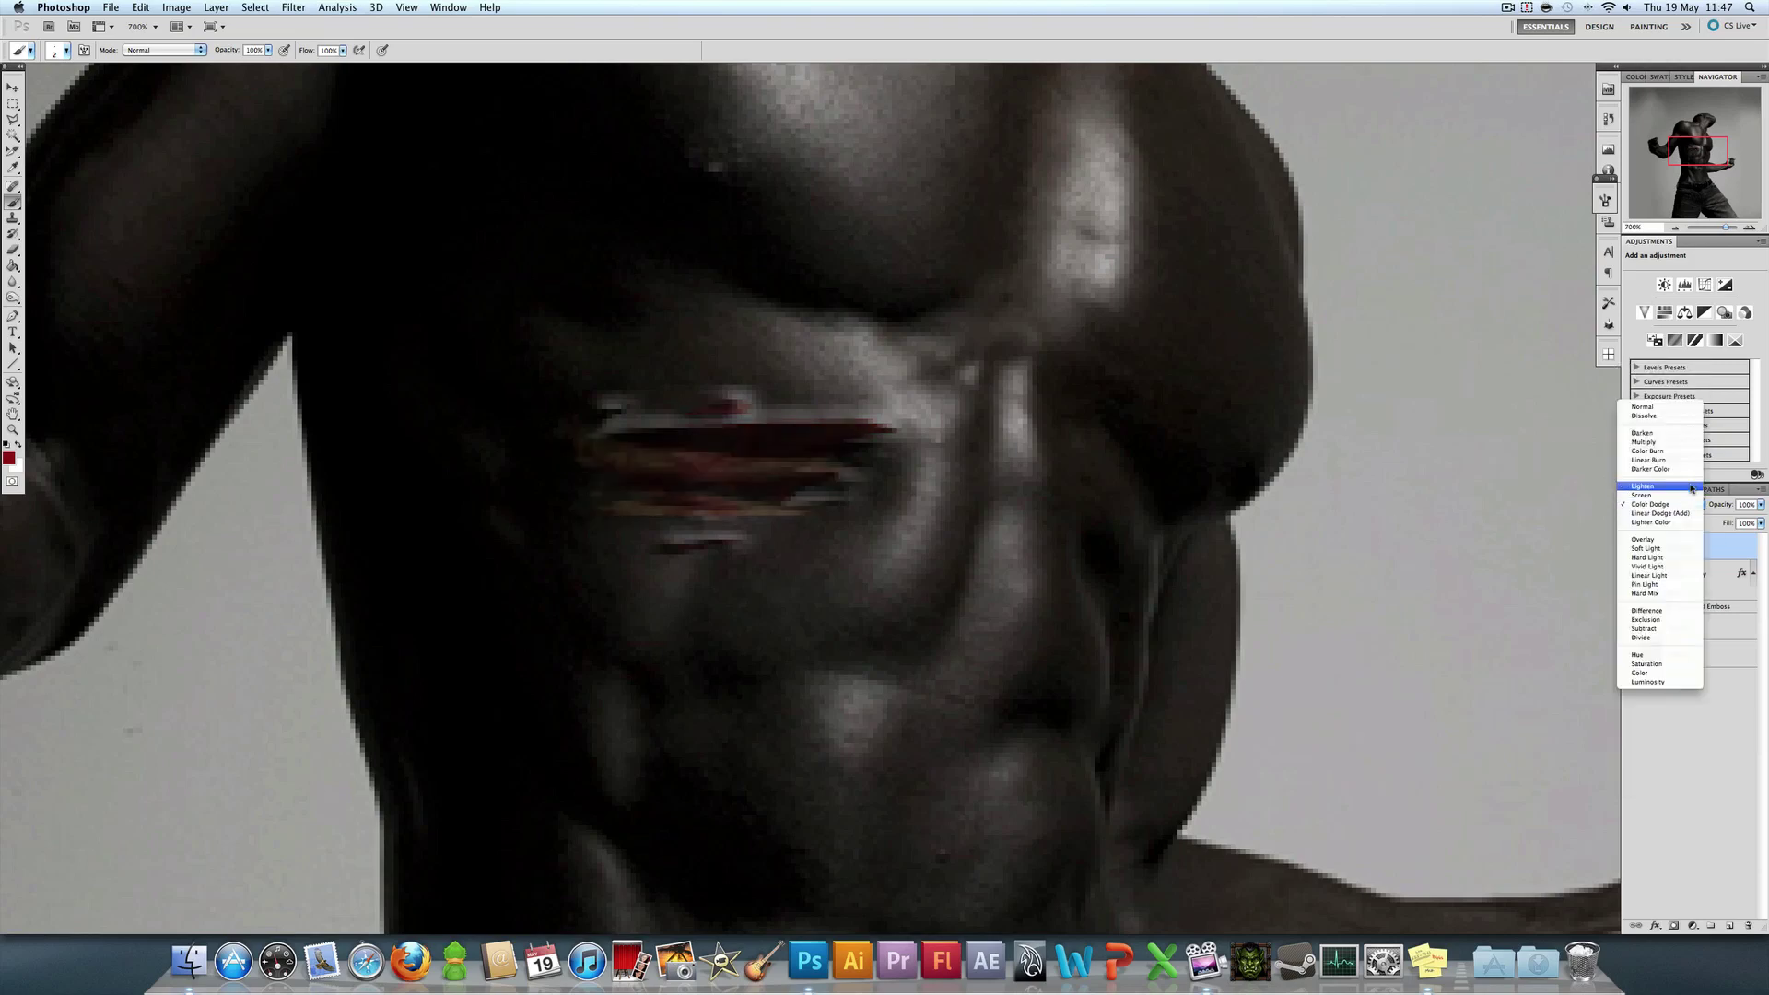
{"action": "left_click", "coordinate": [1671, 488]}
{"action": "left_click", "coordinate": [1679, 508]}
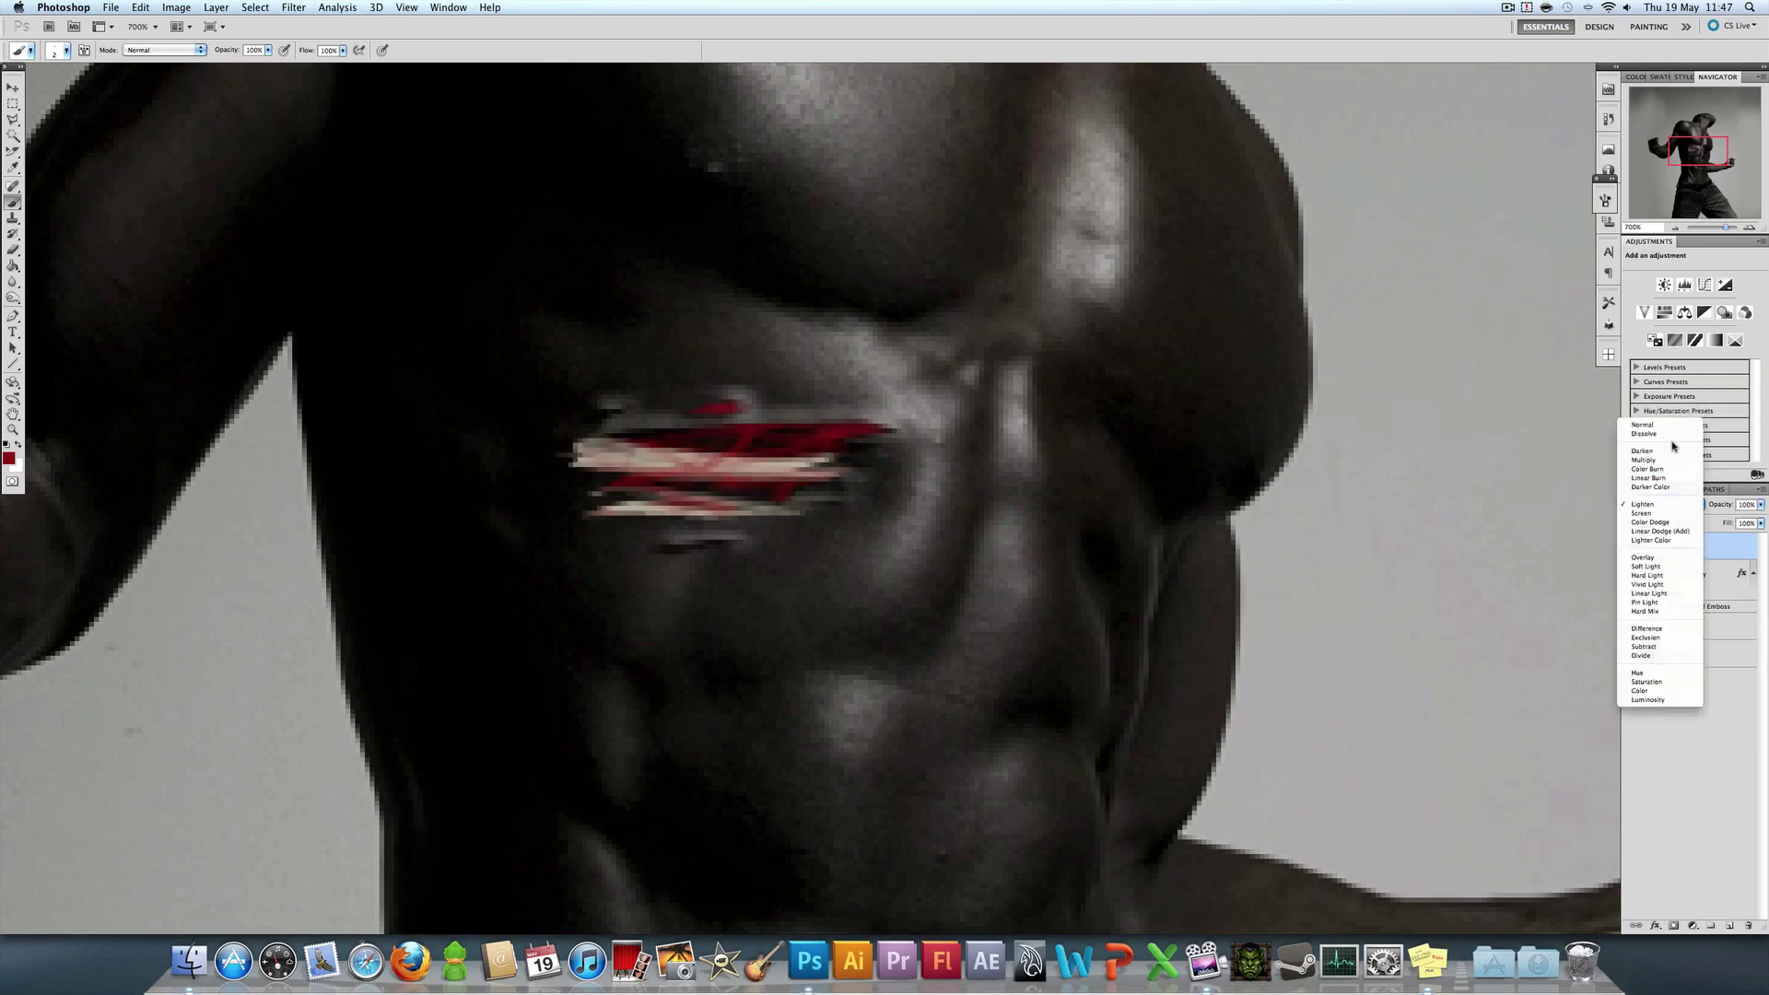
{"action": "left_click", "coordinate": [1681, 424]}
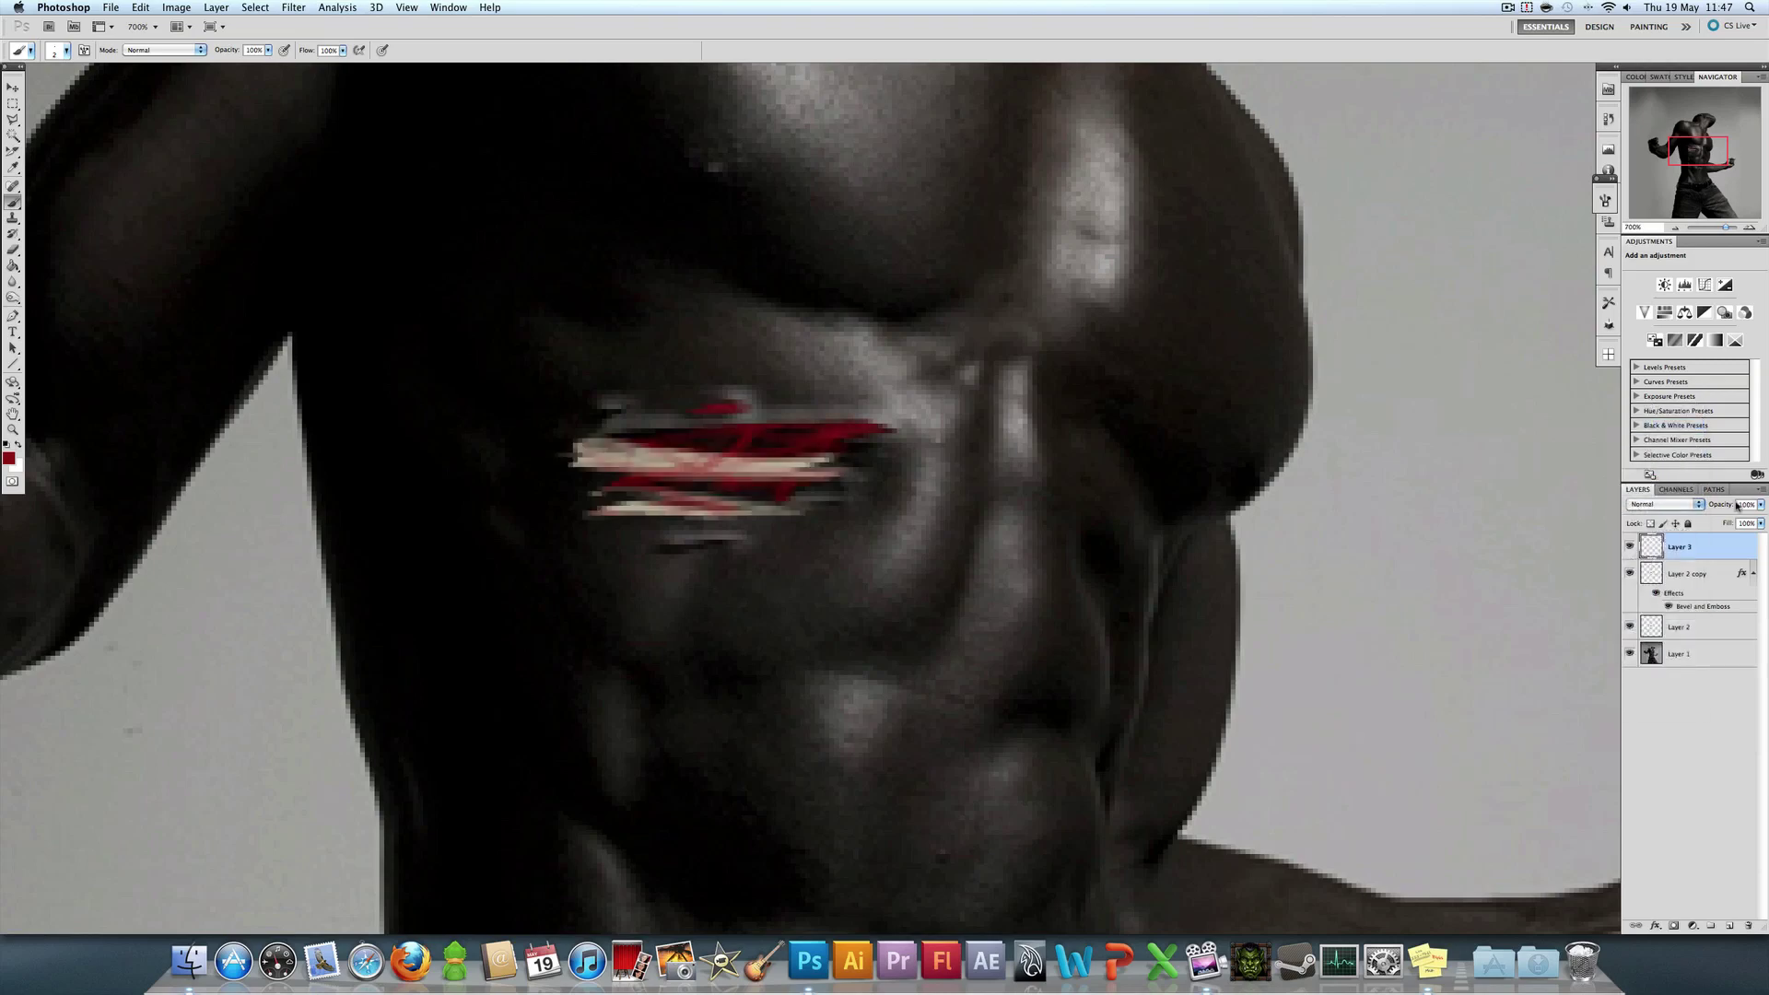
Step: Lower the opacity of Layer 3 to about 58% and move the layer directly below Layer 2 copy
{"action": "mouse_move", "coordinate": [1763, 511]}
{"action": "left_mouse_down"}
{"action": "mouse_move", "coordinate": [1684, 521]}
{"action": "mouse_move", "coordinate": [1724, 522]}
{"action": "left_mouse_up"}
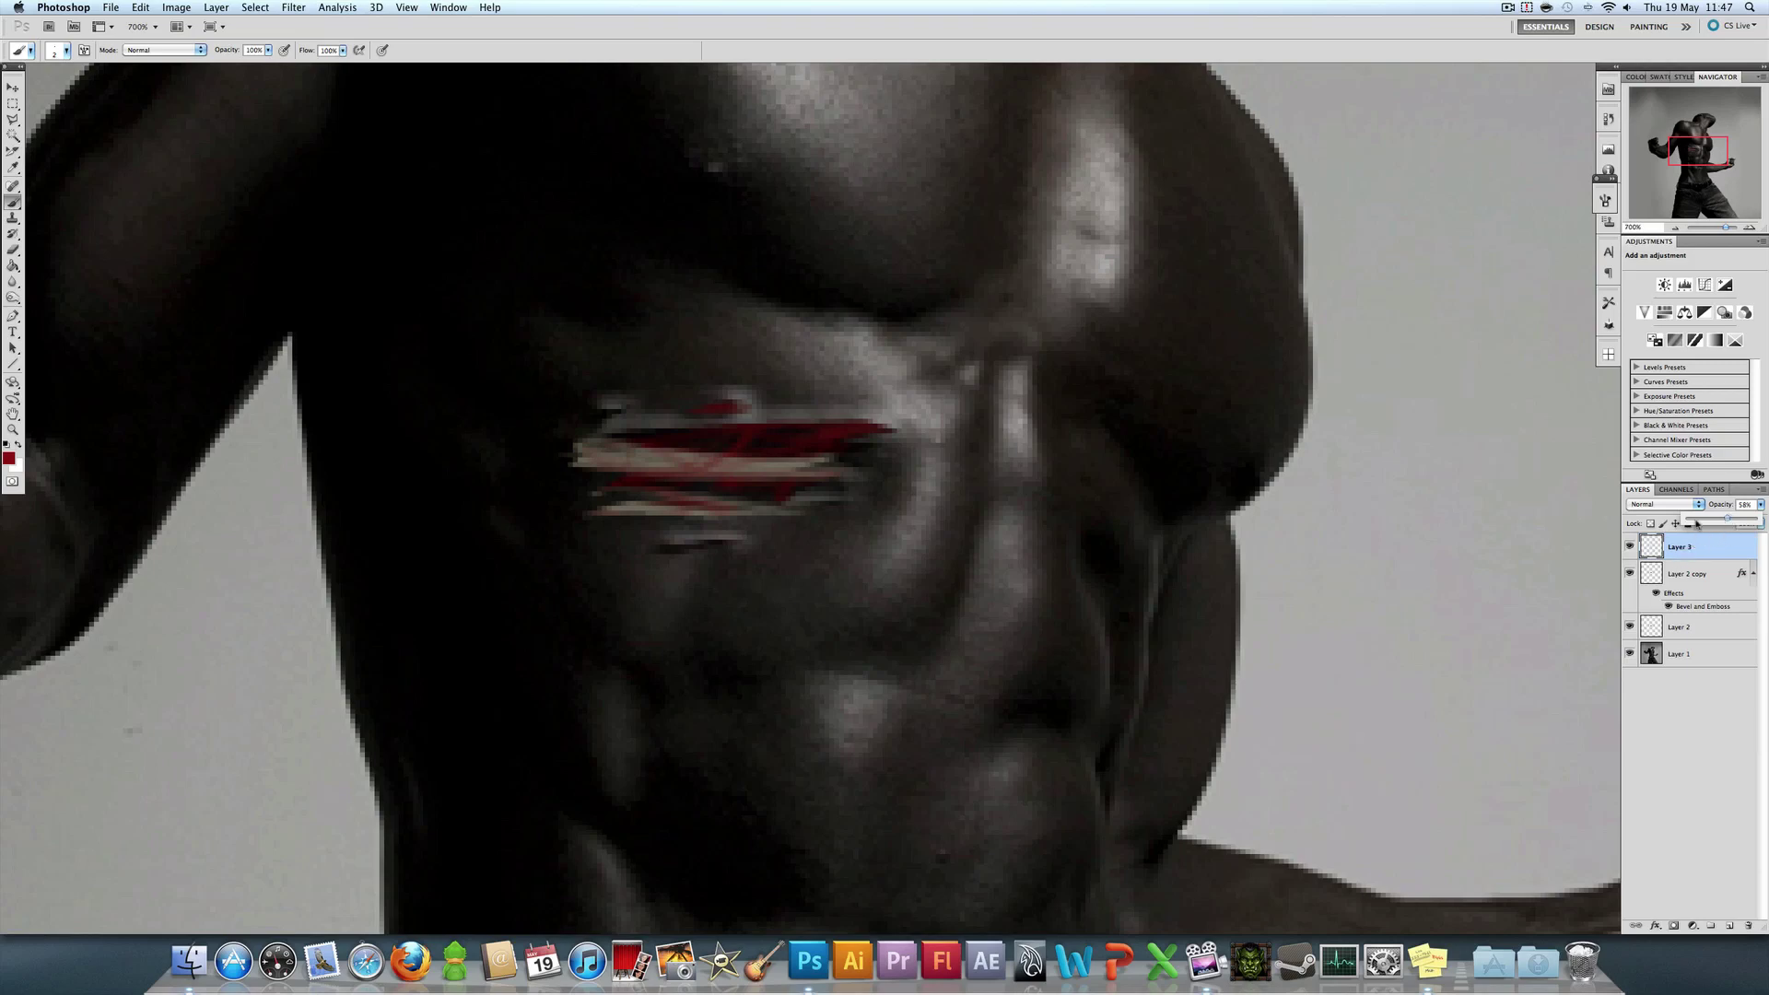
{"action": "left_click", "coordinate": [1630, 546]}
{"action": "left_click_drag", "start_coordinate": [1684, 547], "coordinate": [1658, 603]}
{"action": "left_click", "coordinate": [1630, 600]}
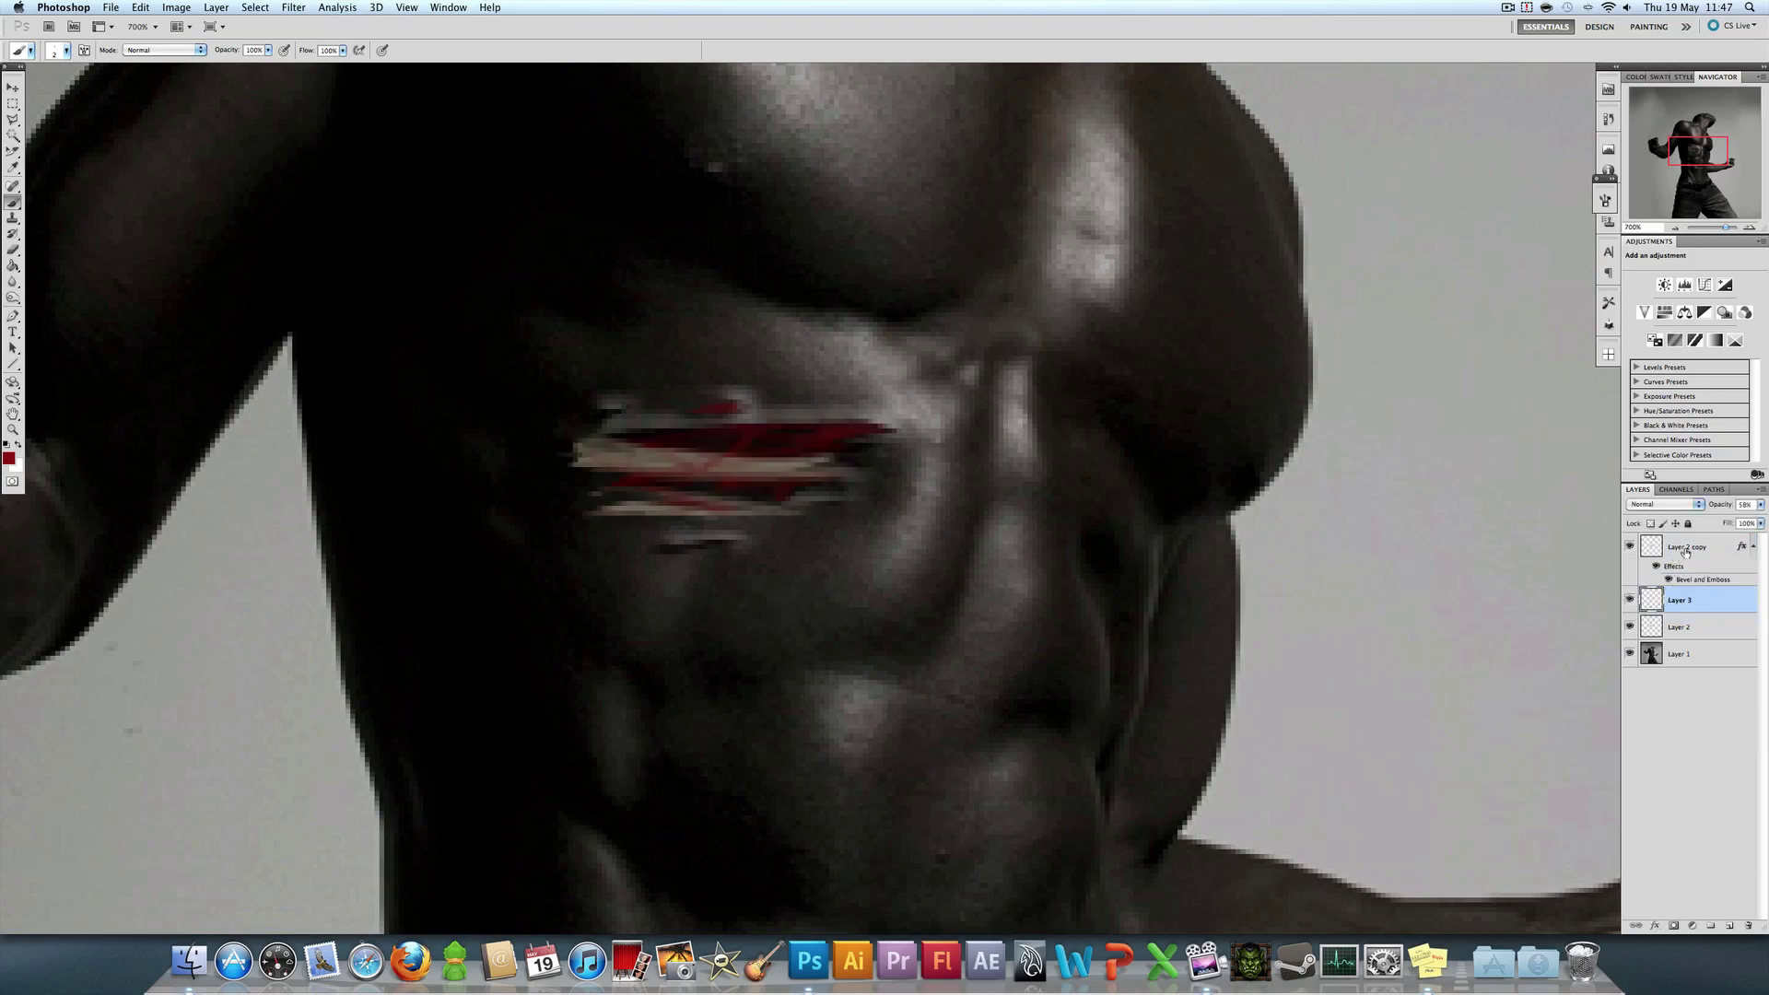
Step: Add an Inner Shadow to Layer 2 copy with Use Global Light off and the angle set to about 90°
{"action": "left_click", "coordinate": [1685, 551]}
{"action": "left_click", "coordinate": [215, 7]}
{"action": "mouse_move", "coordinate": [279, 96]}
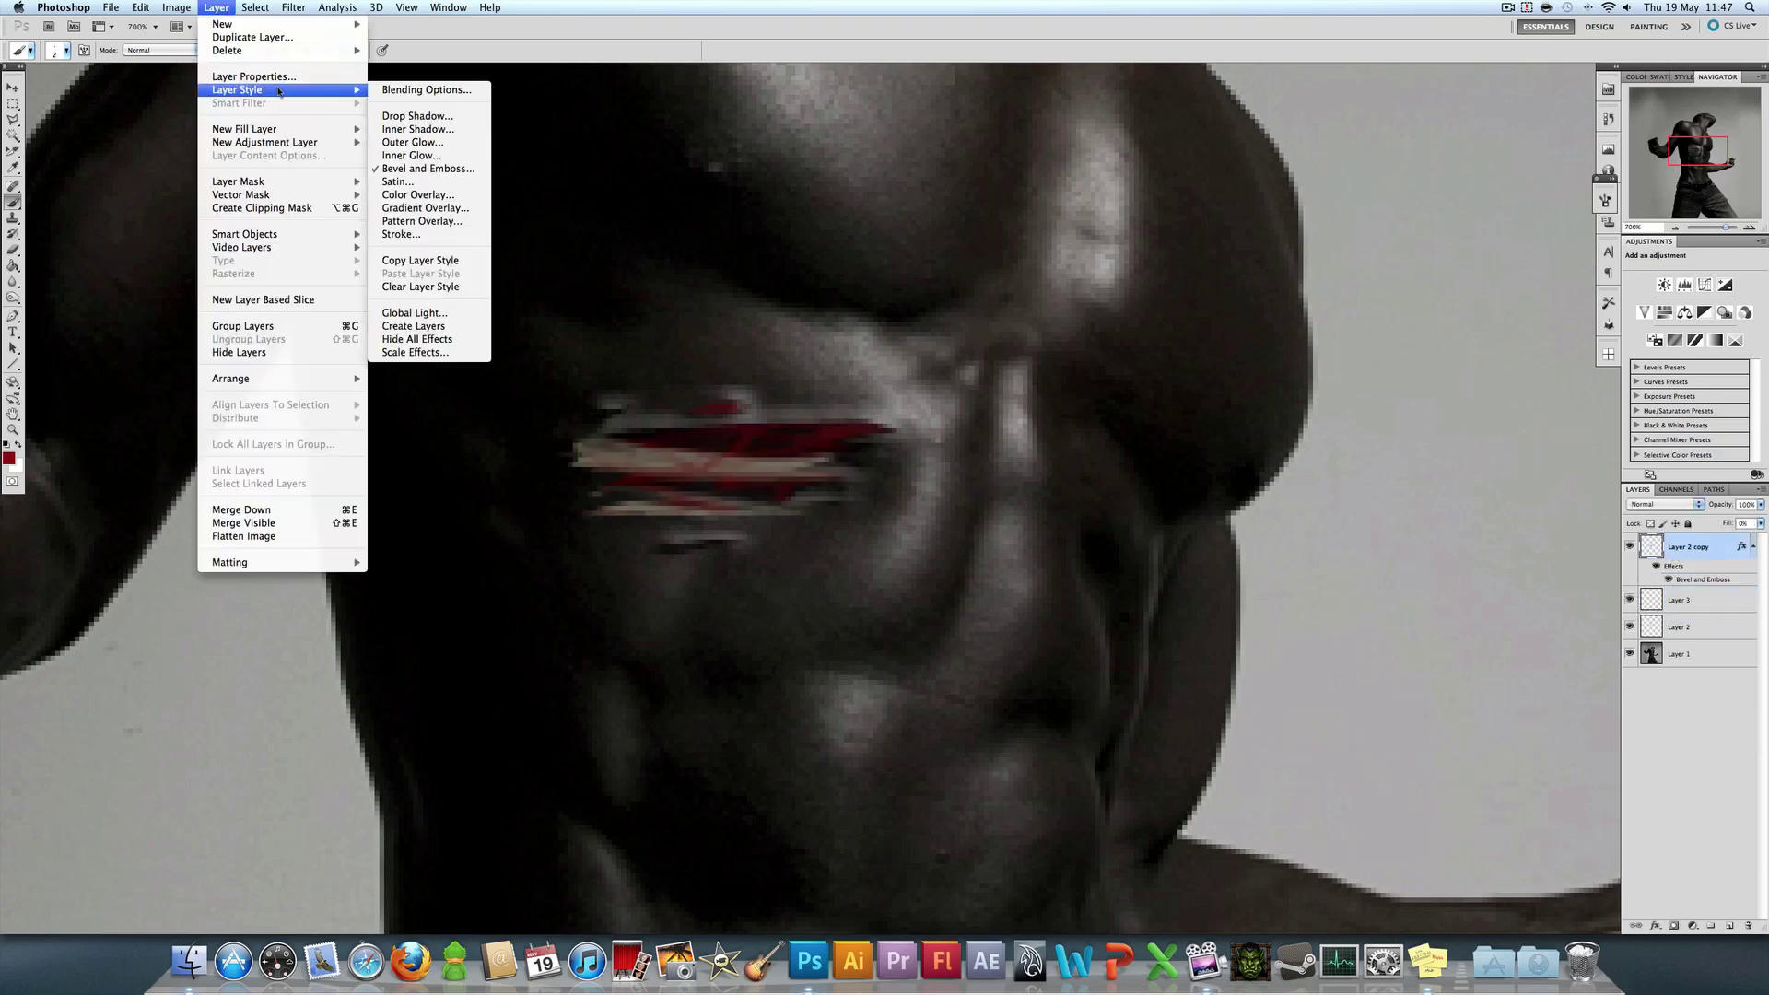
{"action": "left_click", "coordinate": [429, 120]}
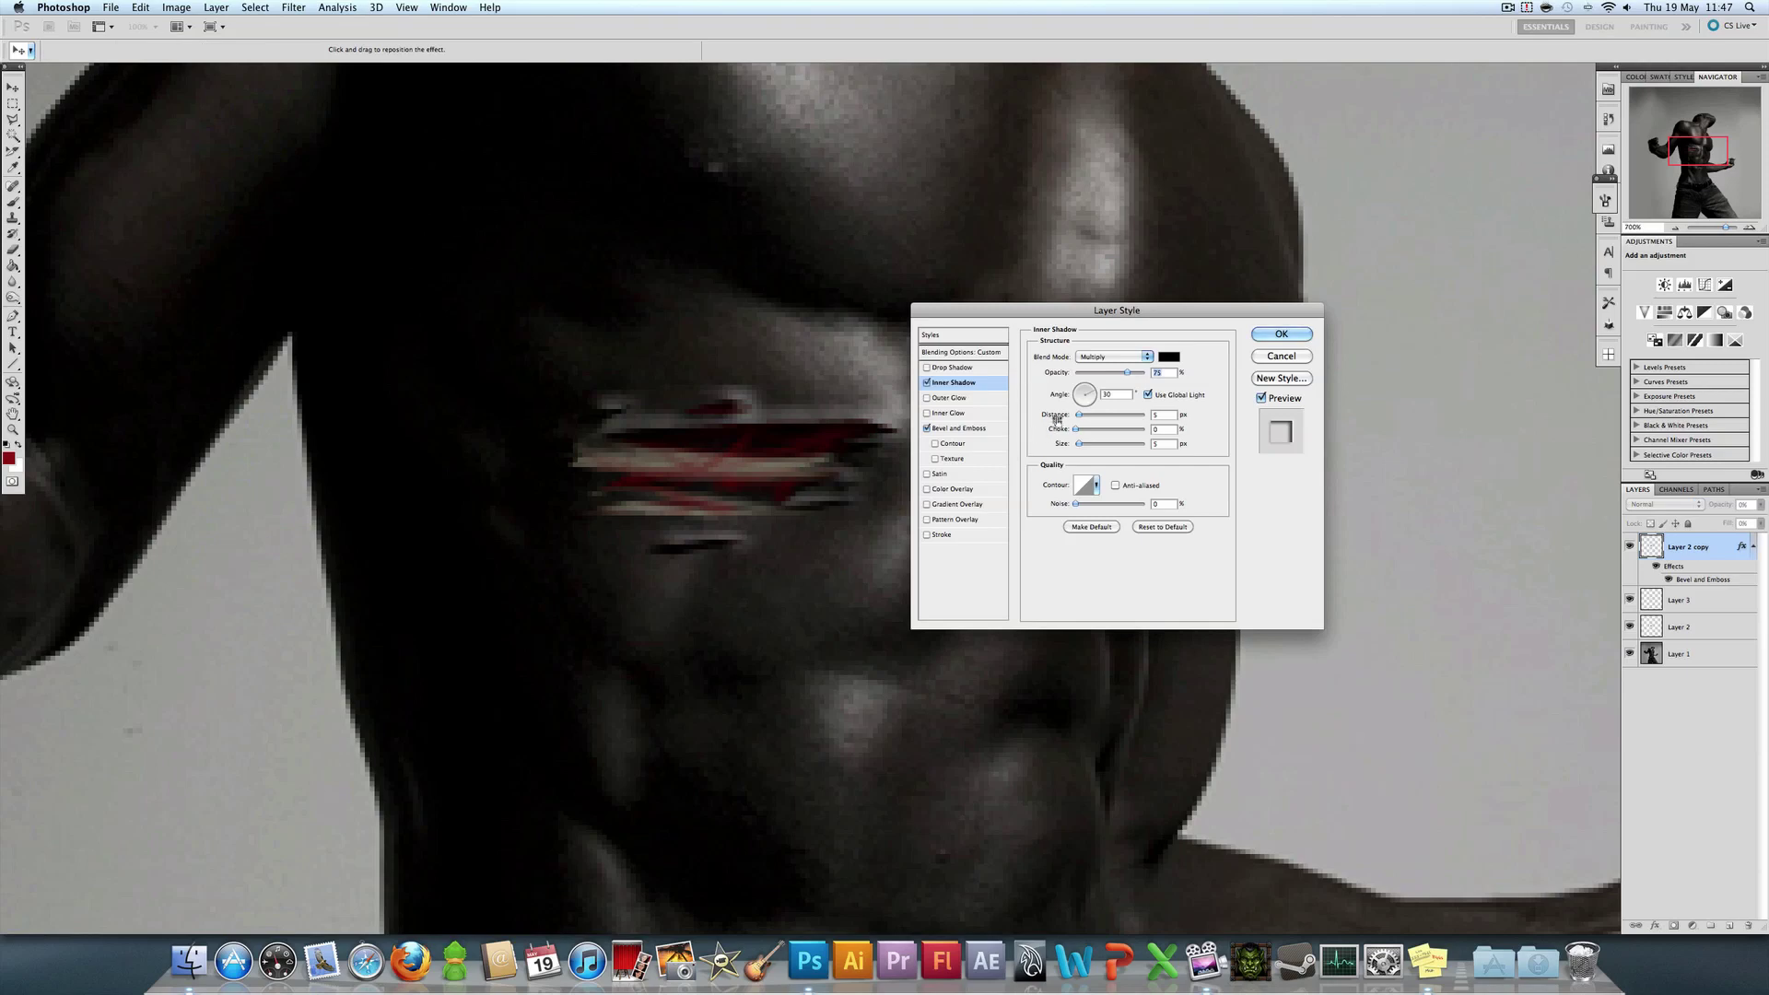
{"action": "left_click", "coordinate": [1147, 394]}
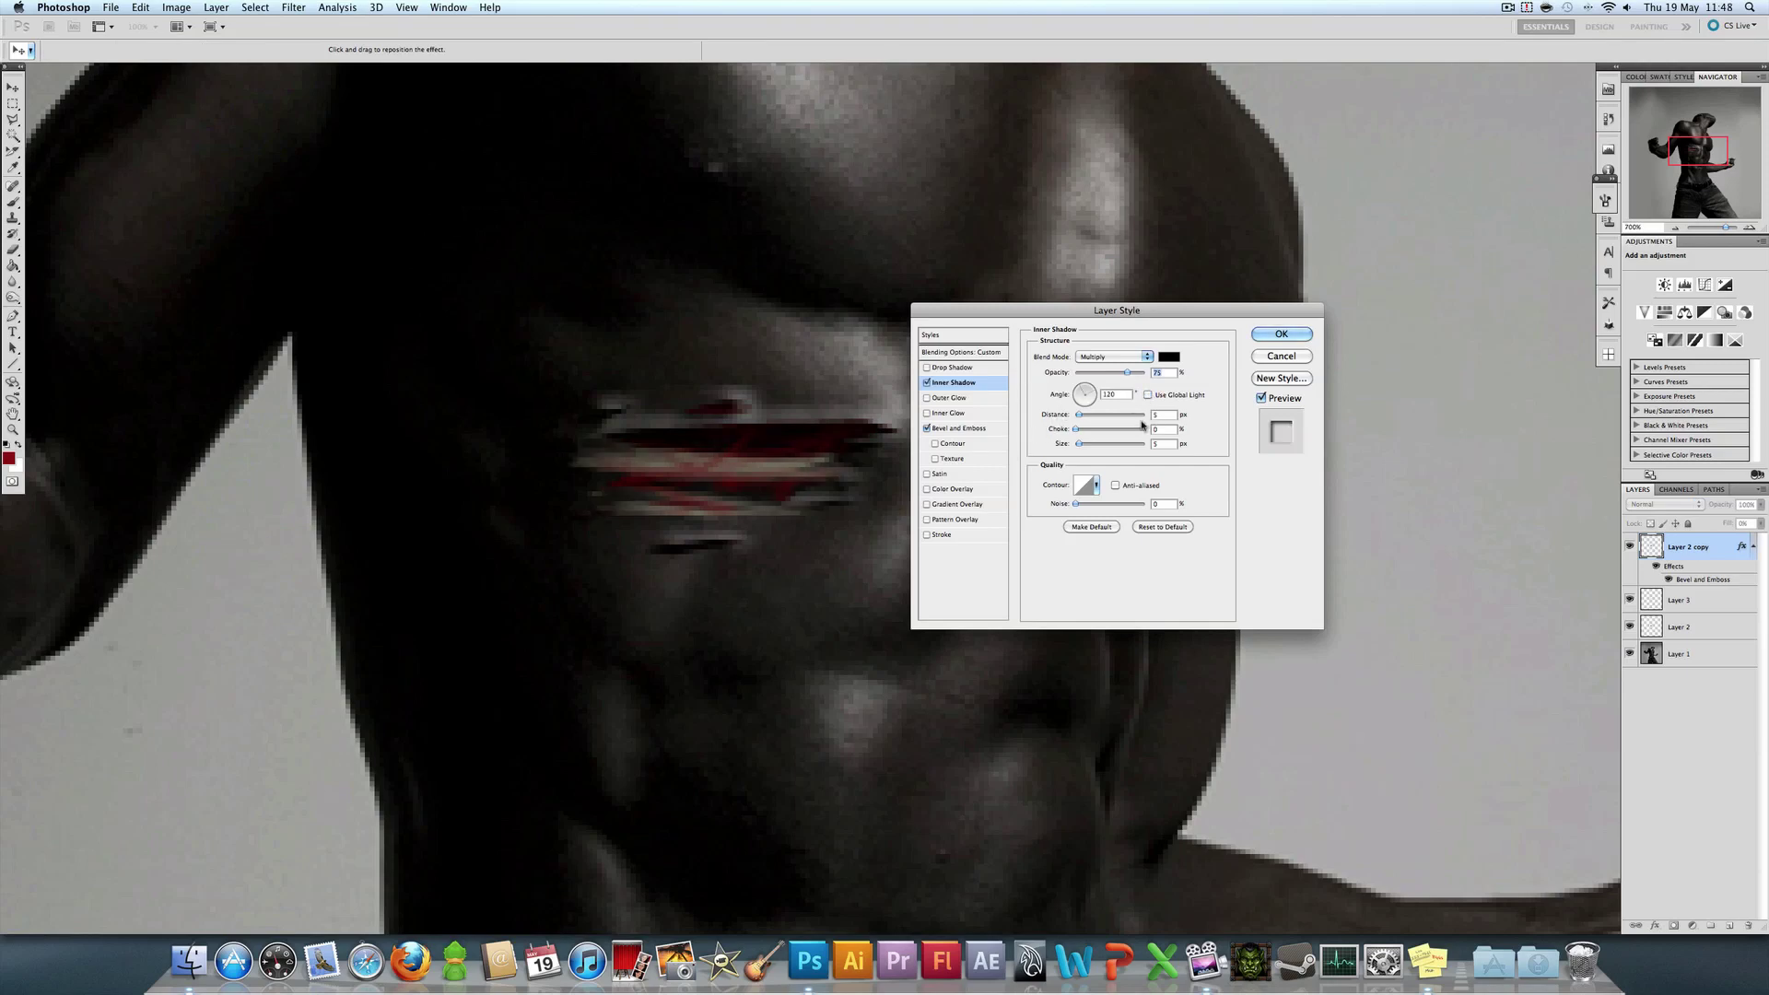
{"action": "left_click_drag", "start_coordinate": [1089, 405], "coordinate": [1121, 385]}
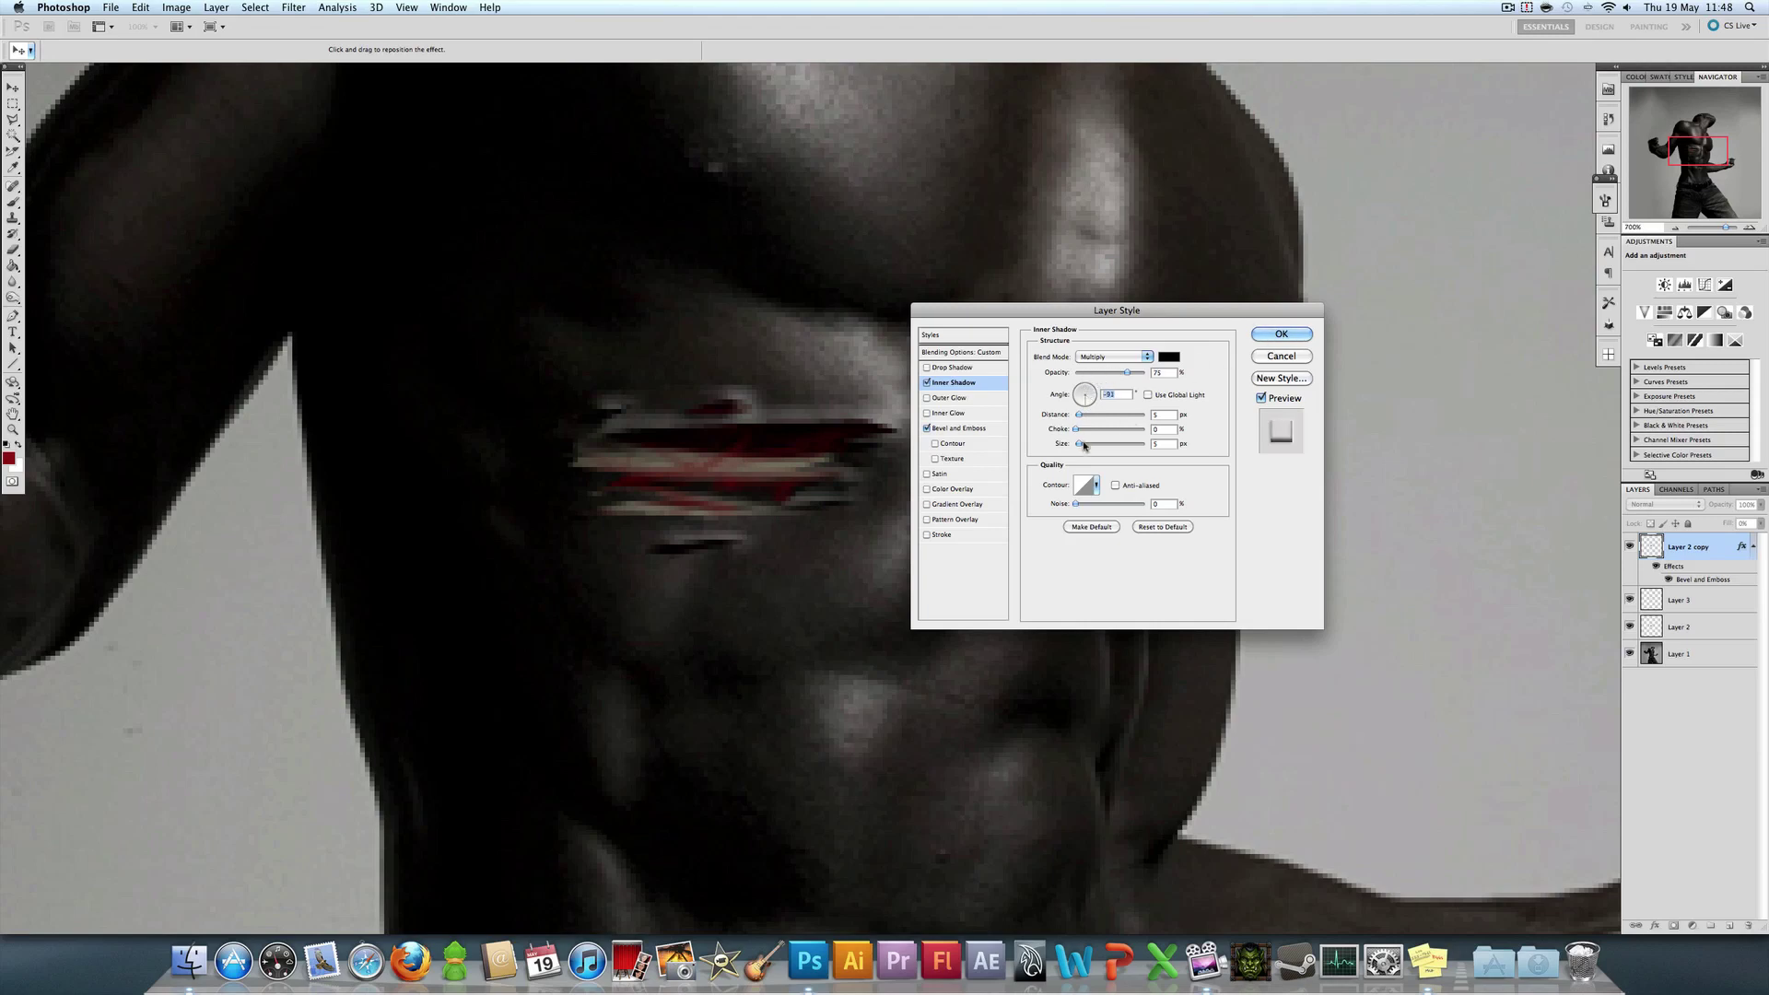
{"action": "left_click", "coordinate": [1087, 382]}
{"action": "left_click", "coordinate": [1084, 382]}
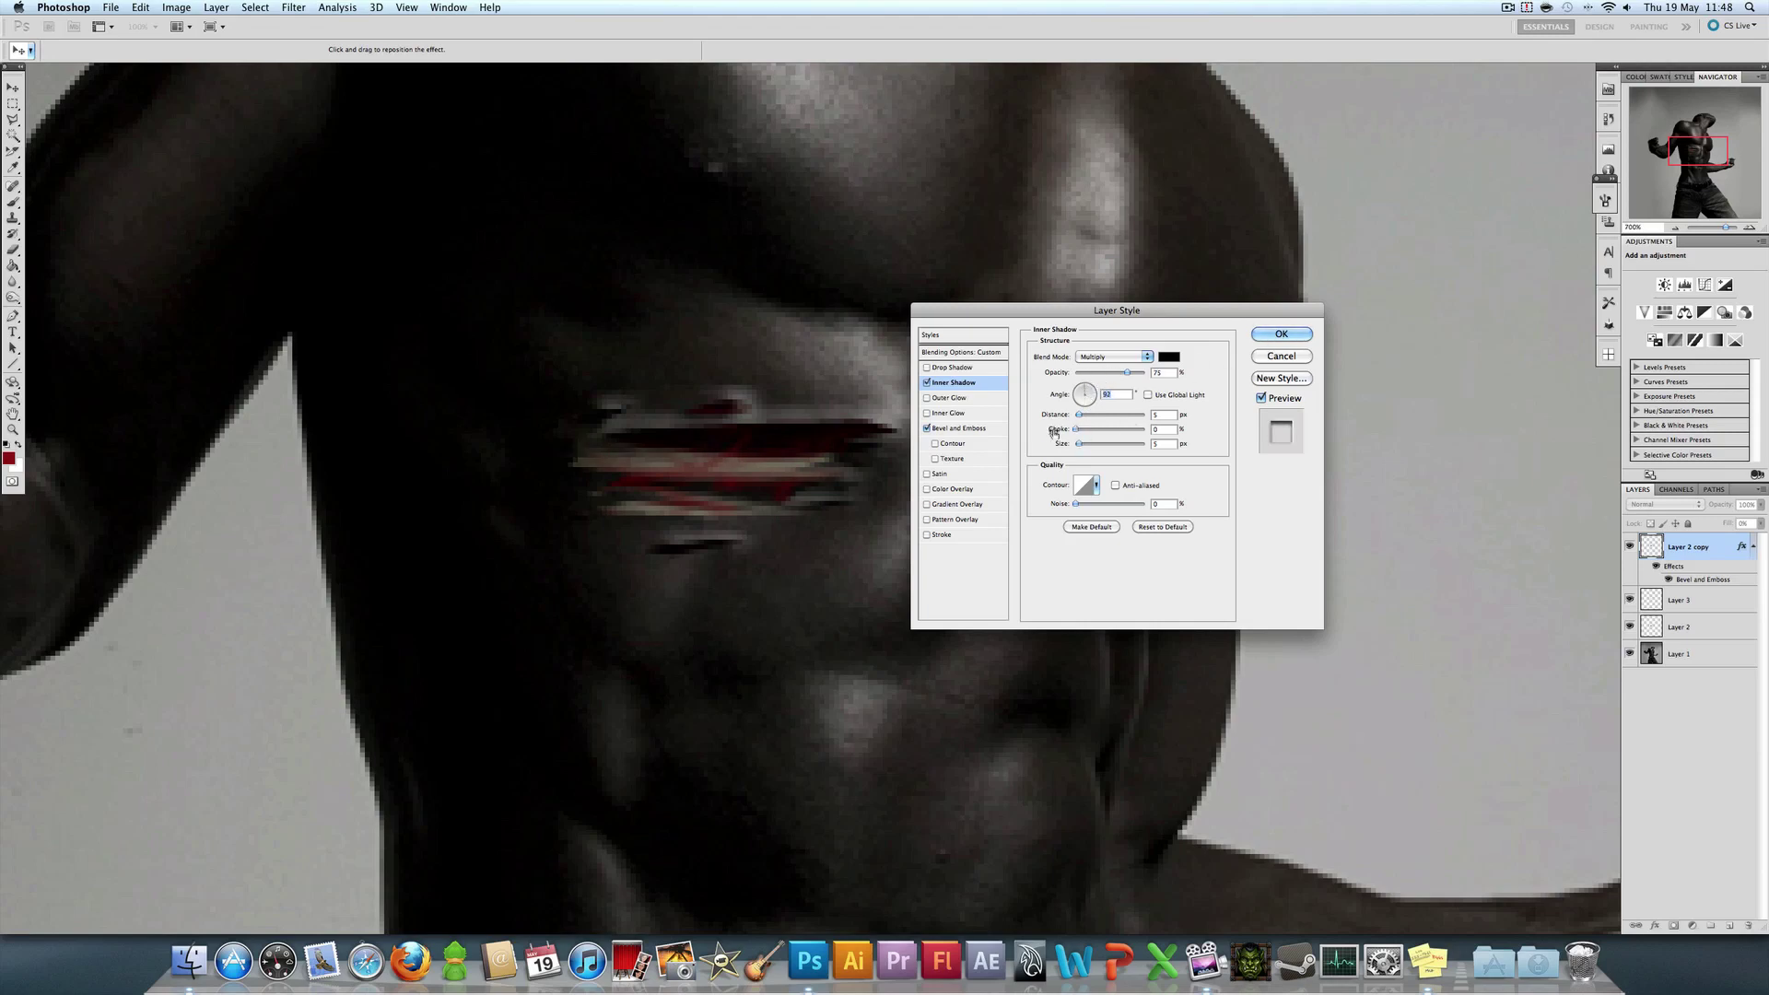
Step: Compare the wound with and without the inner shadow, adjust its distance, set size 4 px and opacity 73%, and apply the style
{"action": "left_click", "coordinate": [928, 383]}
{"action": "left_click", "coordinate": [930, 384]}
{"action": "left_click", "coordinate": [928, 383]}
{"action": "left_click", "coordinate": [928, 383]}
{"action": "left_click_drag", "start_coordinate": [1079, 415], "coordinate": [1078, 415]}
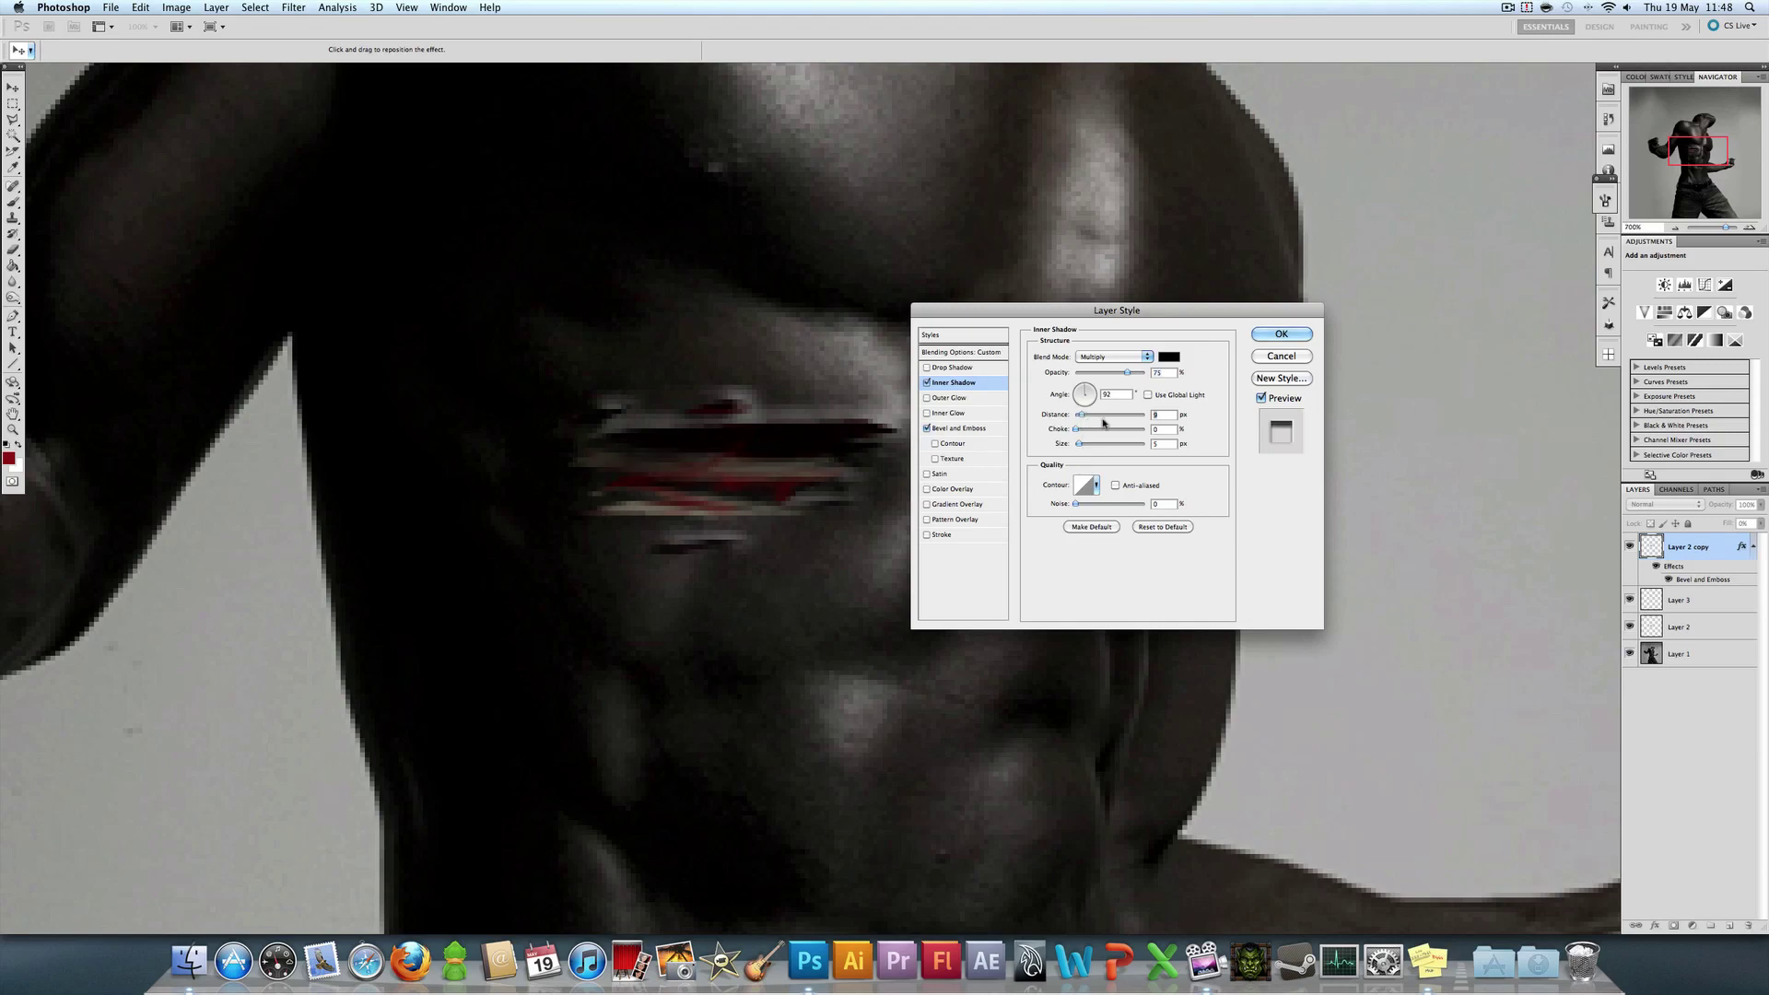
{"action": "double_click", "coordinate": [1172, 442]}
{"action": "type", "text": "4"}
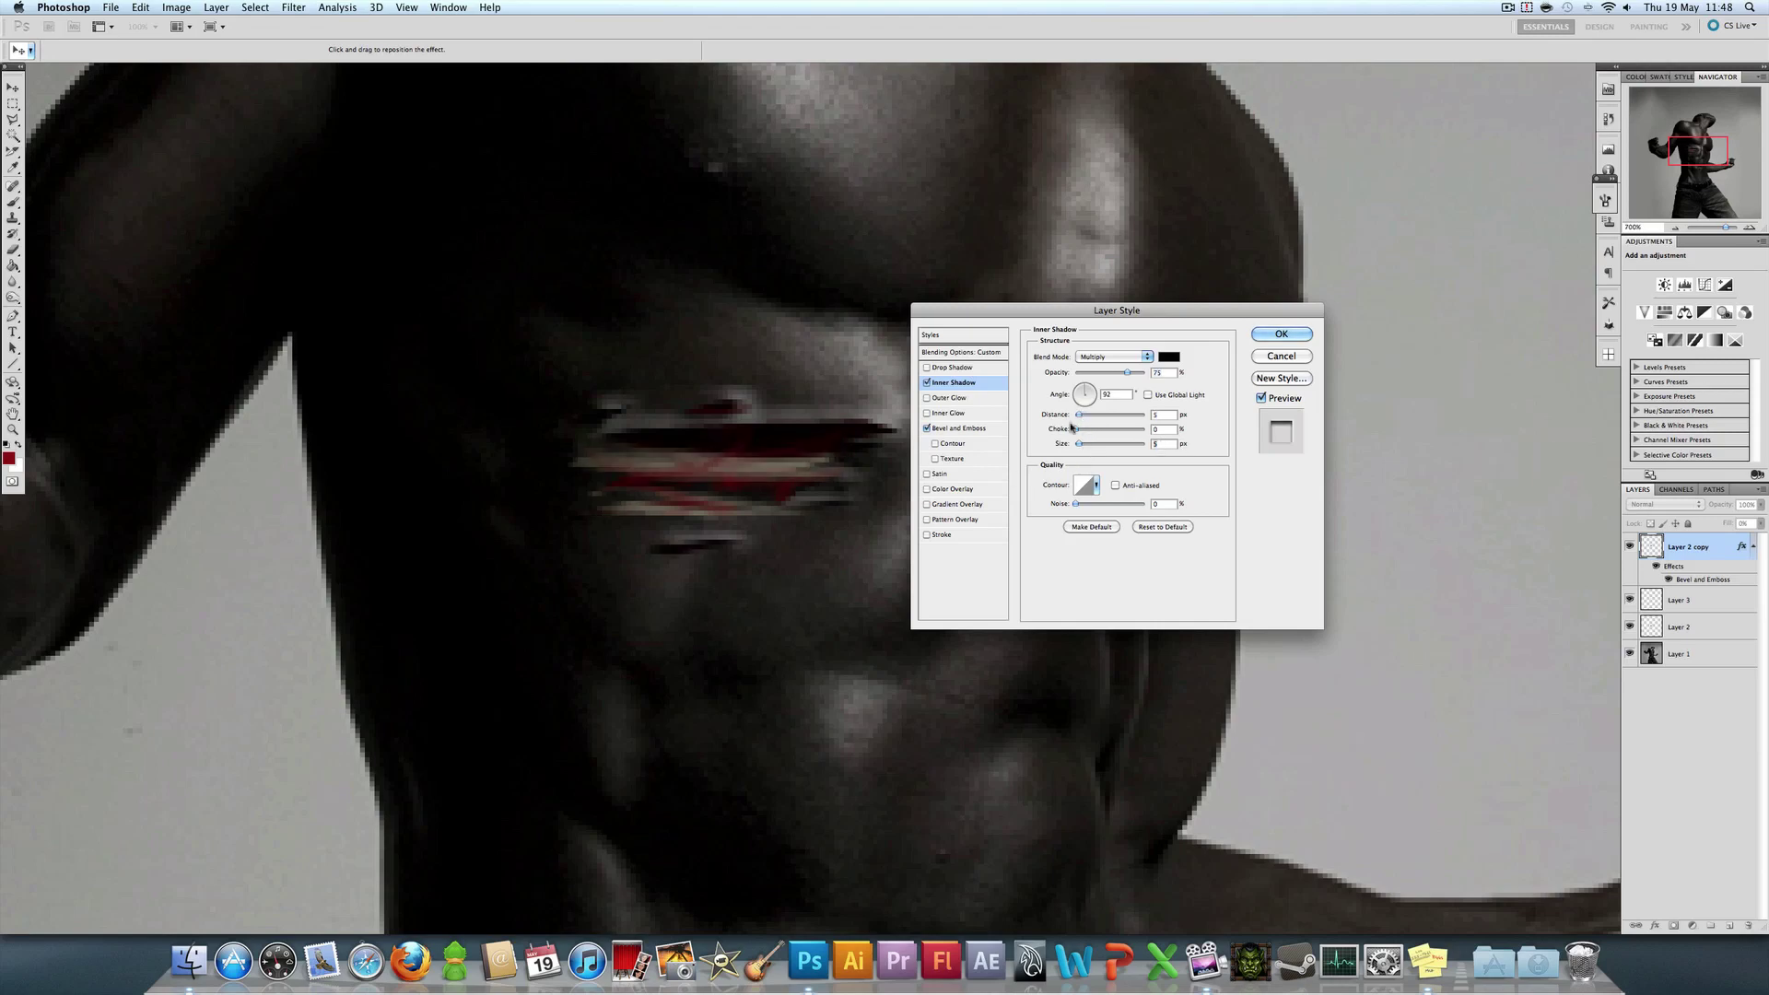
{"action": "double_click", "coordinate": [1163, 372]}
{"action": "type", "text": "100"}
{"action": "type", "text": "73"}
{"action": "left_click", "coordinate": [1276, 339]}
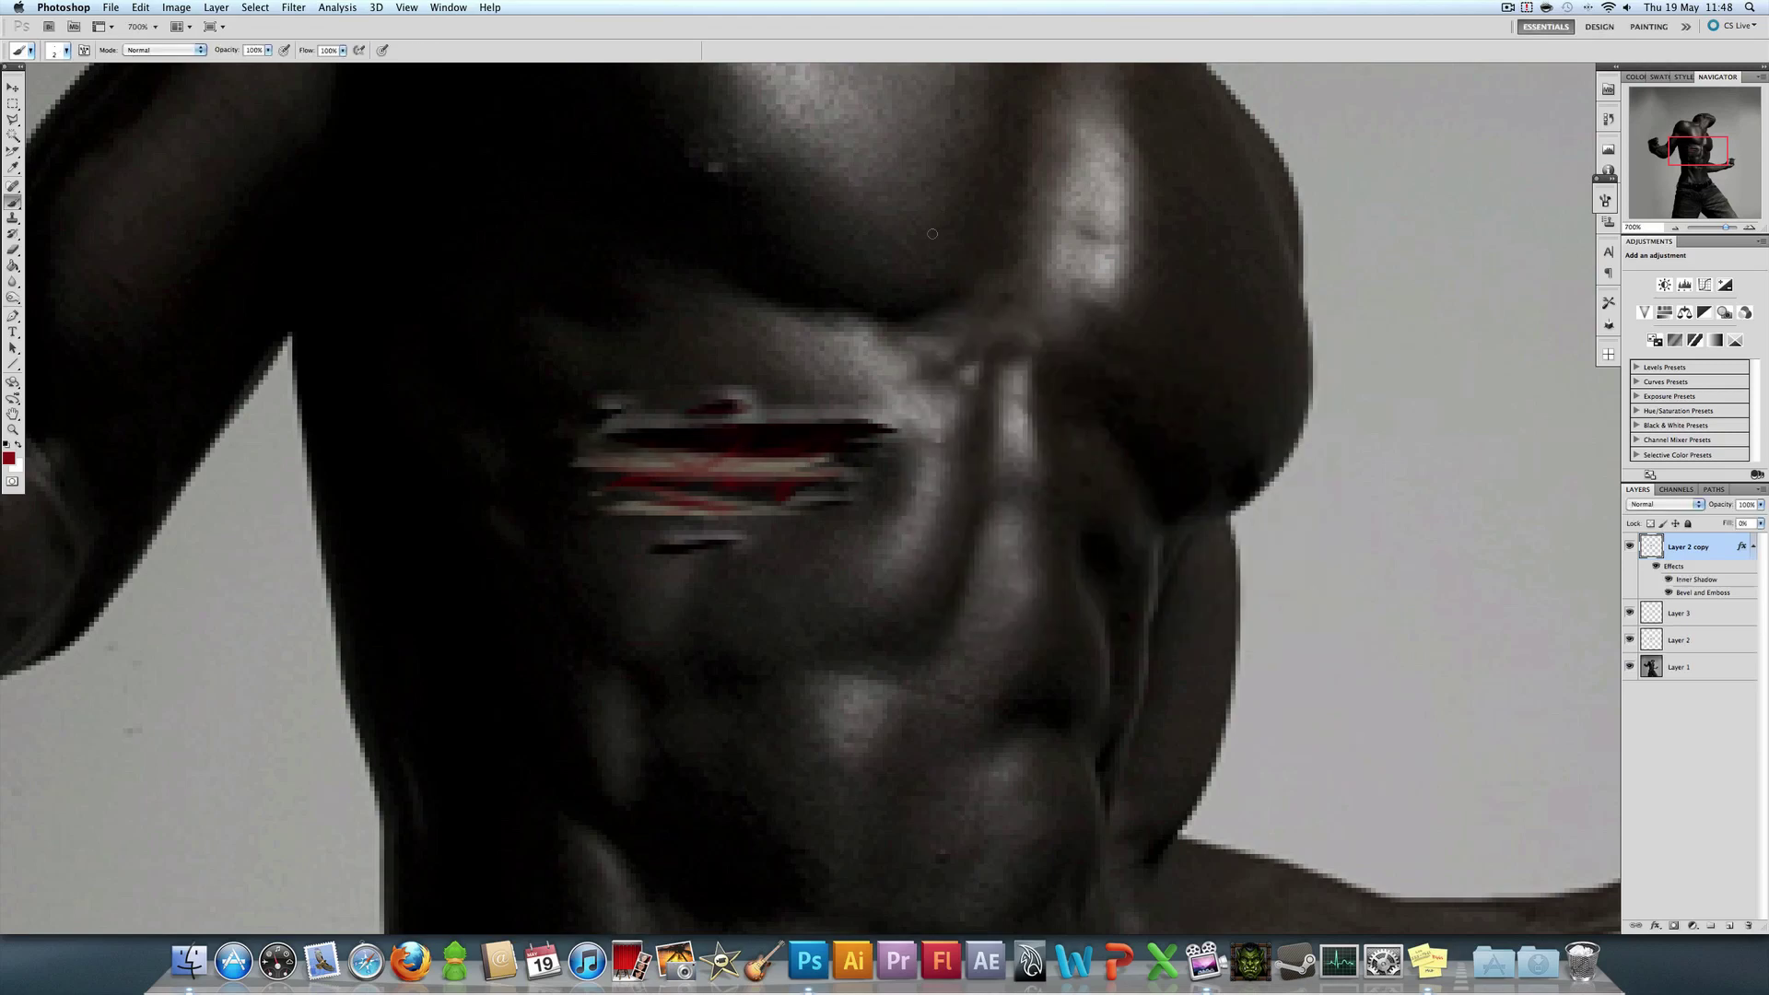
{"action": "key", "text": "z"}
{"action": "left_click", "coordinate": [425, 451], "text": "alt"}
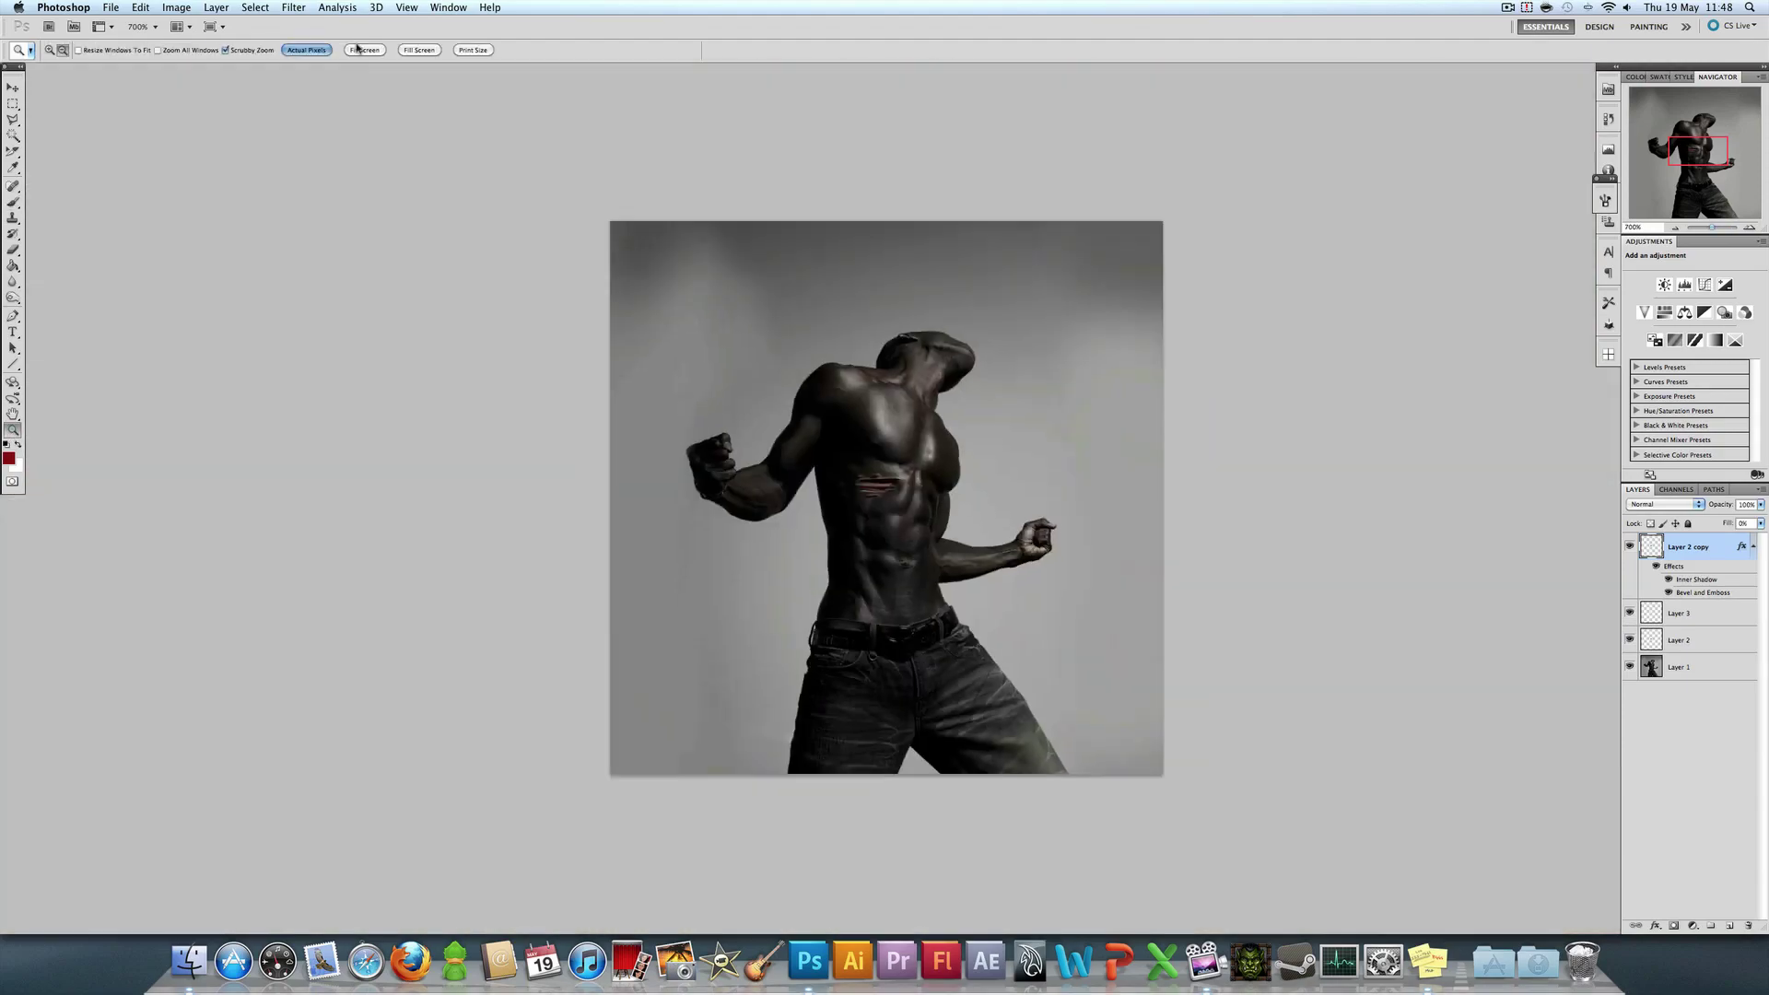
{"action": "left_click", "coordinate": [675, 239], "text": "alt"}
{"action": "left_click", "coordinate": [962, 481], "text": "alt"}
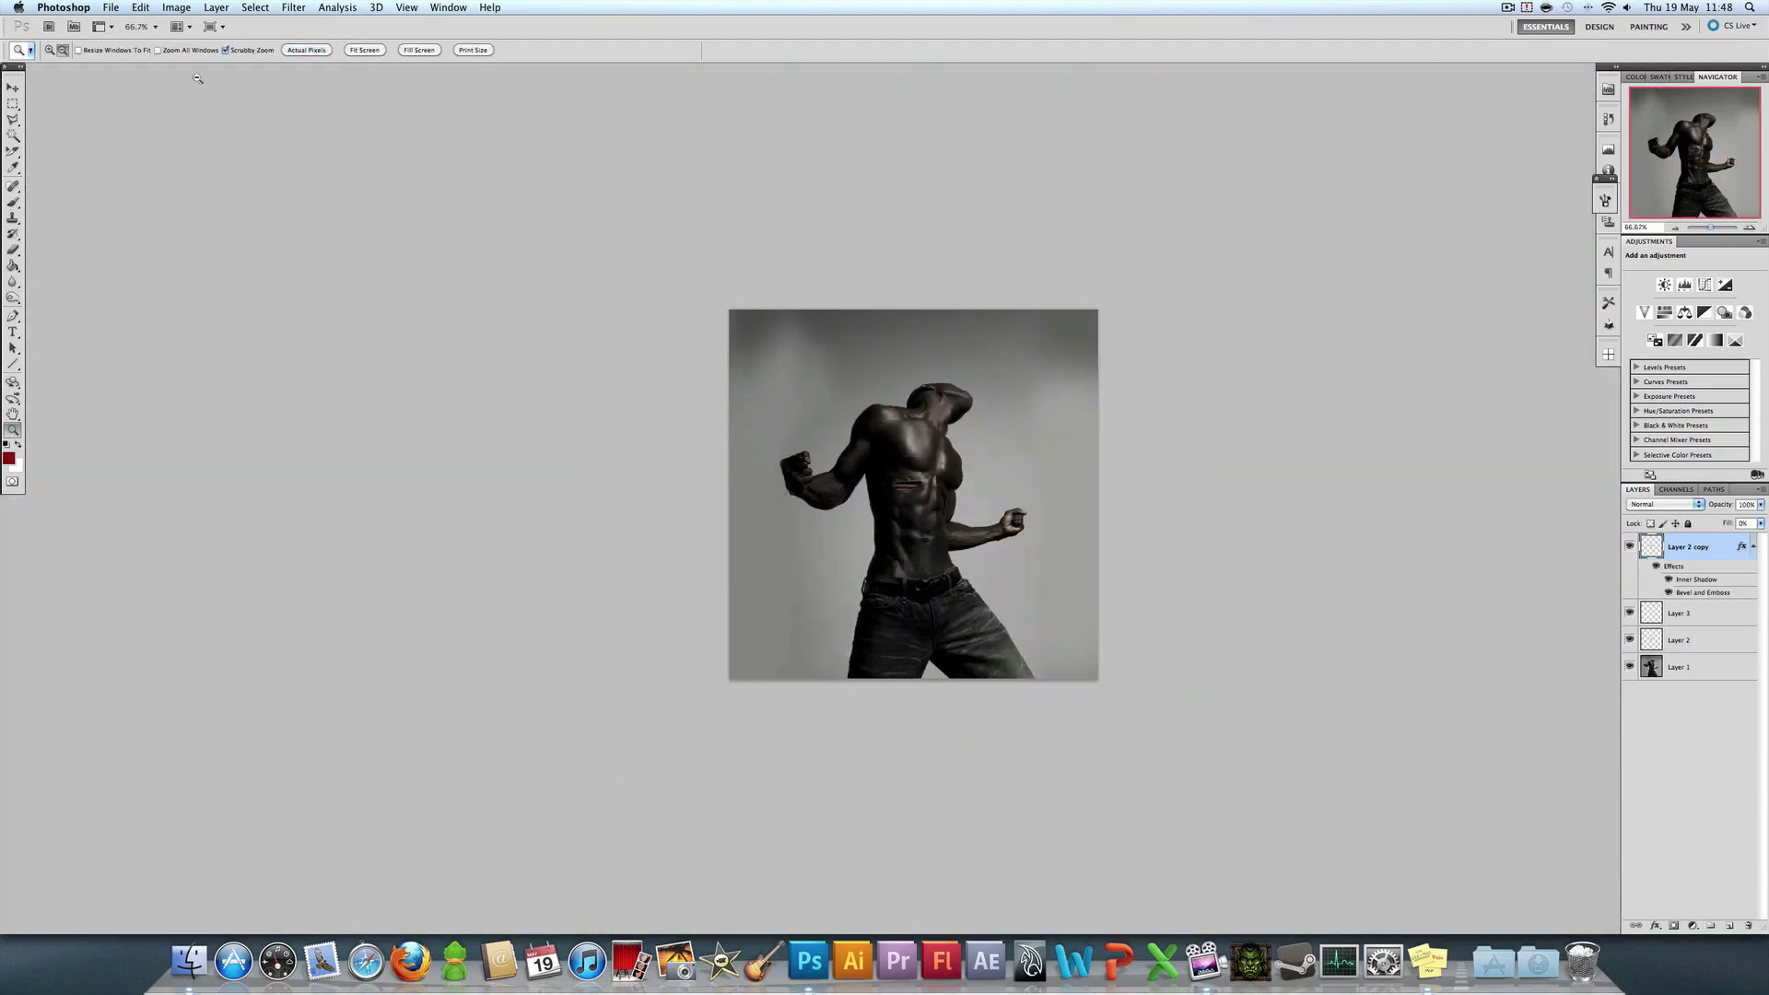
{"action": "left_click", "coordinate": [958, 492]}
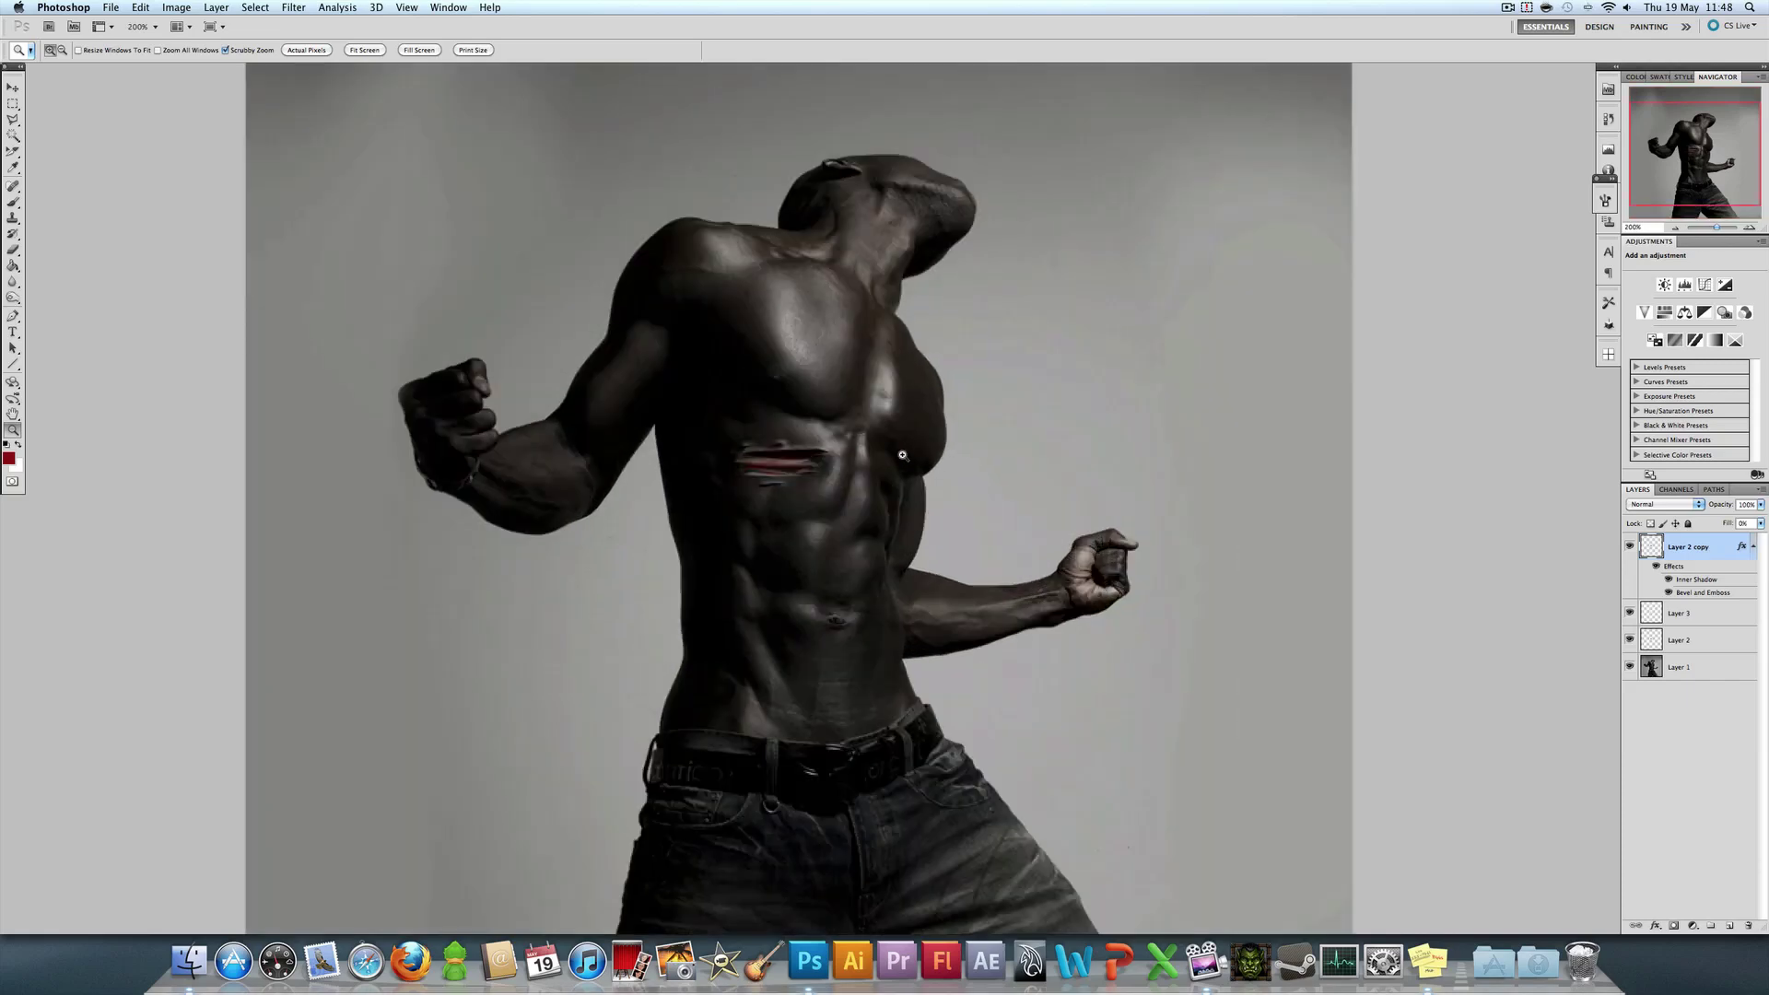
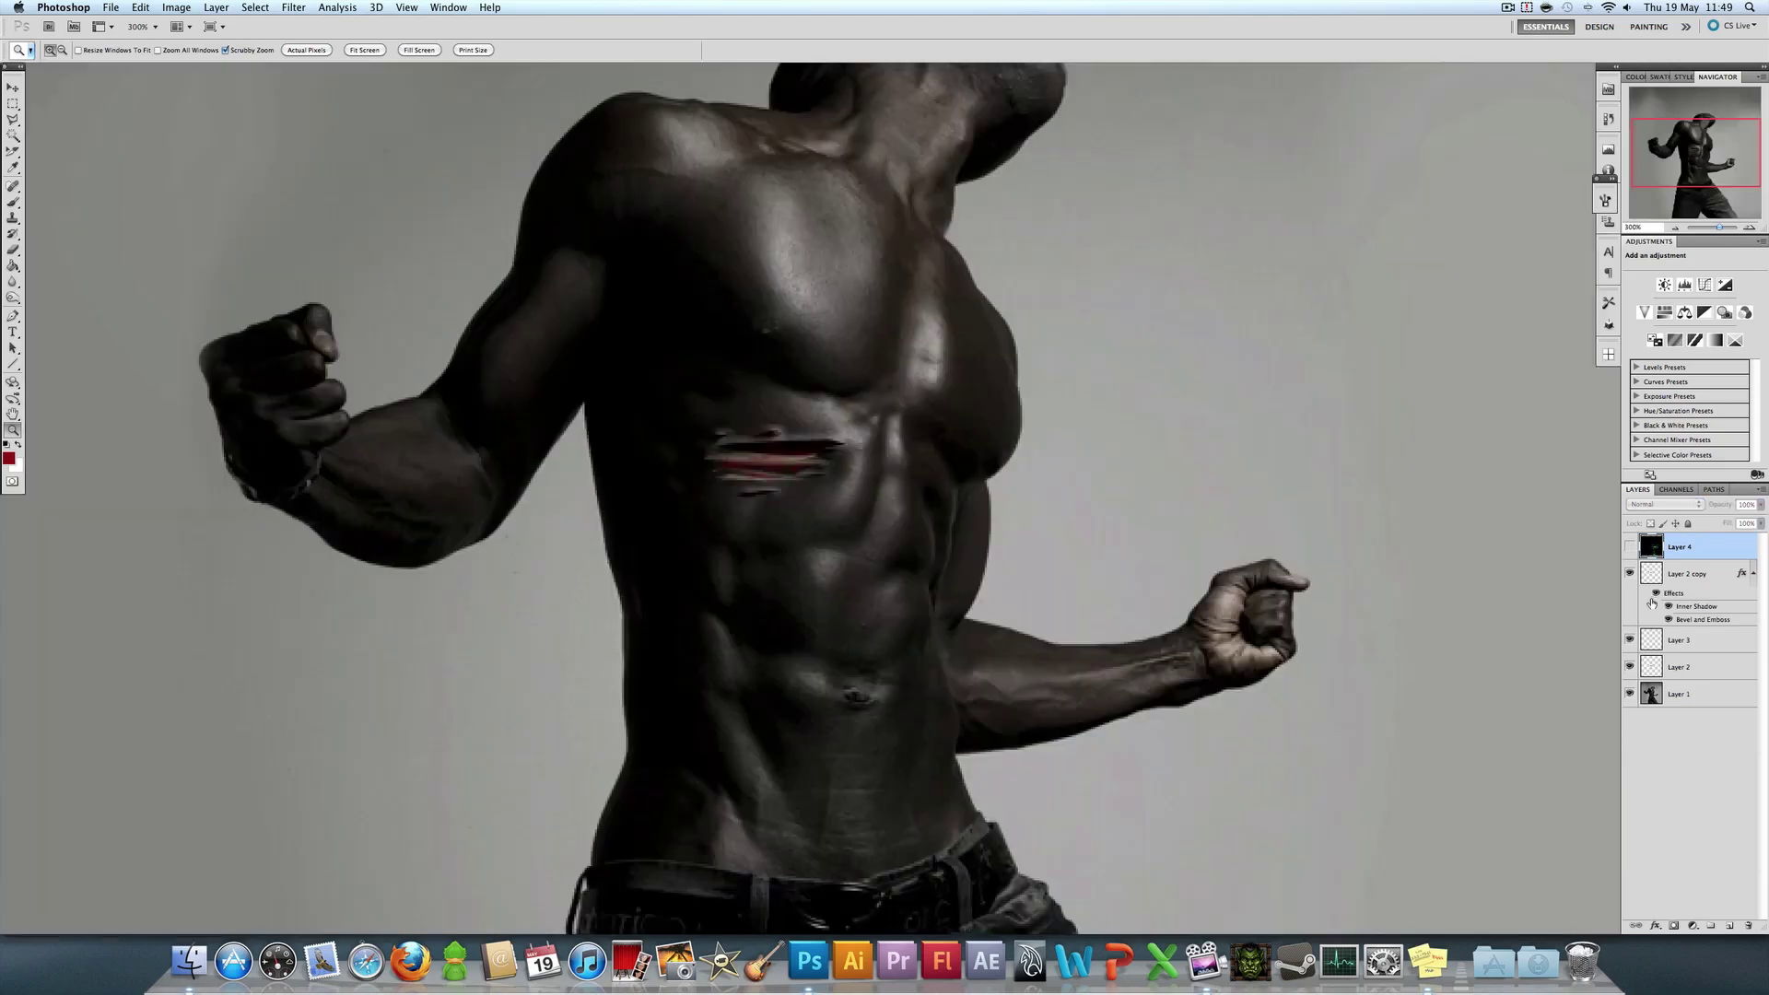
Step: Hide the painted blood on Layer 3, show the green shard render on Layer 4, and set Layer 4's blend mode to Lighten
{"action": "left_click", "coordinate": [1629, 640]}
{"action": "left_click", "coordinate": [1629, 548]}
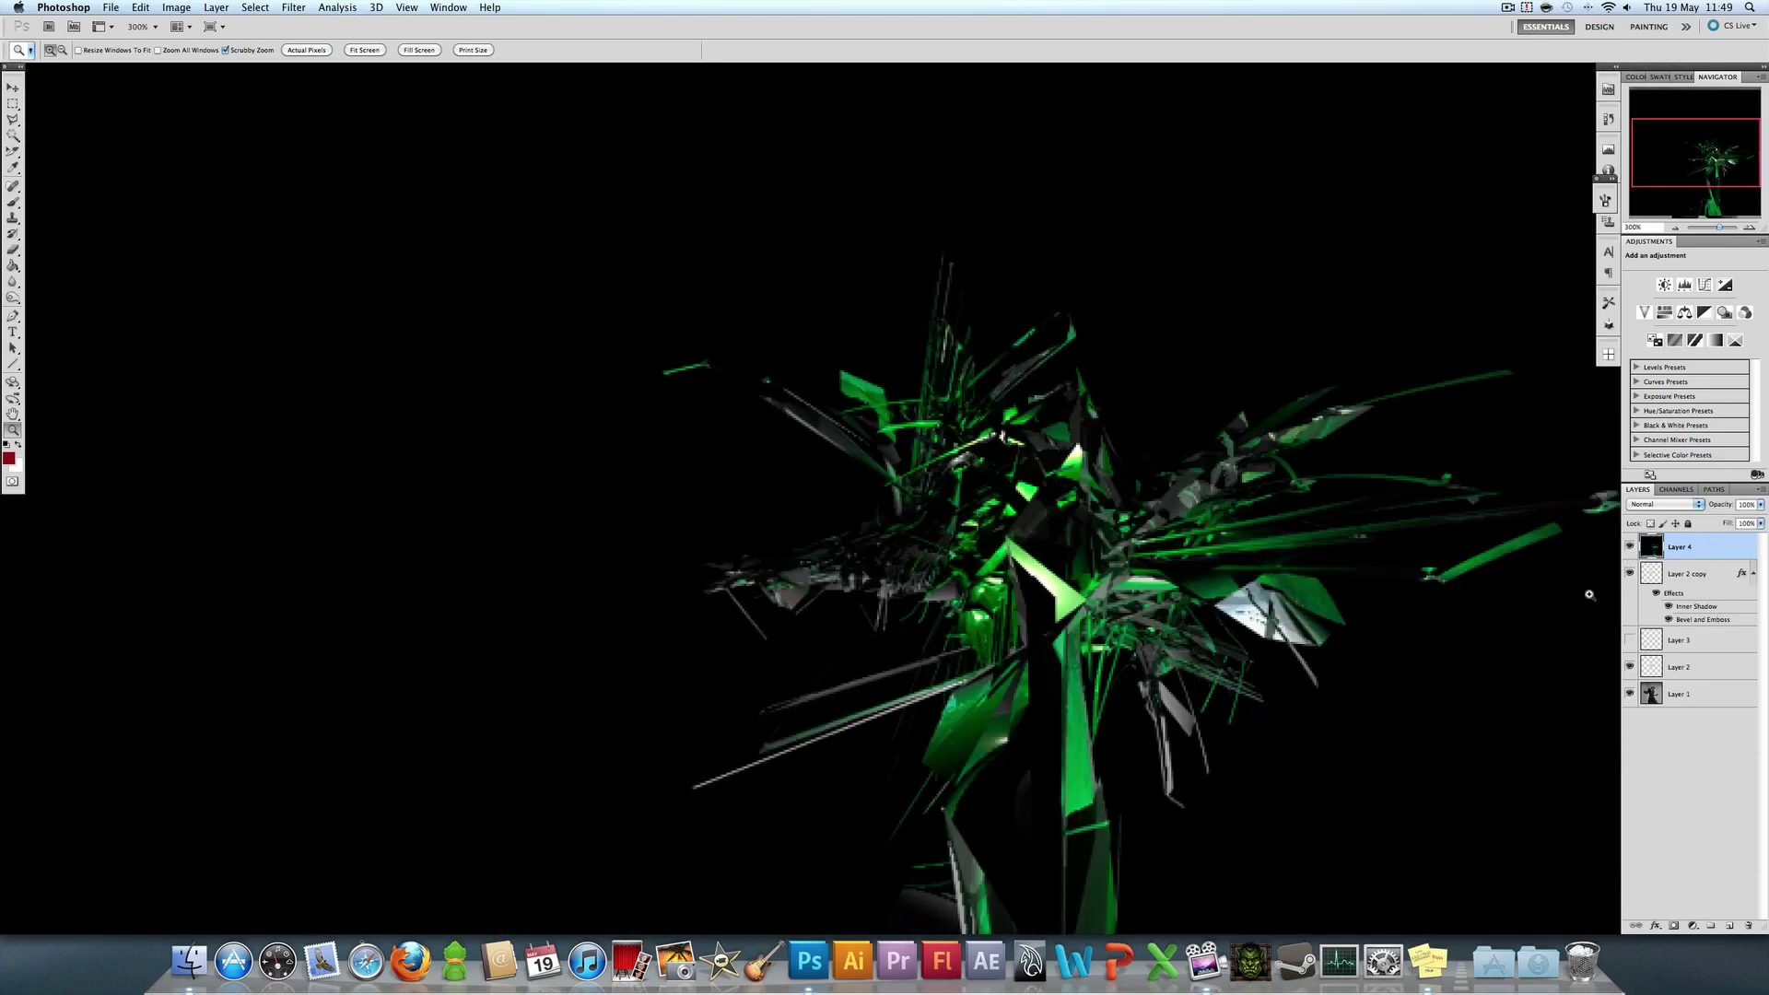
{"action": "left_click", "coordinate": [1649, 505]}
{"action": "left_click", "coordinate": [1643, 584]}
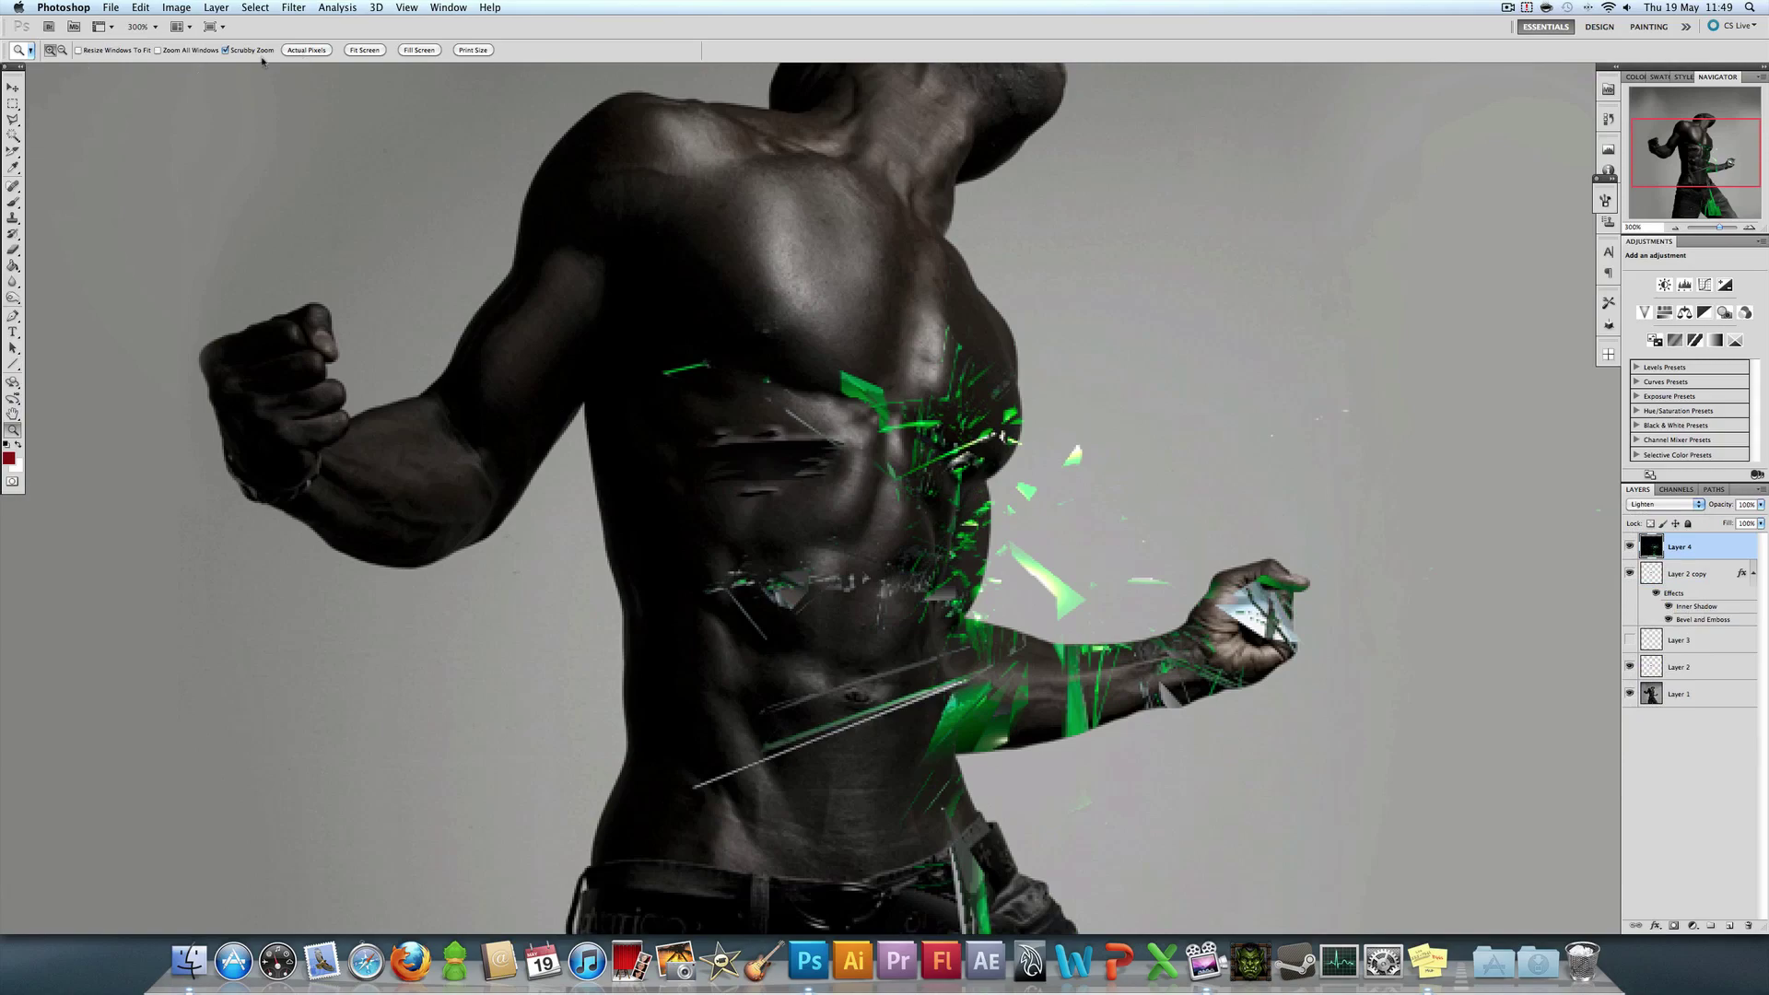
Step: Try Color Dodge on Layer 4, and set its blend mode to Linear Dodge (Add)
{"action": "left_click", "coordinate": [306, 52]}
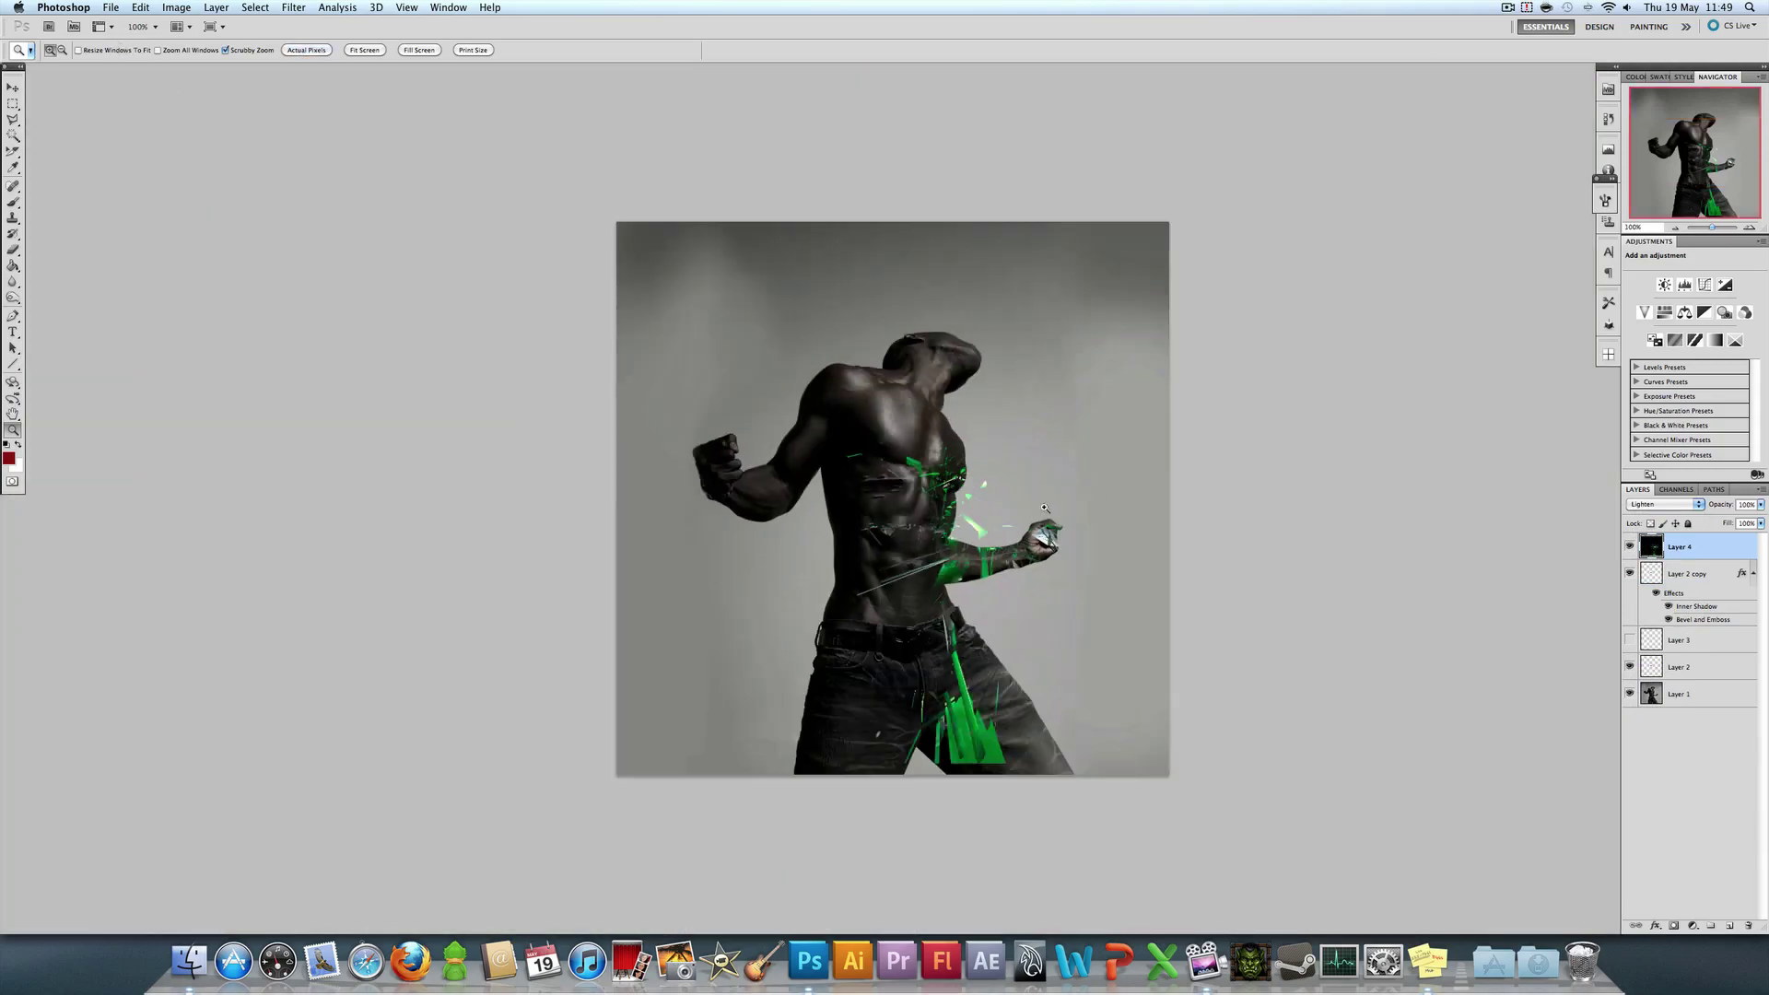
{"action": "left_click_drag", "start_coordinate": [1045, 507], "coordinate": [1265, 526]}
{"action": "left_click", "coordinate": [1662, 505]}
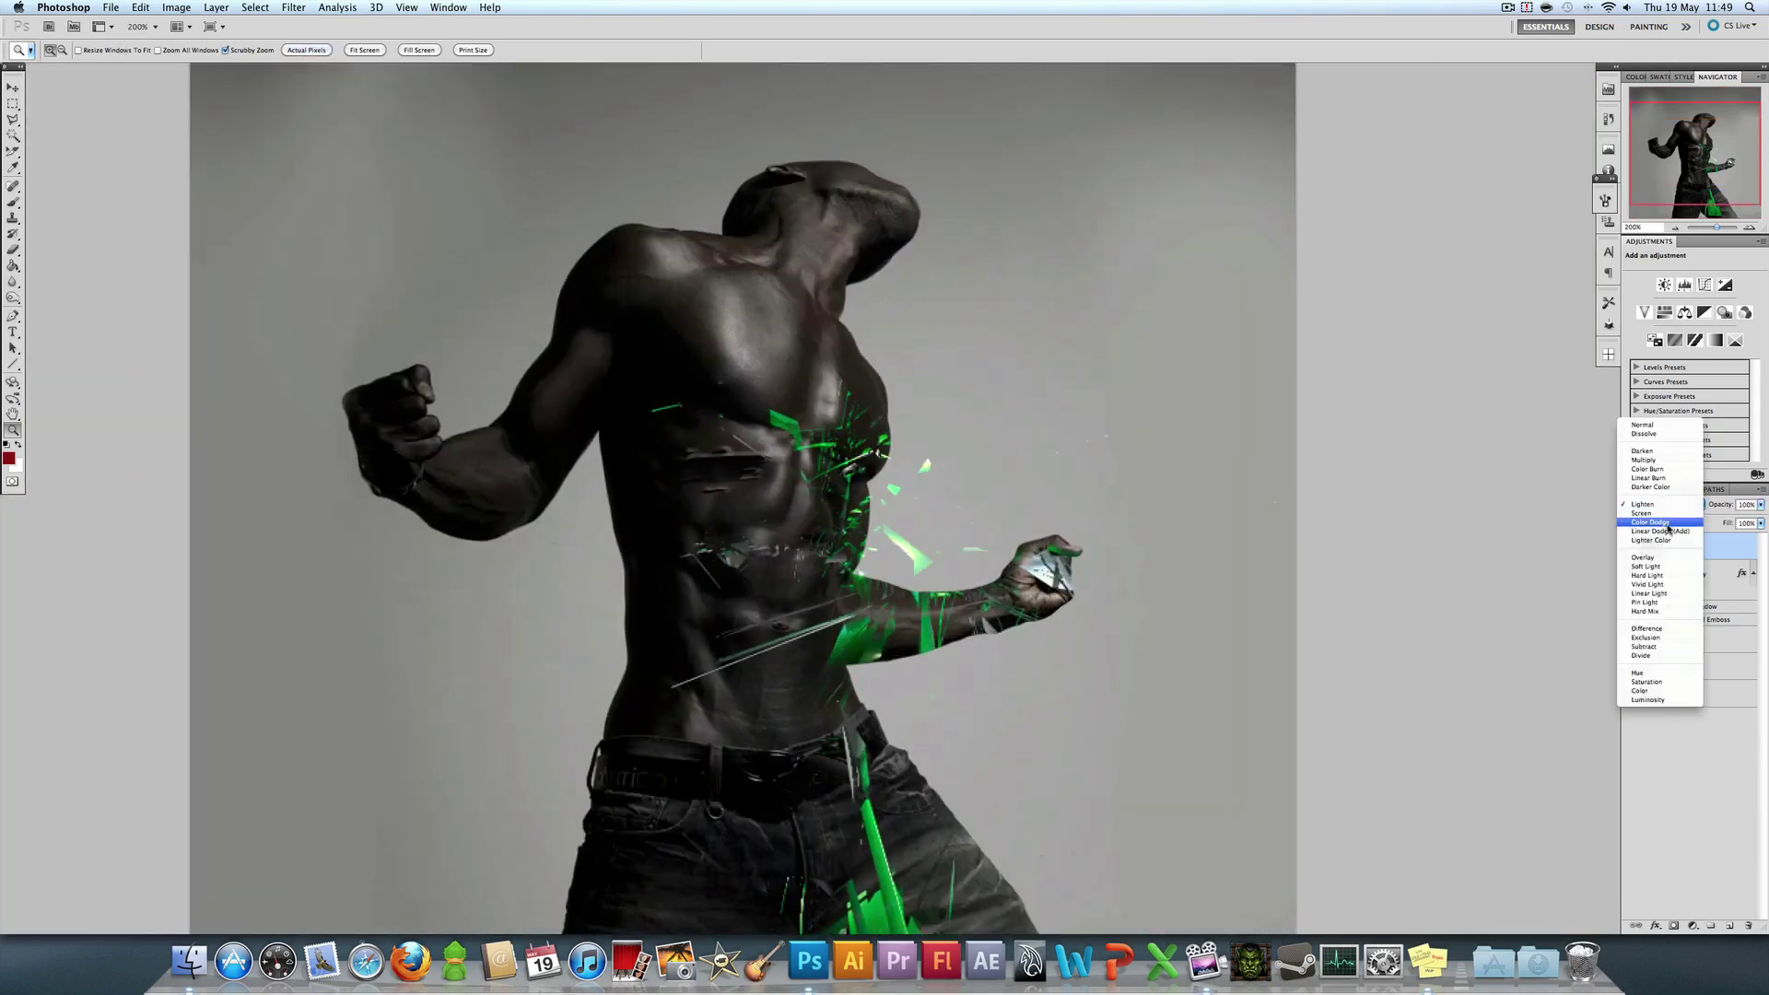
{"action": "left_click", "coordinate": [1668, 522]}
{"action": "left_click", "coordinate": [1670, 504]}
{"action": "left_click", "coordinate": [1670, 512]}
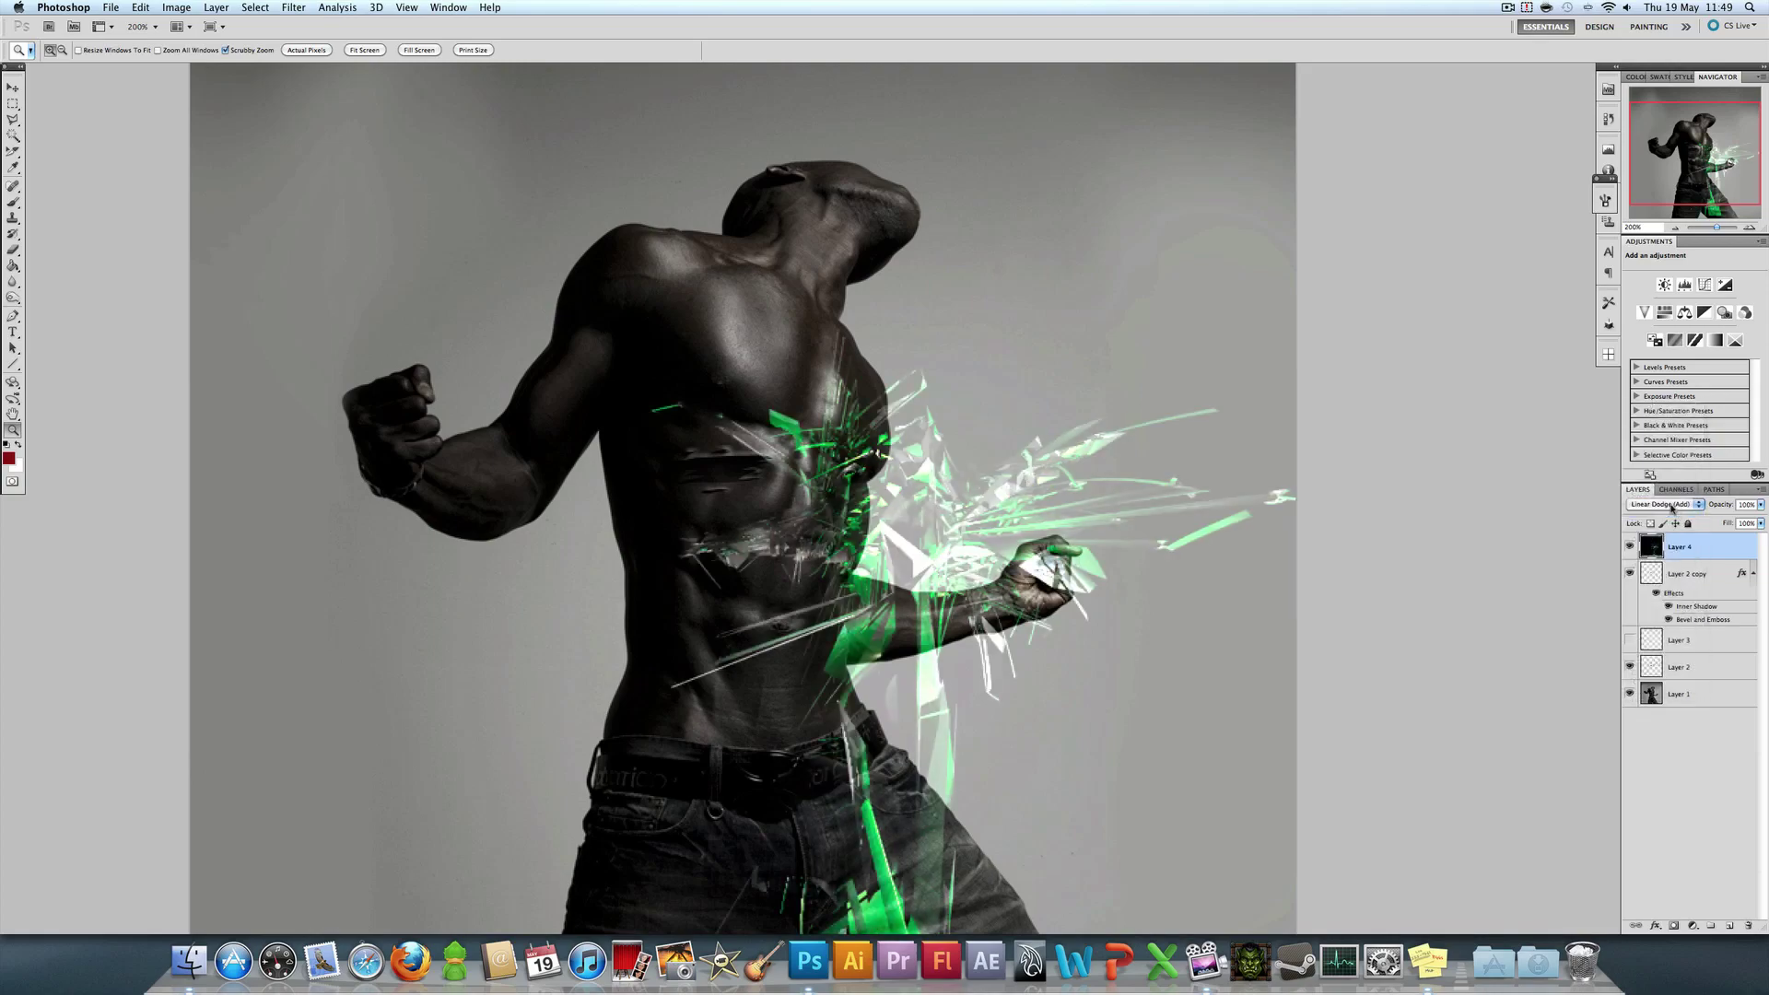
Step: Move the Layer 4 shards over the torso wound and lower the layer's opacity to about 20%
{"action": "key", "text": "v"}
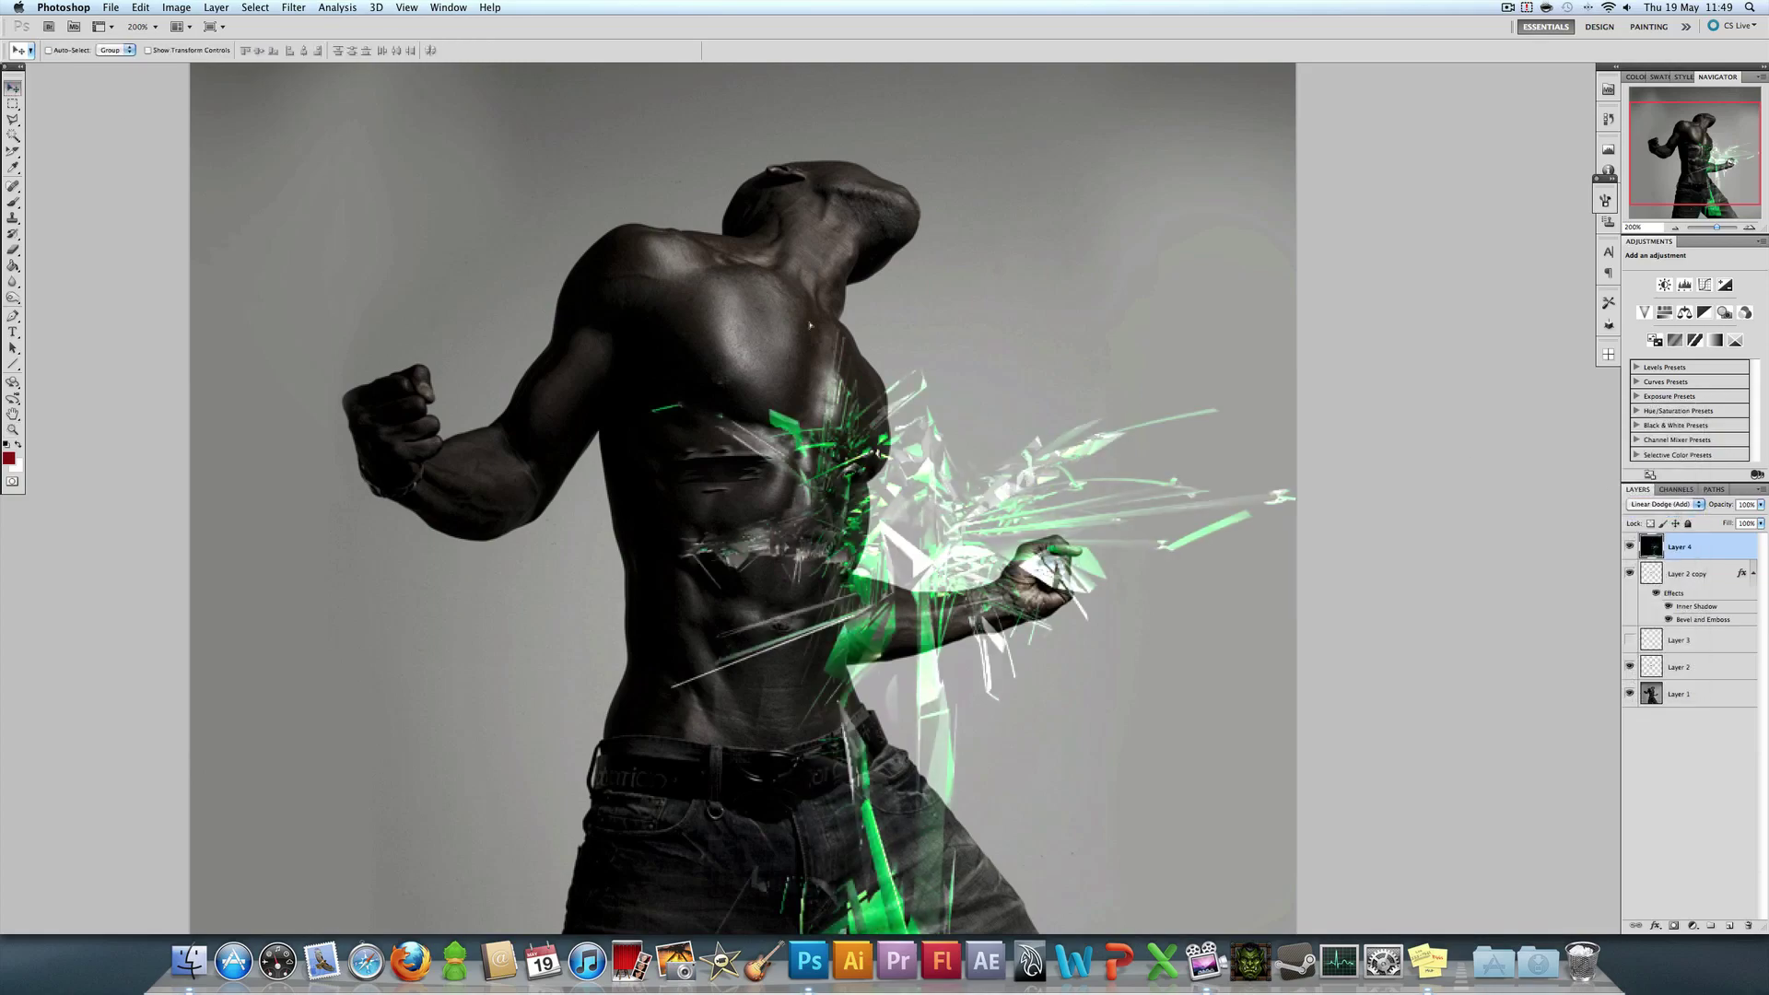
{"action": "left_click_drag", "start_coordinate": [810, 325], "coordinate": [821, 415]}
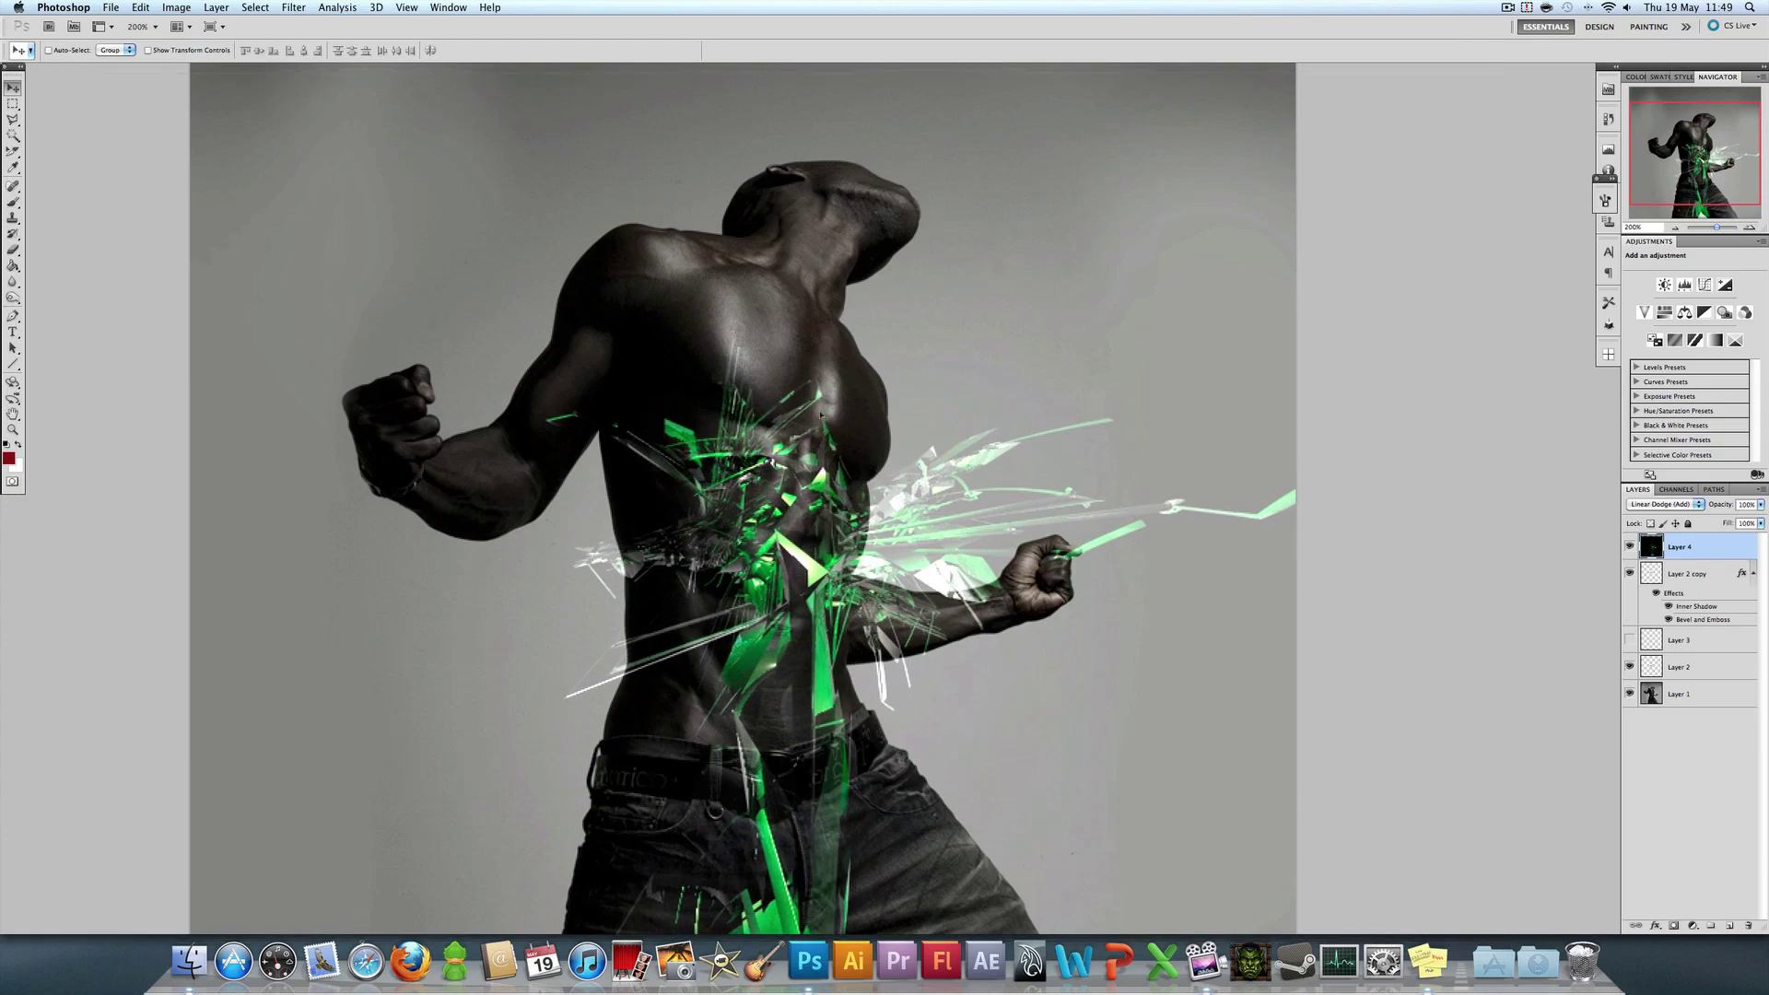
{"action": "key", "text": "z"}
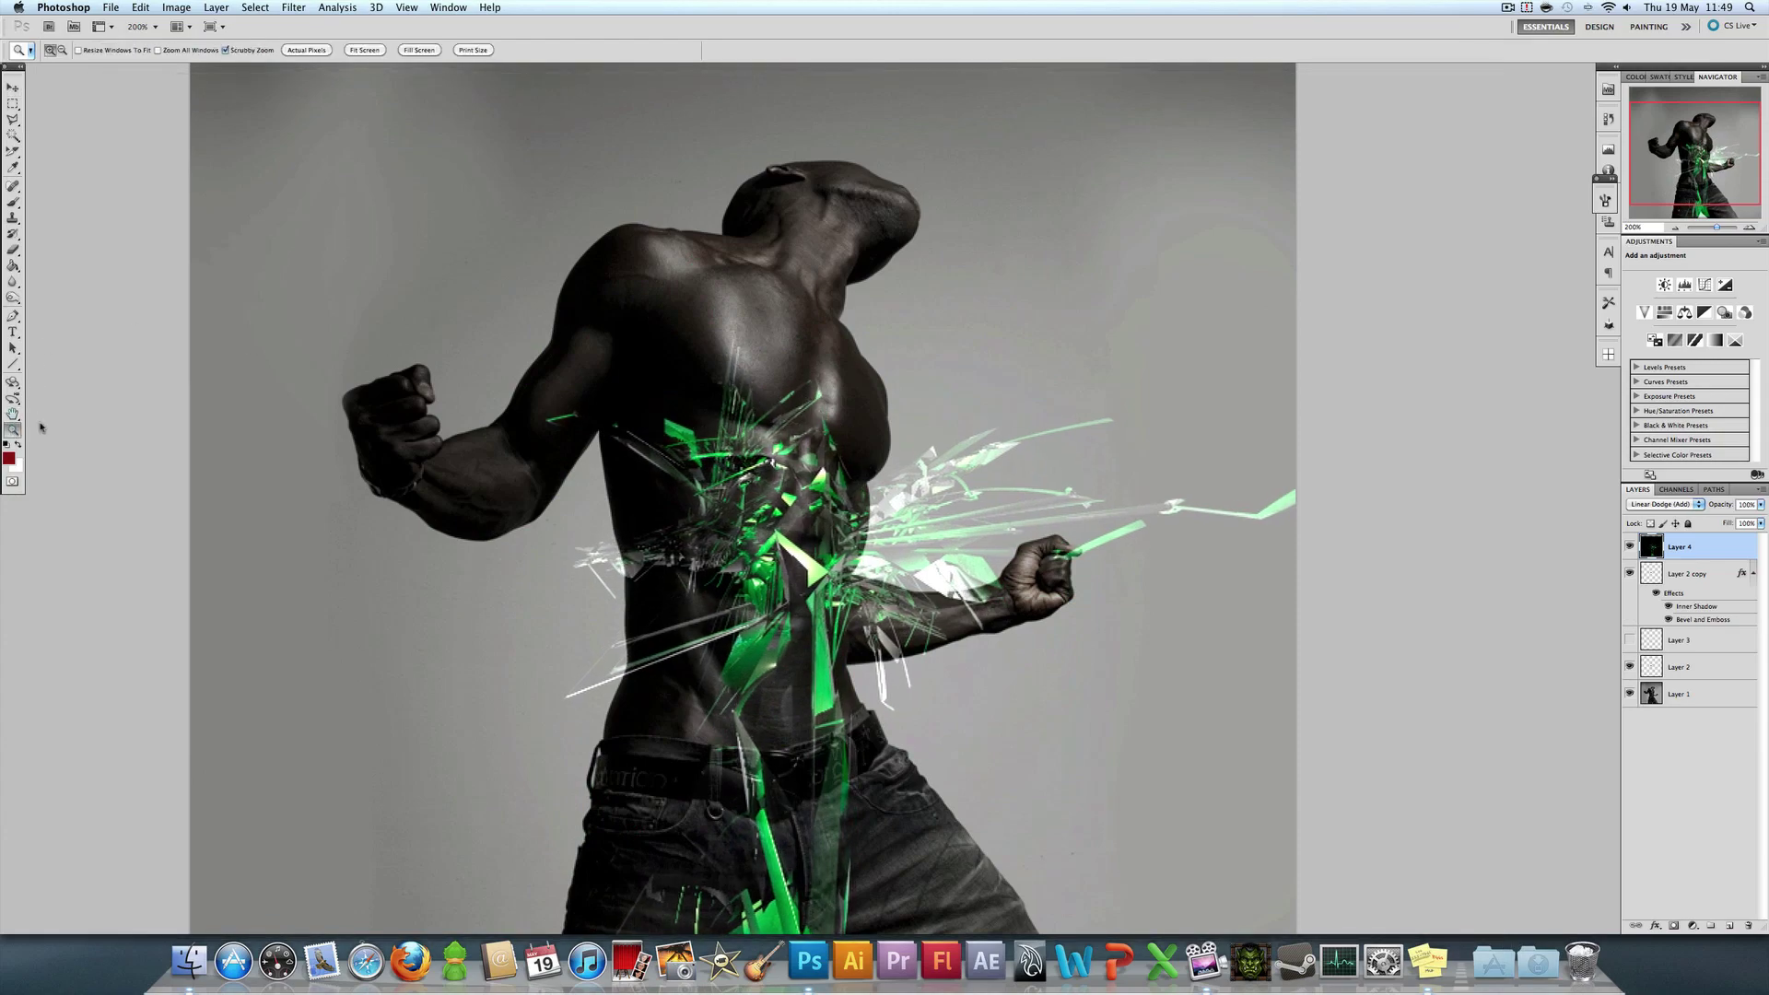
{"action": "left_click", "coordinate": [844, 514]}
{"action": "left_click", "coordinate": [843, 515]}
{"action": "left_click", "coordinate": [844, 514]}
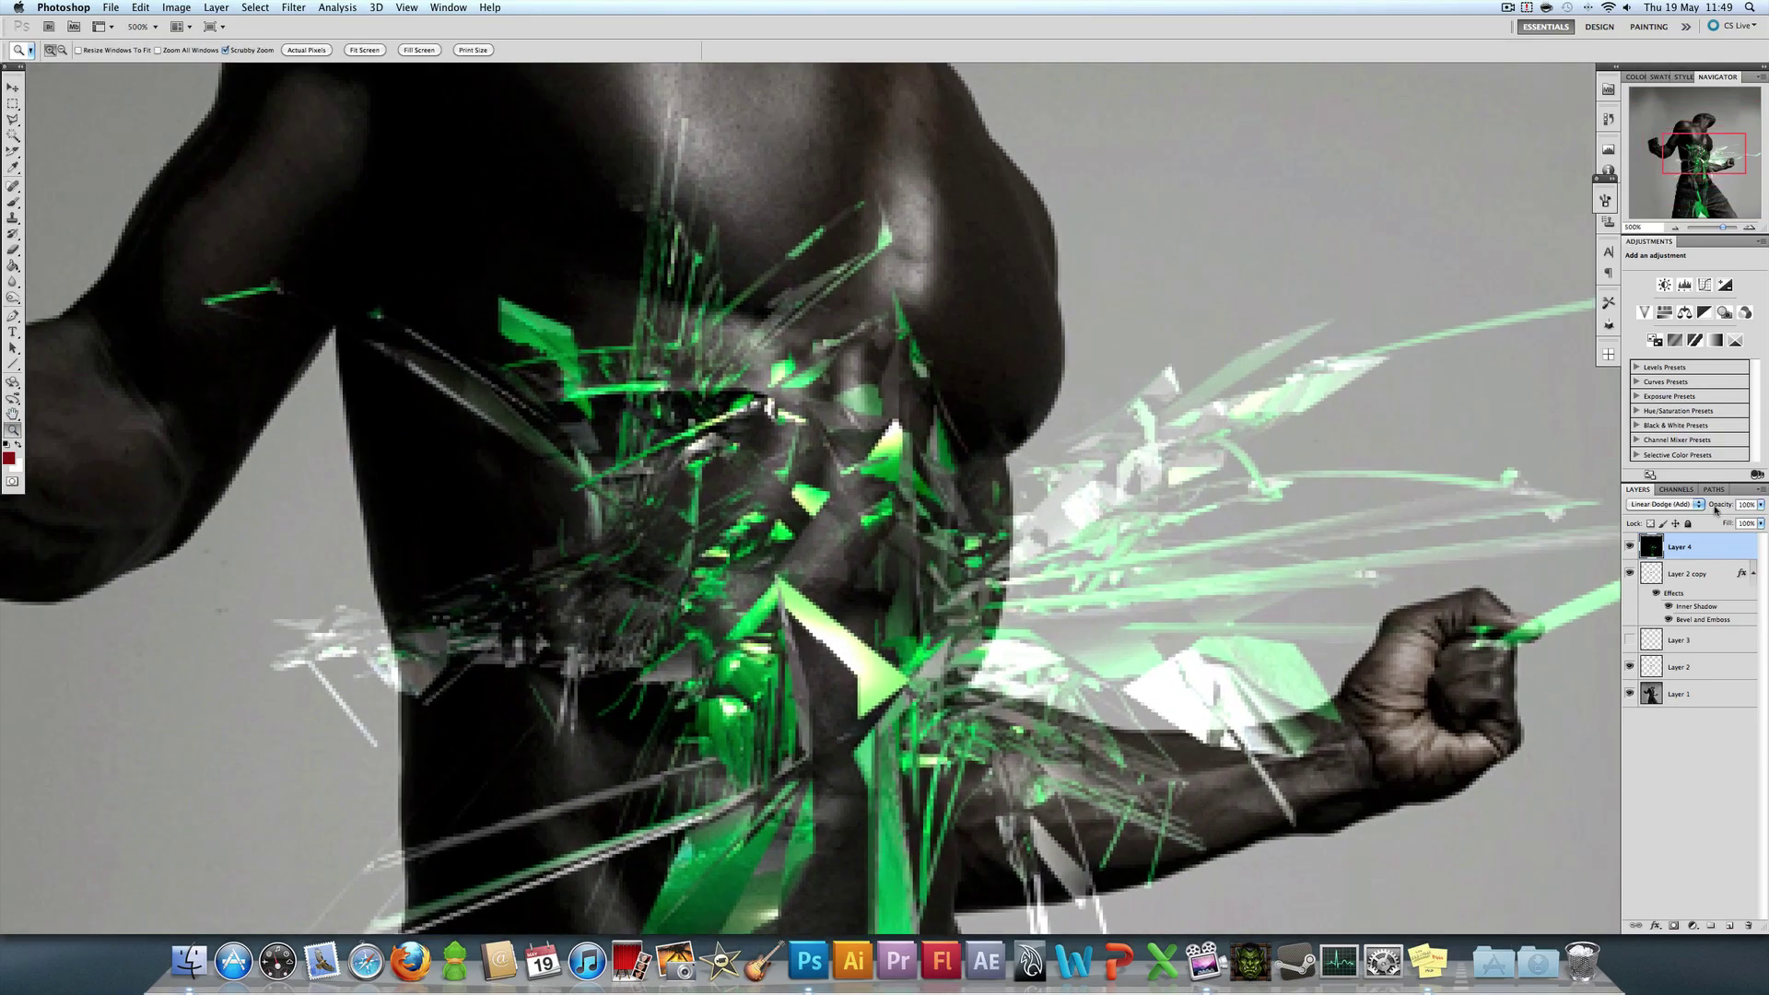
{"action": "left_click", "coordinate": [1761, 505]}
{"action": "left_click_drag", "start_coordinate": [1755, 520], "coordinate": [1701, 520]}
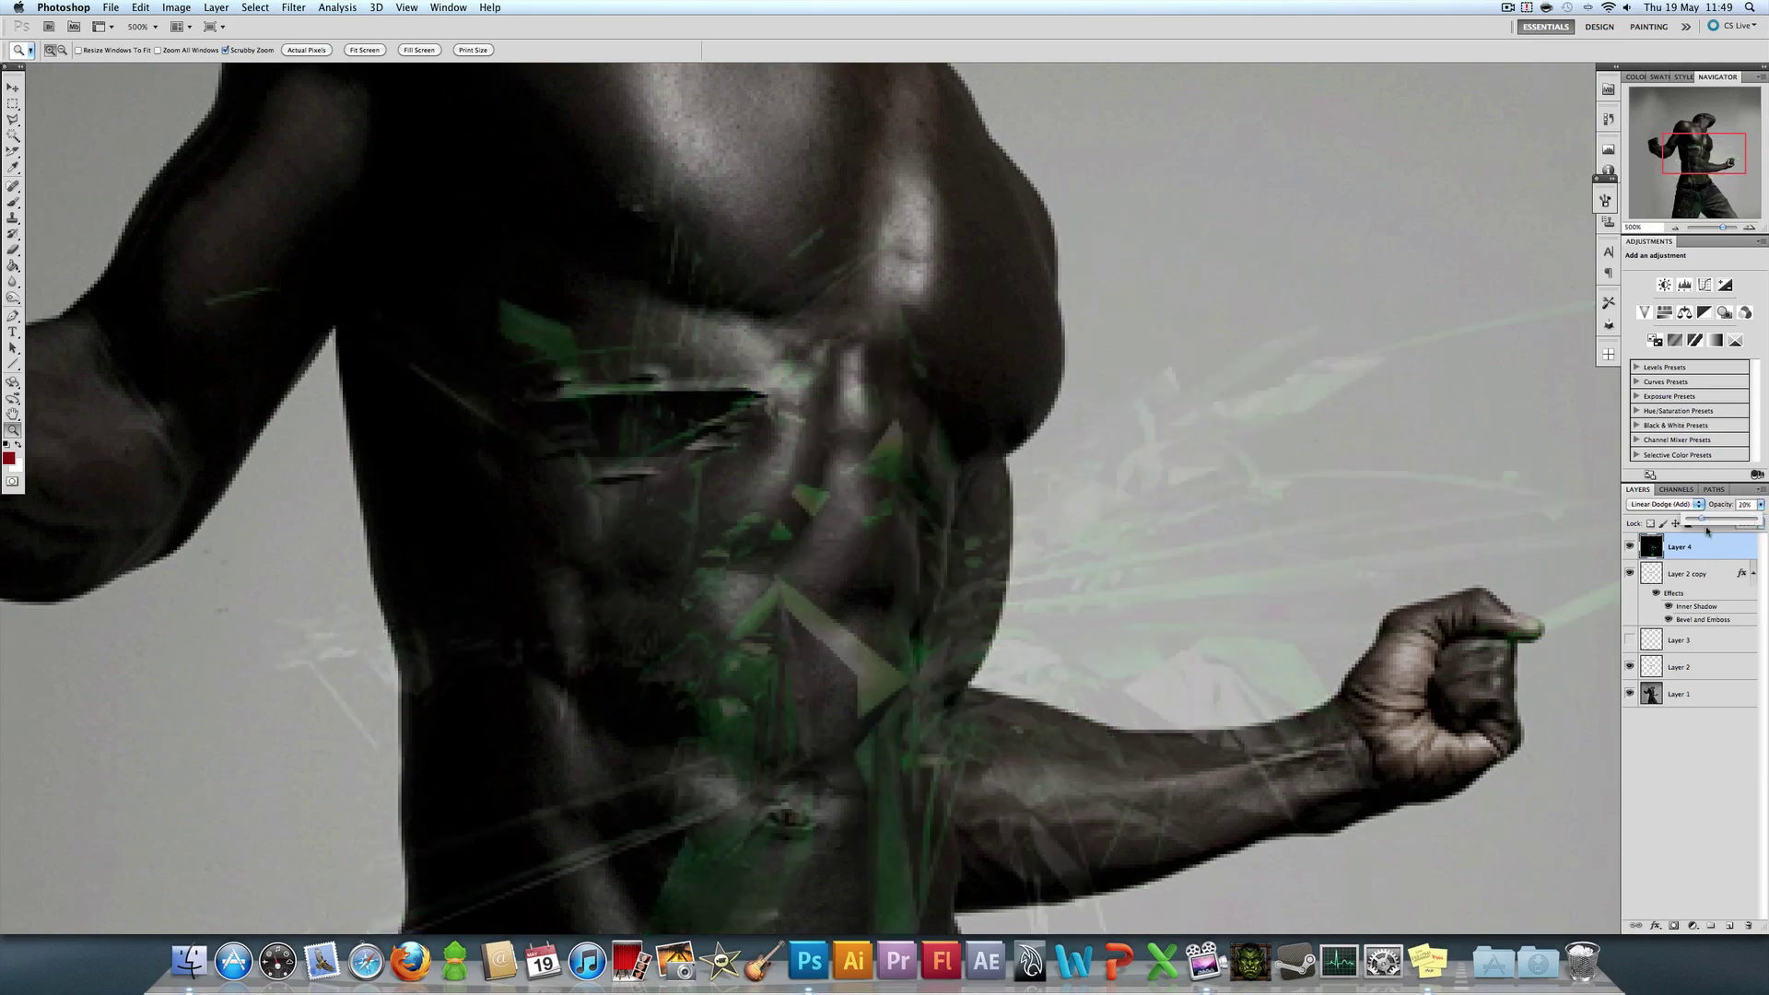
Step: Outline the shards below the wound with the Polygonal Lasso, following its lower edge, delete them from Layer 4, and deselect
{"action": "key", "text": "l"}
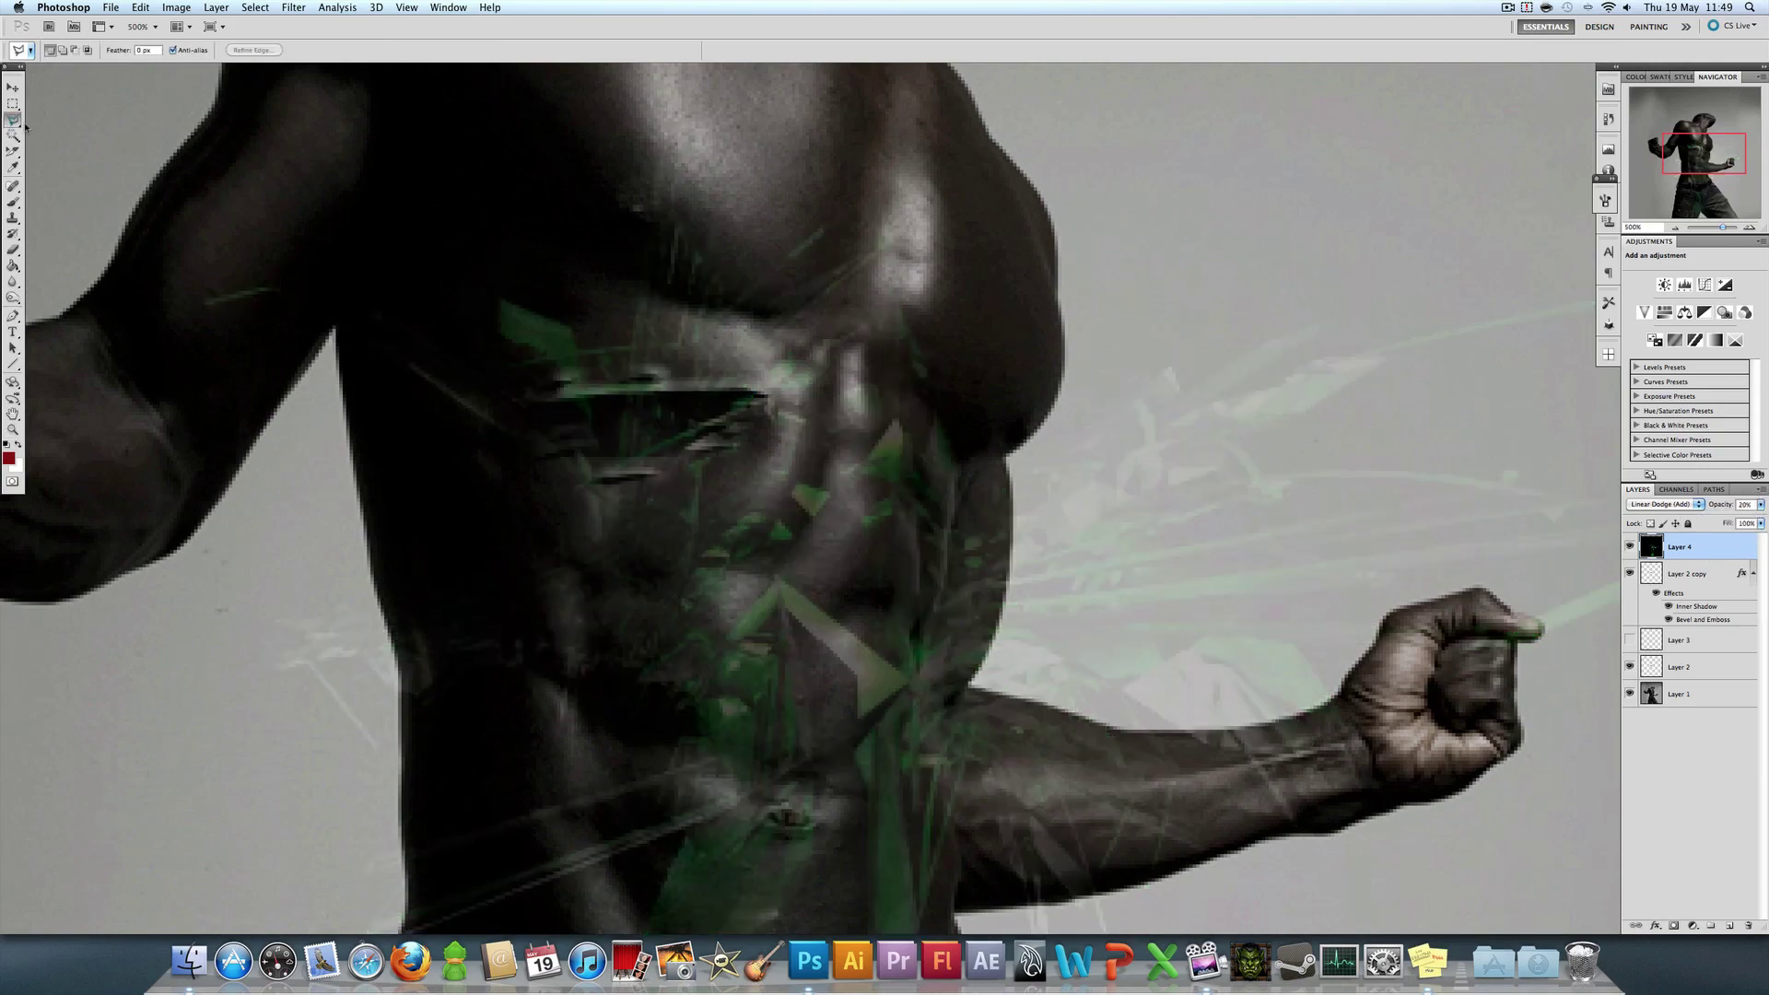
{"action": "left_click", "coordinate": [423, 433]}
{"action": "left_click", "coordinate": [593, 443]}
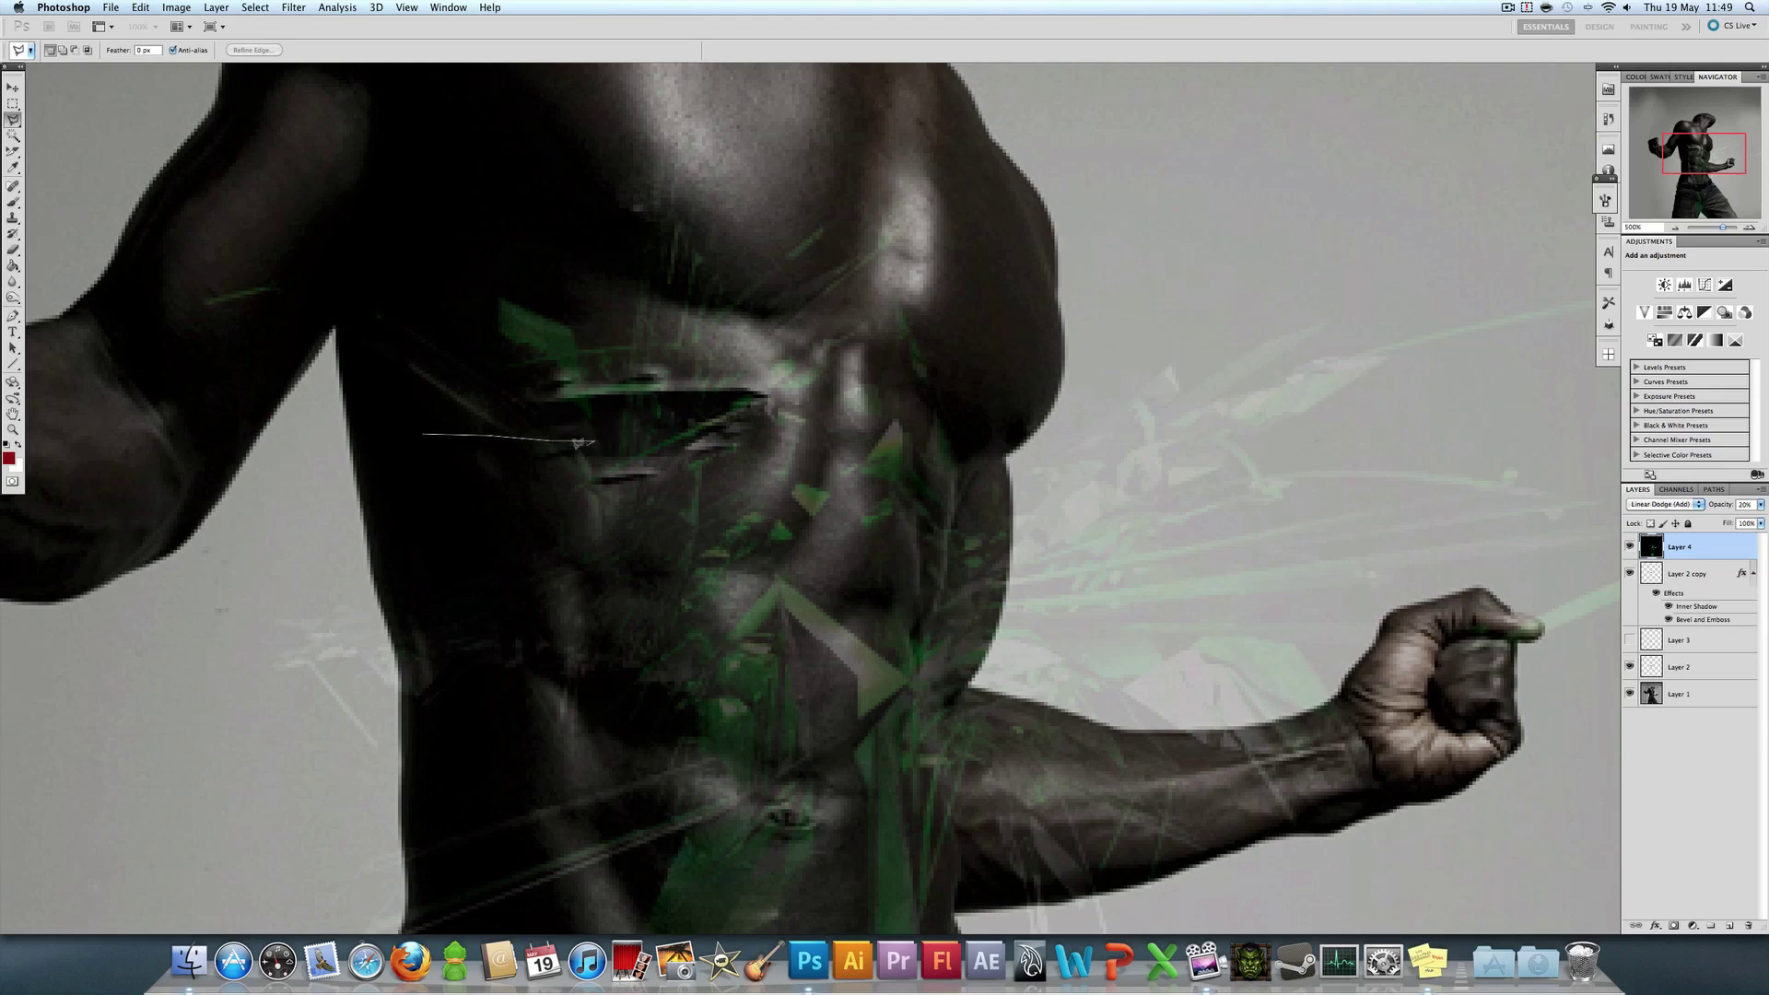
{"action": "left_click", "coordinate": [542, 456]}
{"action": "left_click", "coordinate": [685, 453]}
{"action": "left_click", "coordinate": [745, 419]}
{"action": "left_click", "coordinate": [765, 395]}
{"action": "left_click", "coordinate": [1276, 379]}
{"action": "left_click", "coordinate": [1324, 638]}
{"action": "left_click", "coordinate": [783, 783]}
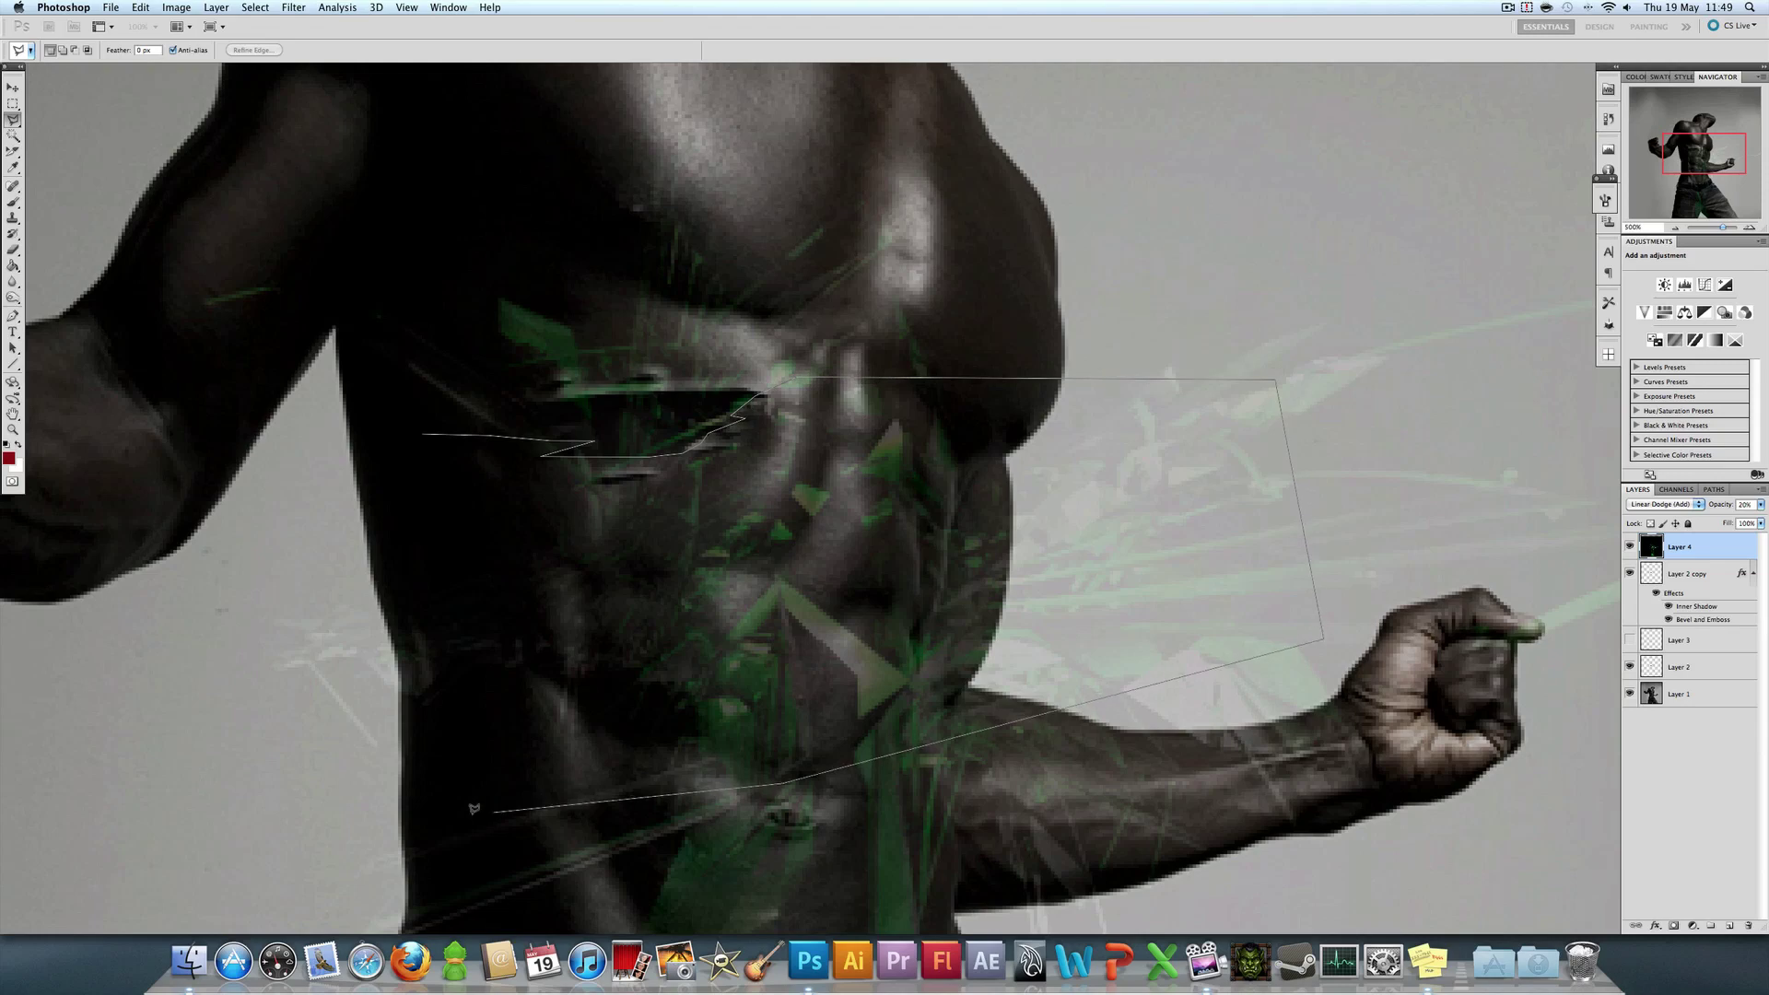
{"action": "left_click", "coordinate": [422, 836]}
{"action": "double_click", "coordinate": [367, 449]}
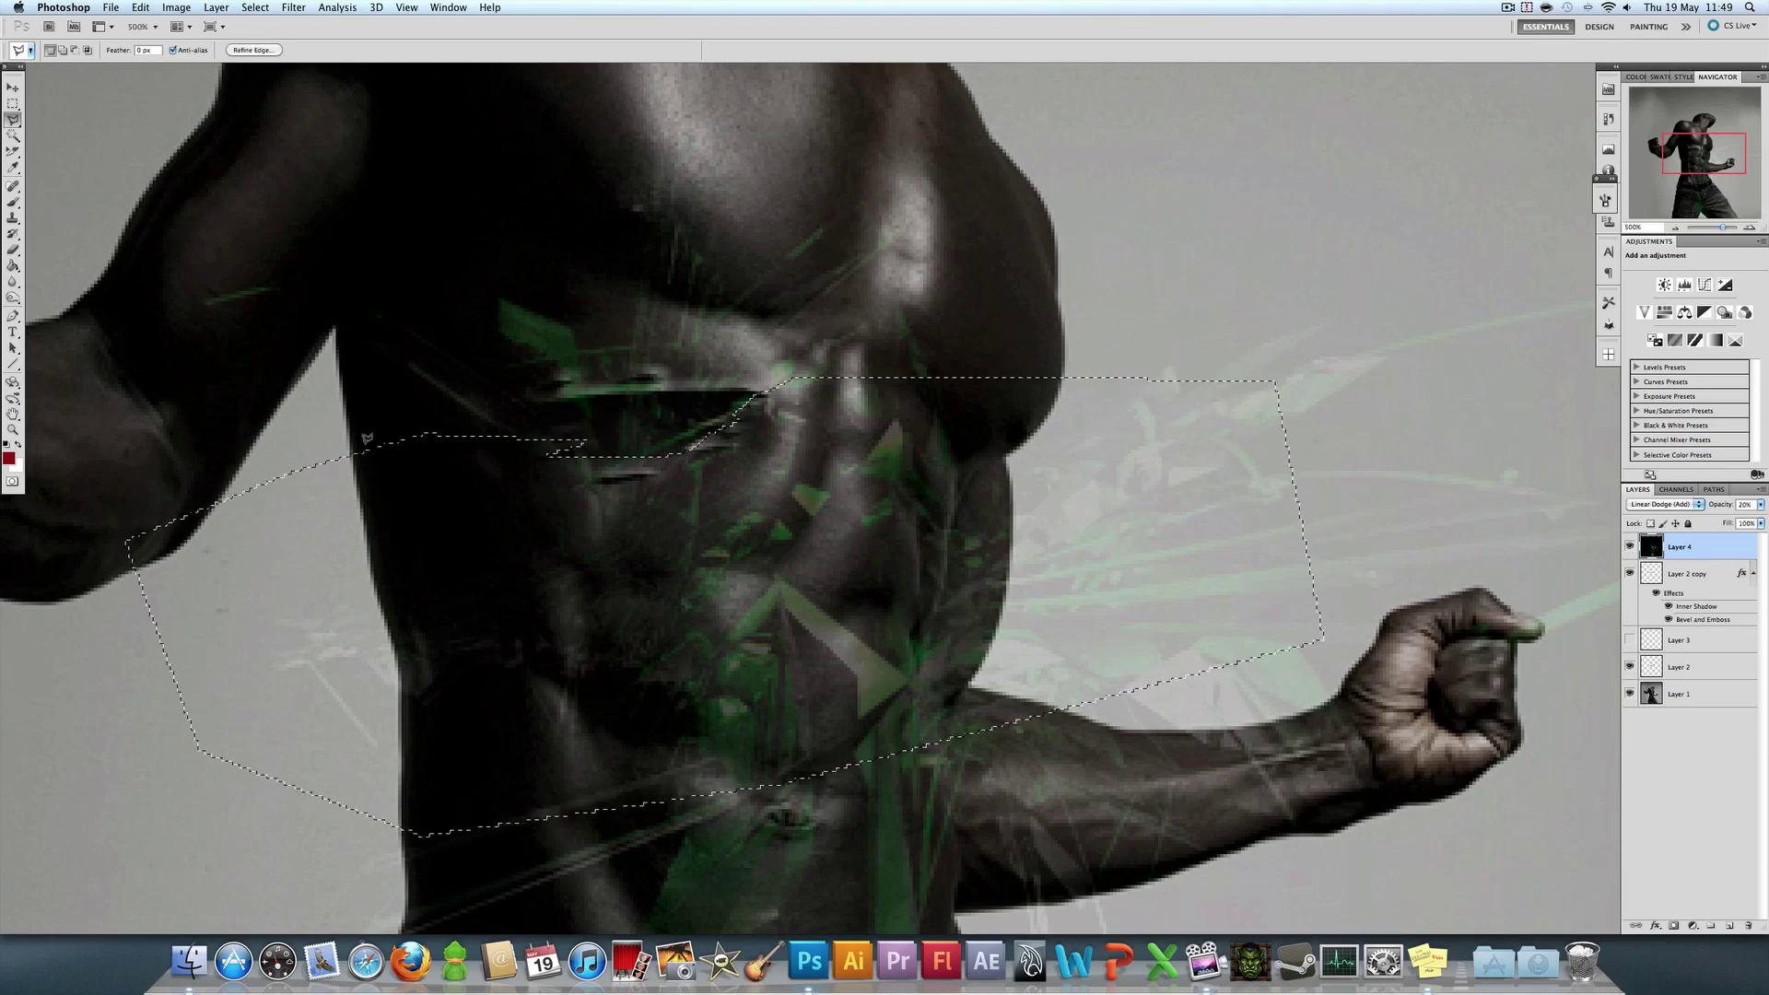
{"action": "key", "text": "Delete"}
{"action": "key", "text": "super+d"}
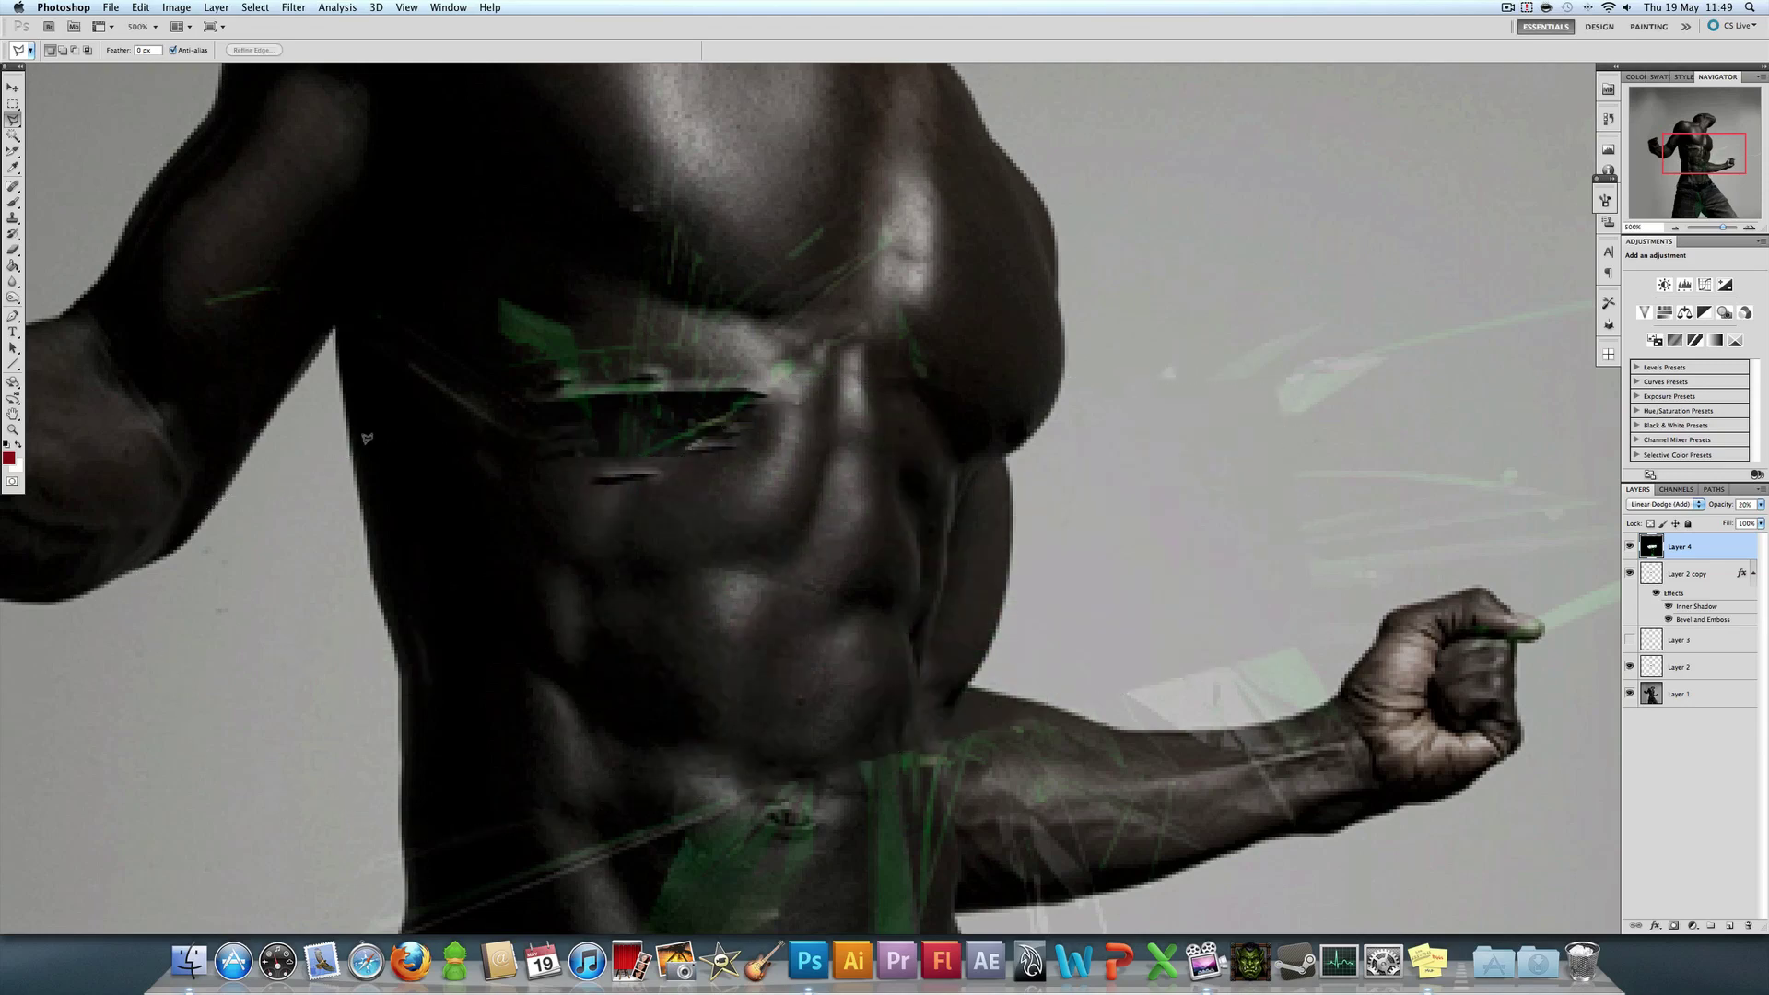
Step: Restore the opacity of Layer 4 to 100% with the whole torso in view
{"action": "left_click", "coordinate": [13, 429]}
{"action": "left_click", "coordinate": [62, 50]}
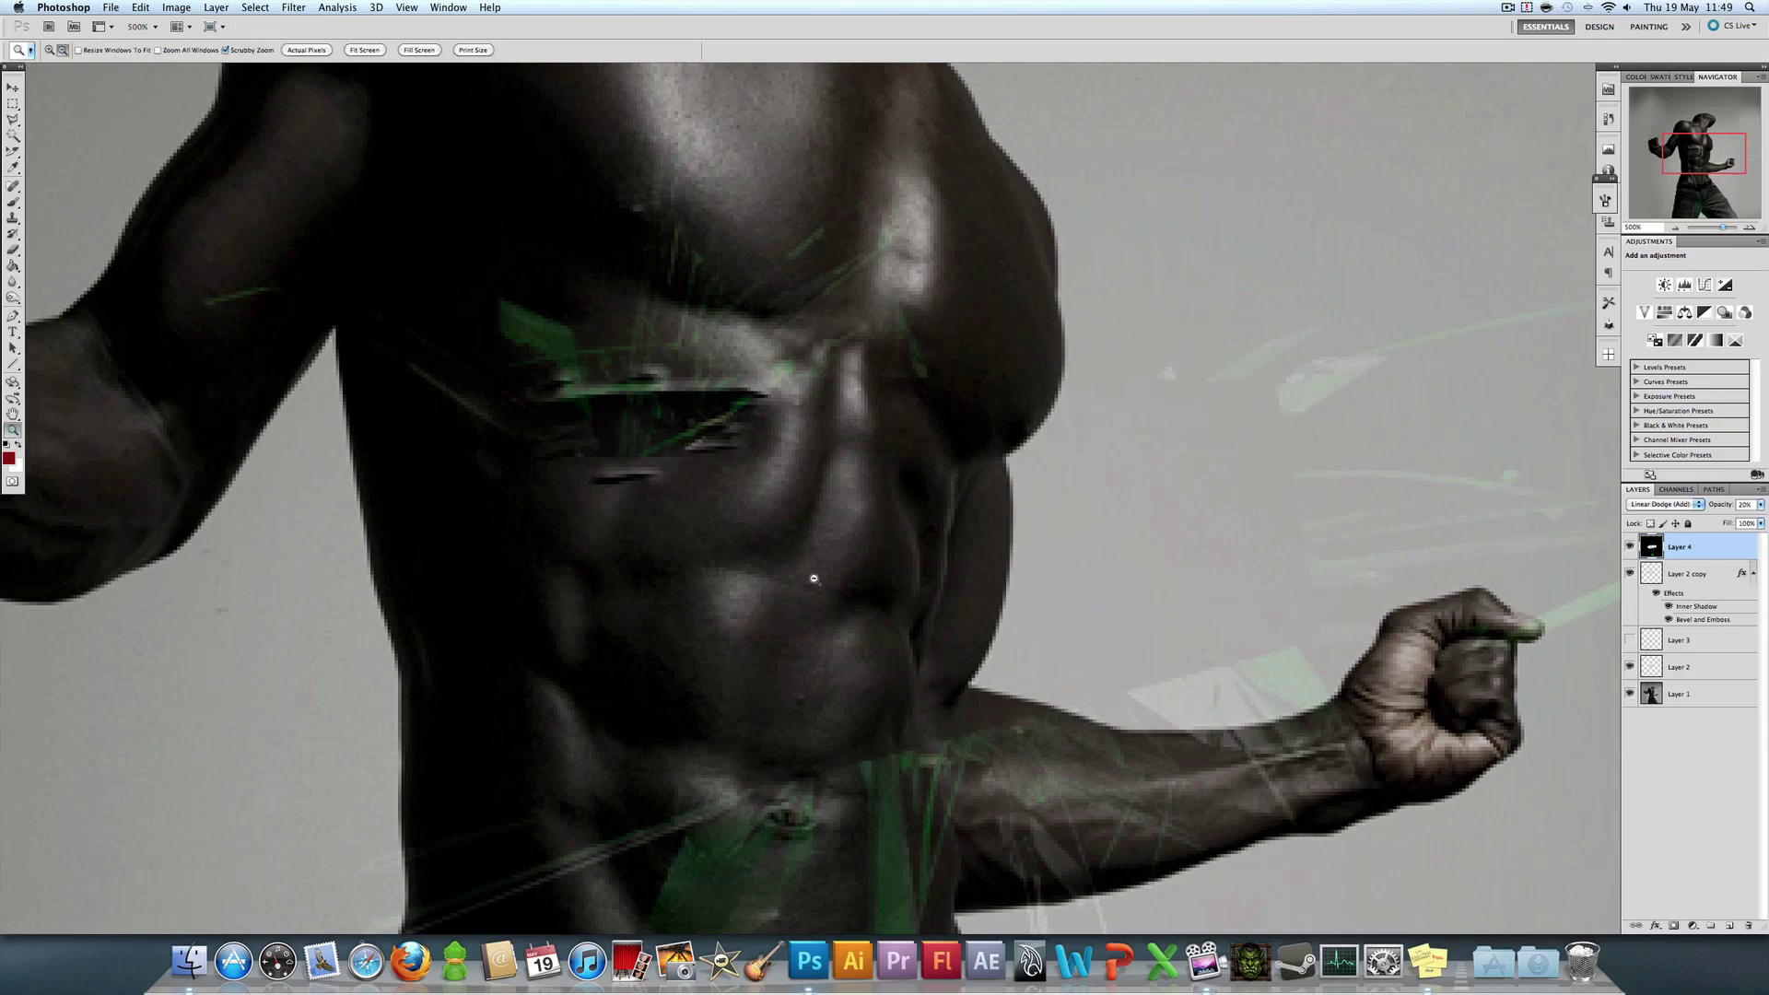
{"action": "left_click", "coordinate": [814, 578]}
{"action": "left_click", "coordinate": [777, 620]}
{"action": "left_click", "coordinate": [769, 711]}
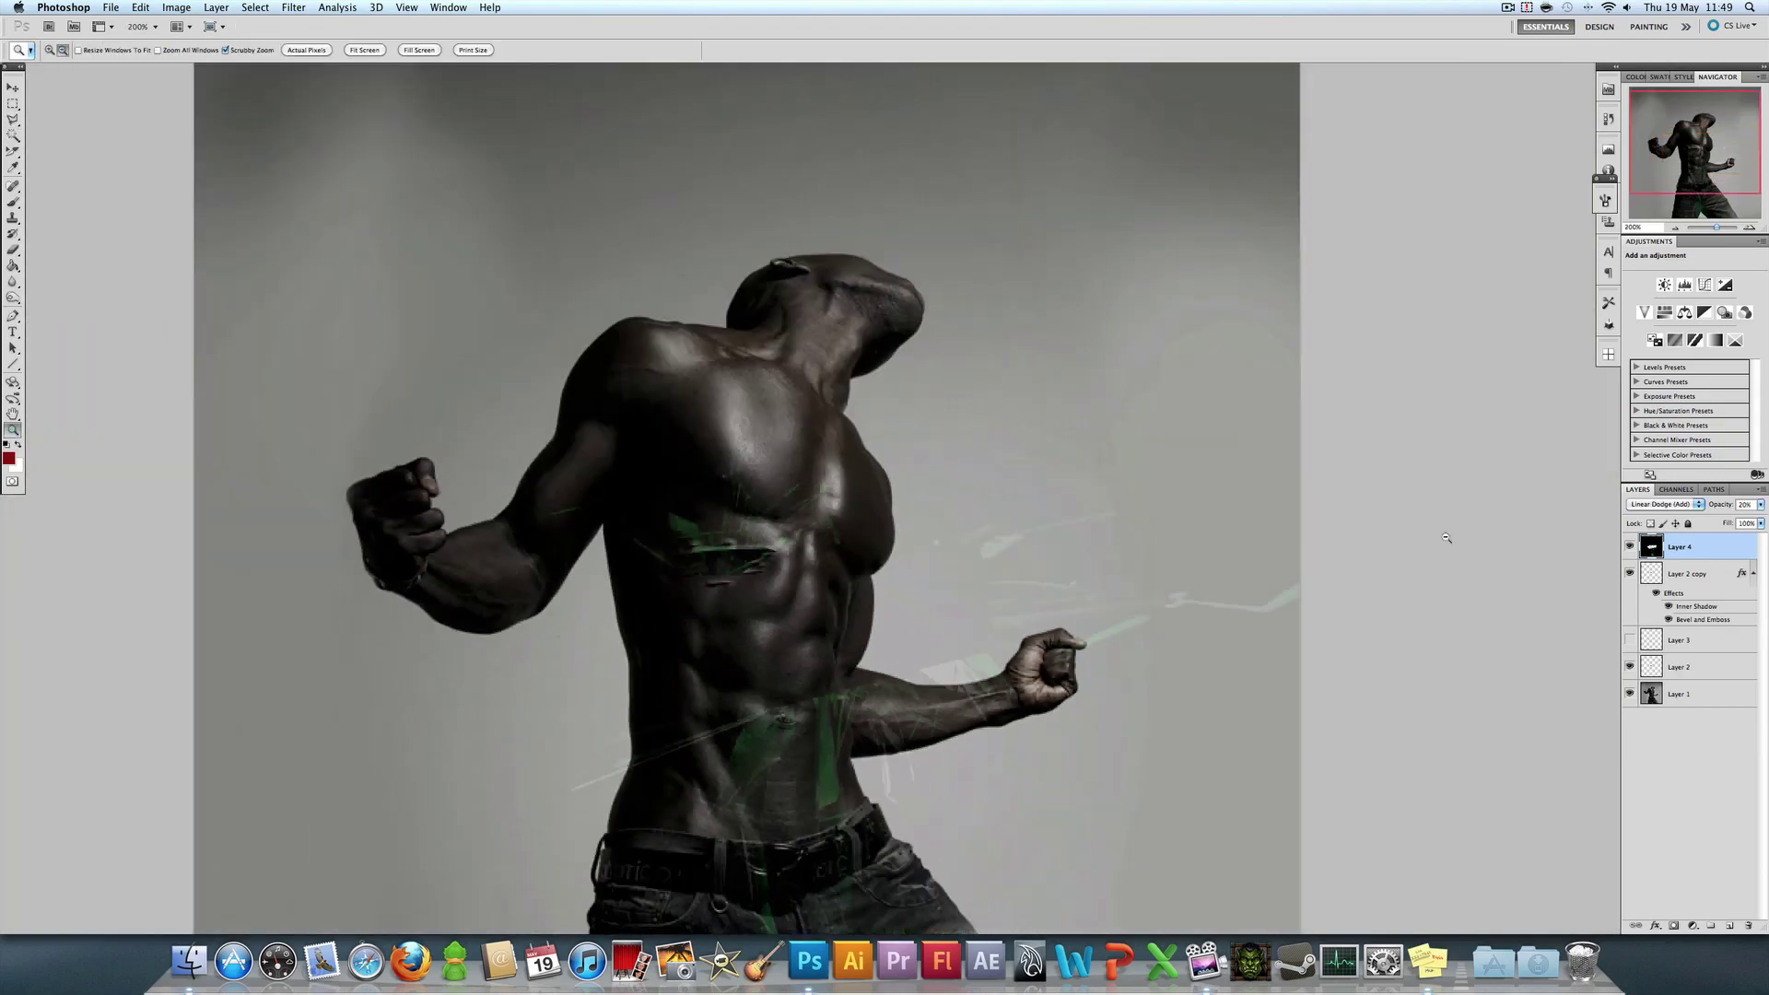
{"action": "left_click", "coordinate": [1759, 504]}
{"action": "left_click_drag", "start_coordinate": [1699, 519], "coordinate": [1755, 519]}
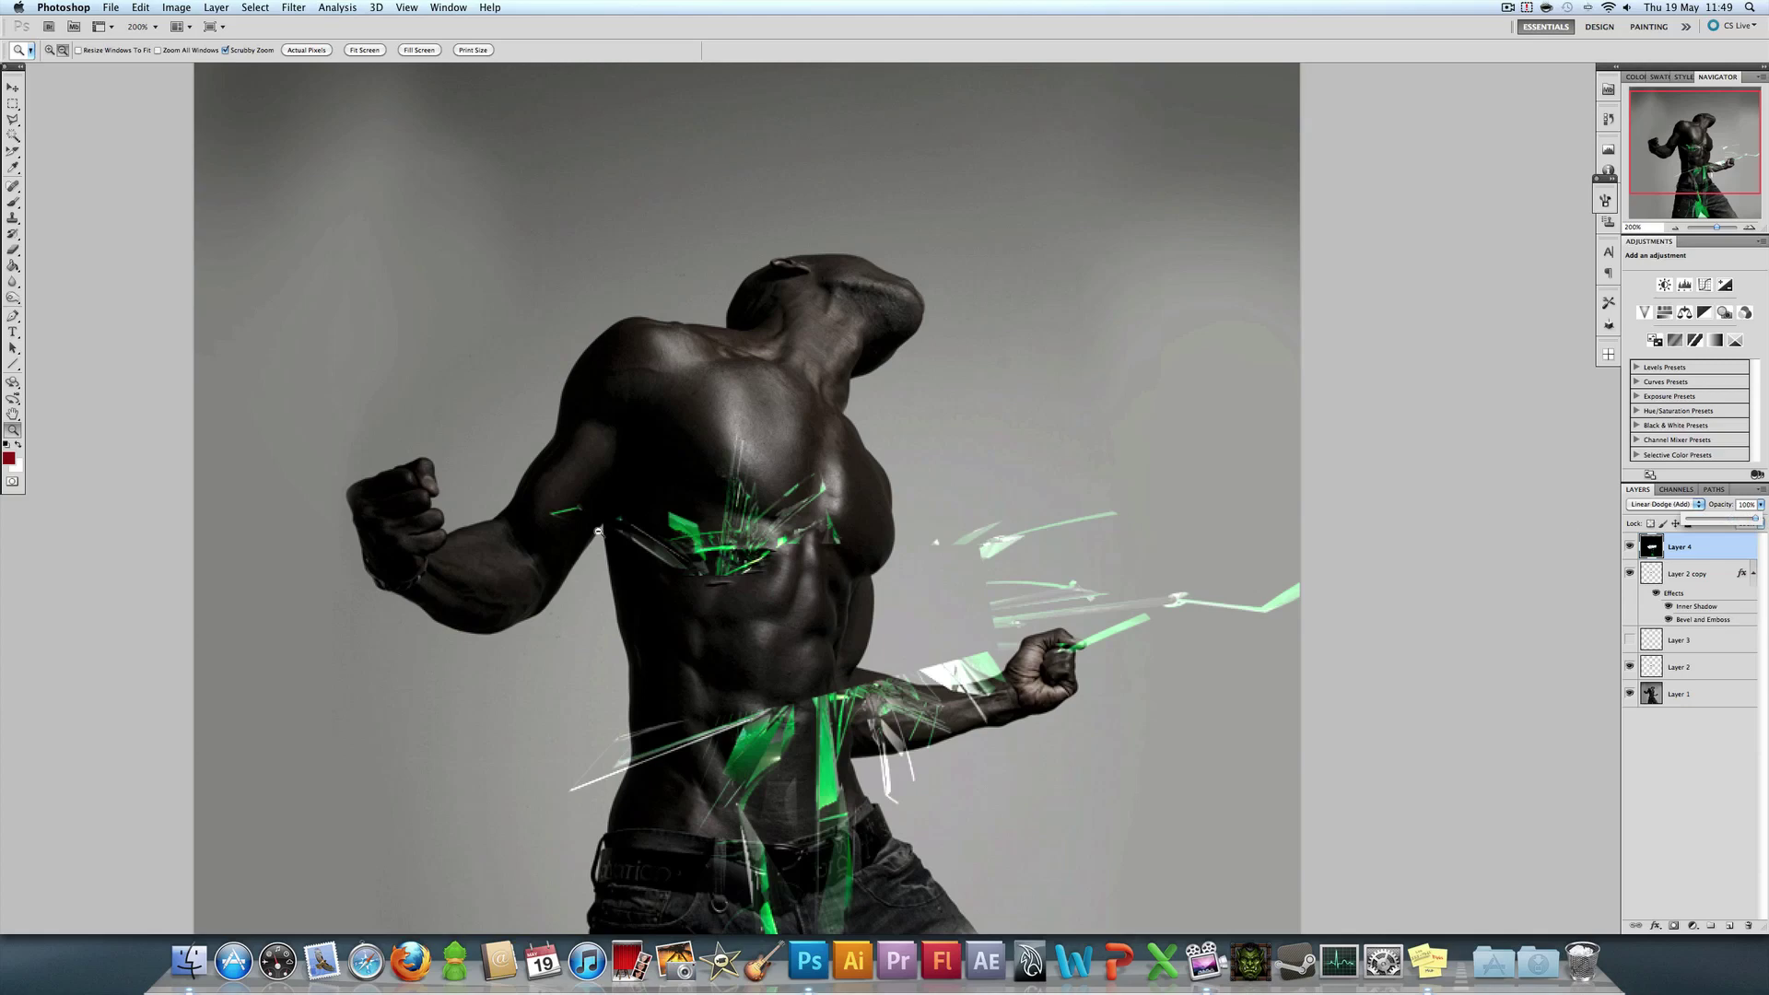
Step: Outline the chest shards with the Polygonal Lasso, invert the selection, delete the rest of the artwork from Layer 4, and deselect
{"action": "left_click", "coordinate": [13, 250]}
{"action": "scroll", "coordinate": [440, 370], "scroll_direction": "down", "scroll_amount": 4}
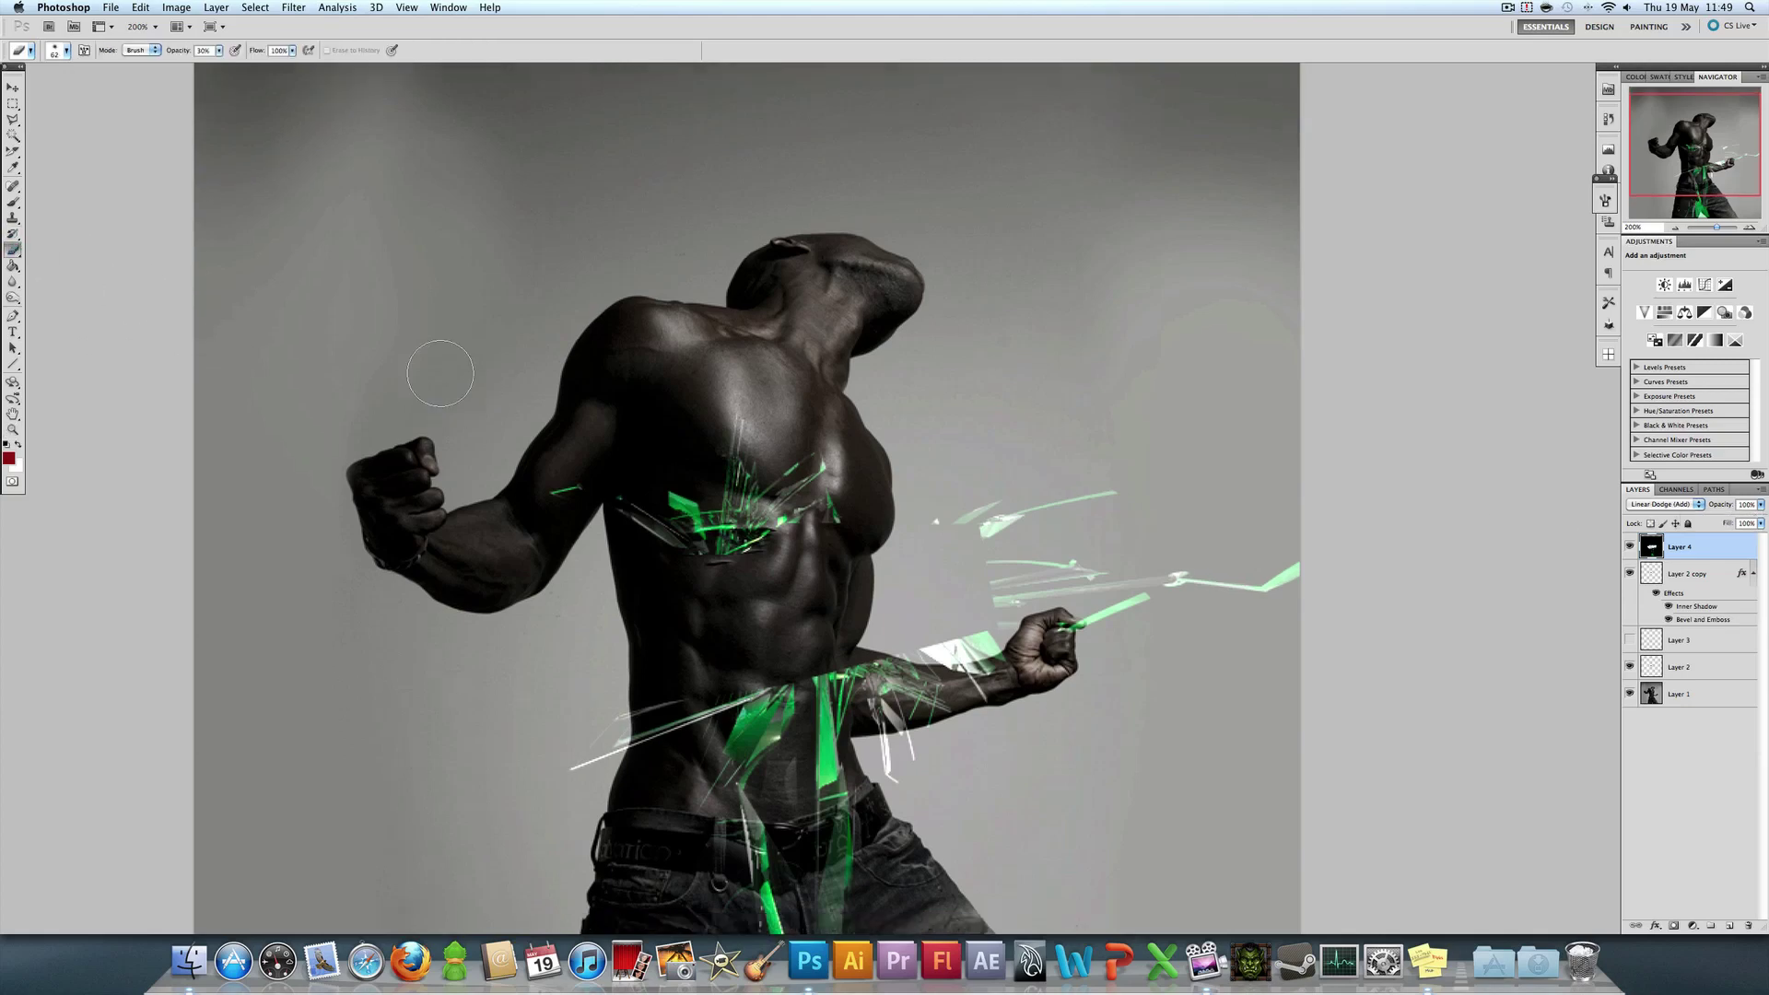
{"action": "scroll", "coordinate": [440, 374], "scroll_direction": "down", "scroll_amount": 2}
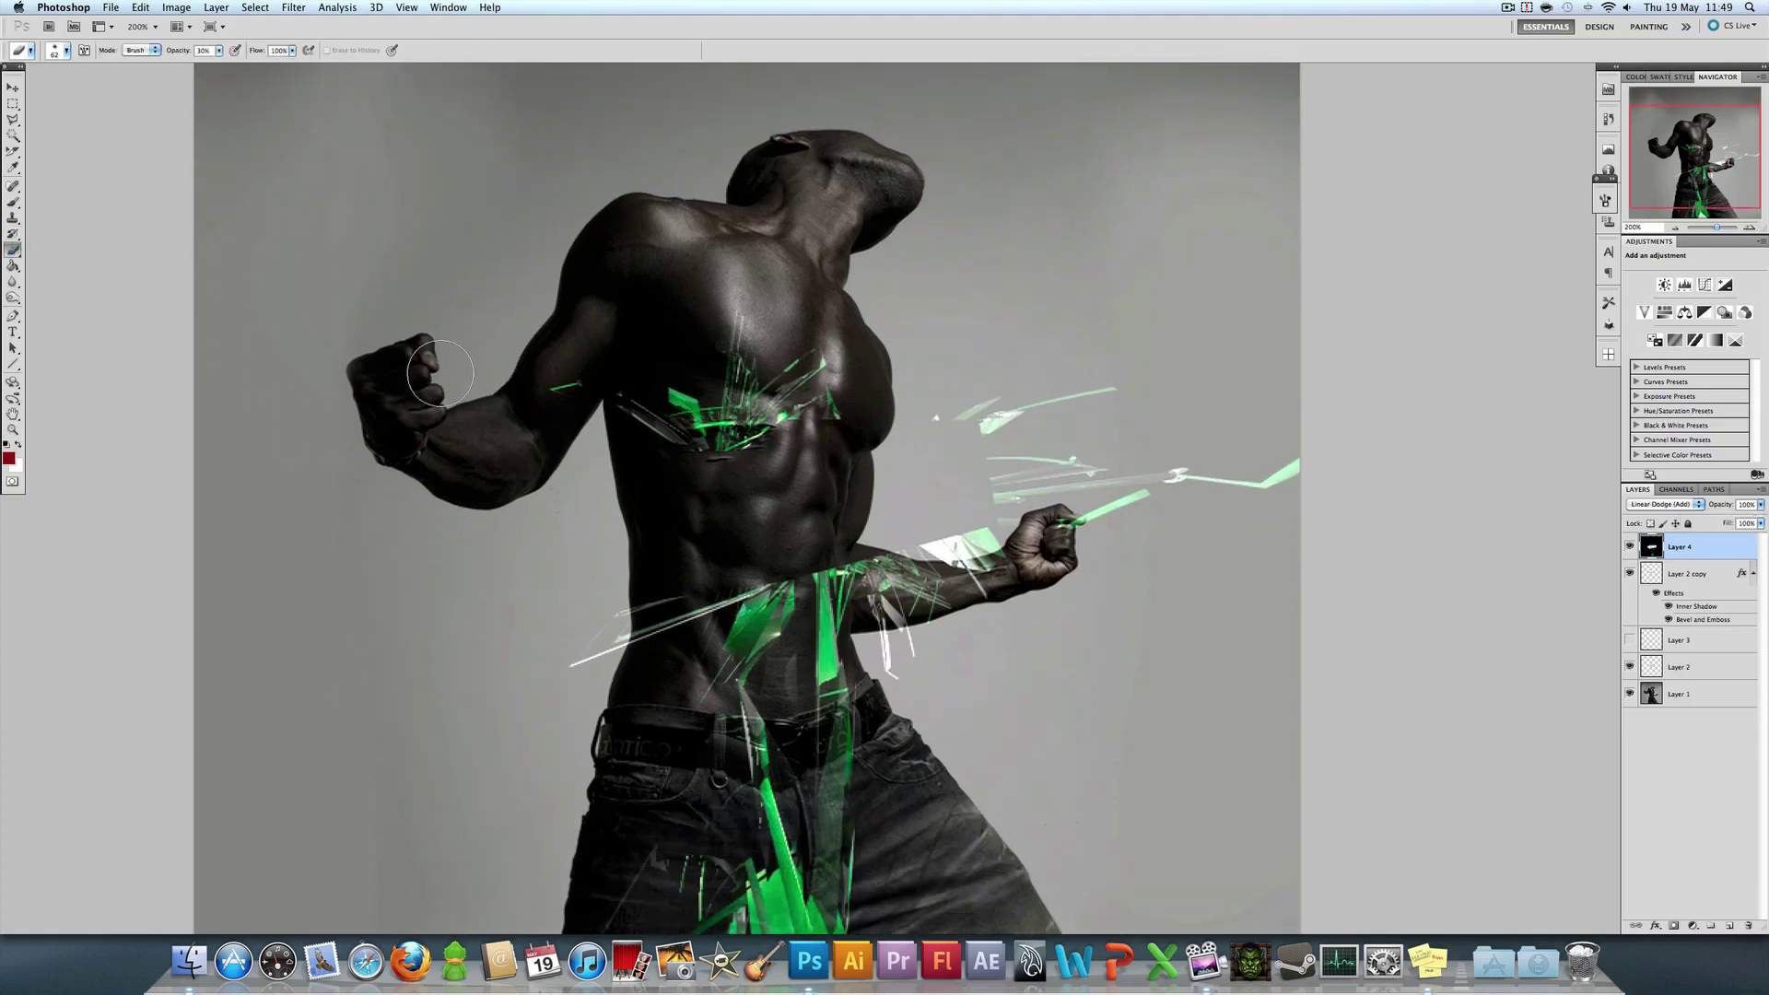
{"action": "left_click", "coordinate": [12, 120]}
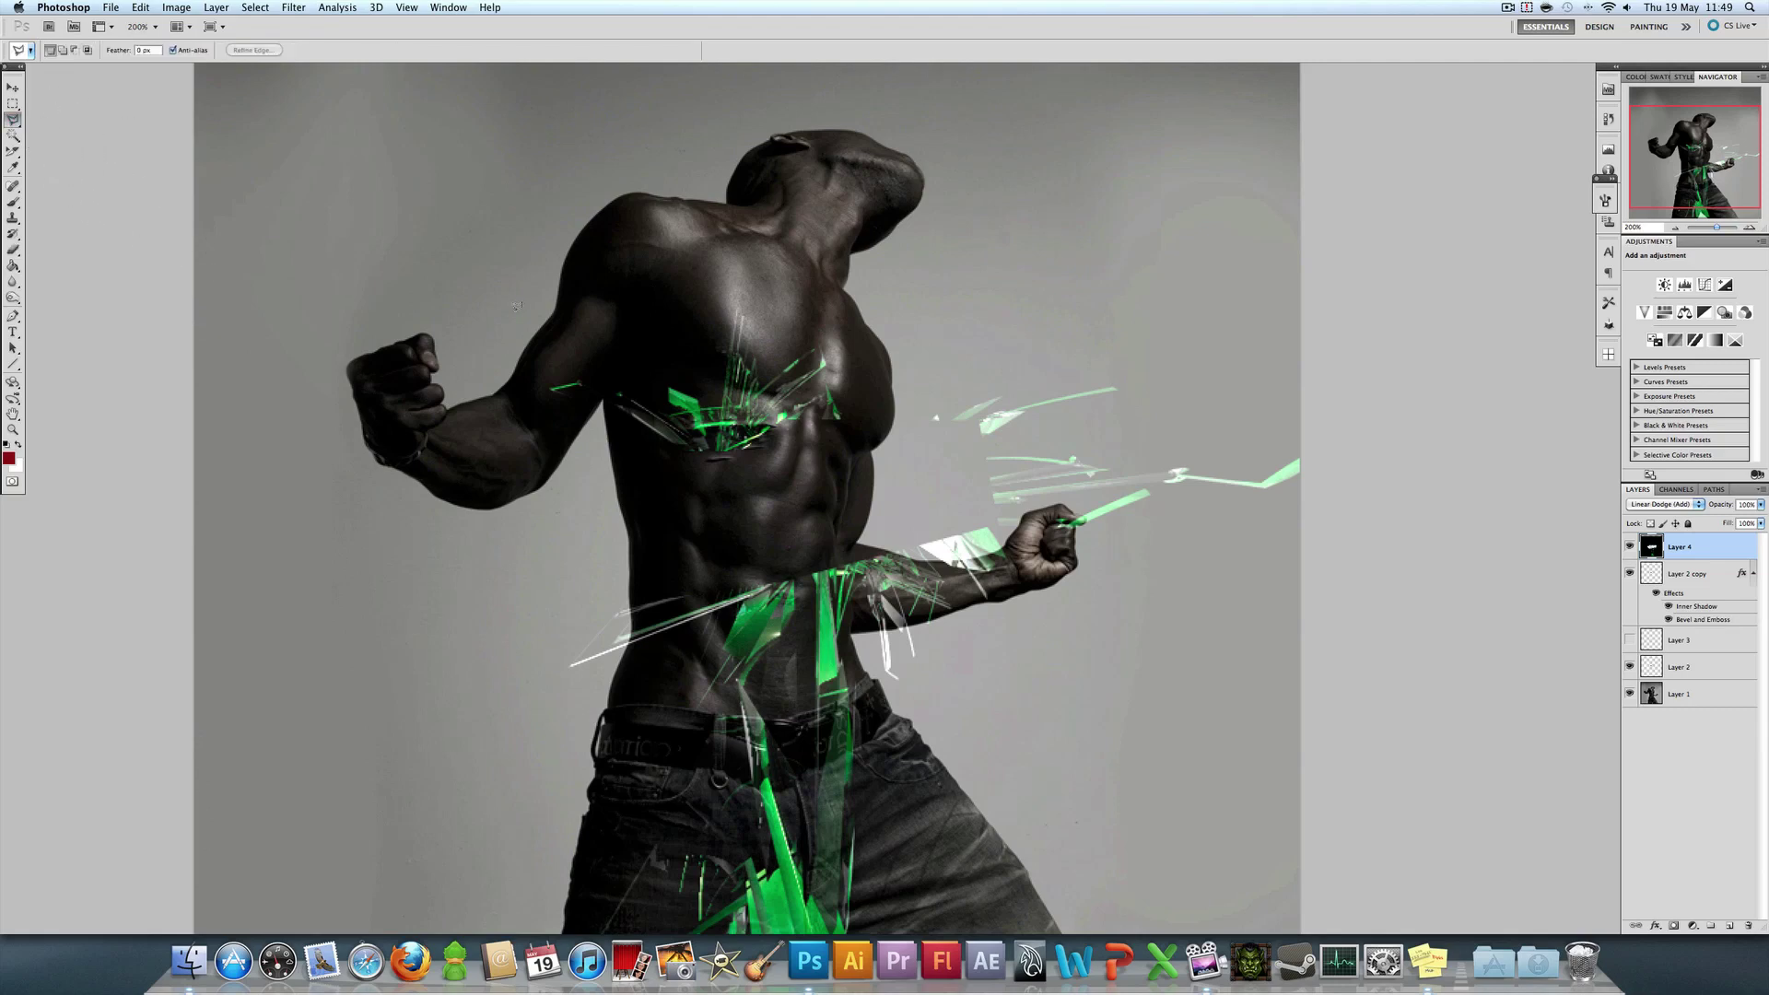
{"action": "mouse_move", "coordinate": [515, 306]}
{"action": "left_mouse_down"}
{"action": "mouse_move", "coordinate": [566, 467]}
{"action": "mouse_move", "coordinate": [869, 460]}
{"action": "mouse_move", "coordinate": [860, 324]}
{"action": "mouse_move", "coordinate": [793, 250]}
{"action": "mouse_move", "coordinate": [607, 255]}
{"action": "mouse_move", "coordinate": [578, 277]}
{"action": "mouse_move", "coordinate": [590, 291]}
{"action": "mouse_move", "coordinate": [473, 323]}
{"action": "mouse_move", "coordinate": [526, 301]}
{"action": "left_mouse_up"}
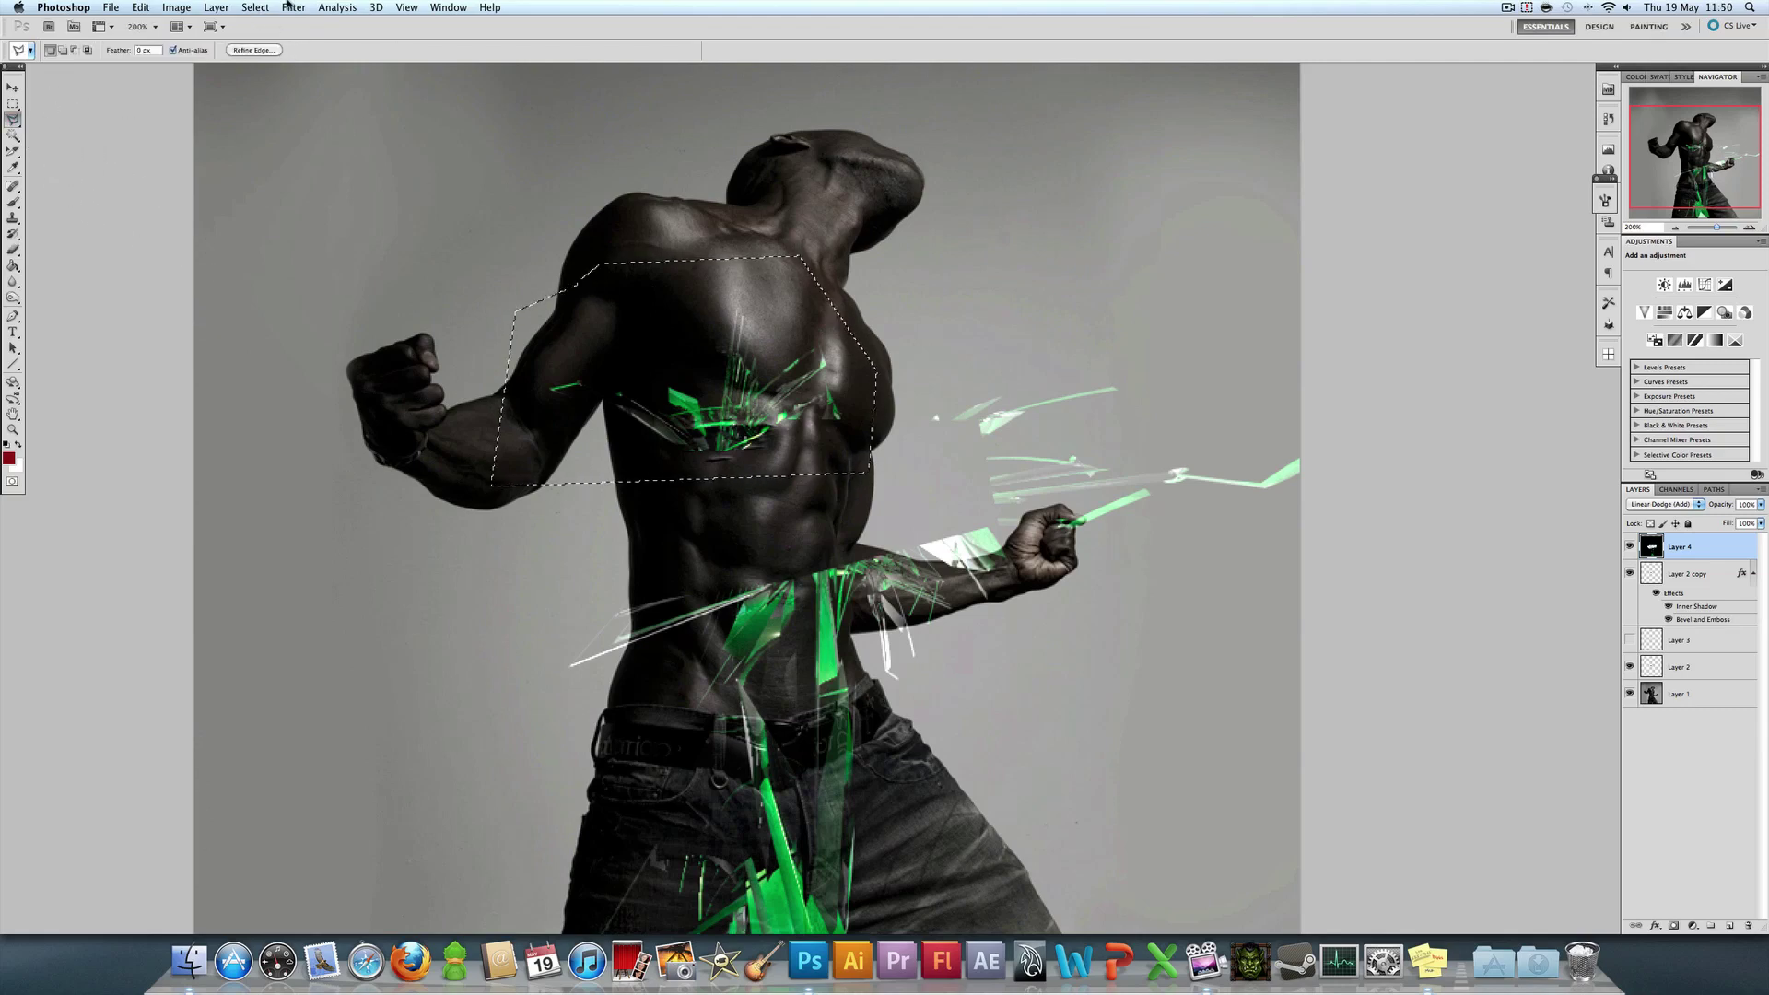
{"action": "left_click", "coordinate": [255, 8]}
{"action": "left_click", "coordinate": [289, 64]}
{"action": "key", "text": "Delete"}
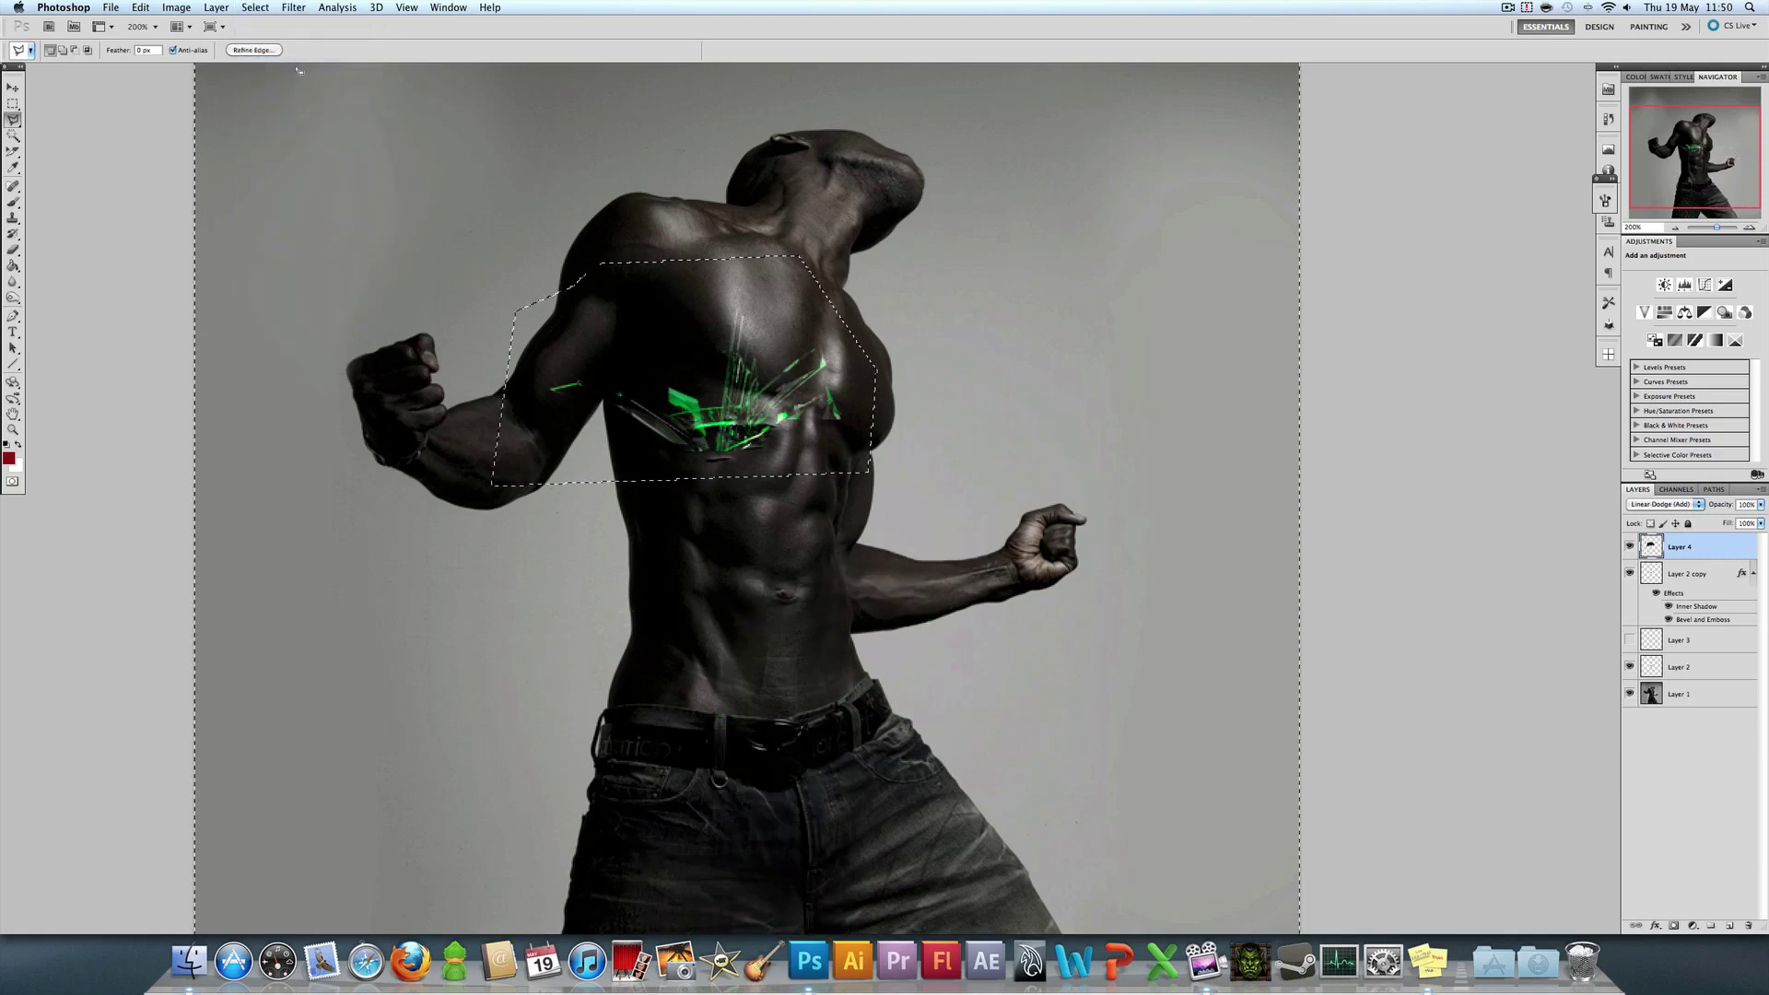
{"action": "key", "text": "super+d"}
Step: Erase the straight-cut shard beside the wound, near the centre of the chest, on Layer 4 using a smaller eraser brush
{"action": "left_click", "coordinate": [13, 429]}
{"action": "left_click", "coordinate": [771, 302], "text": "alt"}
{"action": "left_click", "coordinate": [771, 302], "text": "alt"}
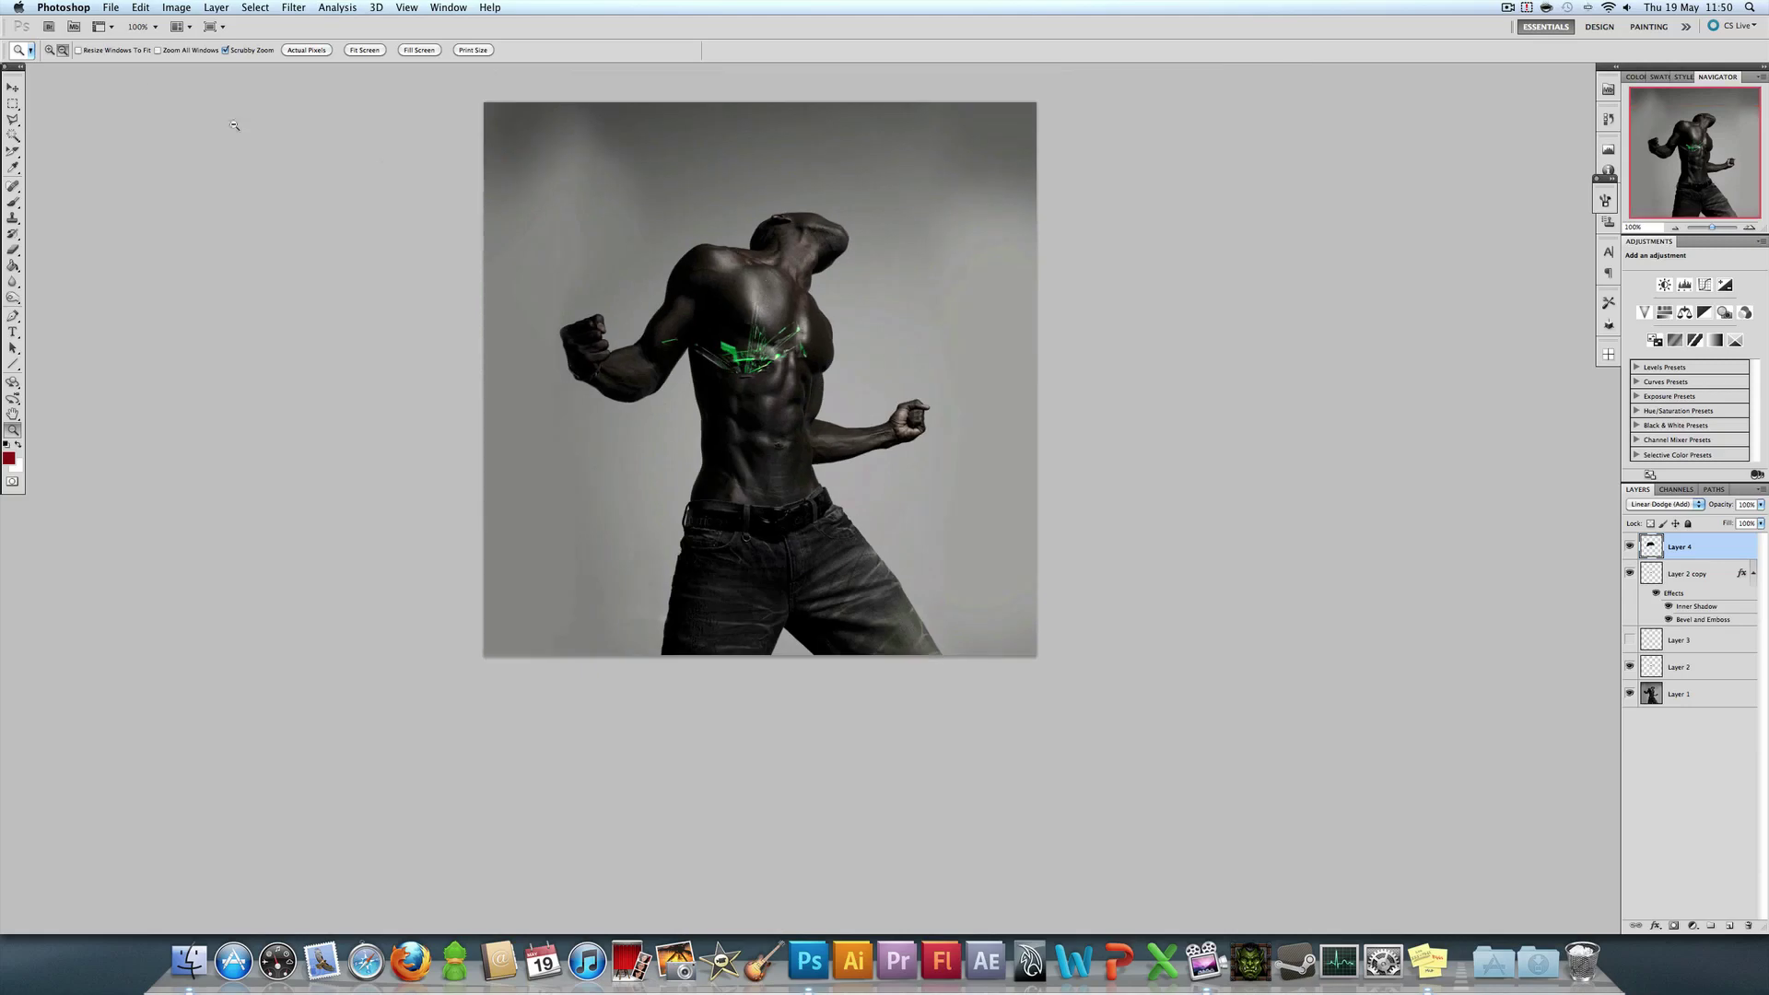
{"action": "left_click", "coordinate": [50, 50]}
{"action": "left_click_drag", "start_coordinate": [781, 324], "coordinate": [821, 347]}
{"action": "left_click", "coordinate": [13, 247]}
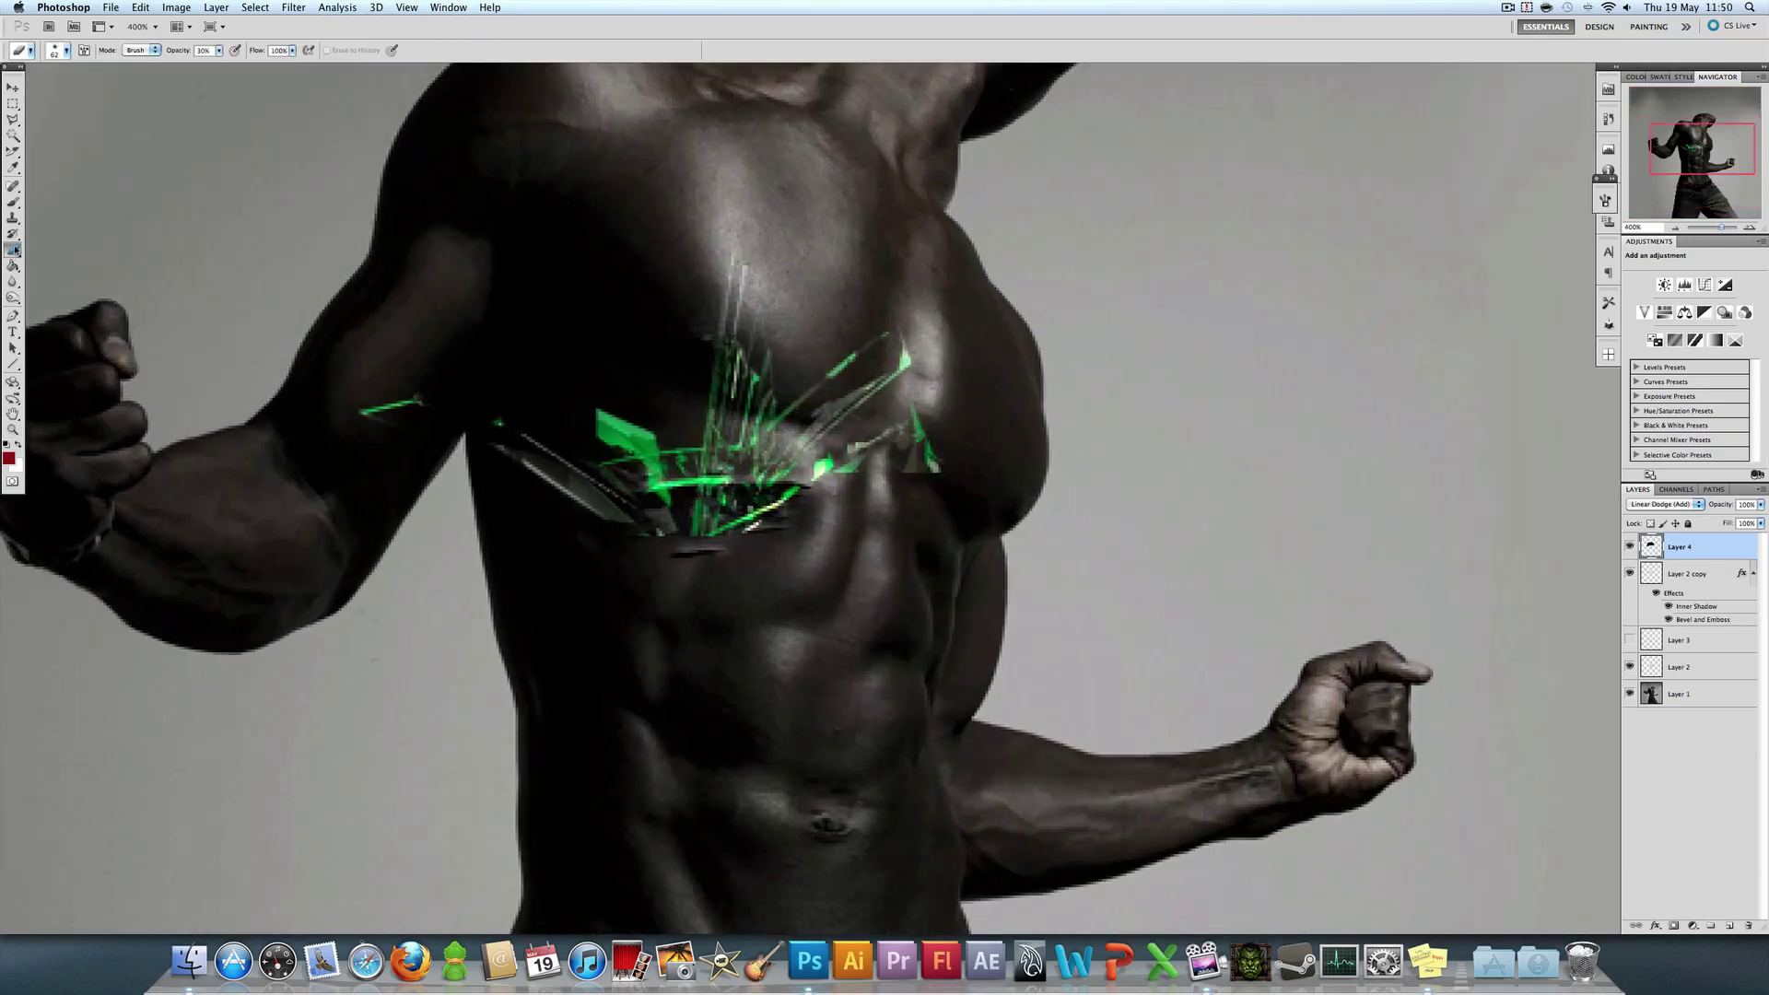
{"action": "left_click", "coordinate": [67, 50]}
{"action": "left_click_drag", "start_coordinate": [59, 86], "coordinate": [39, 86]}
{"action": "key", "text": "Return"}
{"action": "mouse_move", "coordinate": [943, 434]}
{"action": "left_mouse_down"}
{"action": "mouse_move", "coordinate": [879, 503]}
{"action": "mouse_move", "coordinate": [969, 432]}
{"action": "mouse_move", "coordinate": [857, 488]}
{"action": "mouse_move", "coordinate": [951, 421]}
{"action": "mouse_move", "coordinate": [899, 475]}
{"action": "left_mouse_up"}
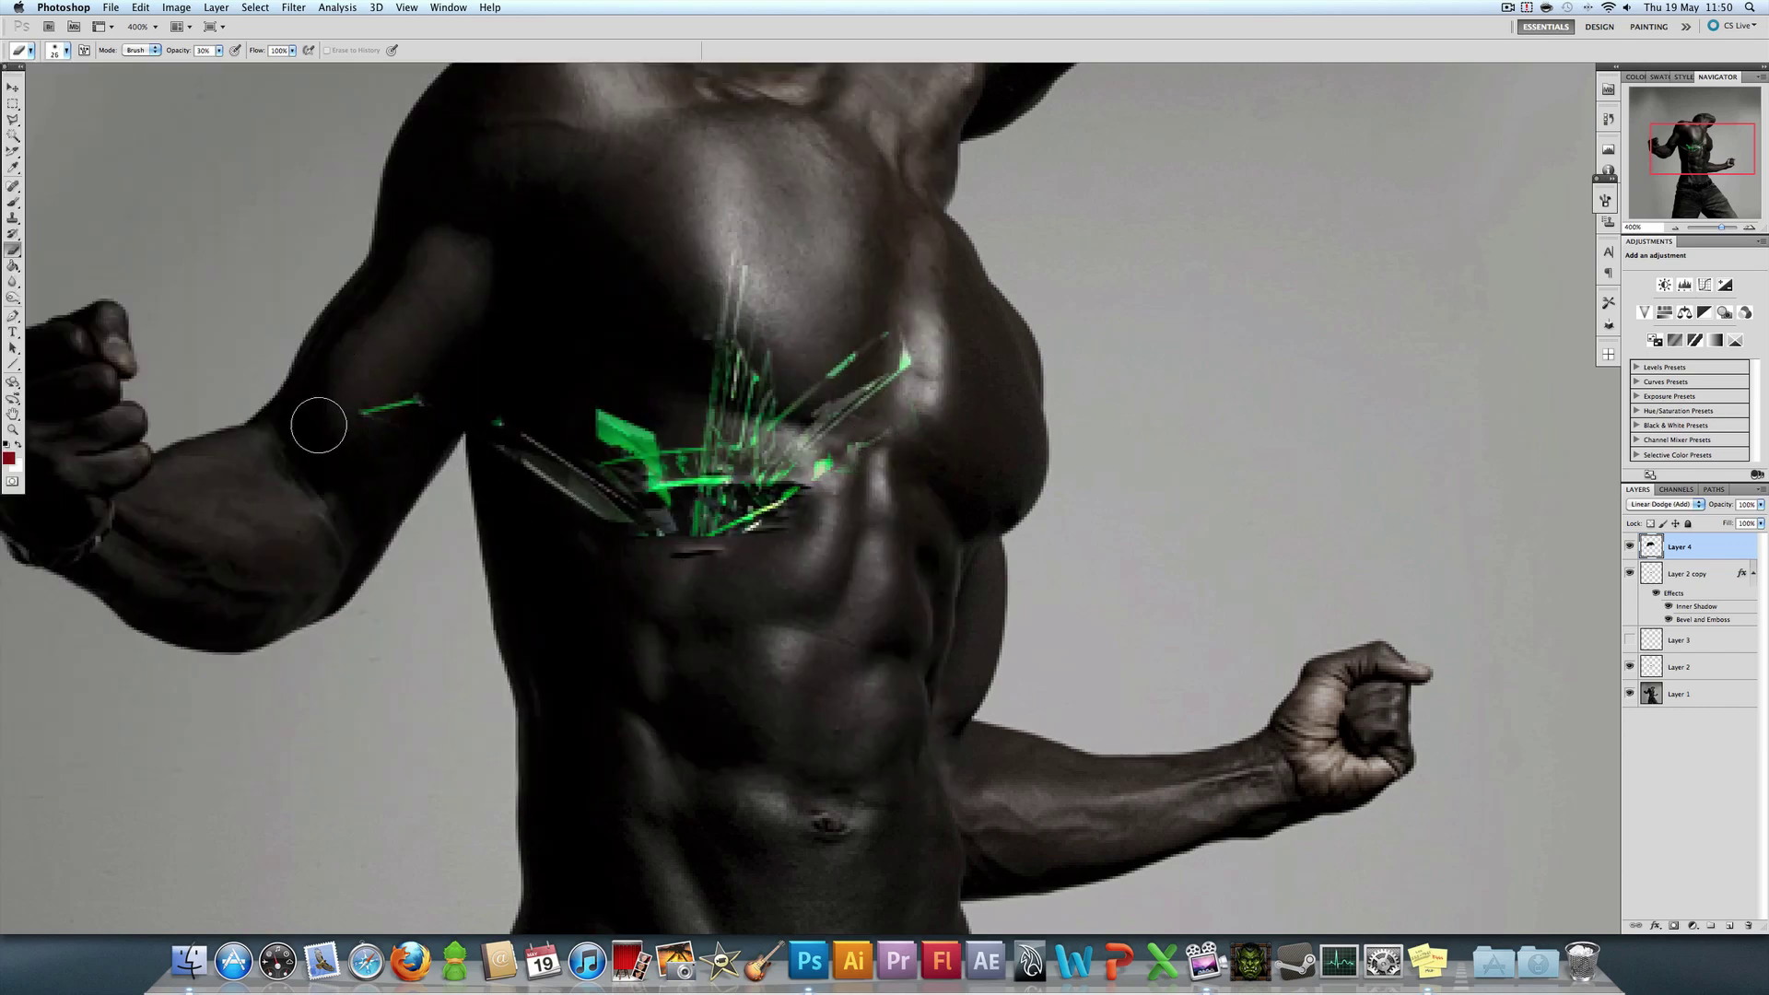
Step: Erase the green streak on the upper arm and soften the shards along the wound's lower edge
{"action": "mouse_move", "coordinate": [316, 423]}
{"action": "left_mouse_down"}
{"action": "mouse_move", "coordinate": [450, 370]}
{"action": "mouse_move", "coordinate": [322, 441]}
{"action": "mouse_move", "coordinate": [415, 383]}
{"action": "left_mouse_up"}
{"action": "mouse_move", "coordinate": [600, 537]}
{"action": "left_mouse_down"}
{"action": "mouse_move", "coordinate": [677, 557]}
{"action": "mouse_move", "coordinate": [786, 512]}
{"action": "mouse_move", "coordinate": [696, 545]}
{"action": "mouse_move", "coordinate": [600, 554]}
{"action": "mouse_move", "coordinate": [568, 535]}
{"action": "mouse_move", "coordinate": [699, 540]}
{"action": "left_mouse_up"}
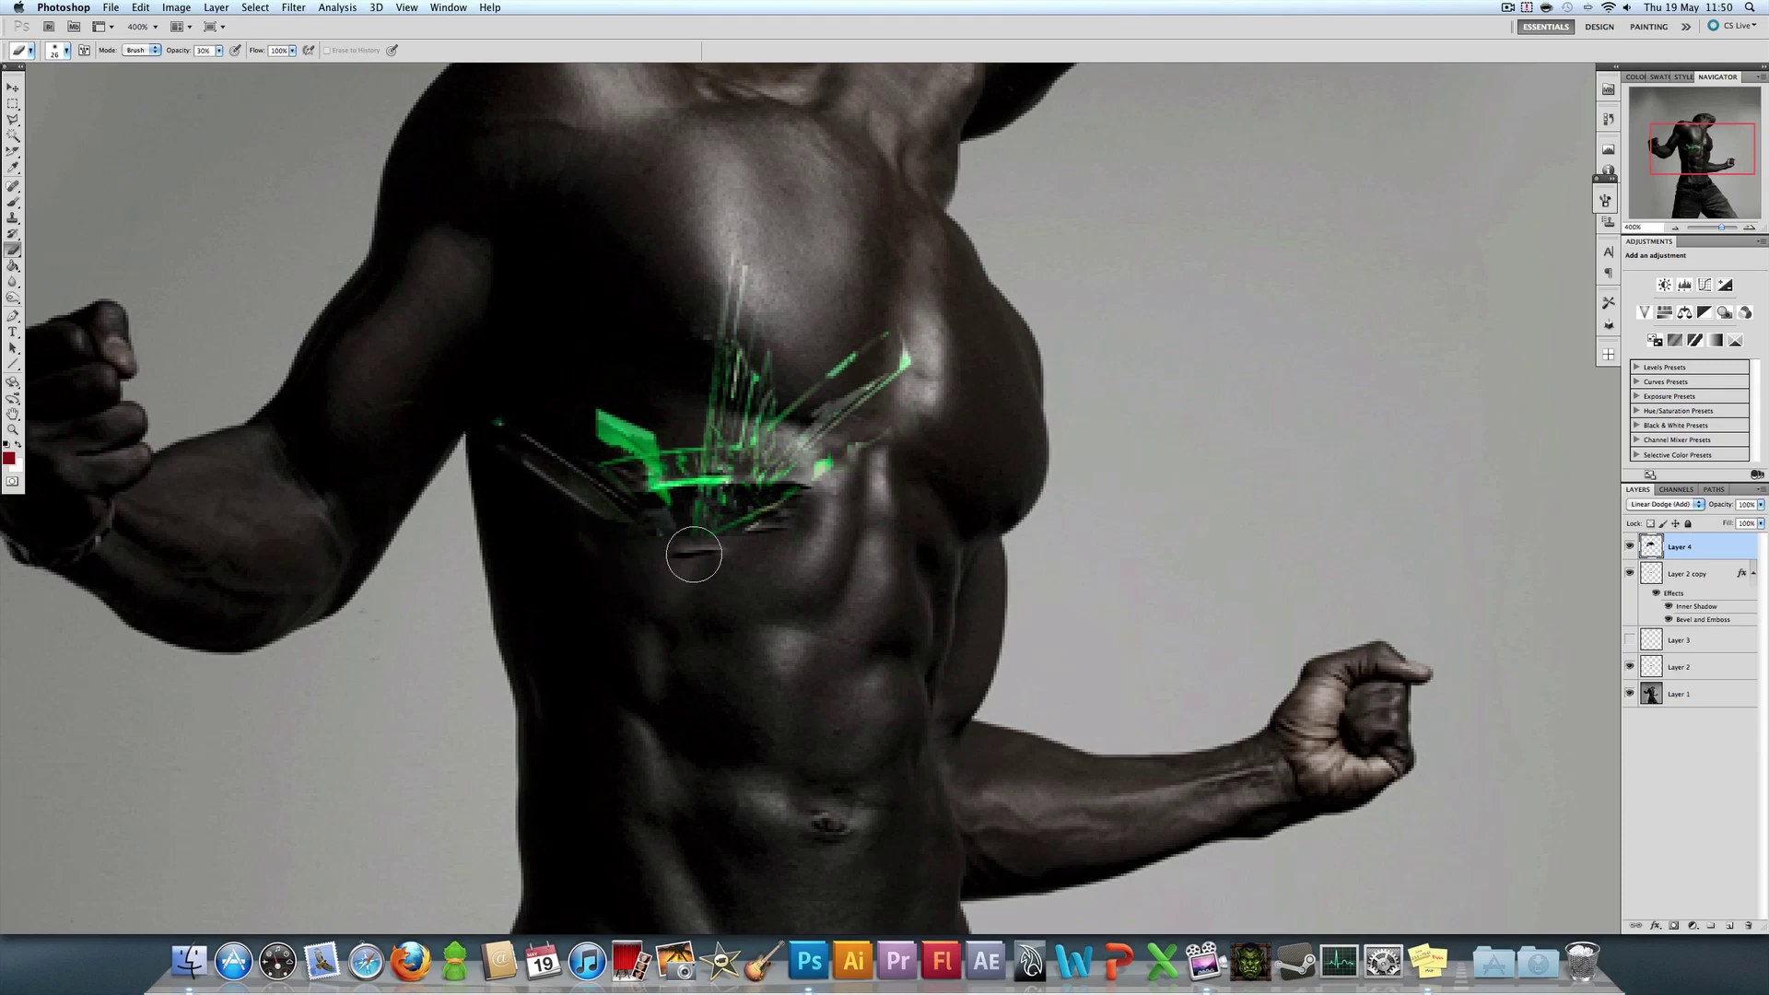
{"action": "mouse_move", "coordinate": [637, 430]}
{"action": "left_mouse_down"}
{"action": "mouse_move", "coordinate": [637, 391]}
{"action": "mouse_move", "coordinate": [644, 462]}
{"action": "mouse_move", "coordinate": [780, 501]}
{"action": "mouse_move", "coordinate": [678, 582]}
{"action": "left_mouse_up"}
Step: Try the Normal blend mode on Layer 4, then return it to Linear Dodge (Add) at 100% opacity
{"action": "left_click", "coordinate": [14, 430]}
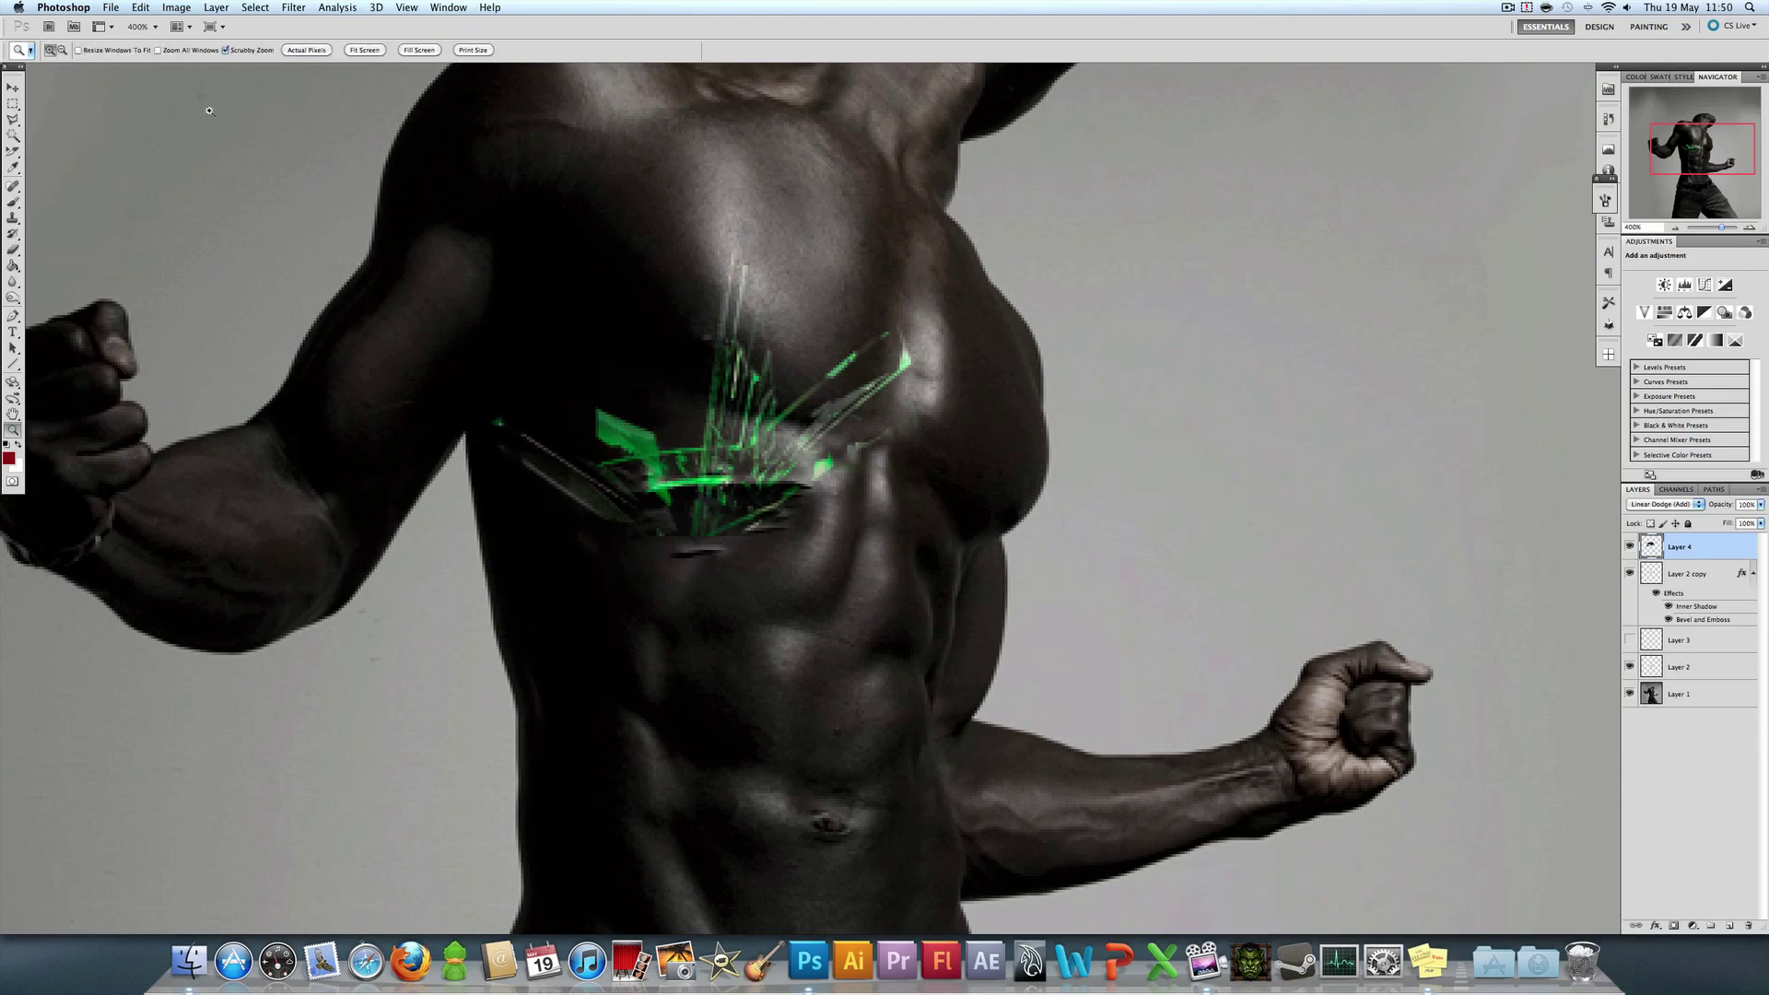
{"action": "left_click", "coordinate": [62, 50]}
{"action": "left_click", "coordinate": [351, 50]}
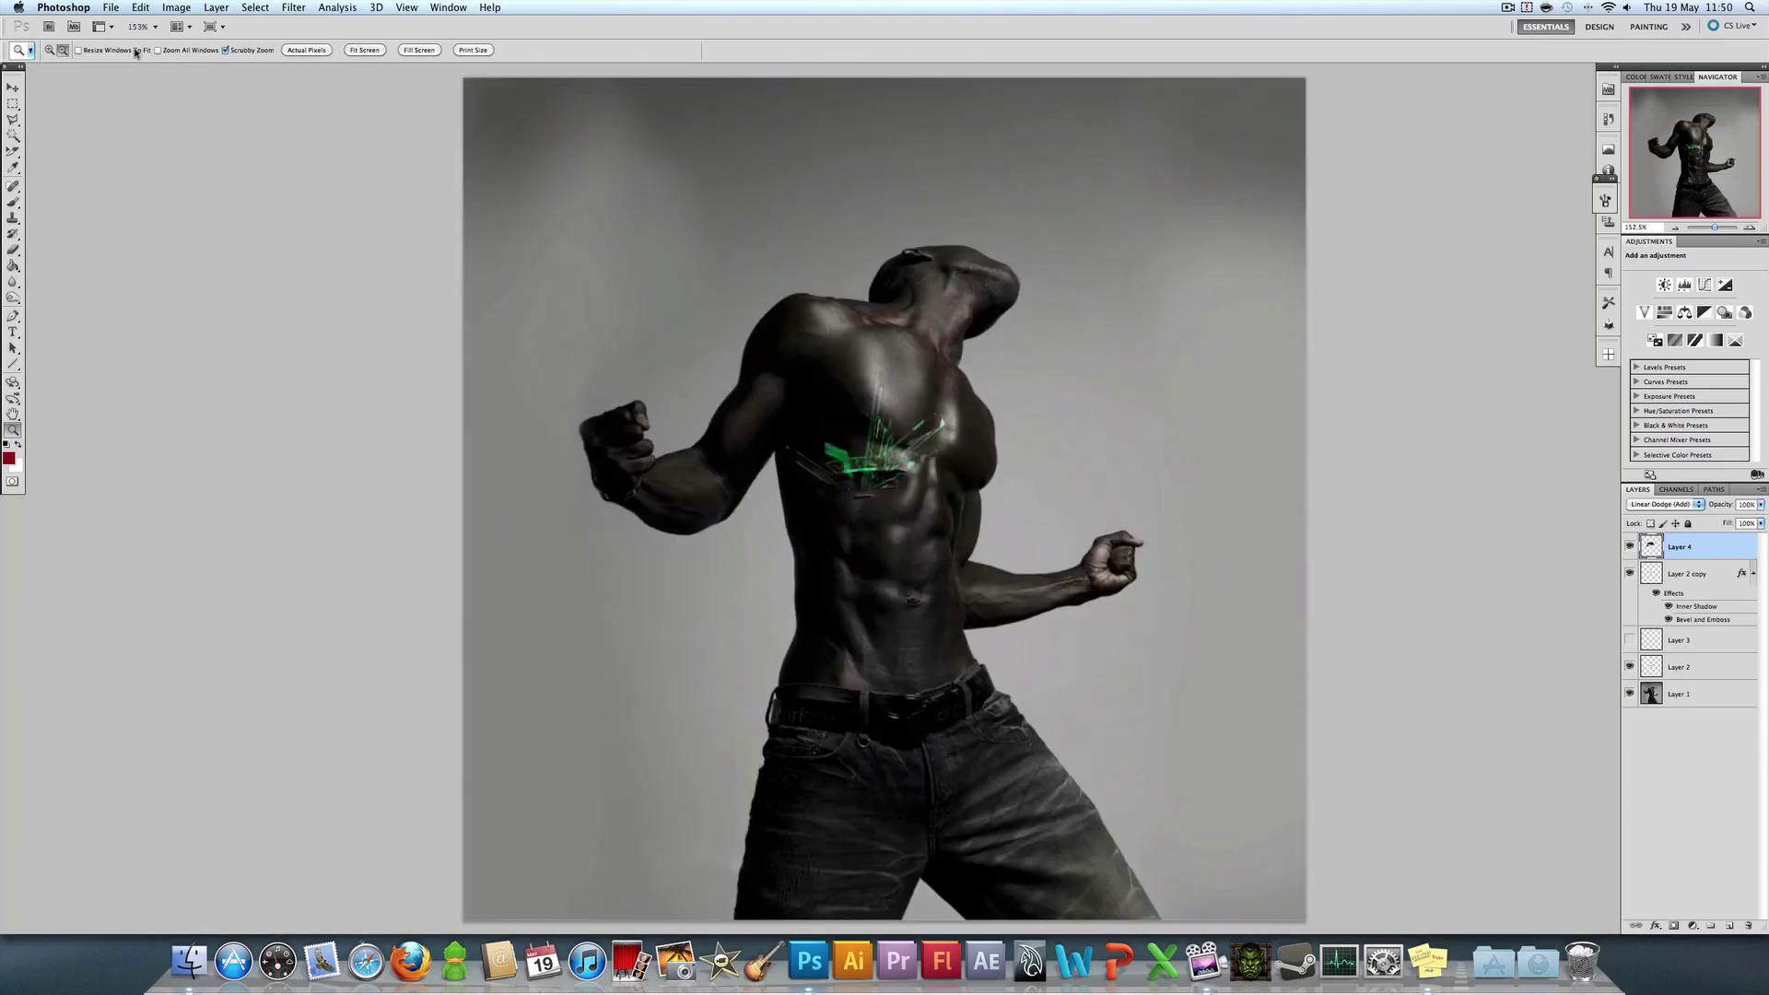
{"action": "left_click", "coordinate": [50, 52]}
{"action": "left_click", "coordinate": [946, 492]}
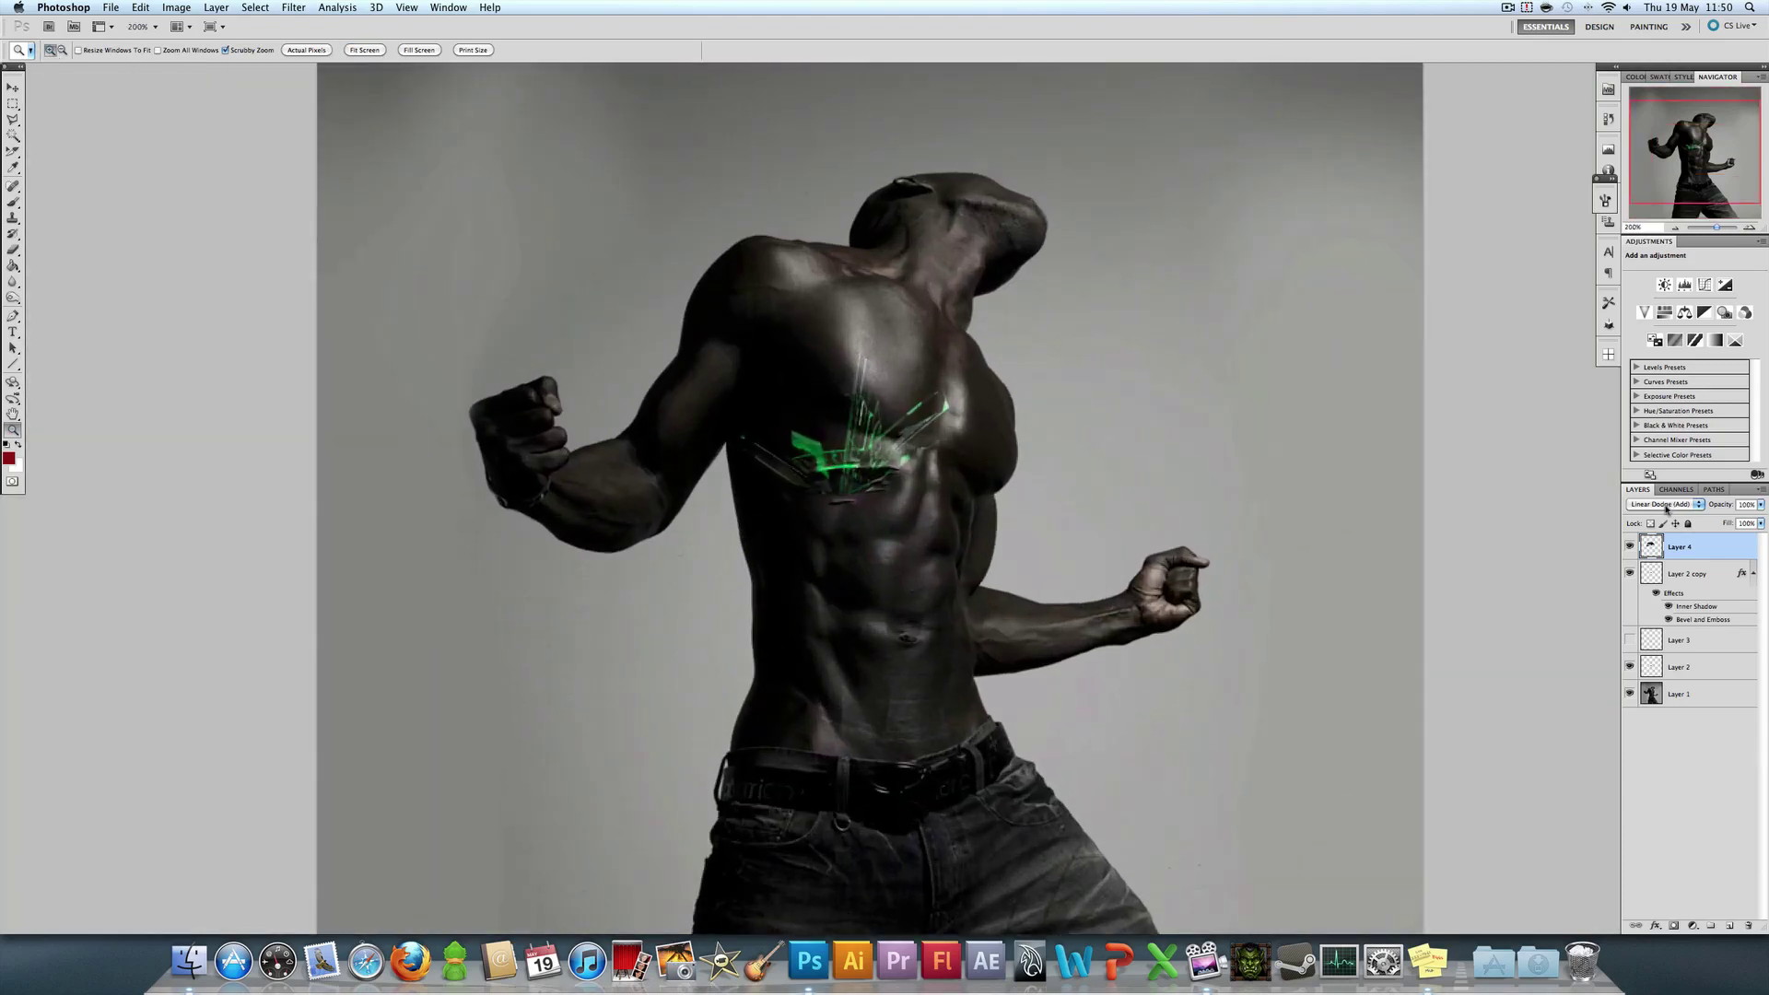
{"action": "left_click", "coordinate": [1665, 506]}
{"action": "left_click", "coordinate": [1659, 403]}
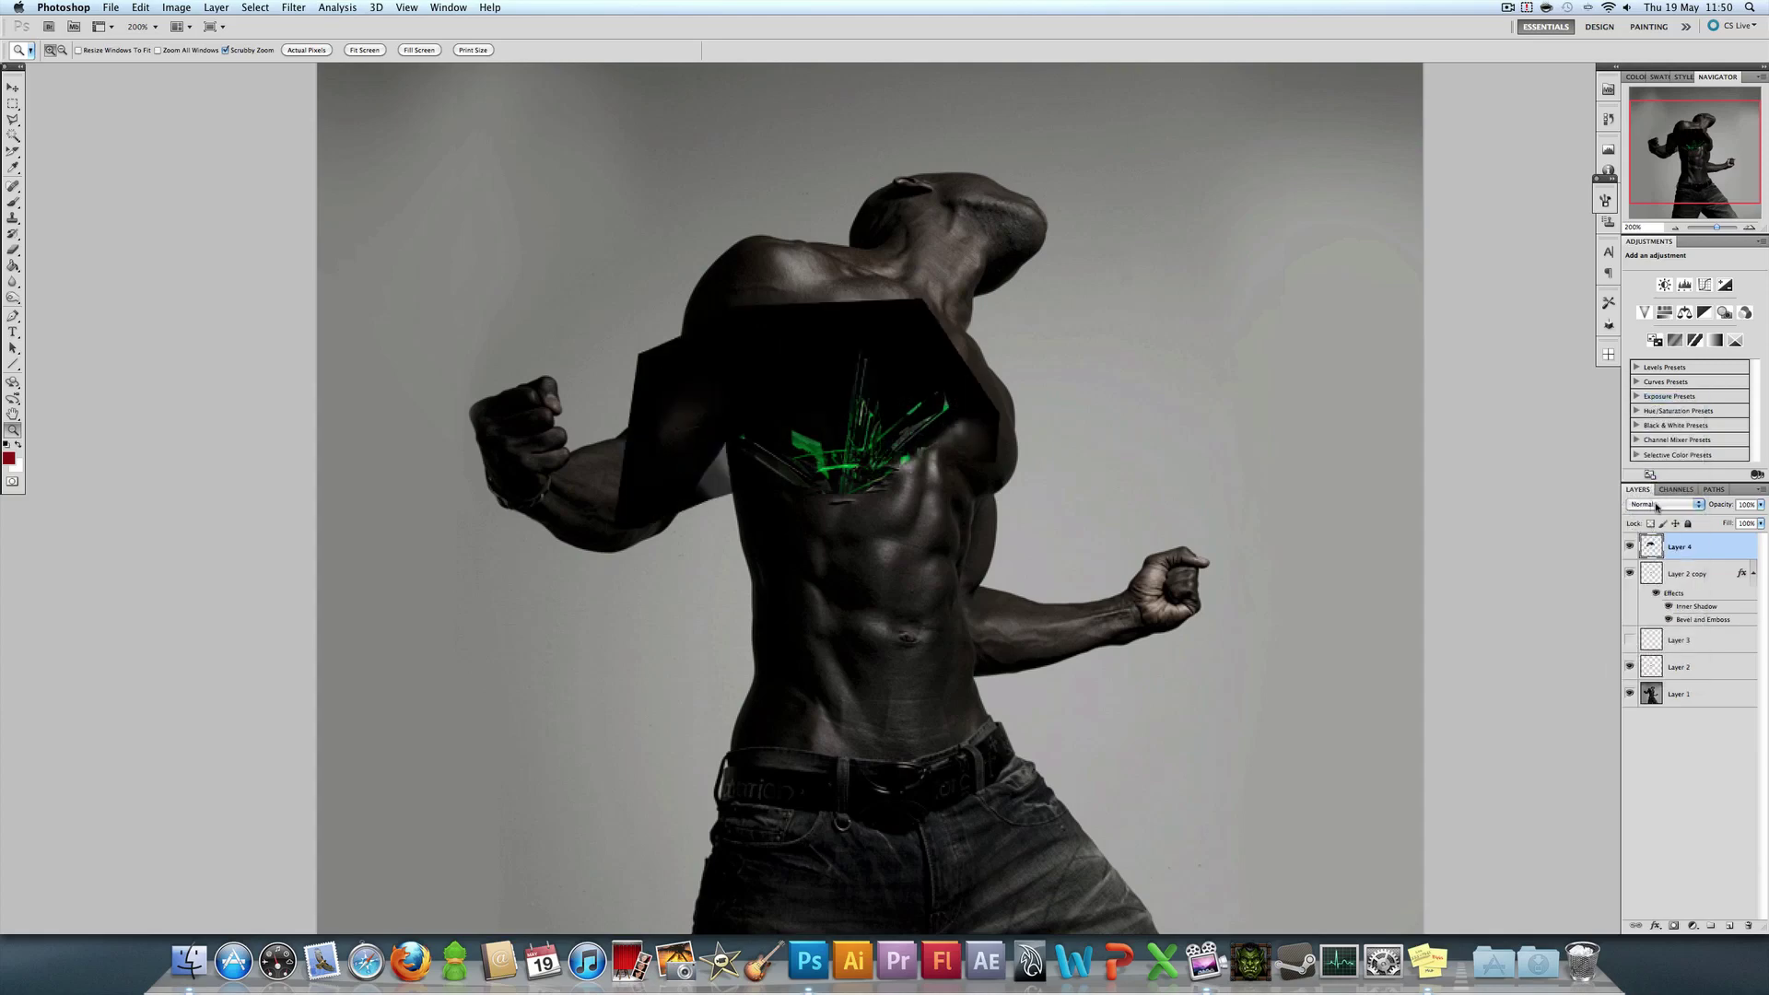
{"action": "left_click", "coordinate": [1658, 506]}
{"action": "left_click", "coordinate": [1667, 608]}
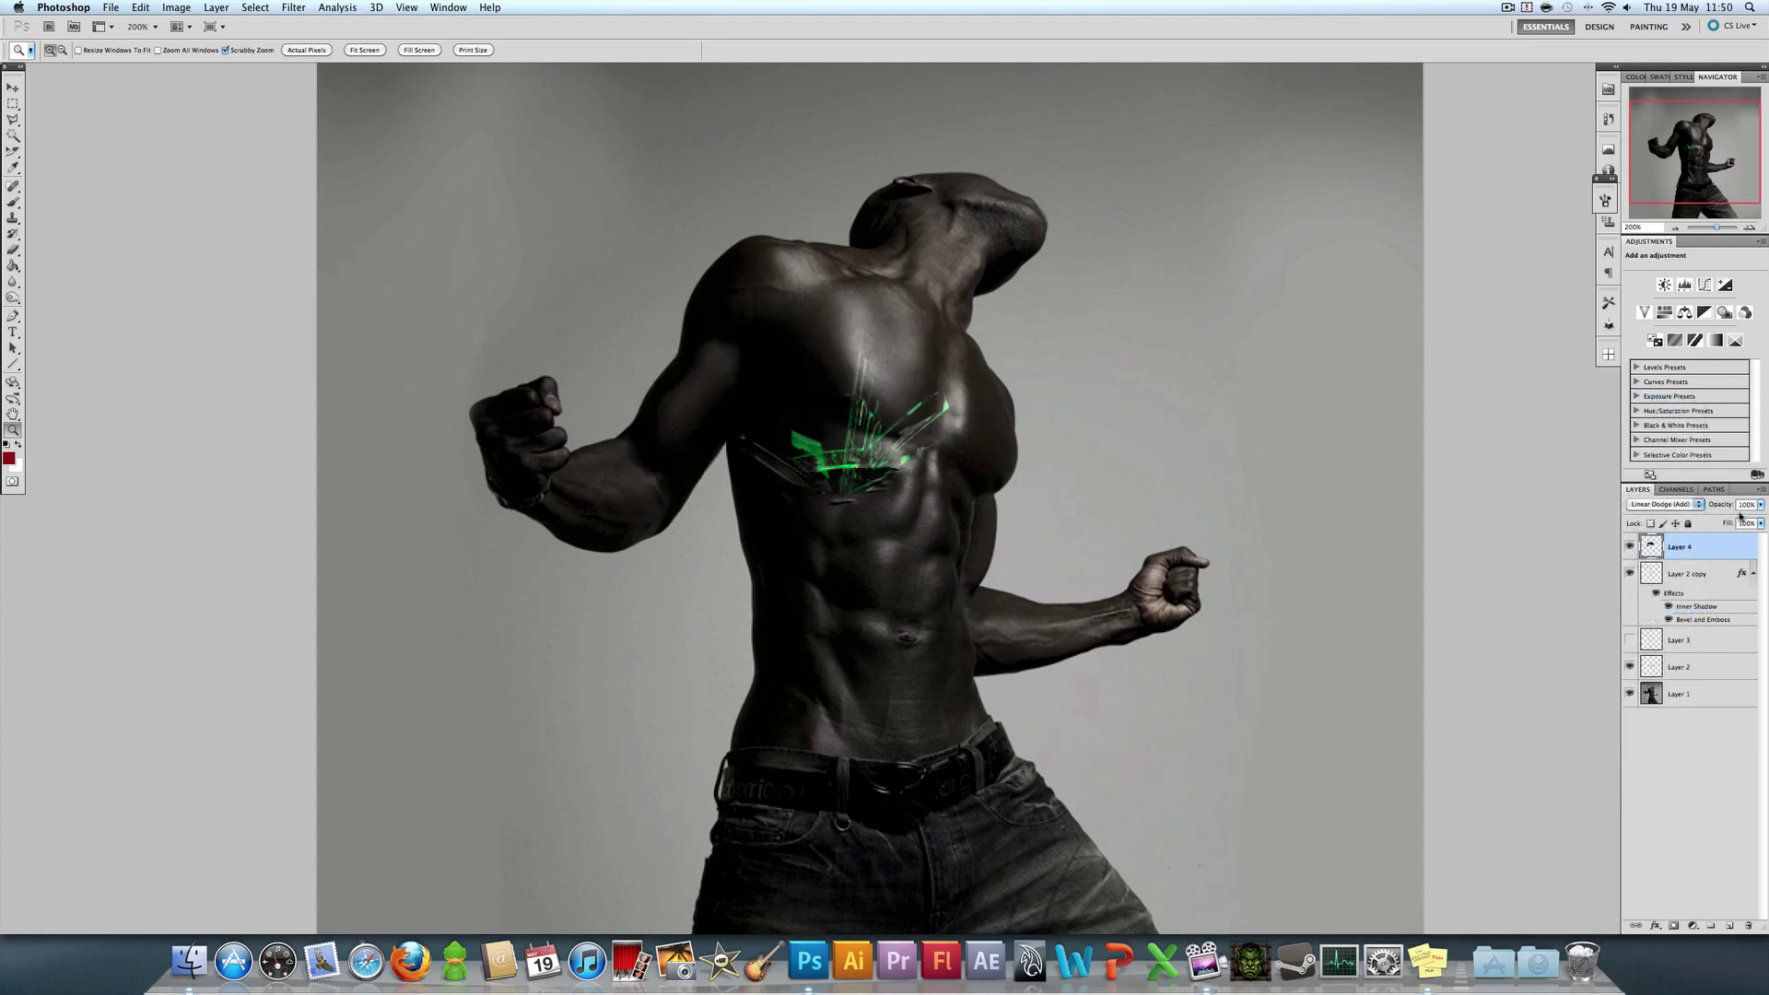
{"action": "left_click", "coordinate": [1760, 505]}
{"action": "mouse_move", "coordinate": [1756, 520]}
{"action": "left_mouse_down"}
{"action": "mouse_move", "coordinate": [1688, 521]}
{"action": "mouse_move", "coordinate": [1765, 516]}
{"action": "left_mouse_up"}
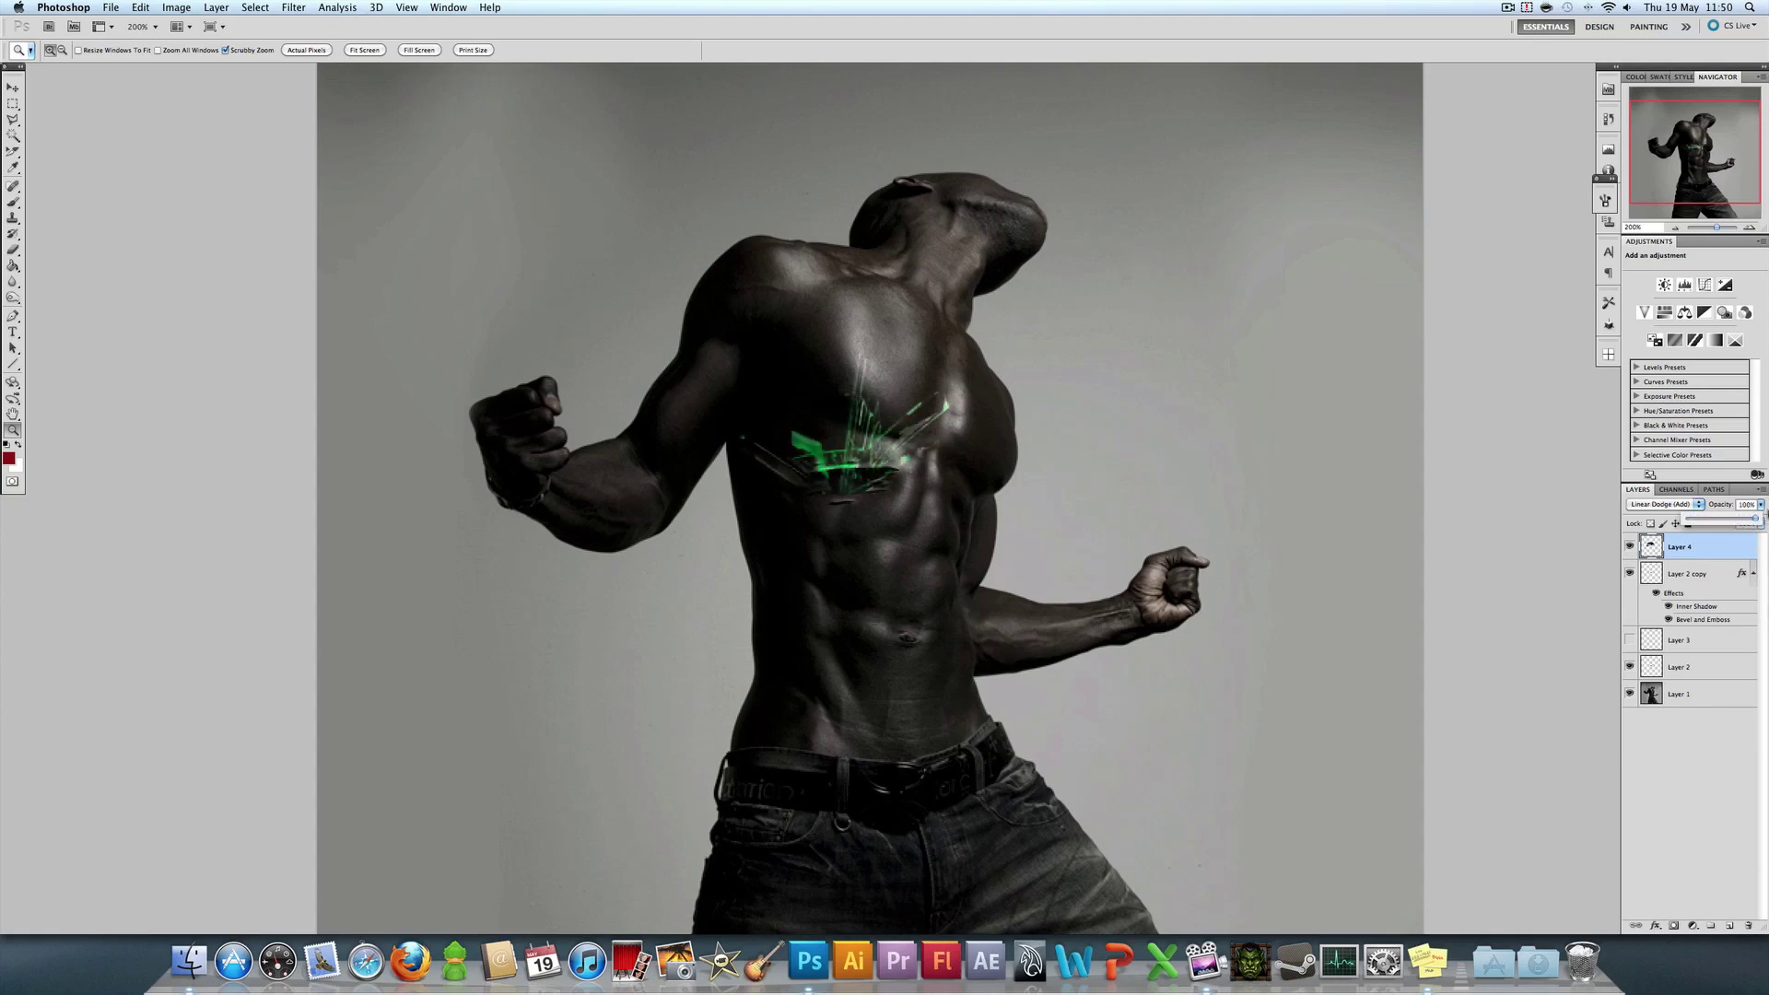
Step: Add a new layer above Layer 4 and paint thin bright green brush strokes around the shards in the wound
{"action": "left_click", "coordinate": [1730, 926]}
{"action": "left_click", "coordinate": [14, 202]}
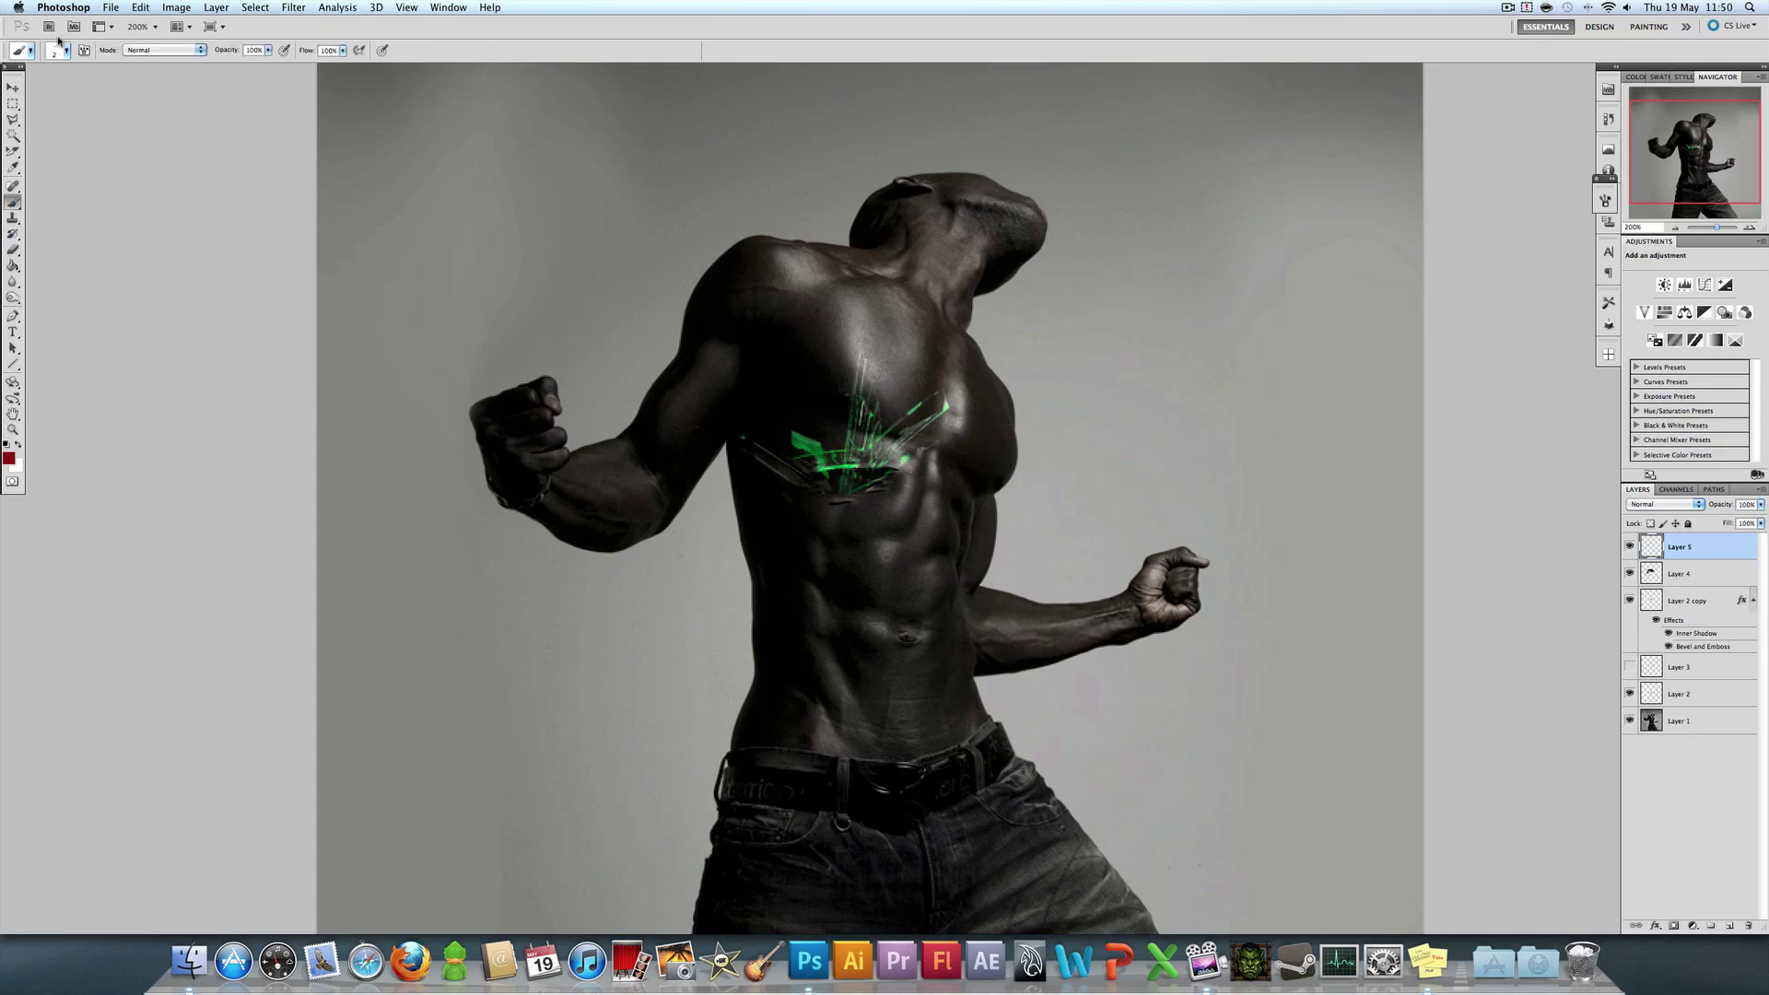
{"action": "right_click", "coordinate": [135, 252]}
{"action": "left_click", "coordinate": [67, 51]}
{"action": "left_click", "coordinate": [9, 460]}
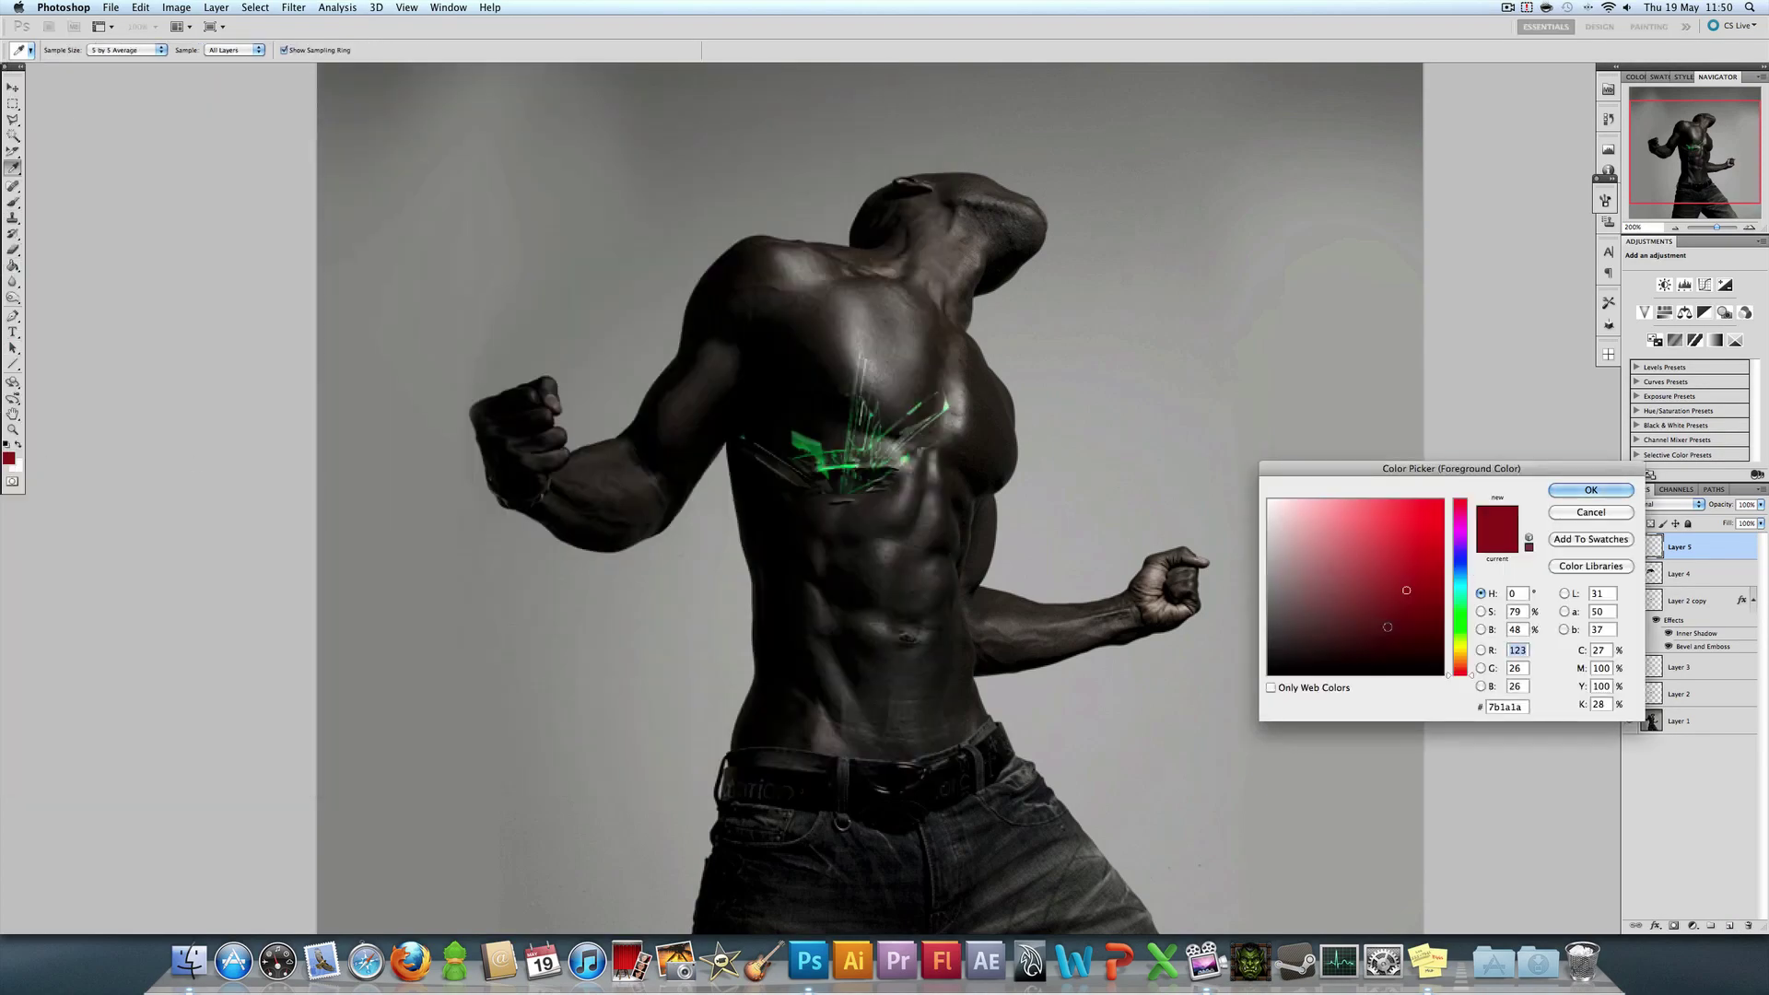
{"action": "left_click", "coordinate": [1458, 617]}
{"action": "left_click", "coordinate": [1590, 490]}
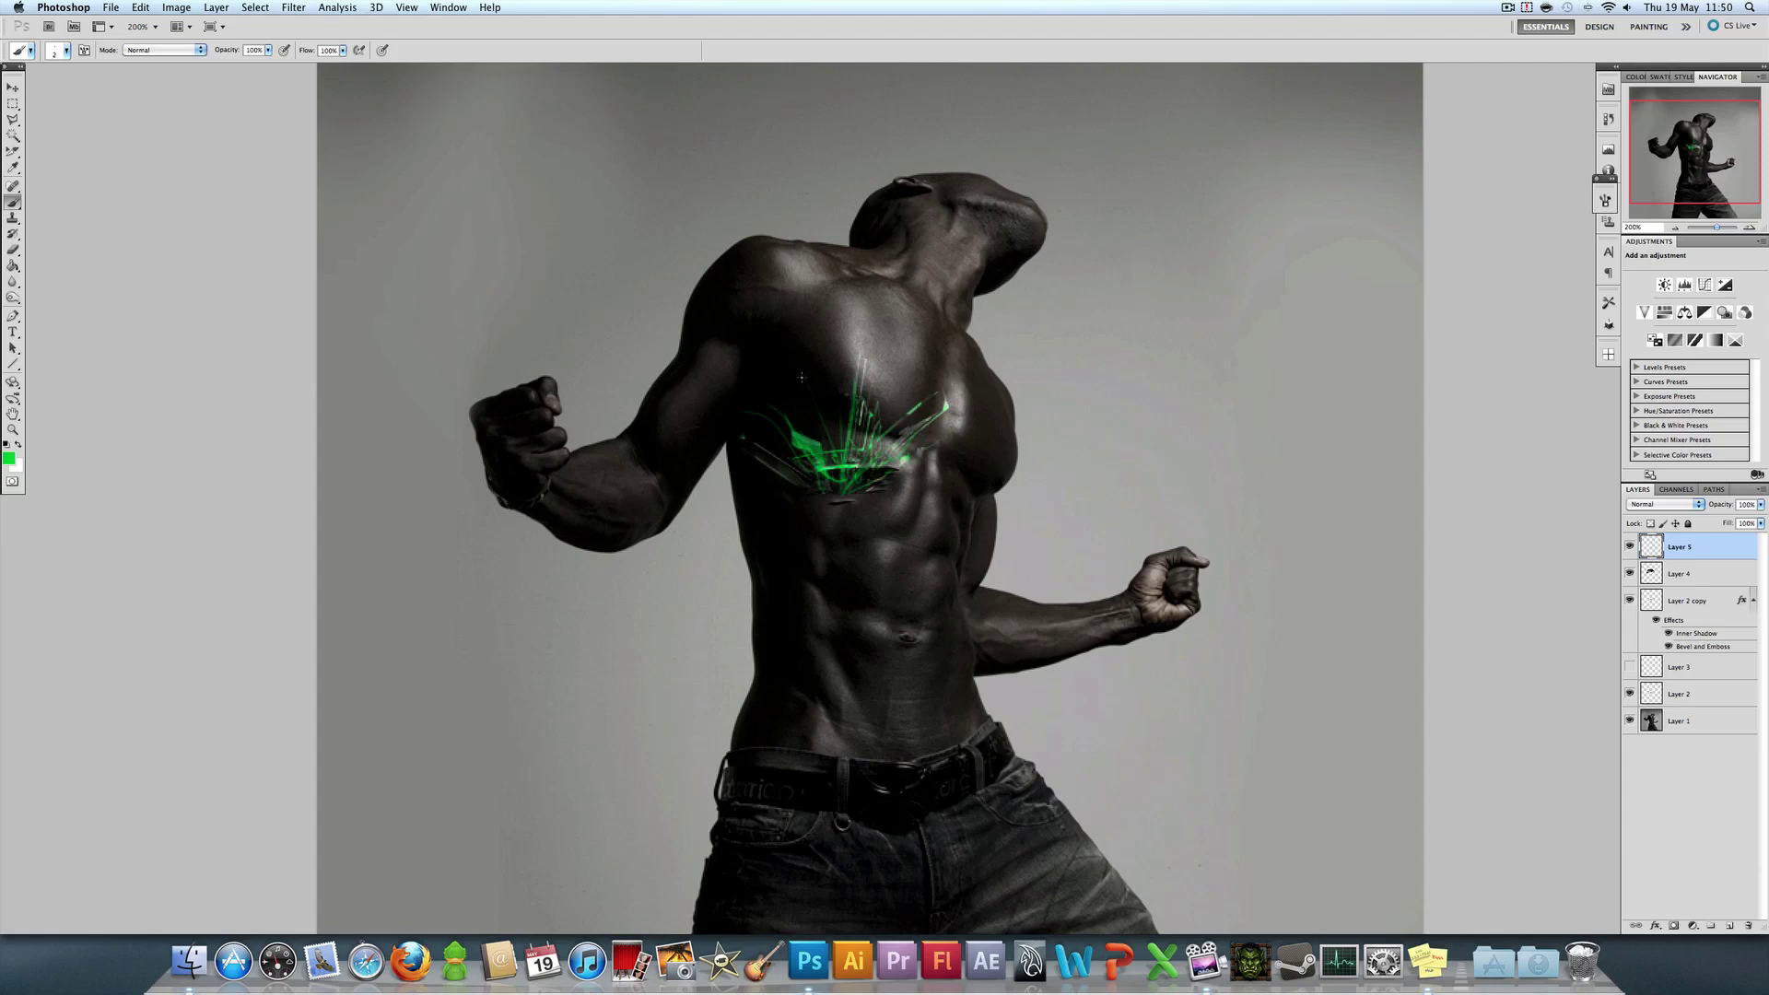
Step: Try the Overlay blend mode on Layer 5, return it to Normal, and lower the layer's opacity to about 56%
{"action": "left_click", "coordinate": [1641, 507]}
{"action": "left_click", "coordinate": [1654, 642]}
{"action": "left_click", "coordinate": [1671, 504]}
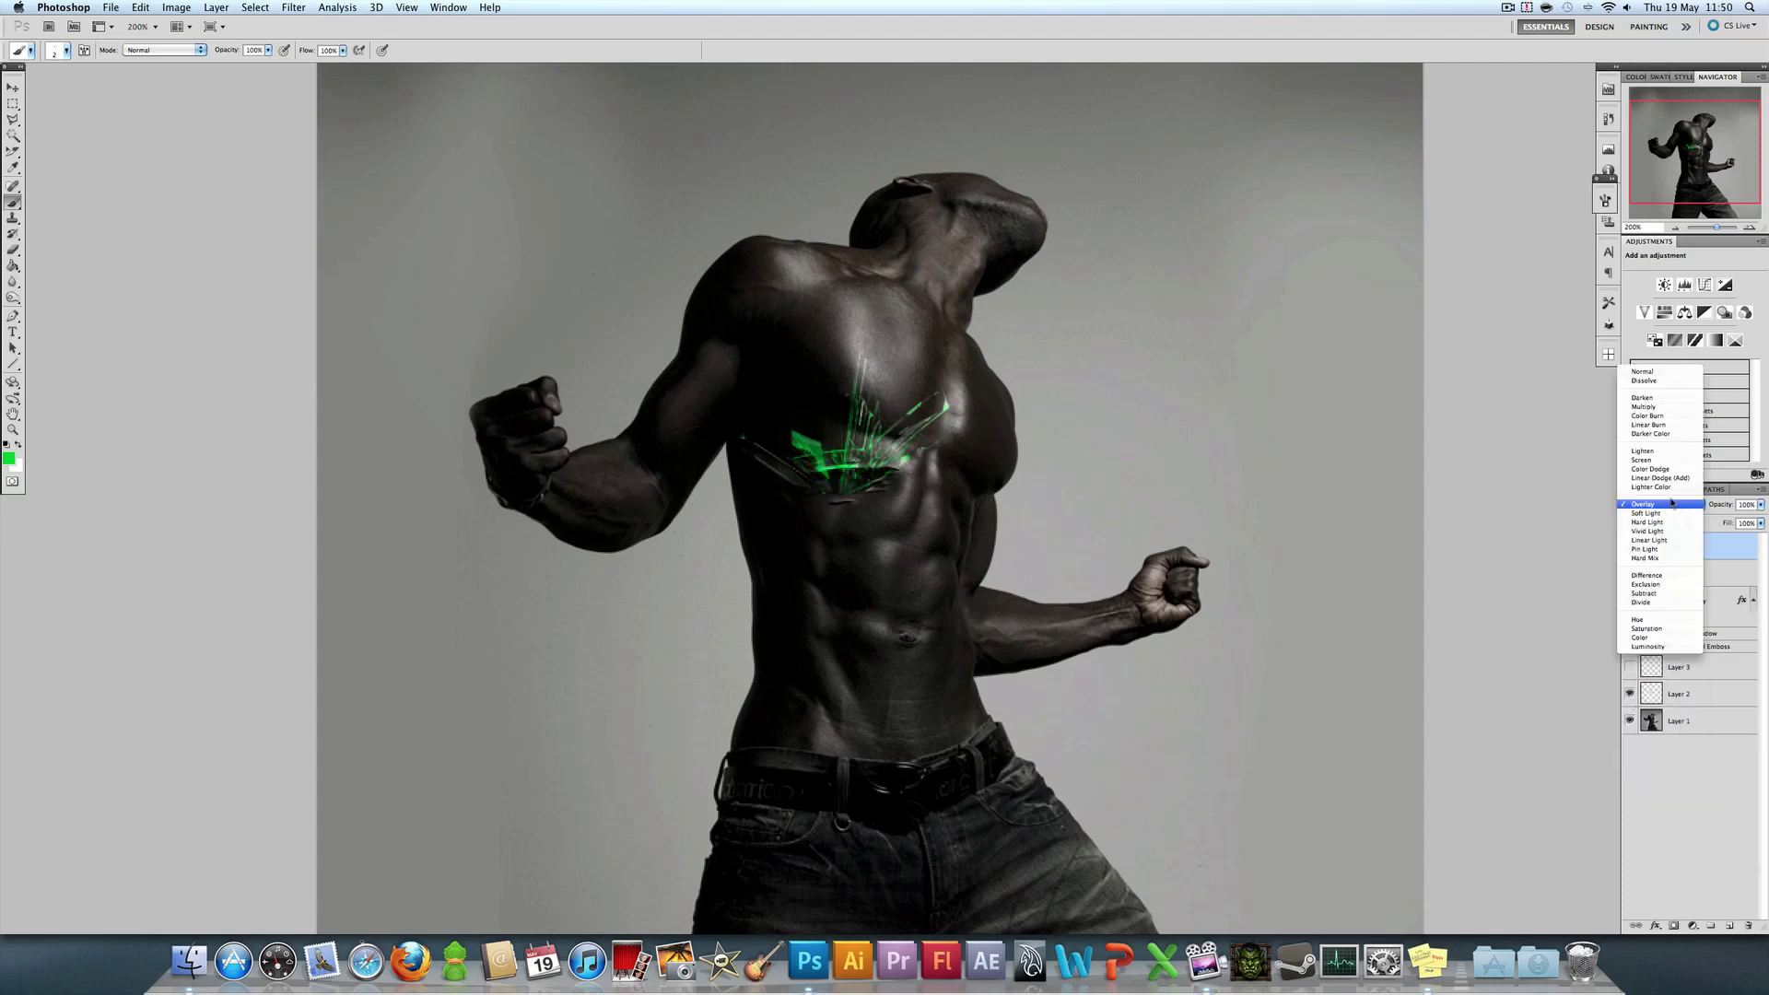
{"action": "left_click", "coordinate": [1642, 371]}
{"action": "left_click_drag", "start_coordinate": [1760, 504], "coordinate": [1741, 519]}
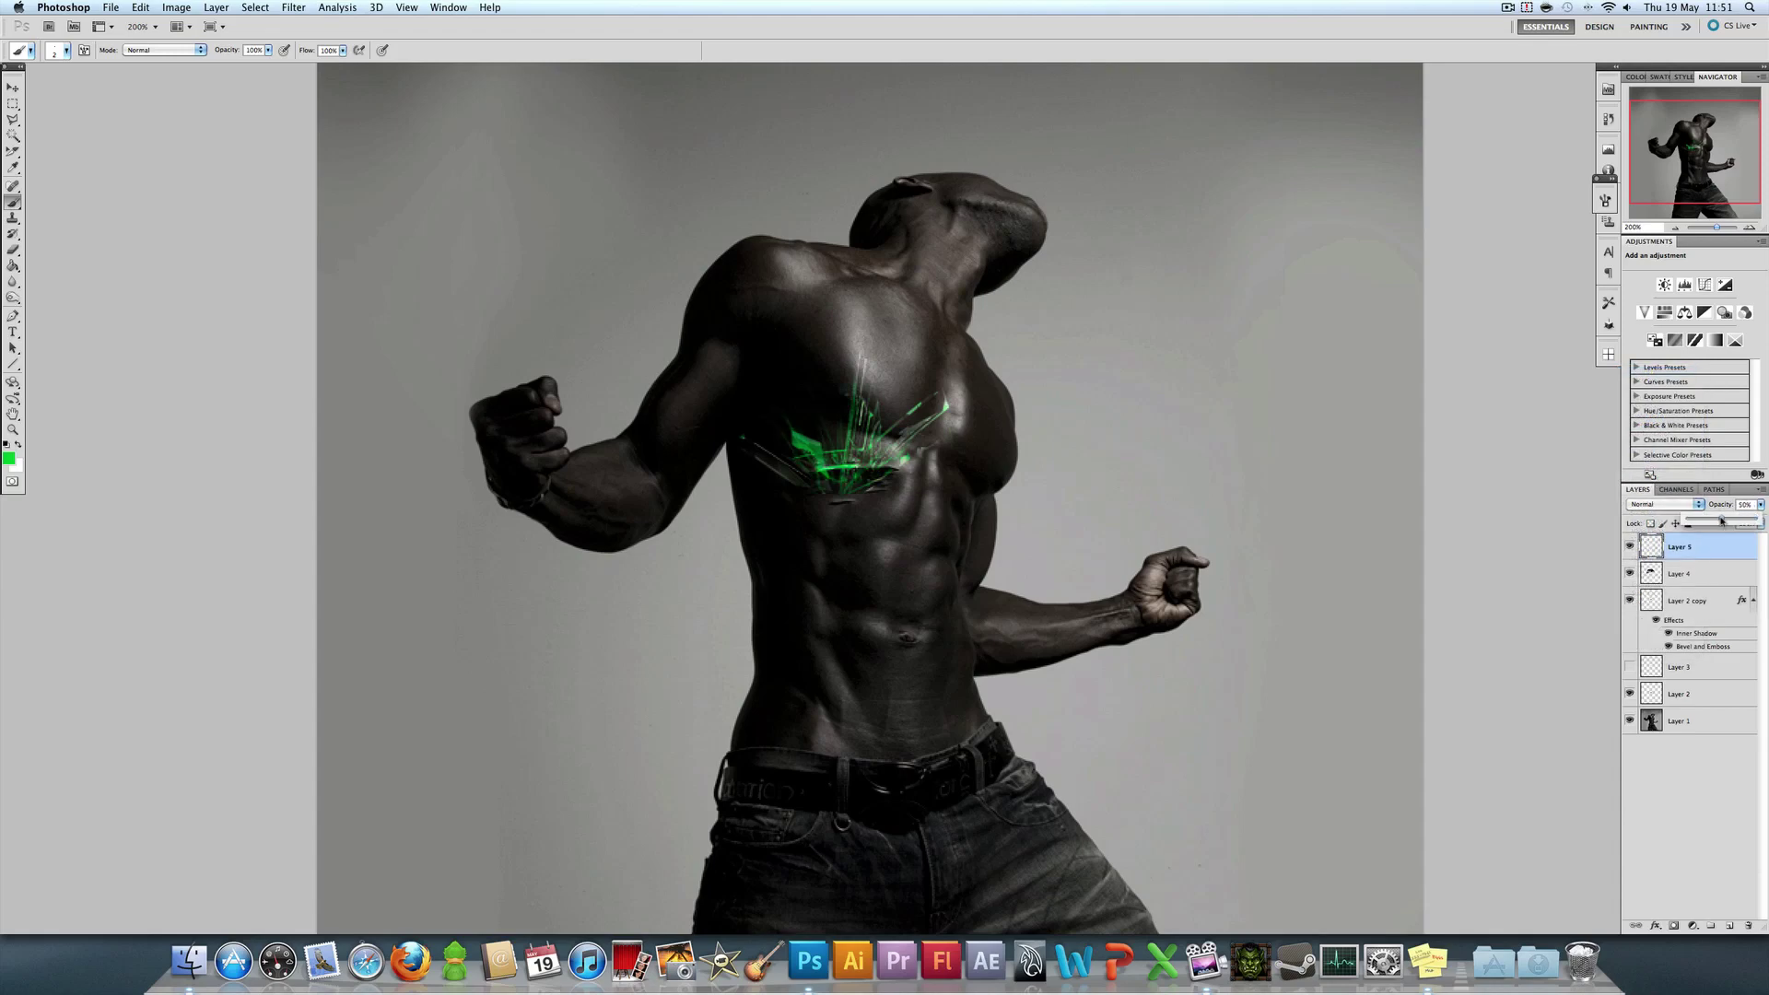
Step: Hide Layer 5 and Layer 4, and show Layer 3 with the red blood inside the wound
{"action": "left_click", "coordinate": [16, 428]}
{"action": "left_click", "coordinate": [326, 50]}
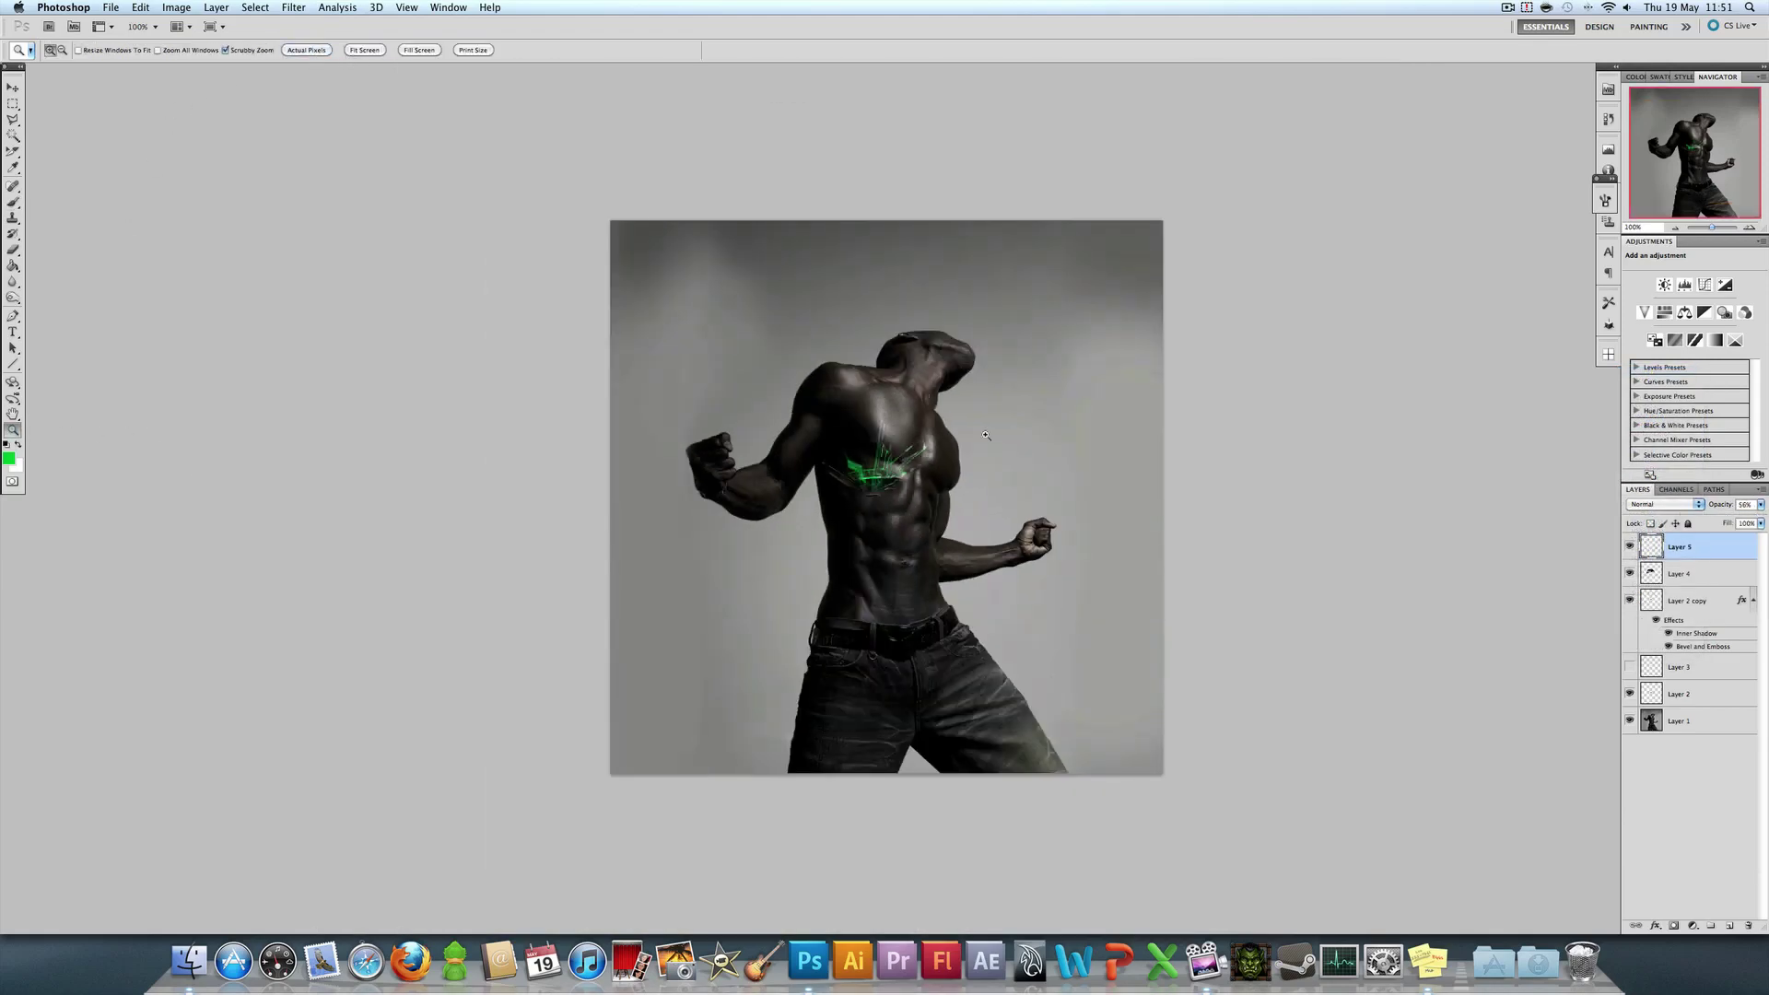
{"action": "left_click", "coordinate": [1003, 474]}
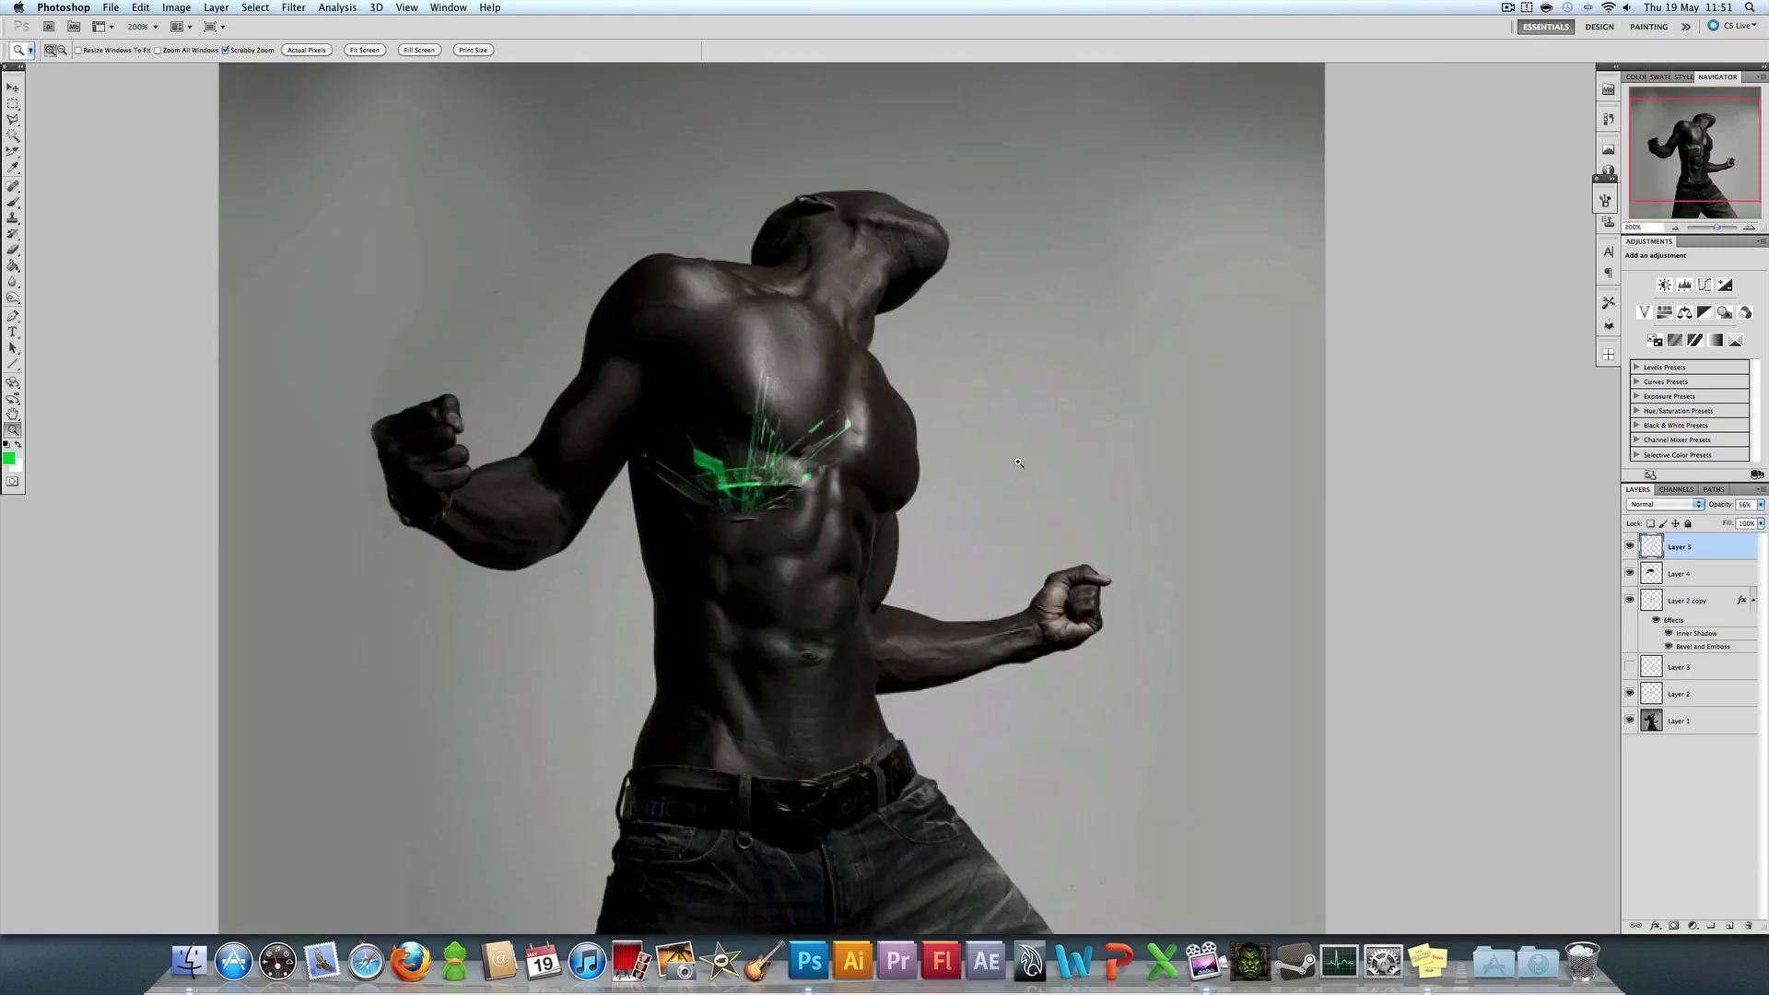
{"action": "left_click", "coordinate": [1629, 547]}
{"action": "left_click", "coordinate": [1629, 573]}
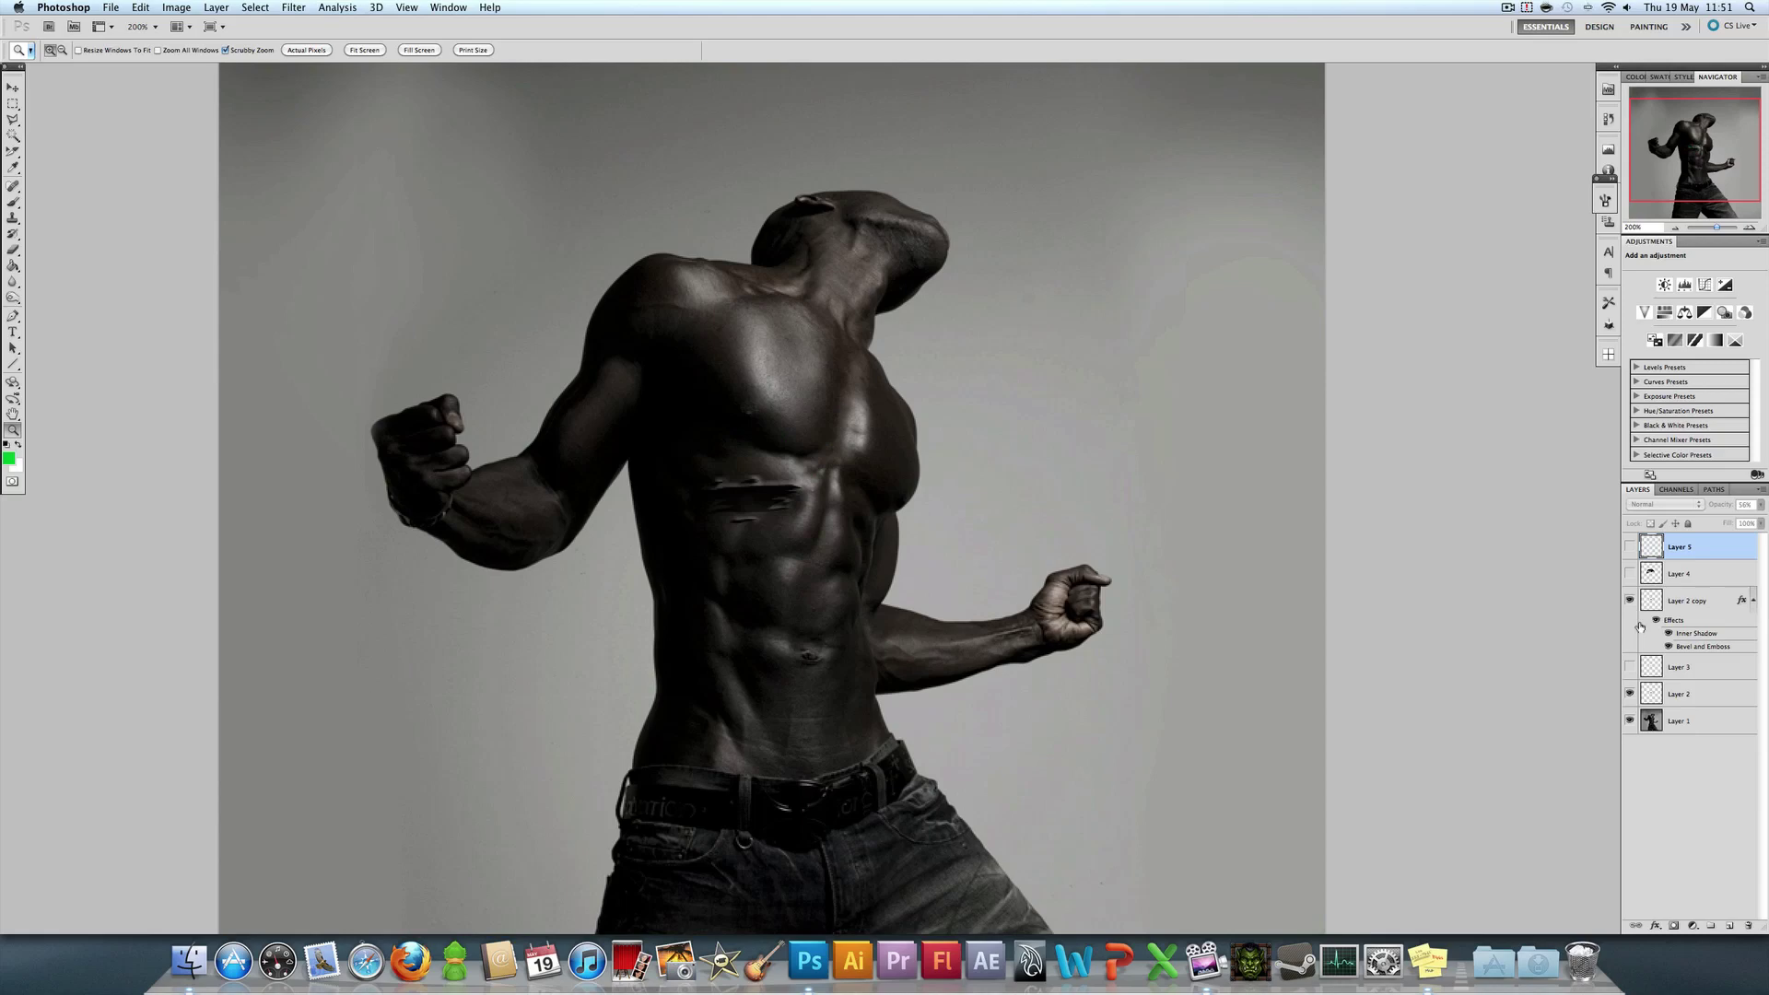
{"action": "left_click", "coordinate": [1630, 673]}
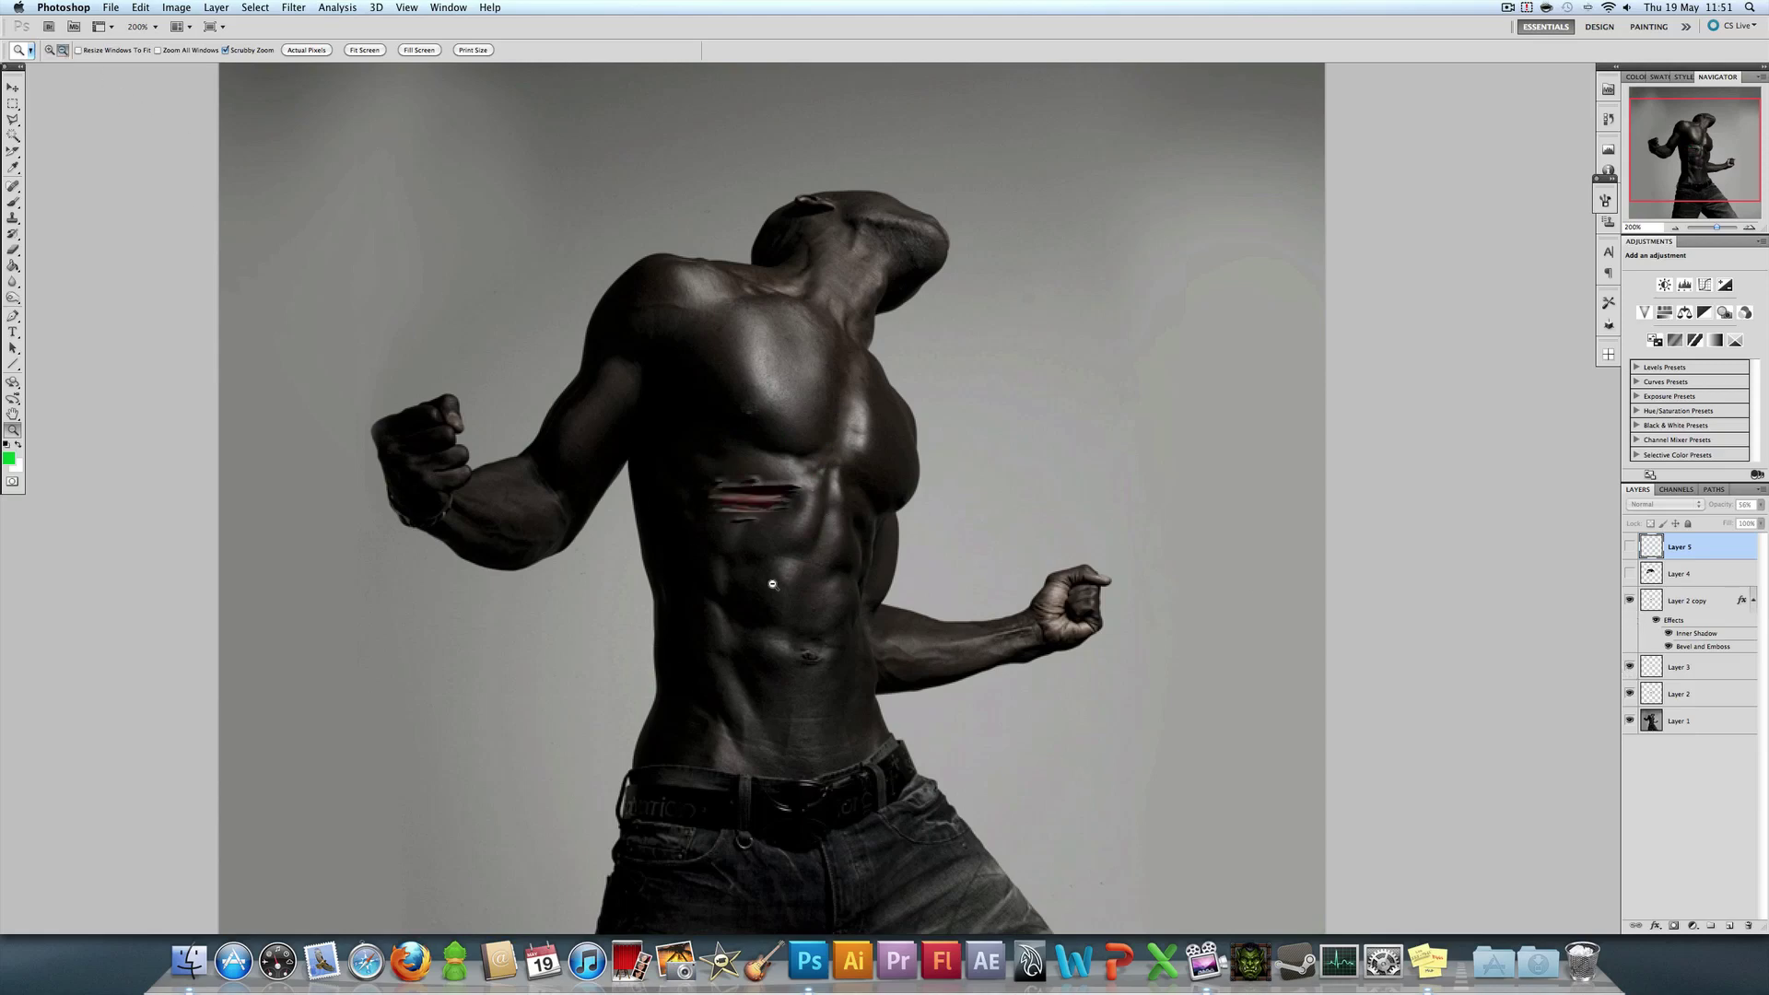
{"action": "left_click", "coordinate": [876, 581], "text": "alt"}
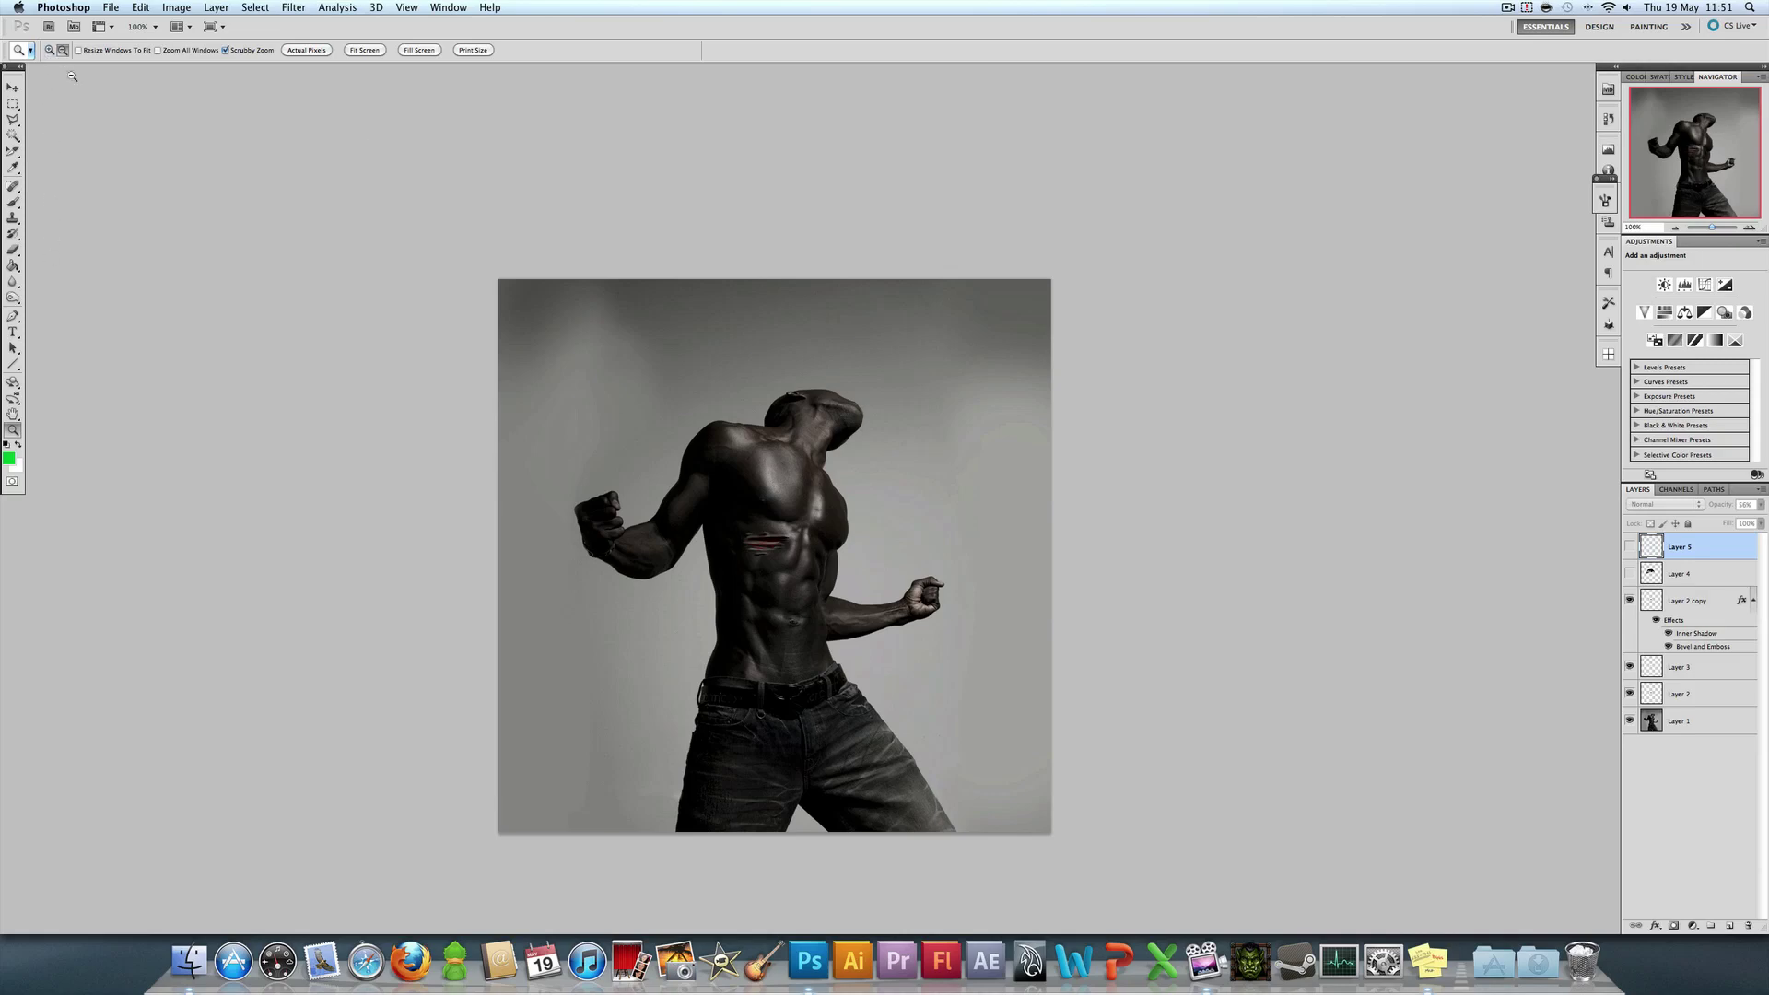
{"action": "left_click", "coordinate": [50, 49]}
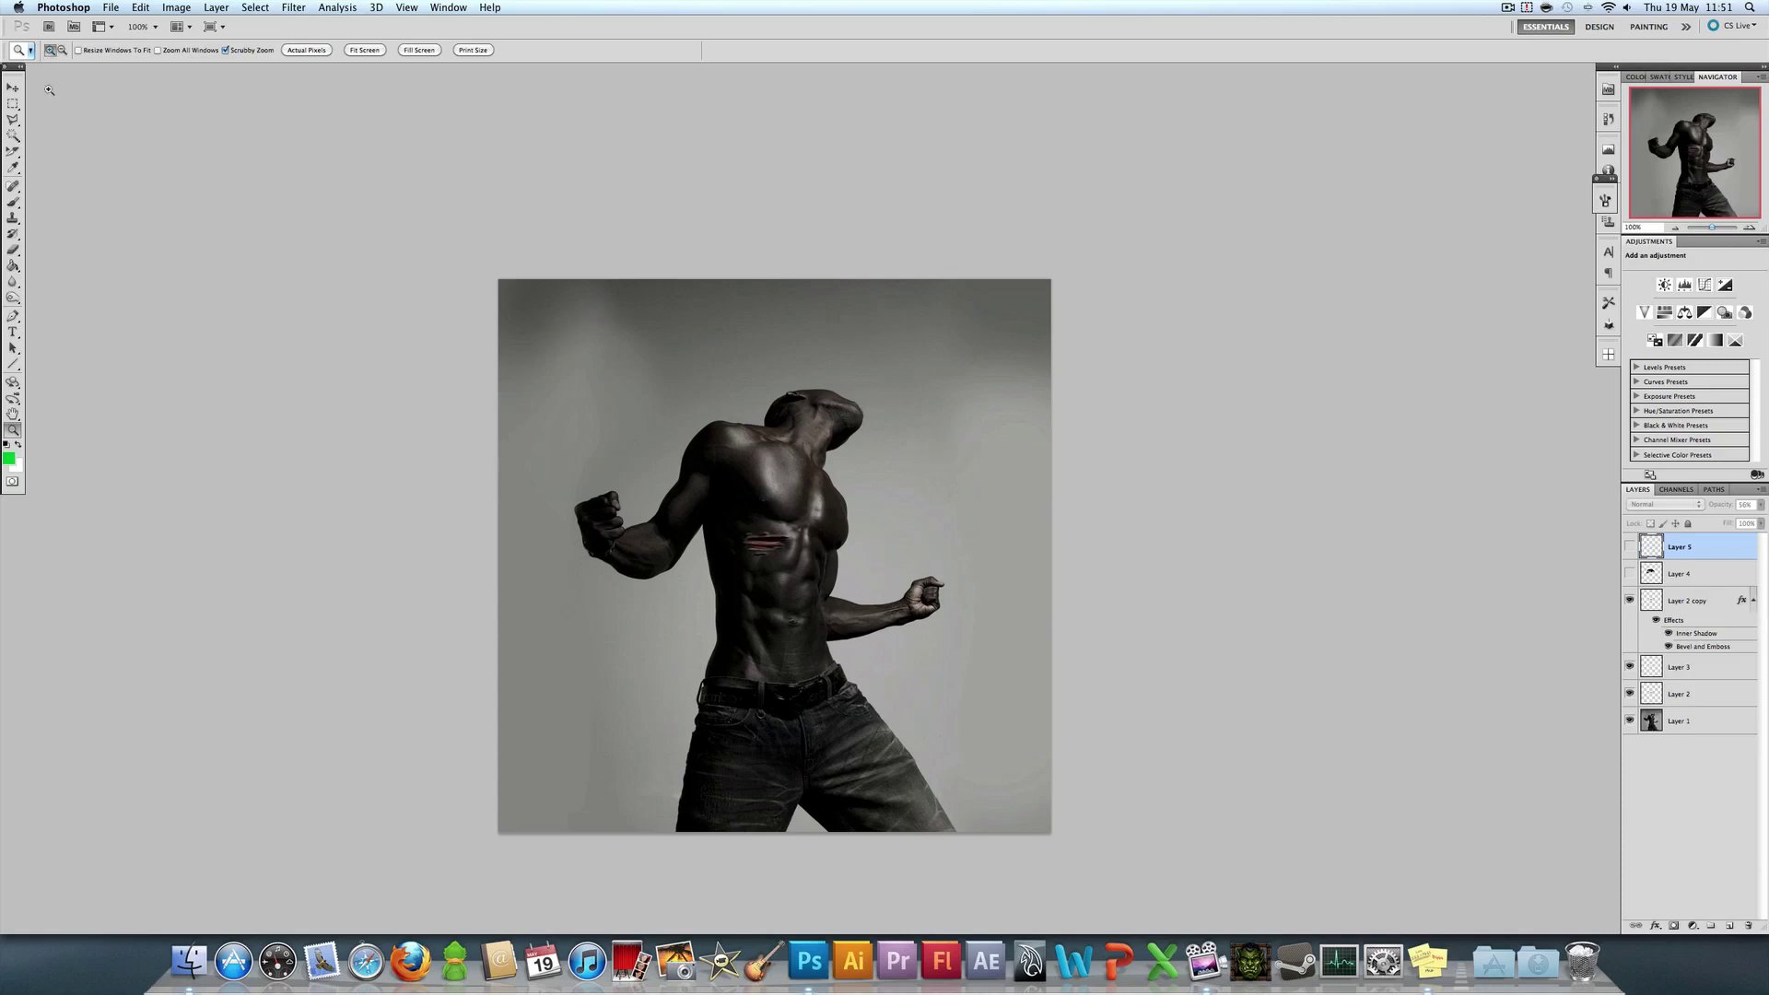